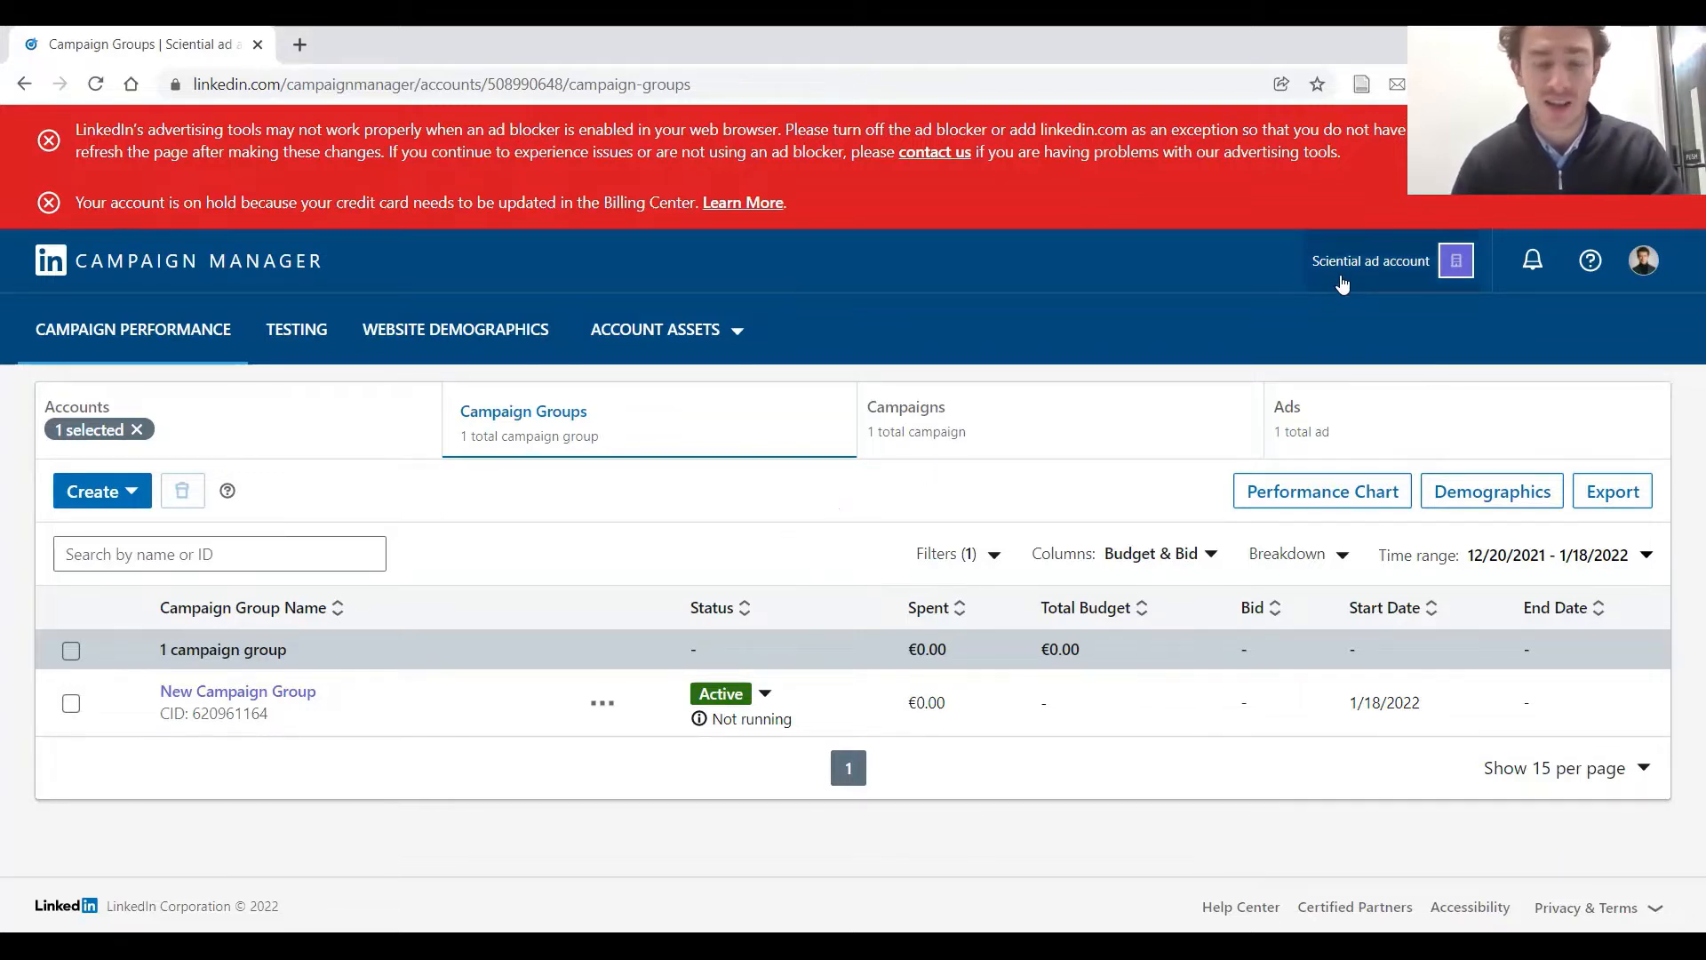
# Create an active campaign group named "Campaigns 2022" that runs continuously from 1/18/2022
pyautogui.click(103, 494)
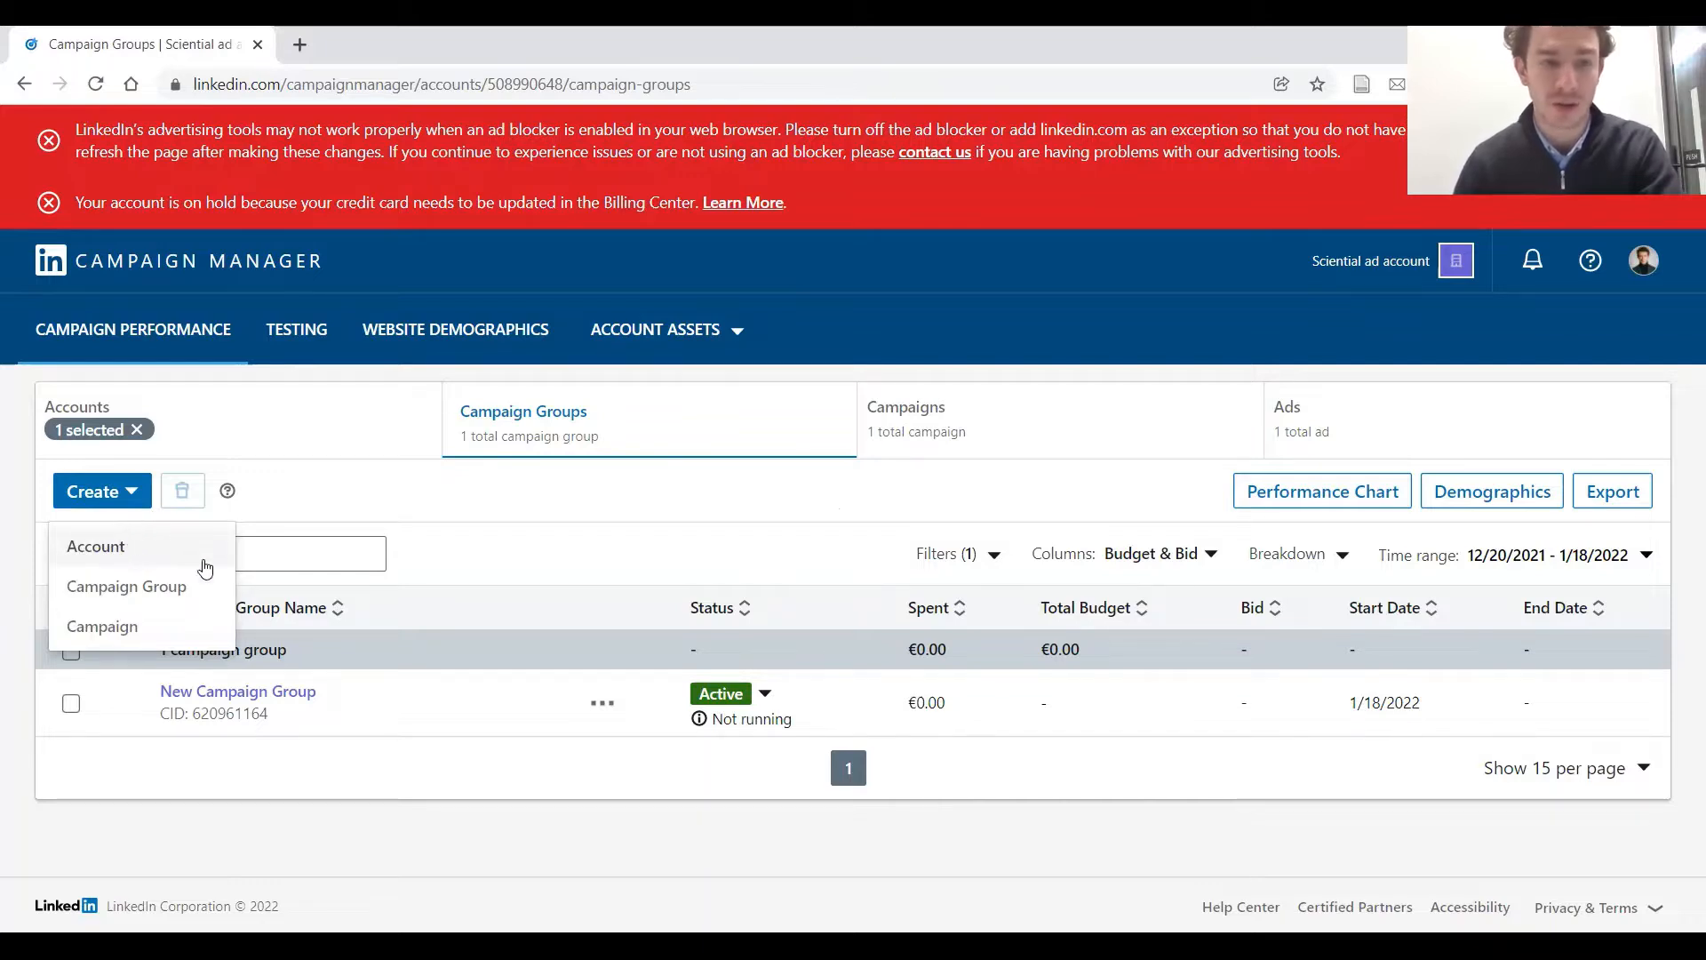
pyautogui.click(549, 505)
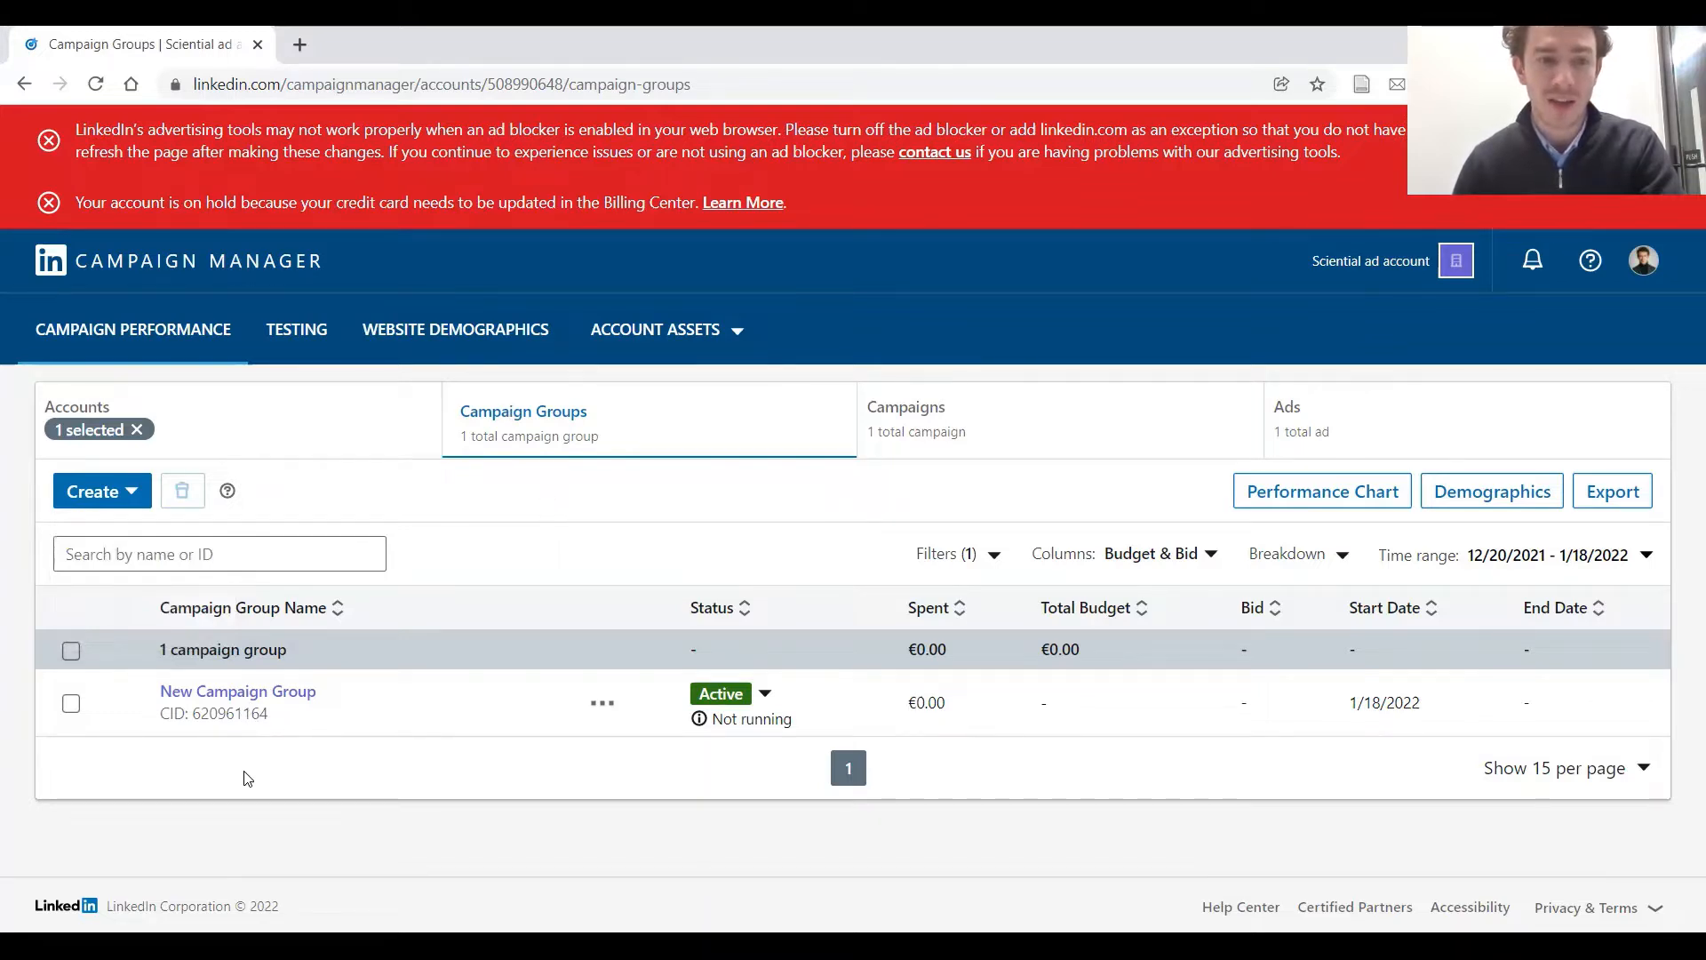
pyautogui.click(133, 492)
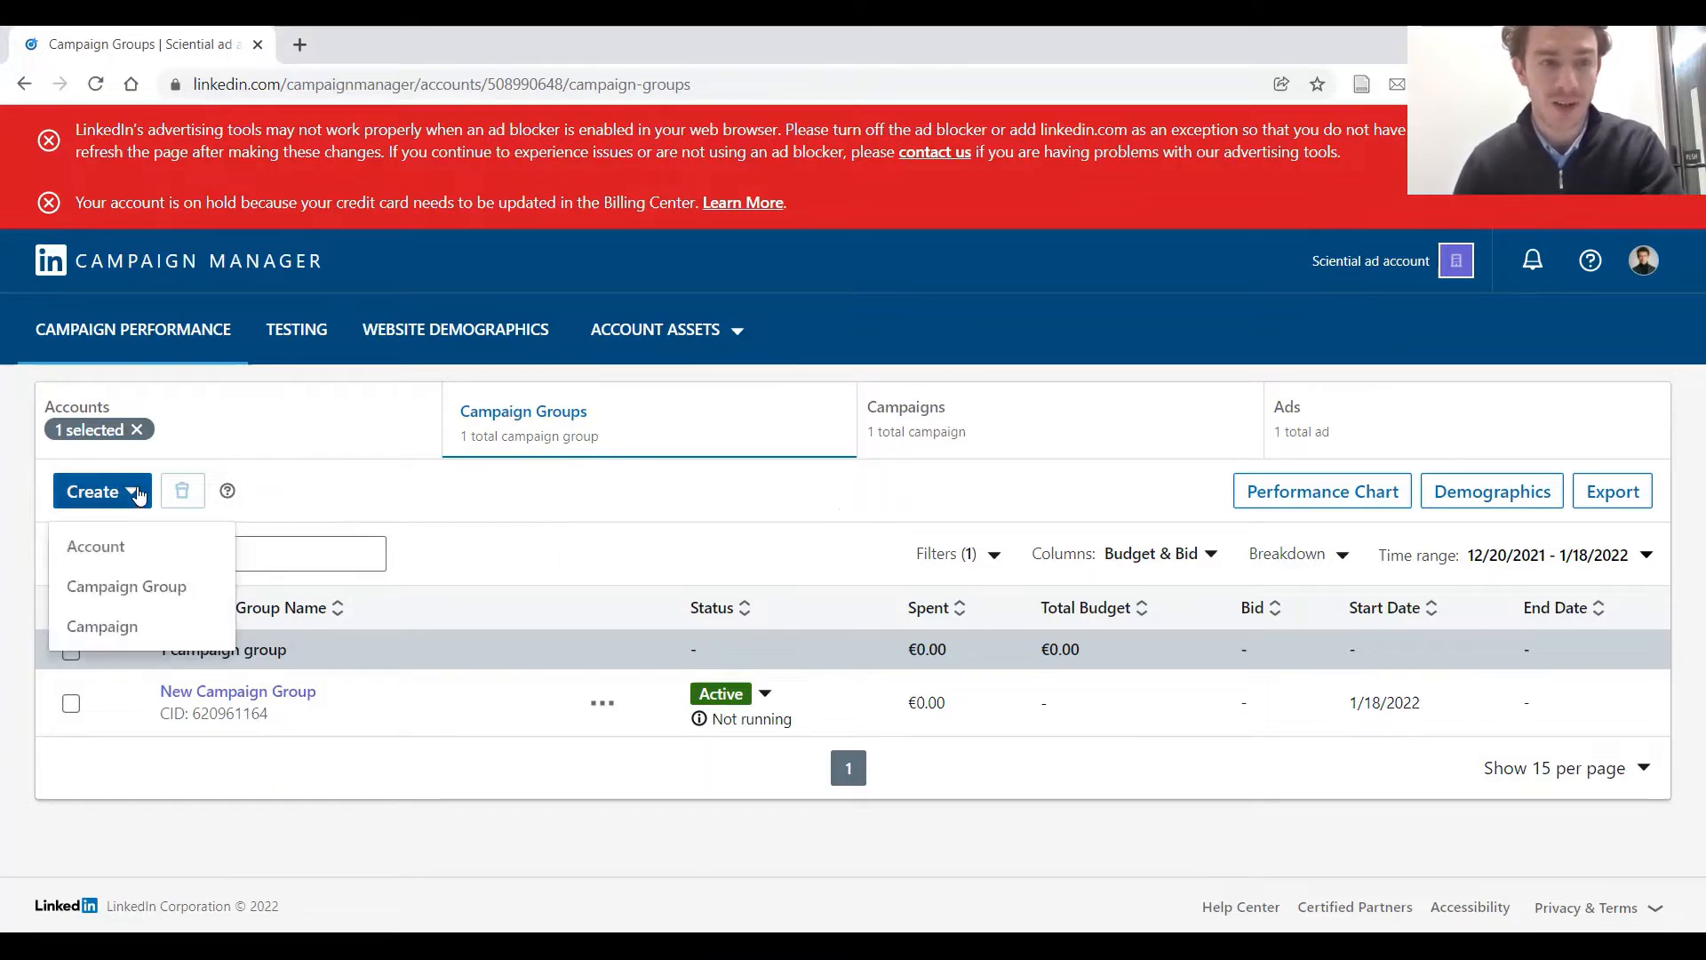
pyautogui.click(168, 596)
pyautogui.click(738, 366)
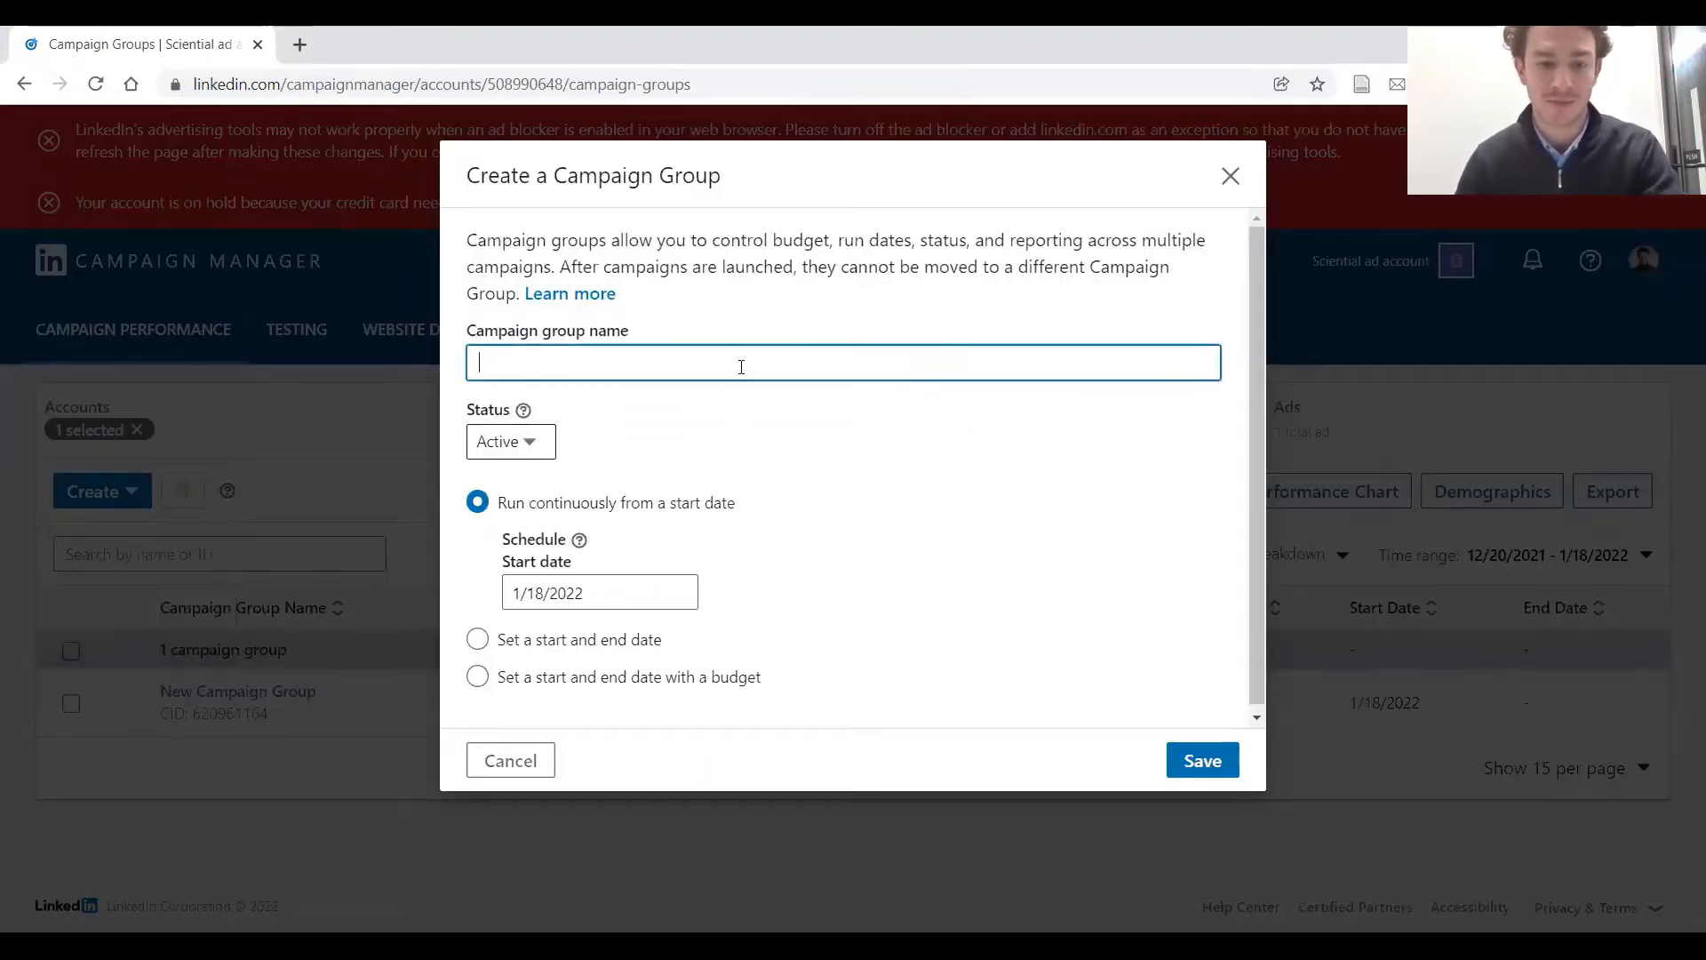
pyautogui.write('Campaigns 2022')
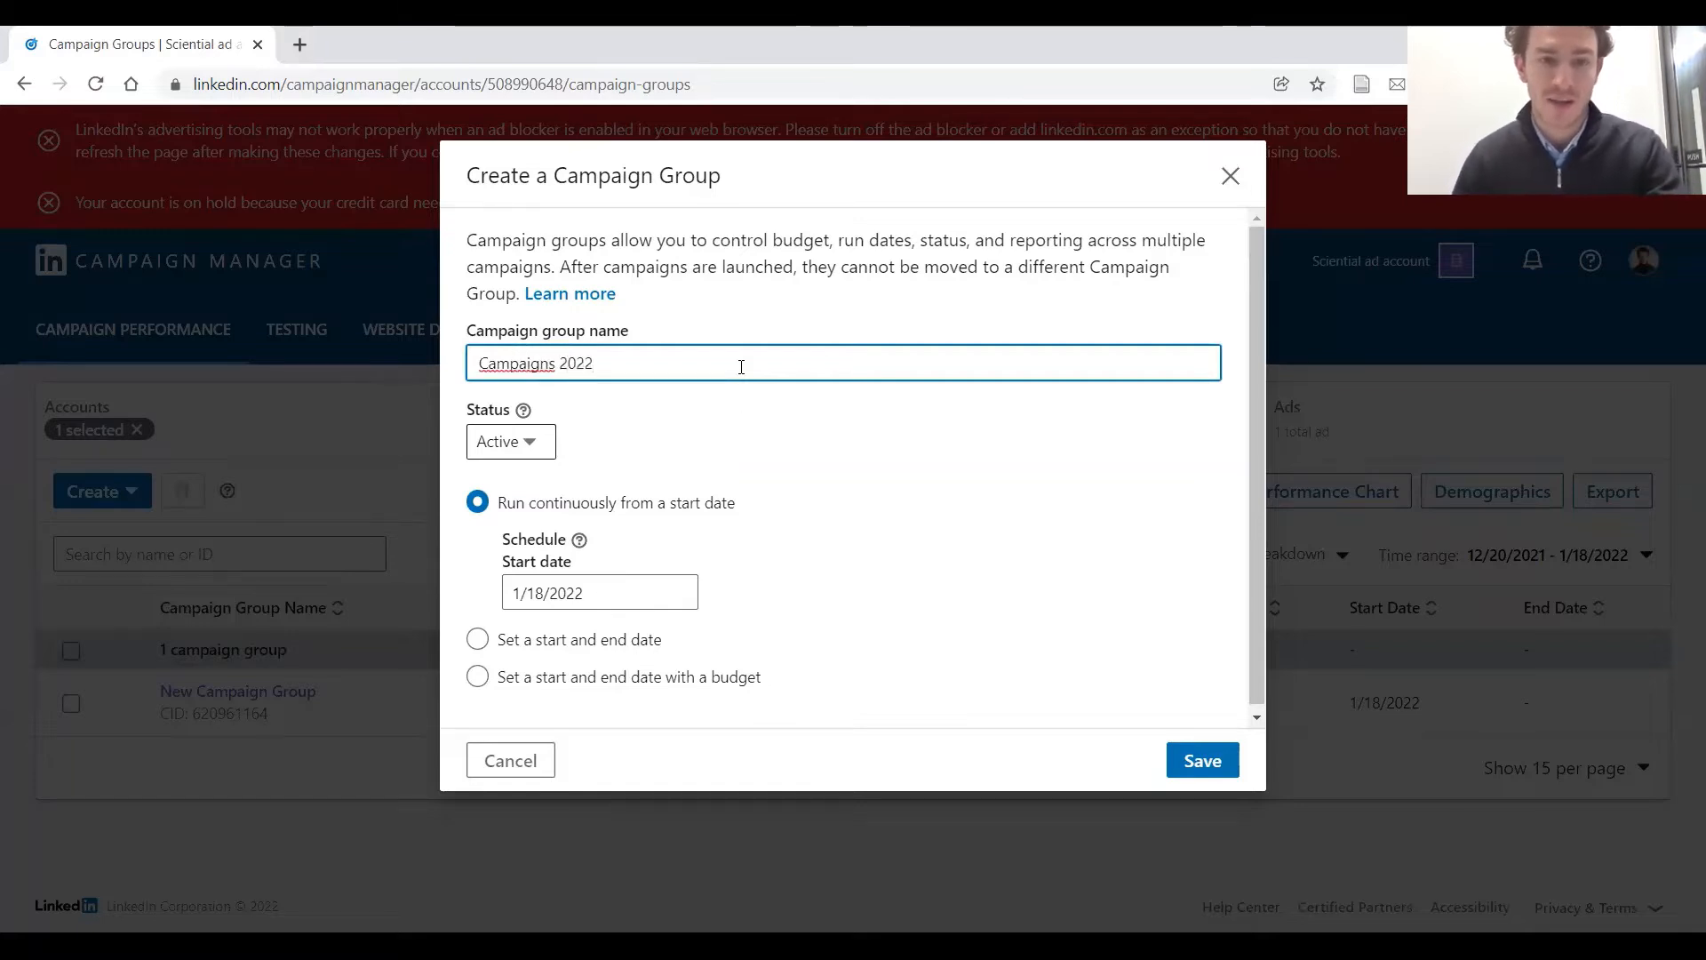
pyautogui.click(1200, 761)
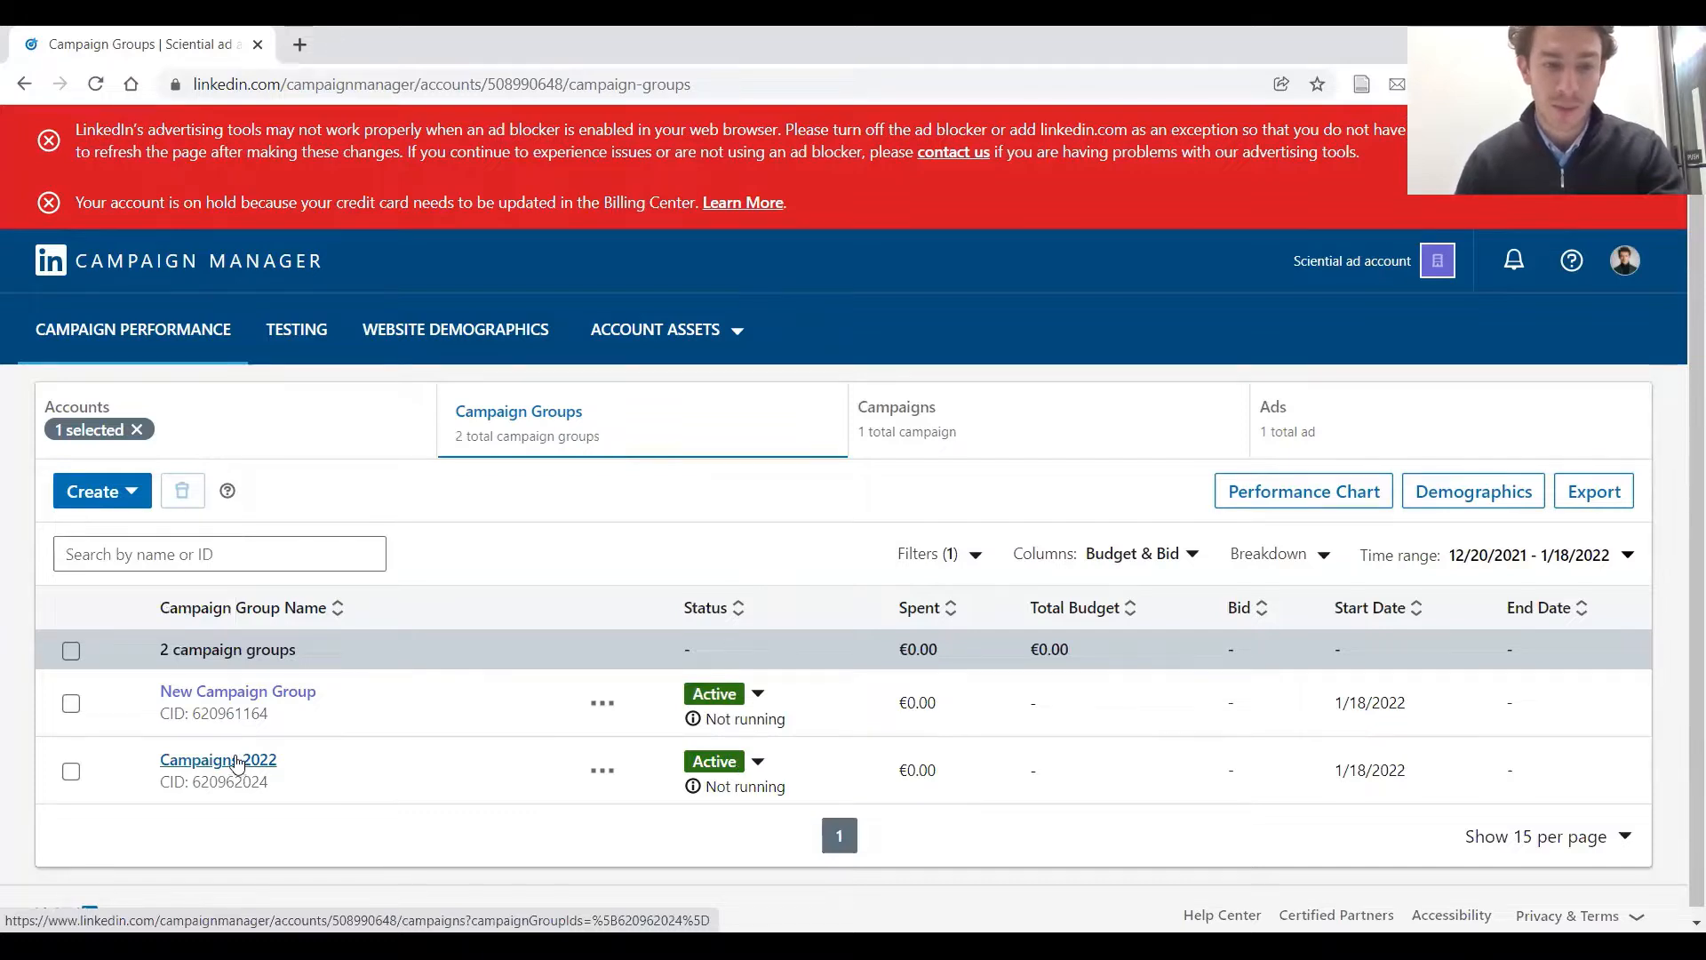
# Start a new campaign inside the Campaigns 2022 group and proceed to the campaign setup
pyautogui.click(239, 765)
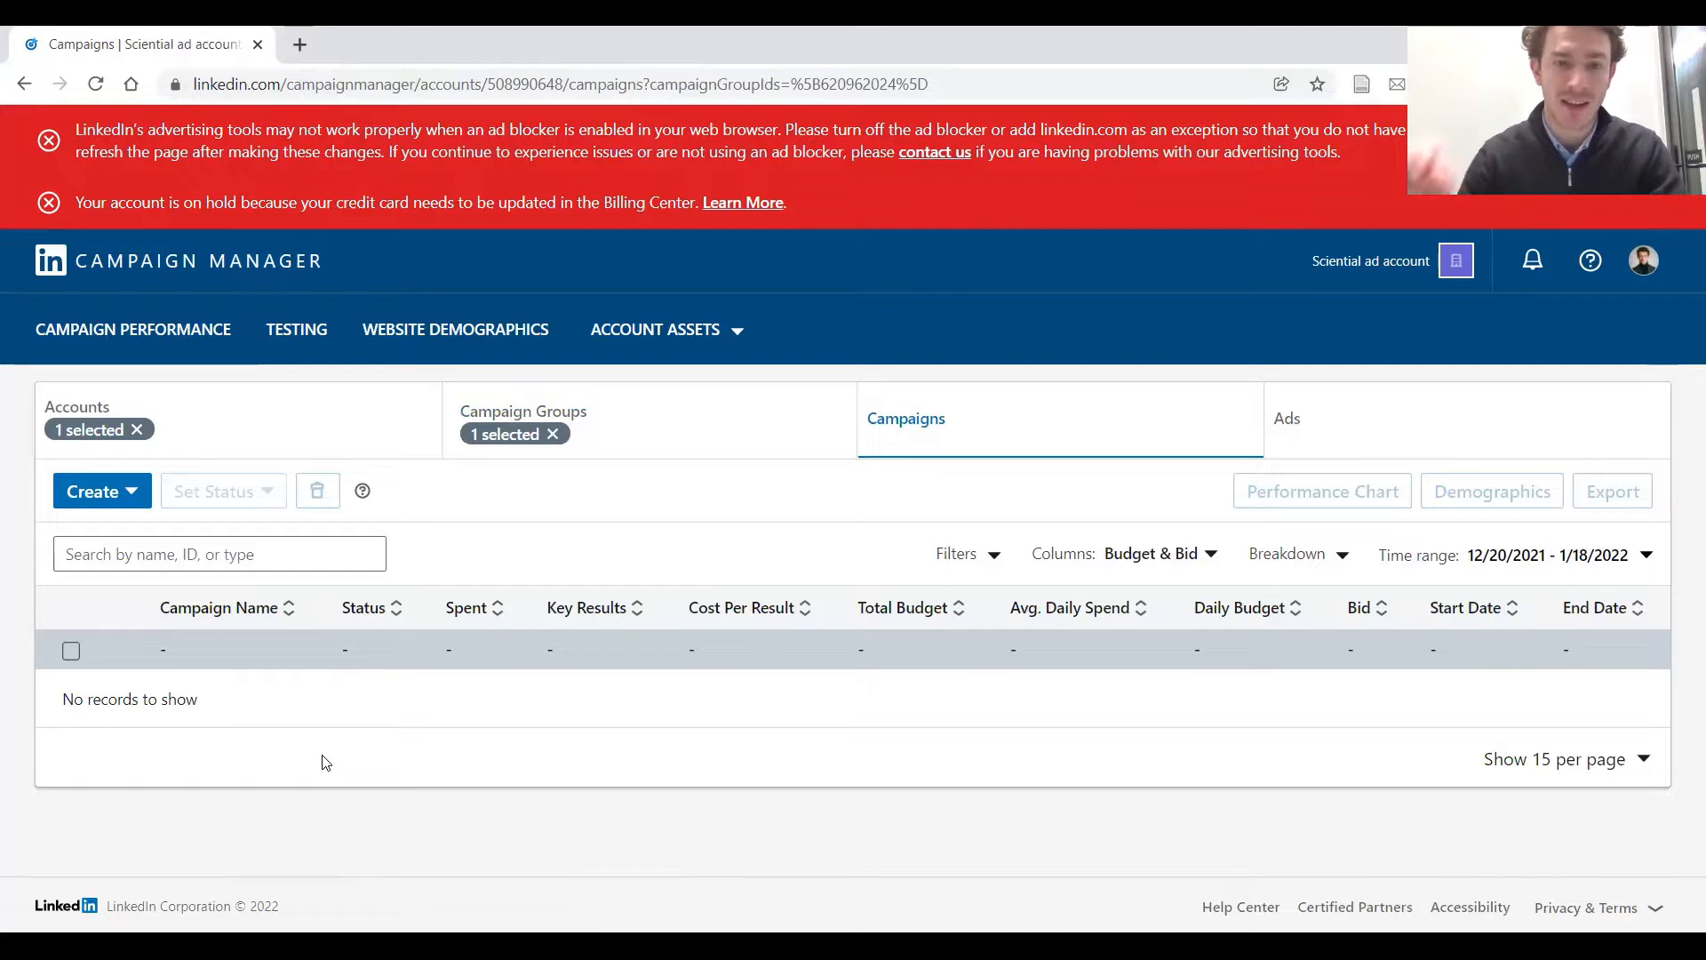
pyautogui.click(125, 495)
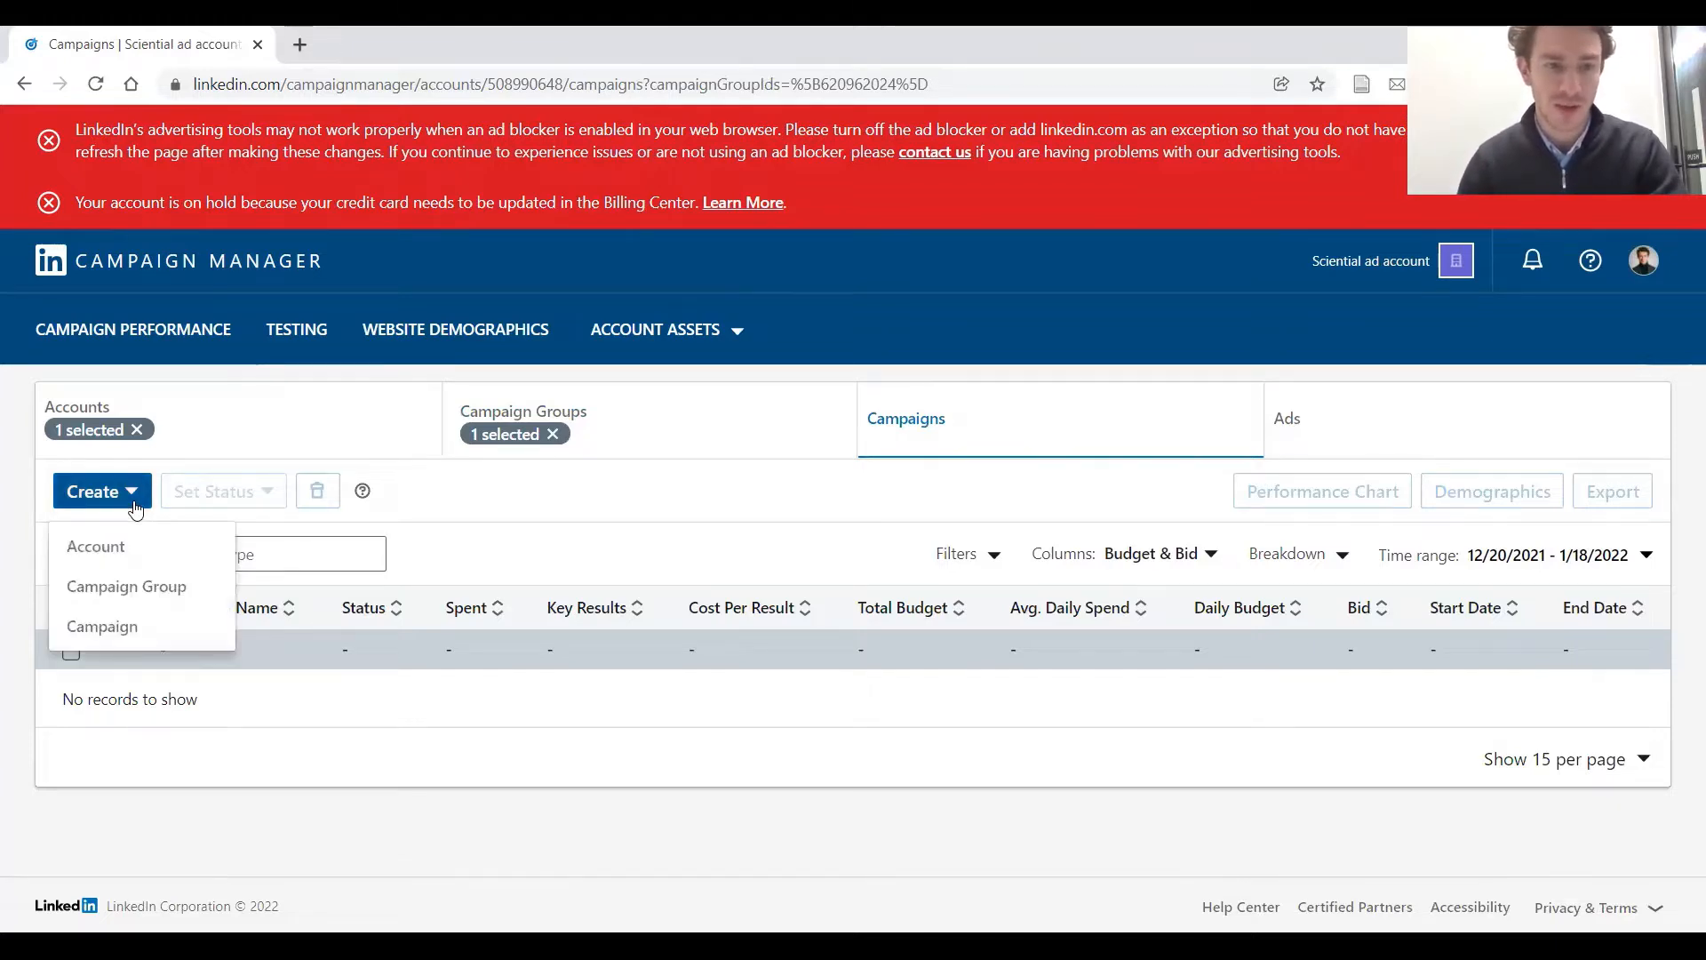
pyautogui.click(167, 632)
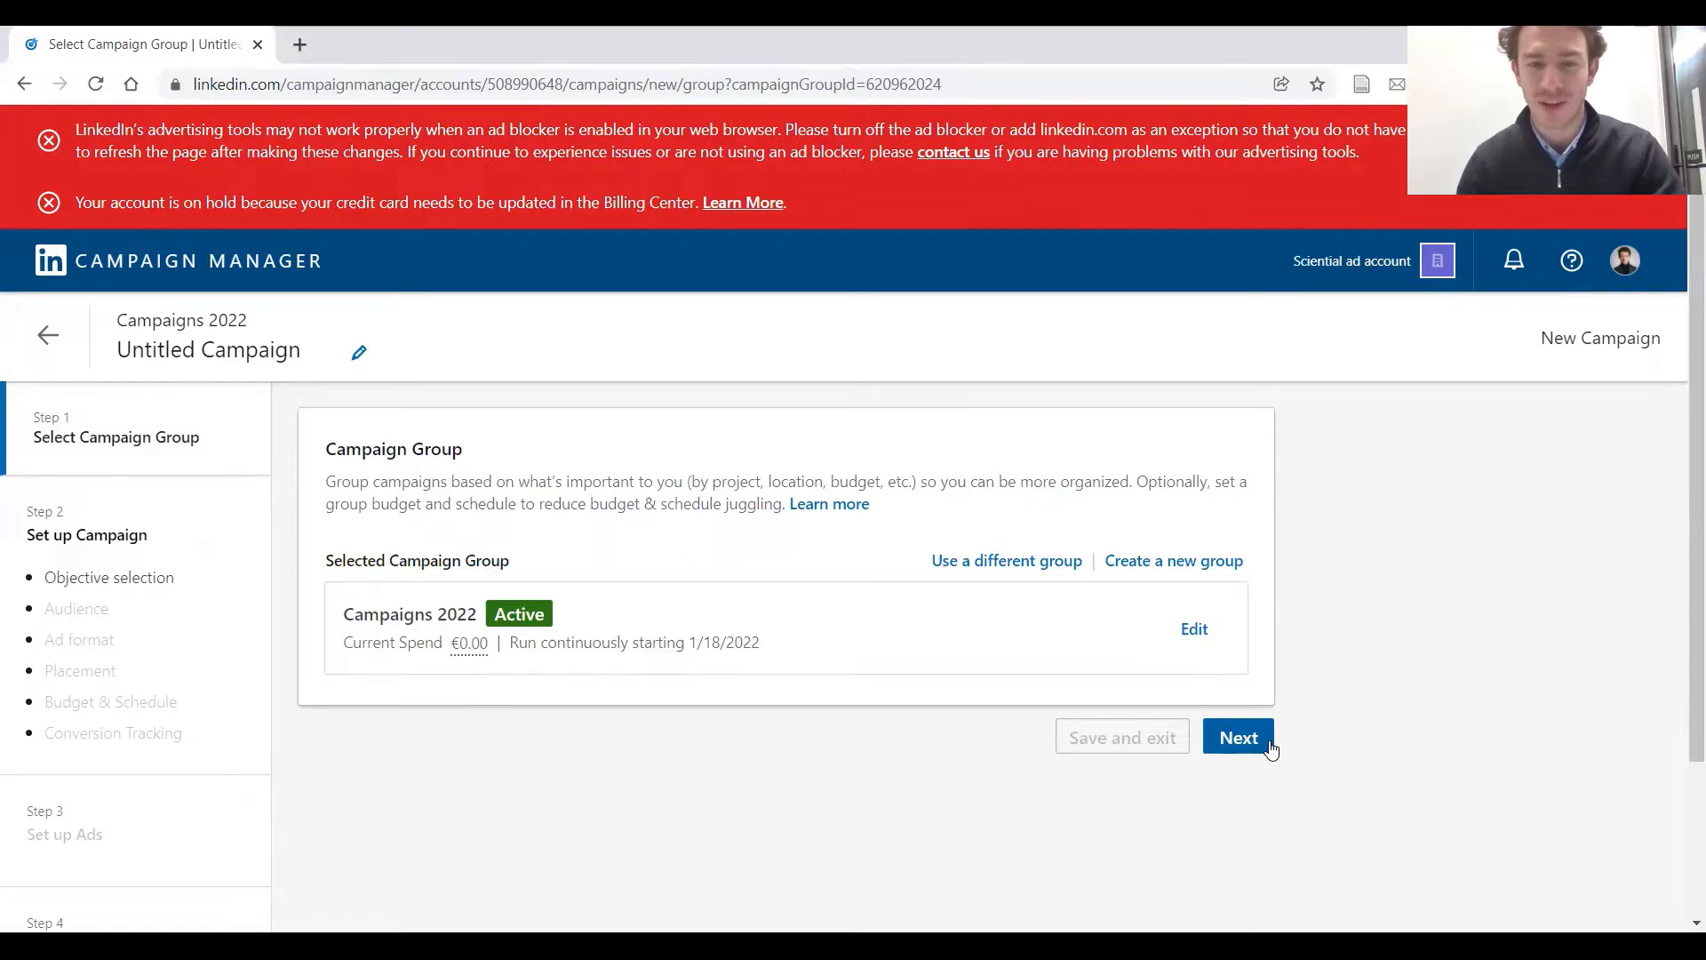
pyautogui.click(1239, 739)
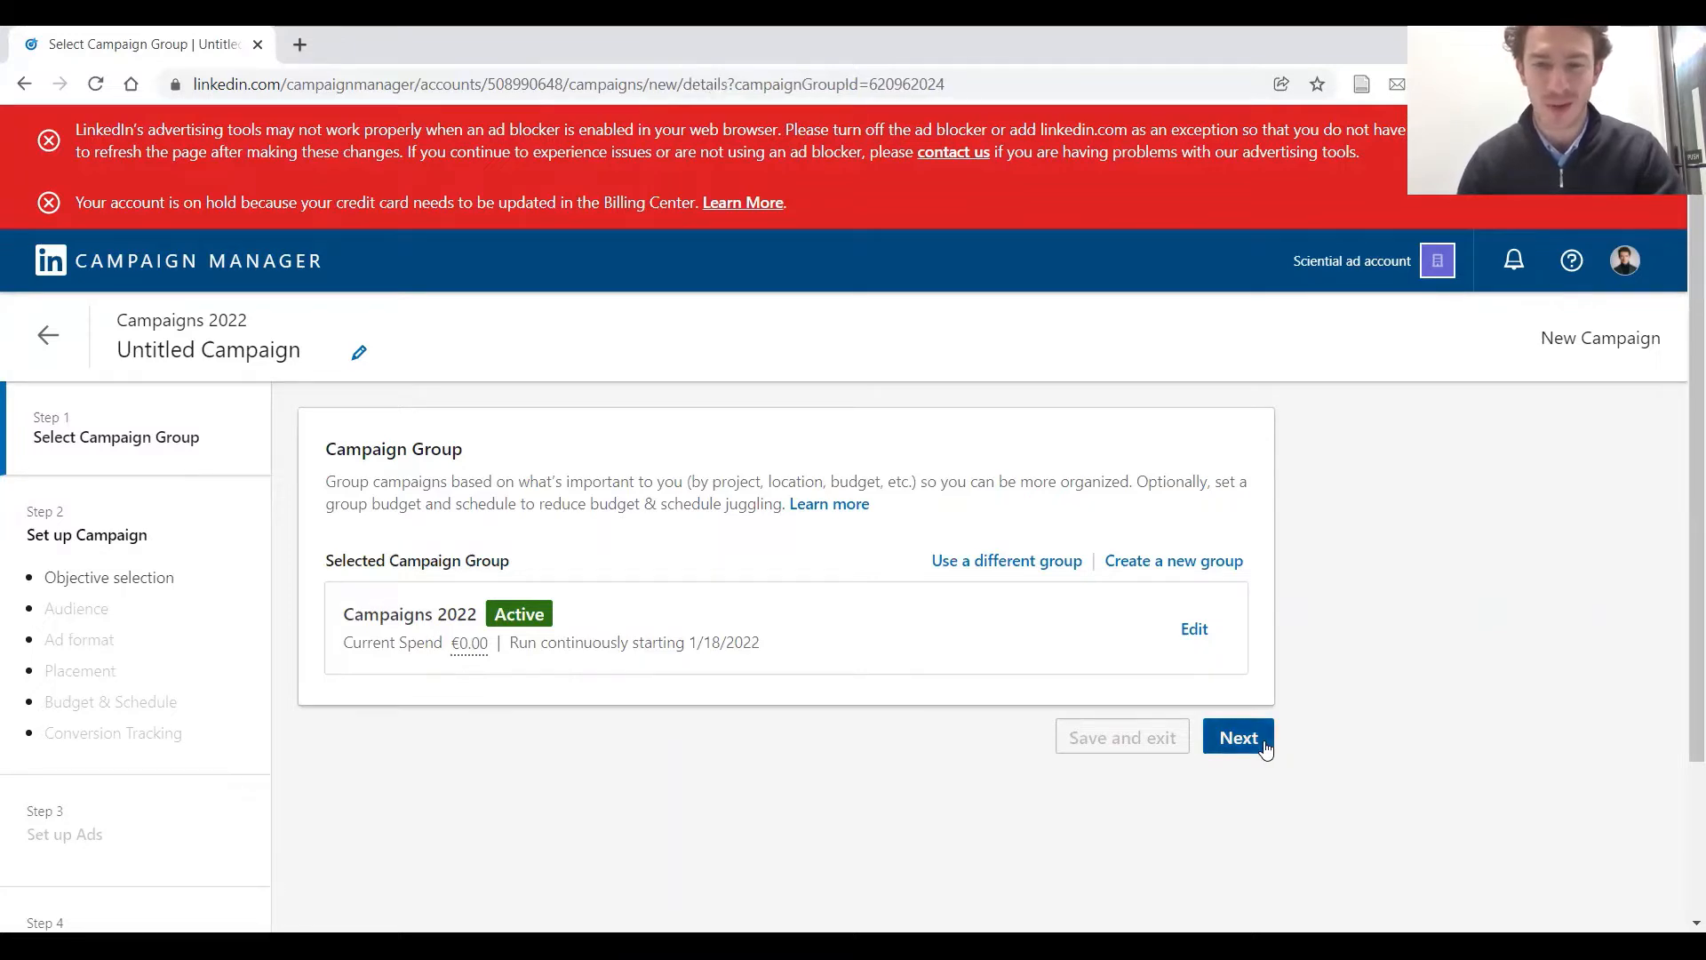
# Rename the untitled campaign as "campaign 1"
pyautogui.scroll(-1, 1288, 789)
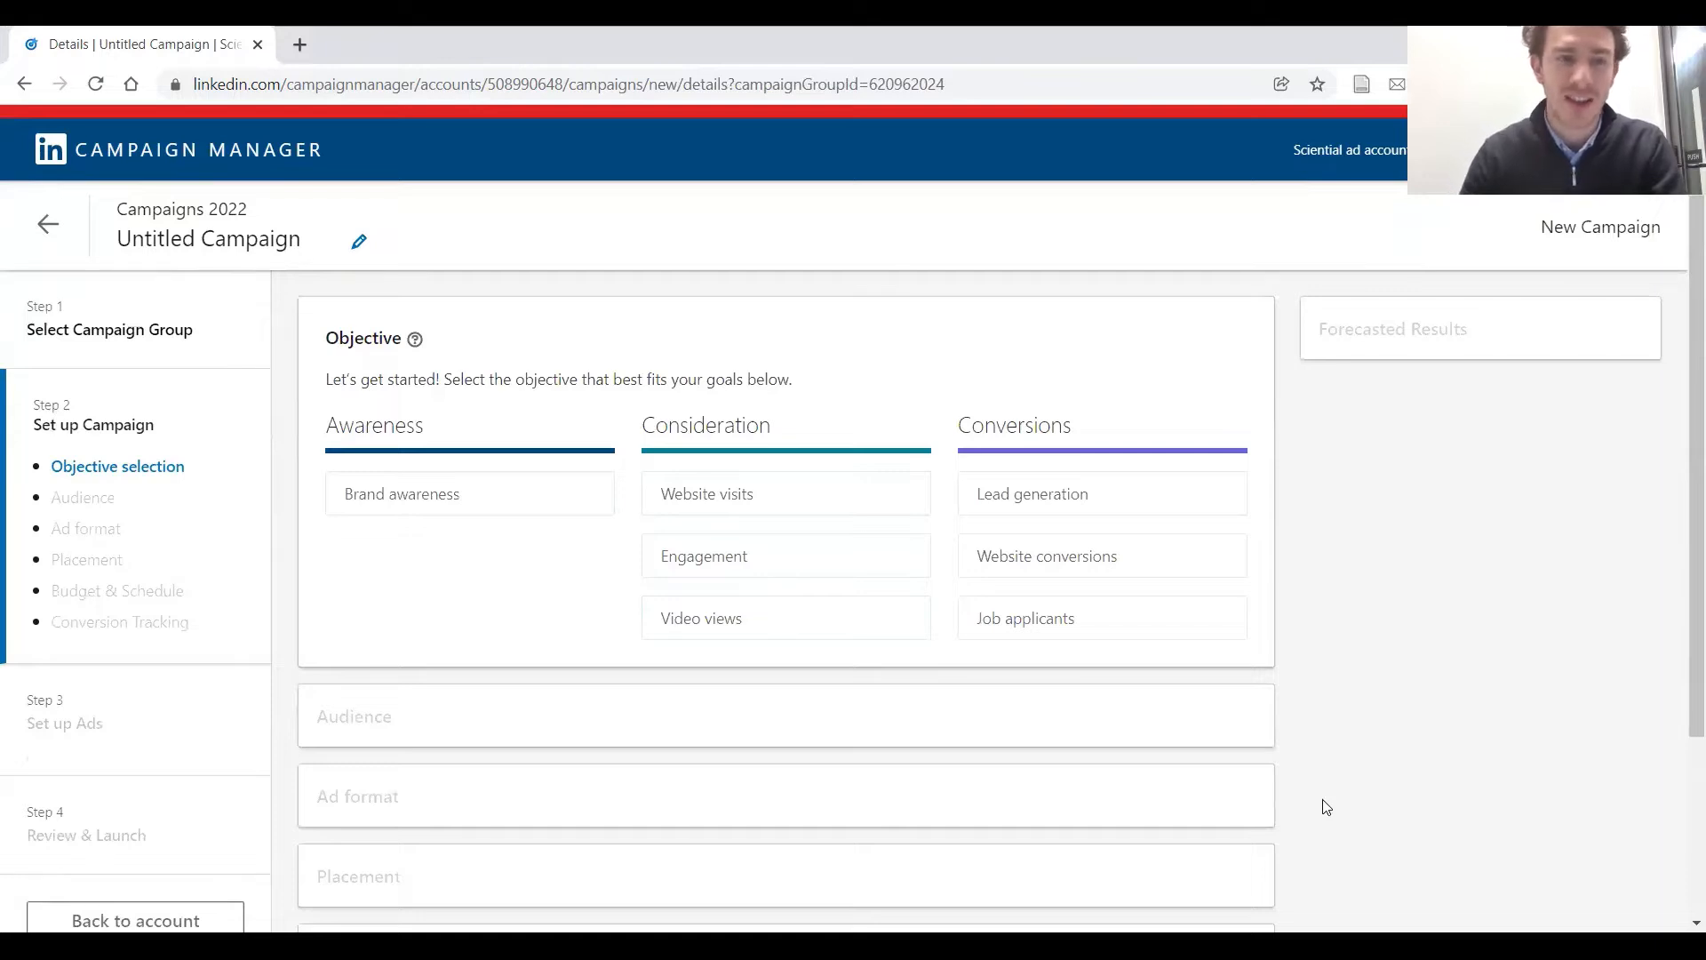
pyautogui.click(316, 238)
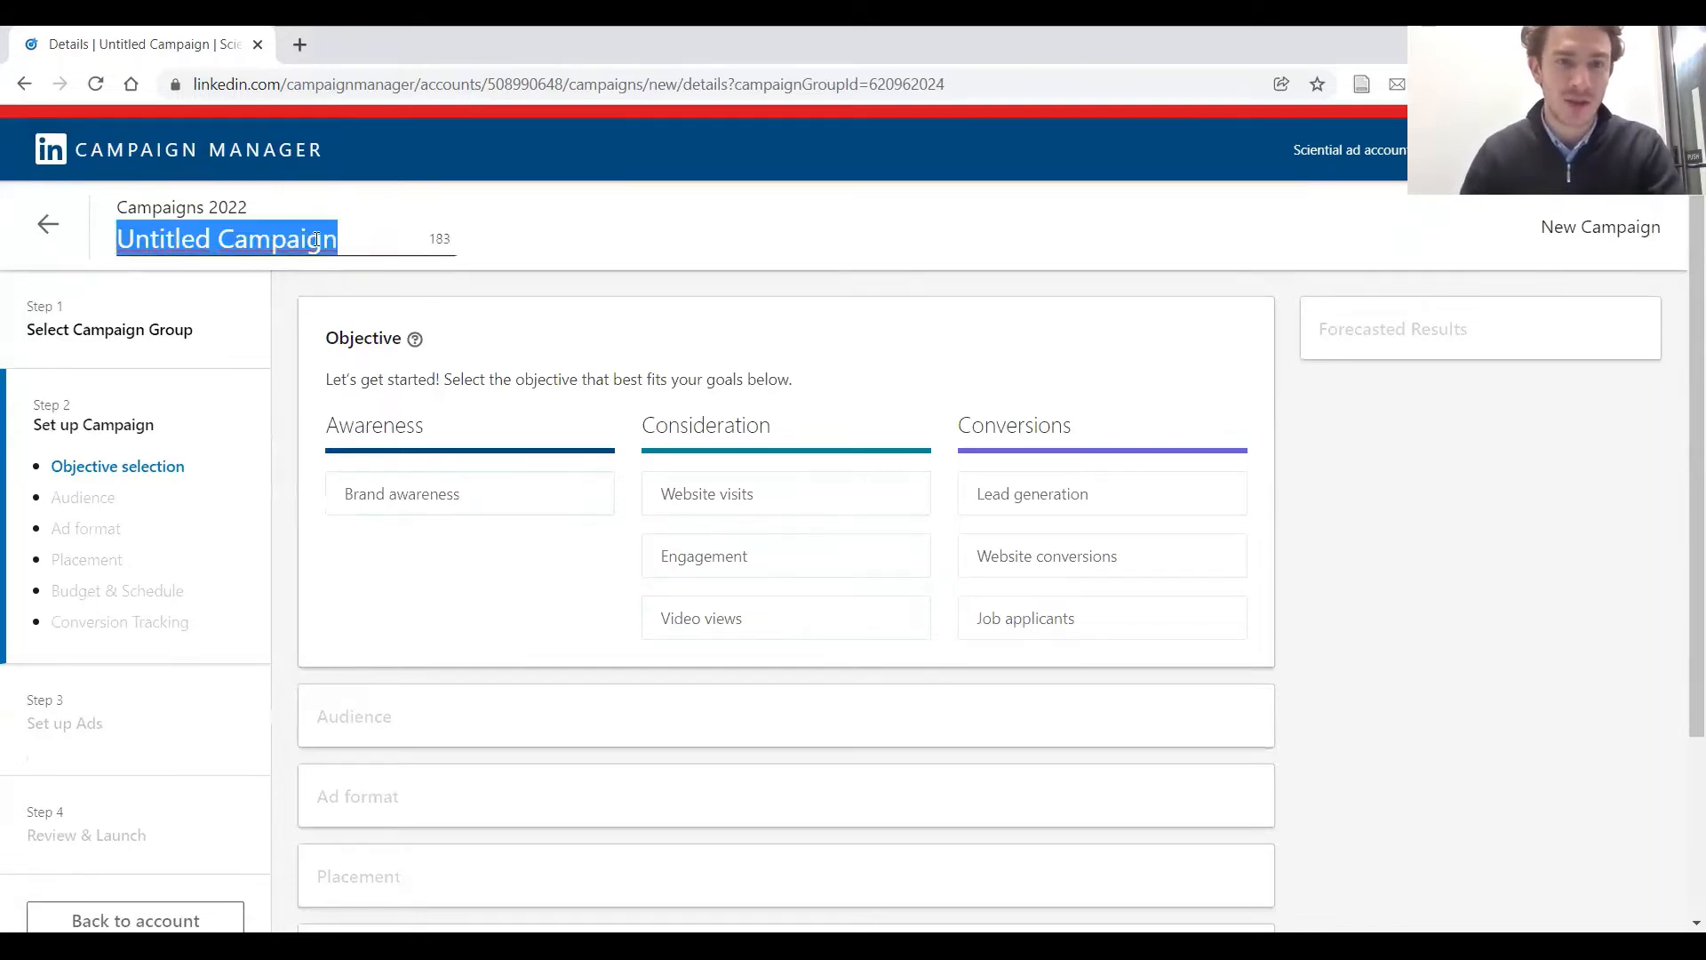
pyautogui.write('cam')
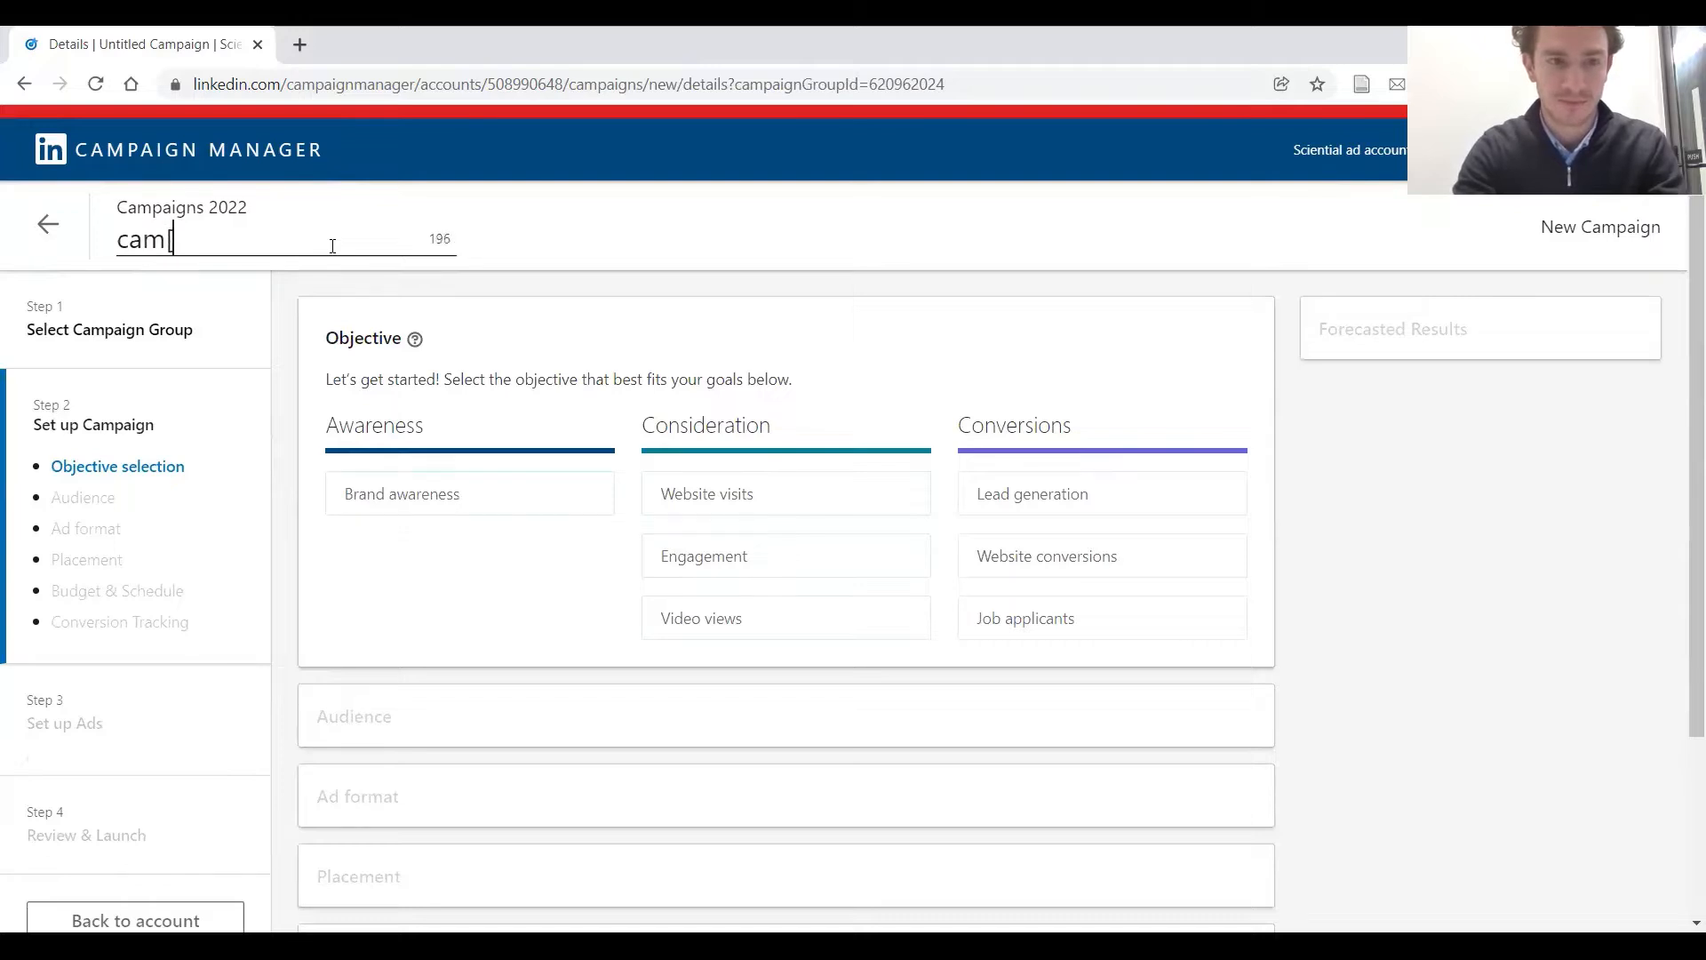
pyautogui.press('BackSpace')
pyautogui.press('BackSpace')
pyautogui.press('BackSpace')
pyautogui.write('camp')
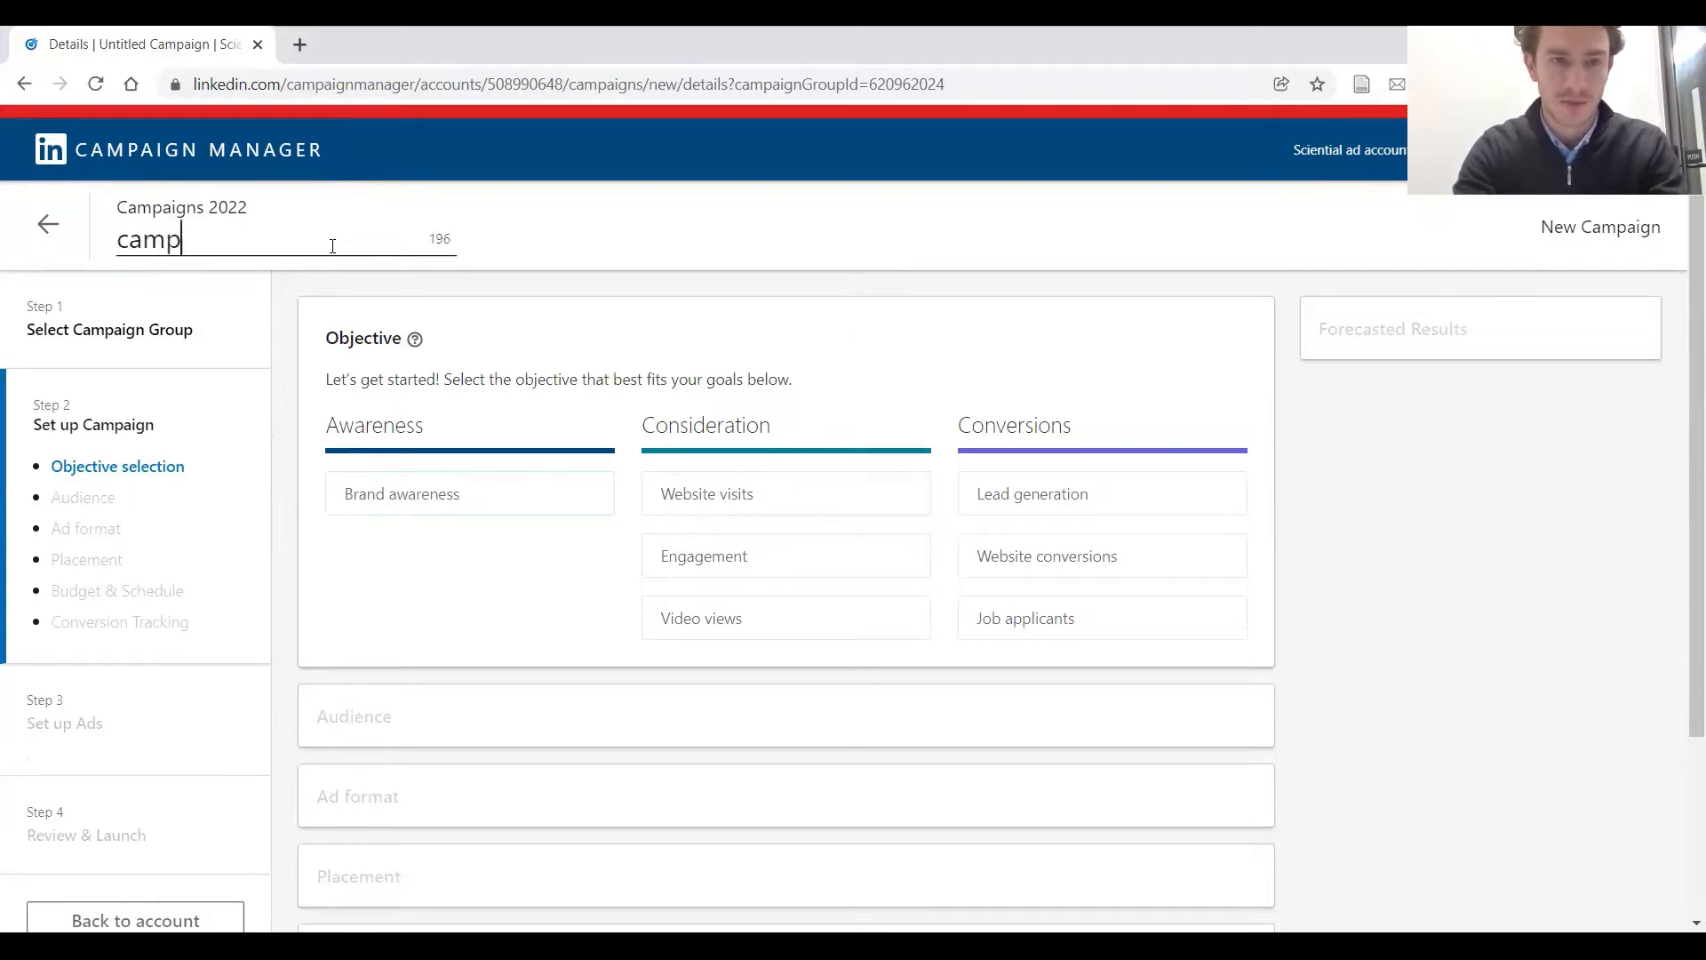
pyautogui.write('aign ')
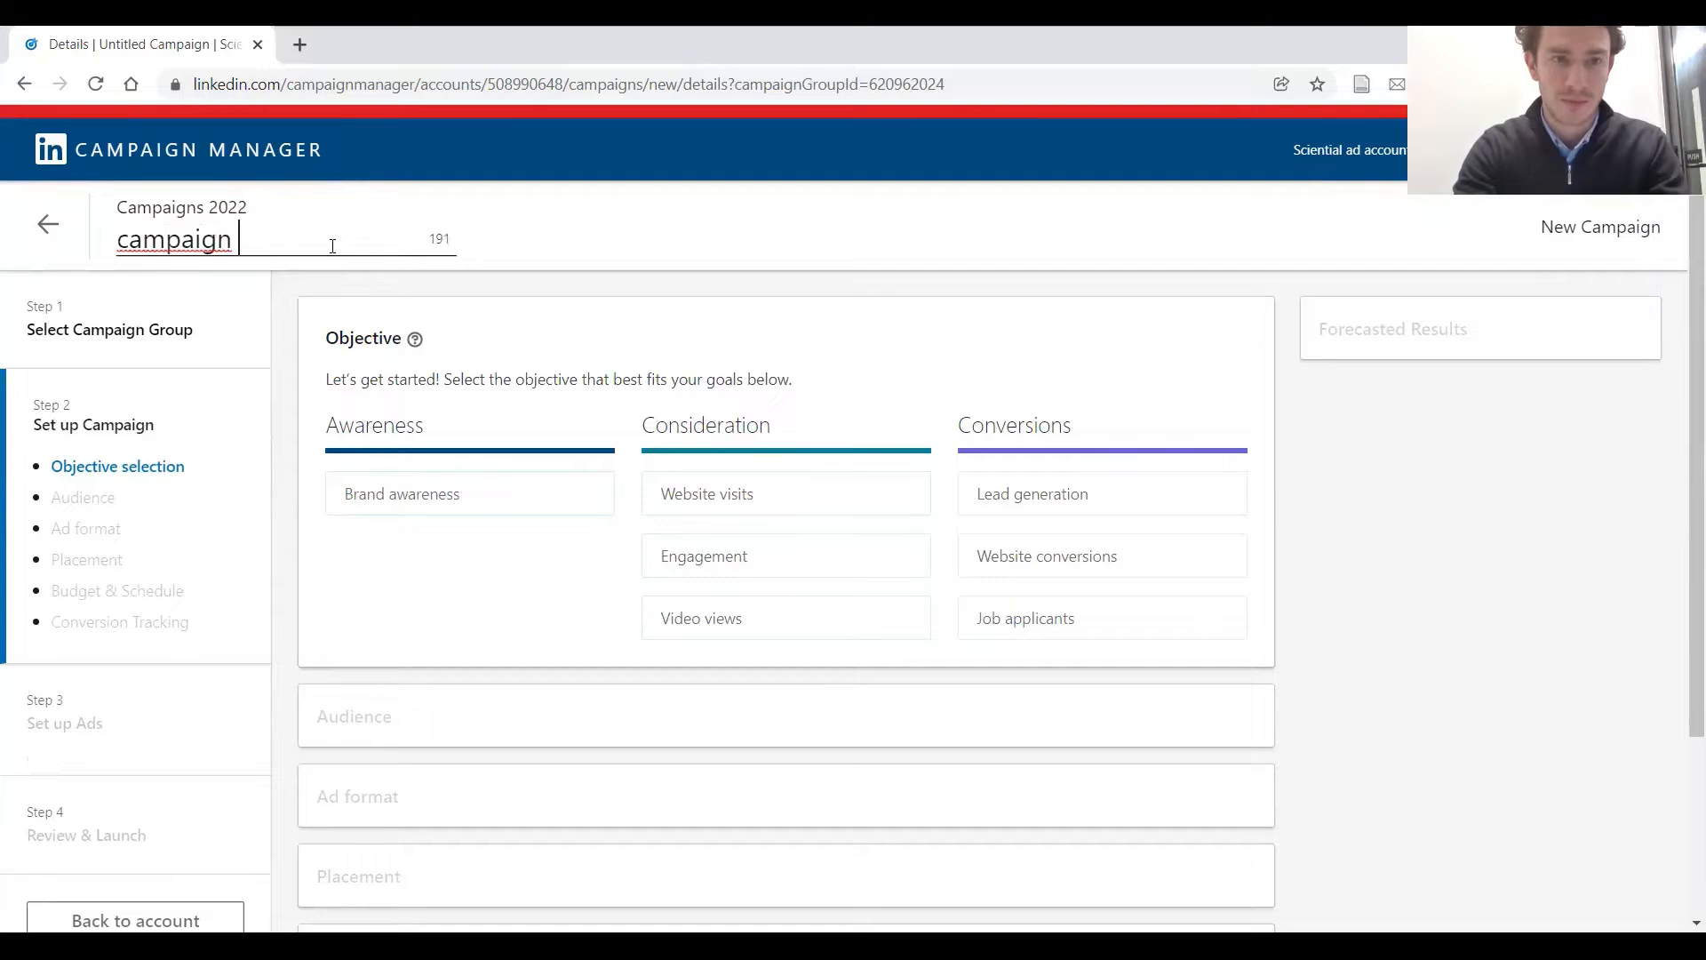
pyautogui.write('1')
pyautogui.click(588, 287)
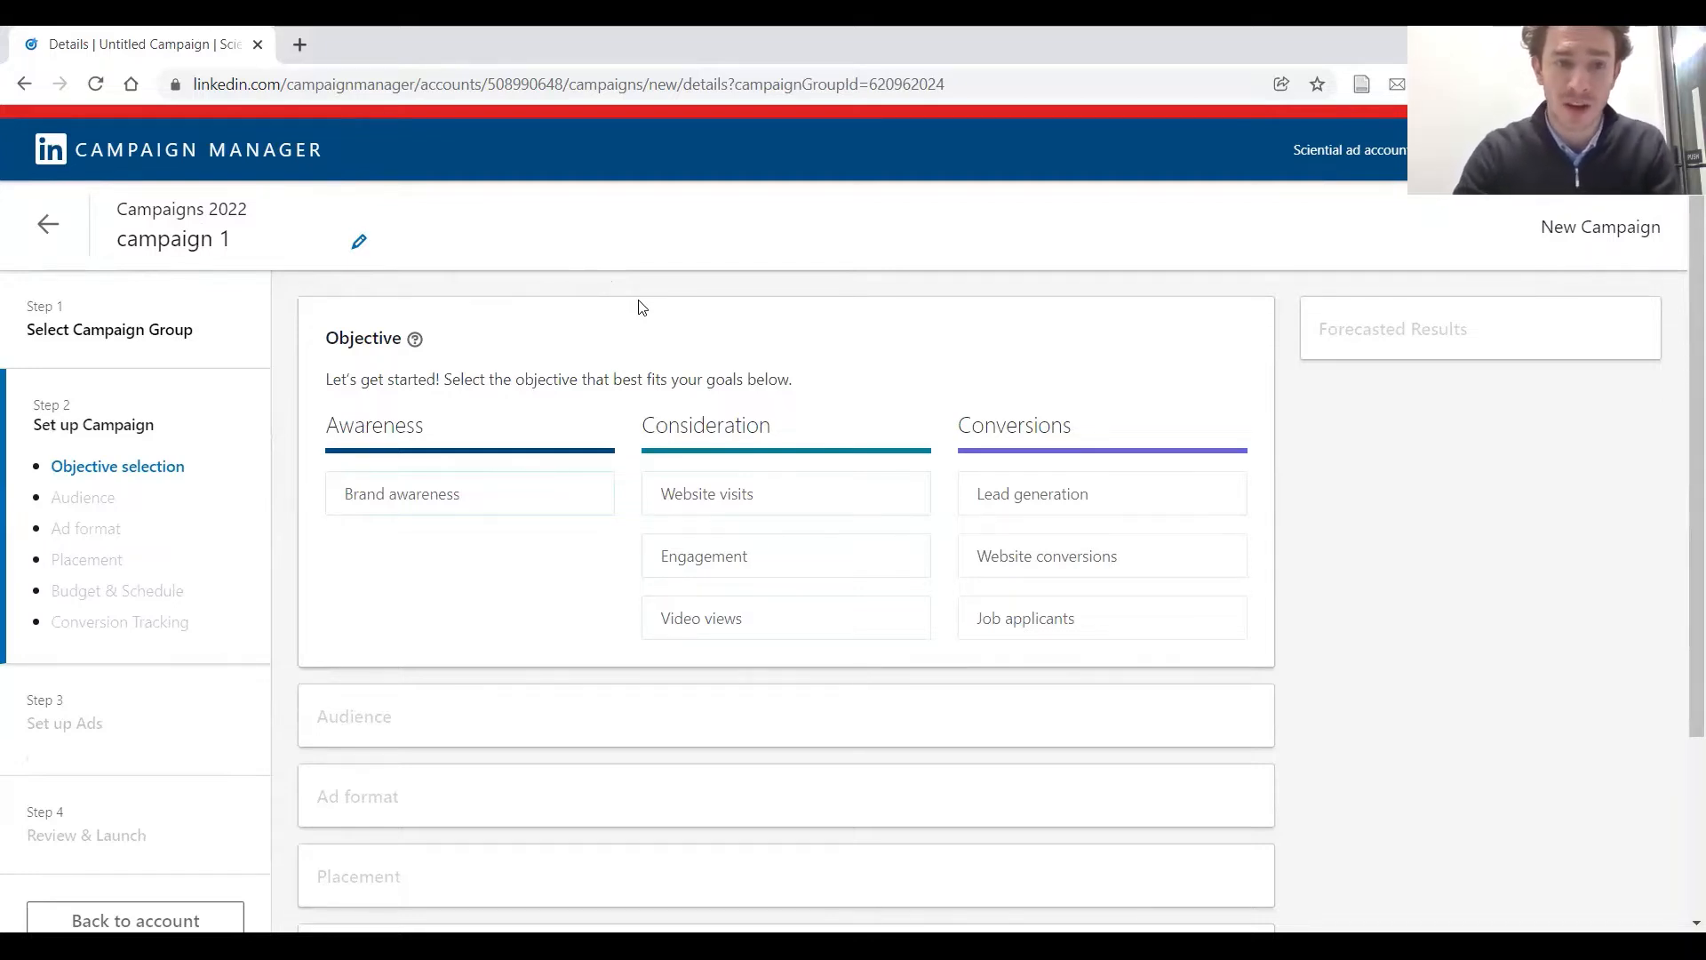
# Choose Website visits as the campaign's objective
pyautogui.moveTo(575, 498)
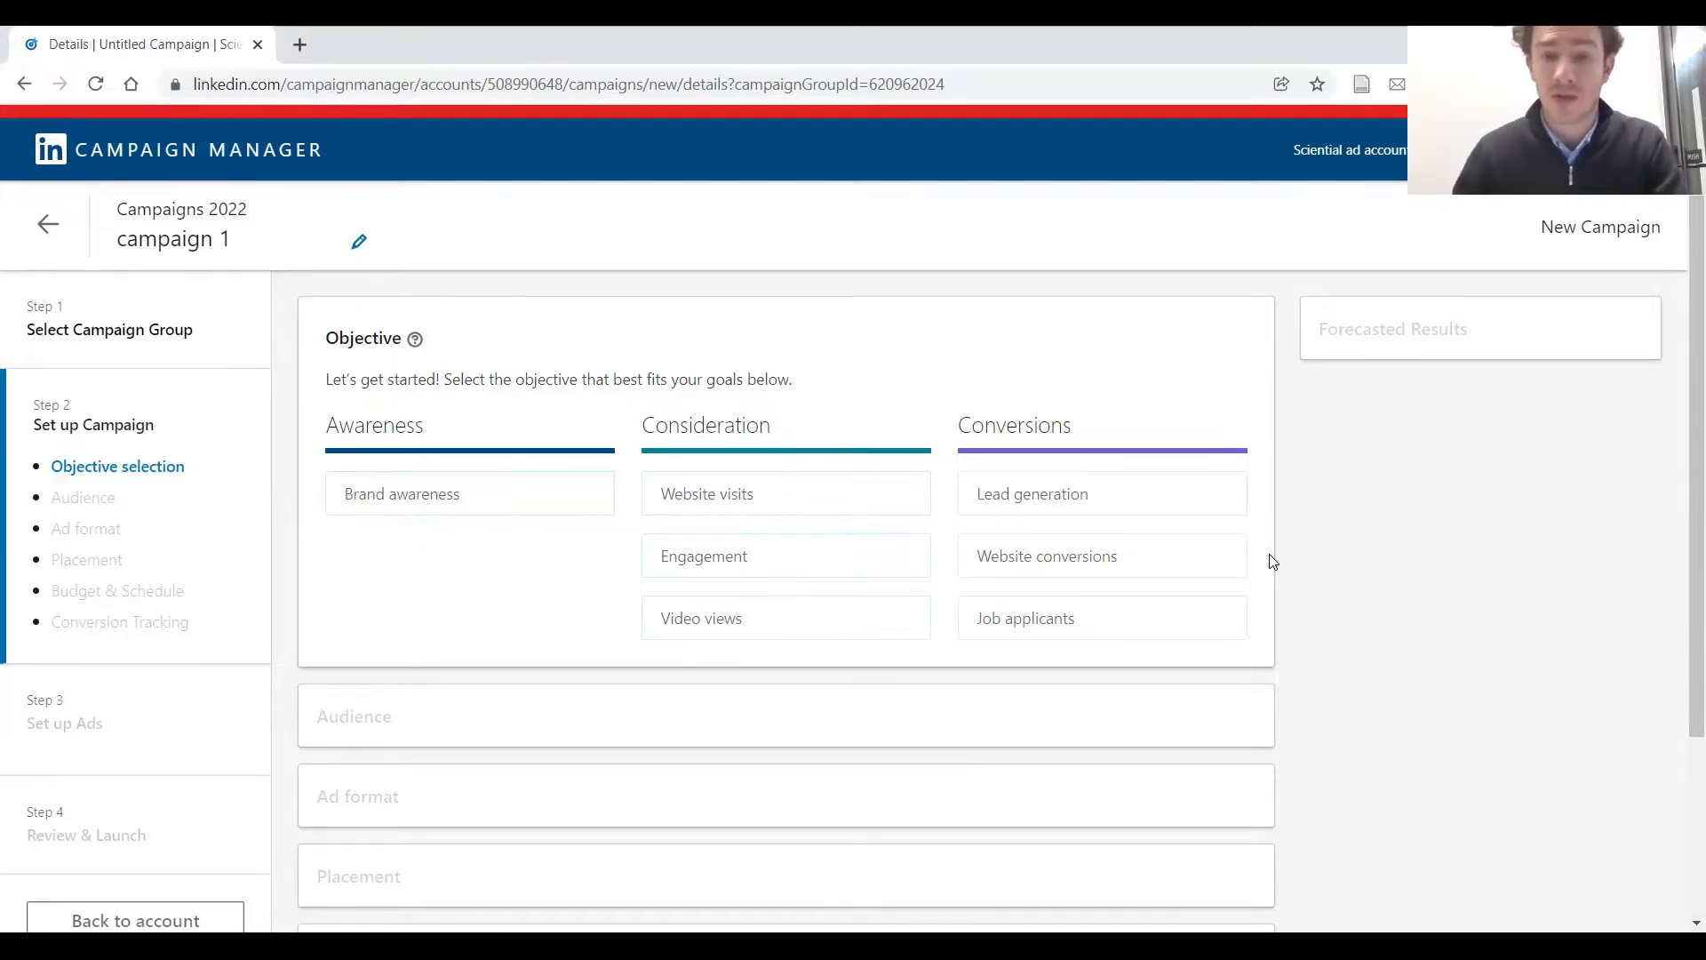
pyautogui.moveTo(1207, 578)
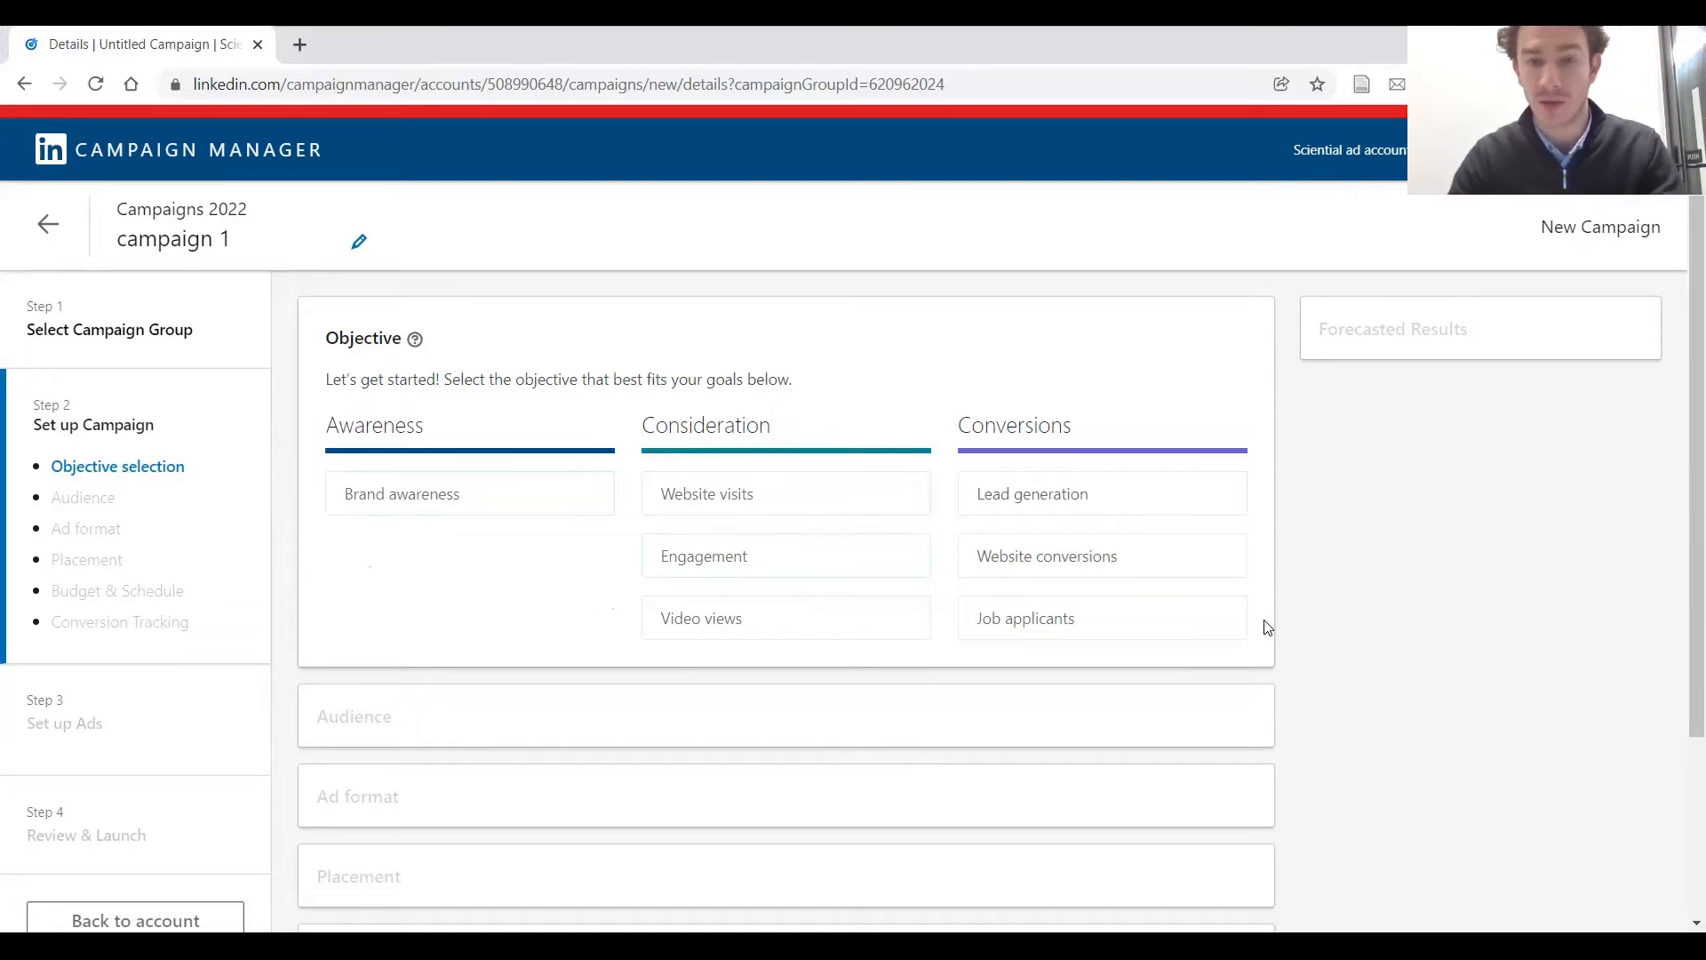
pyautogui.click(903, 499)
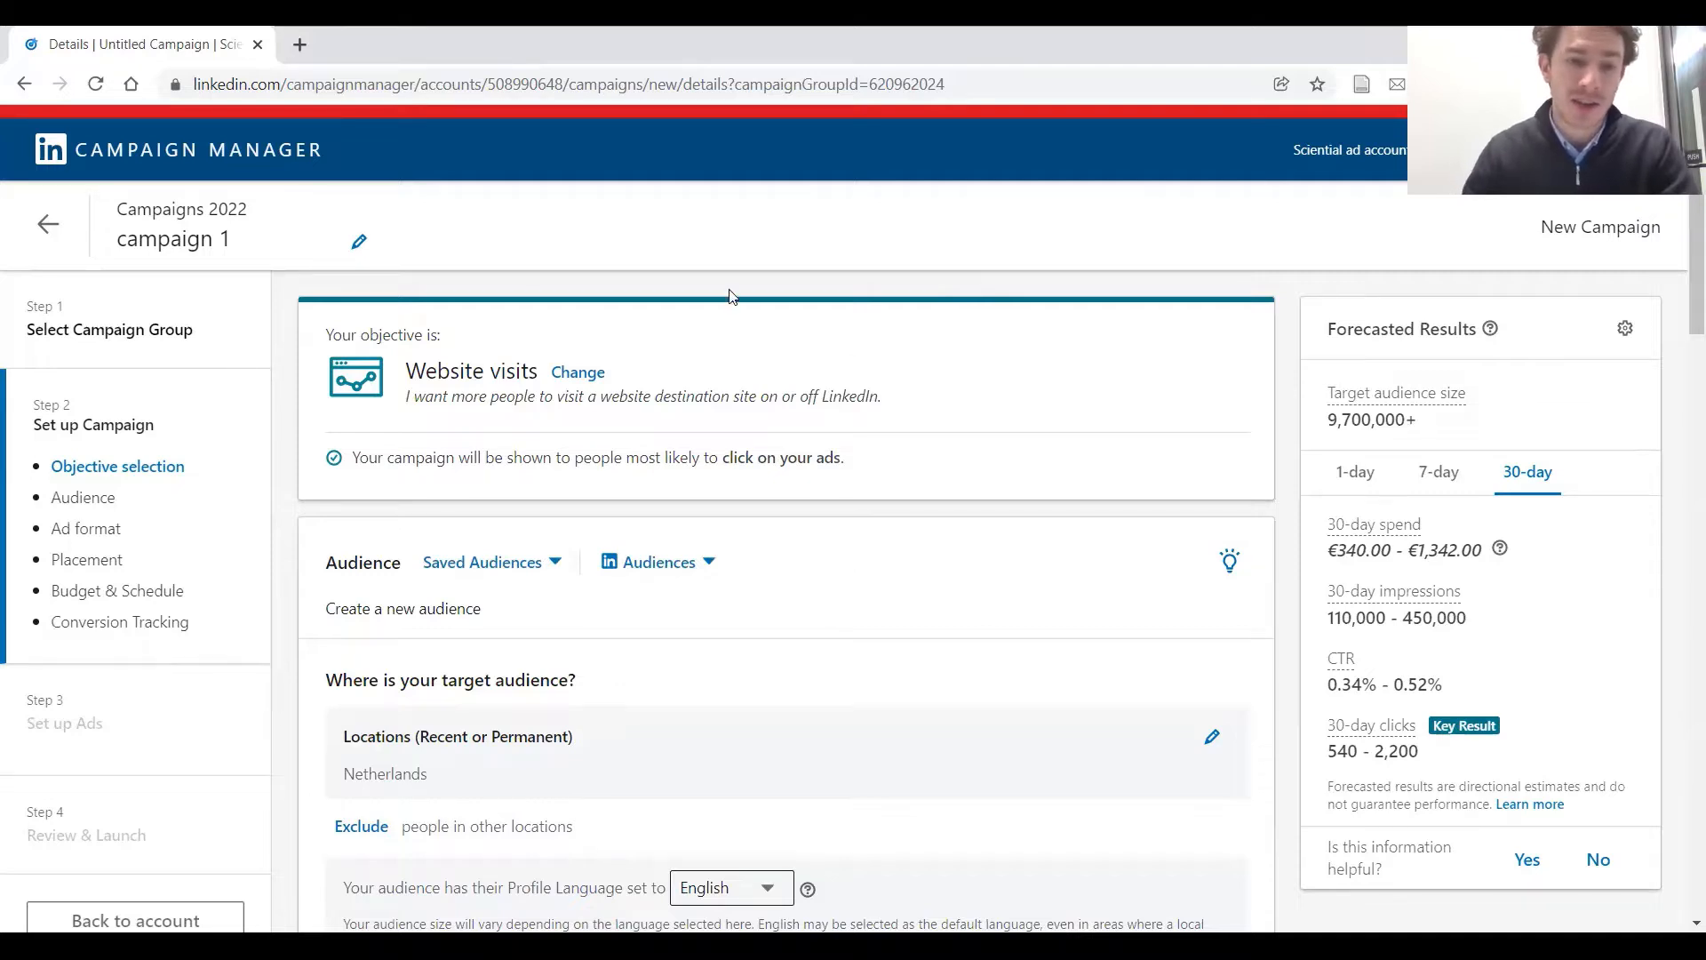
# Check the ready-made LinkedIn audiences and add Belgium to the campaign's target locations
pyautogui.scroll(-3, 898, 444)
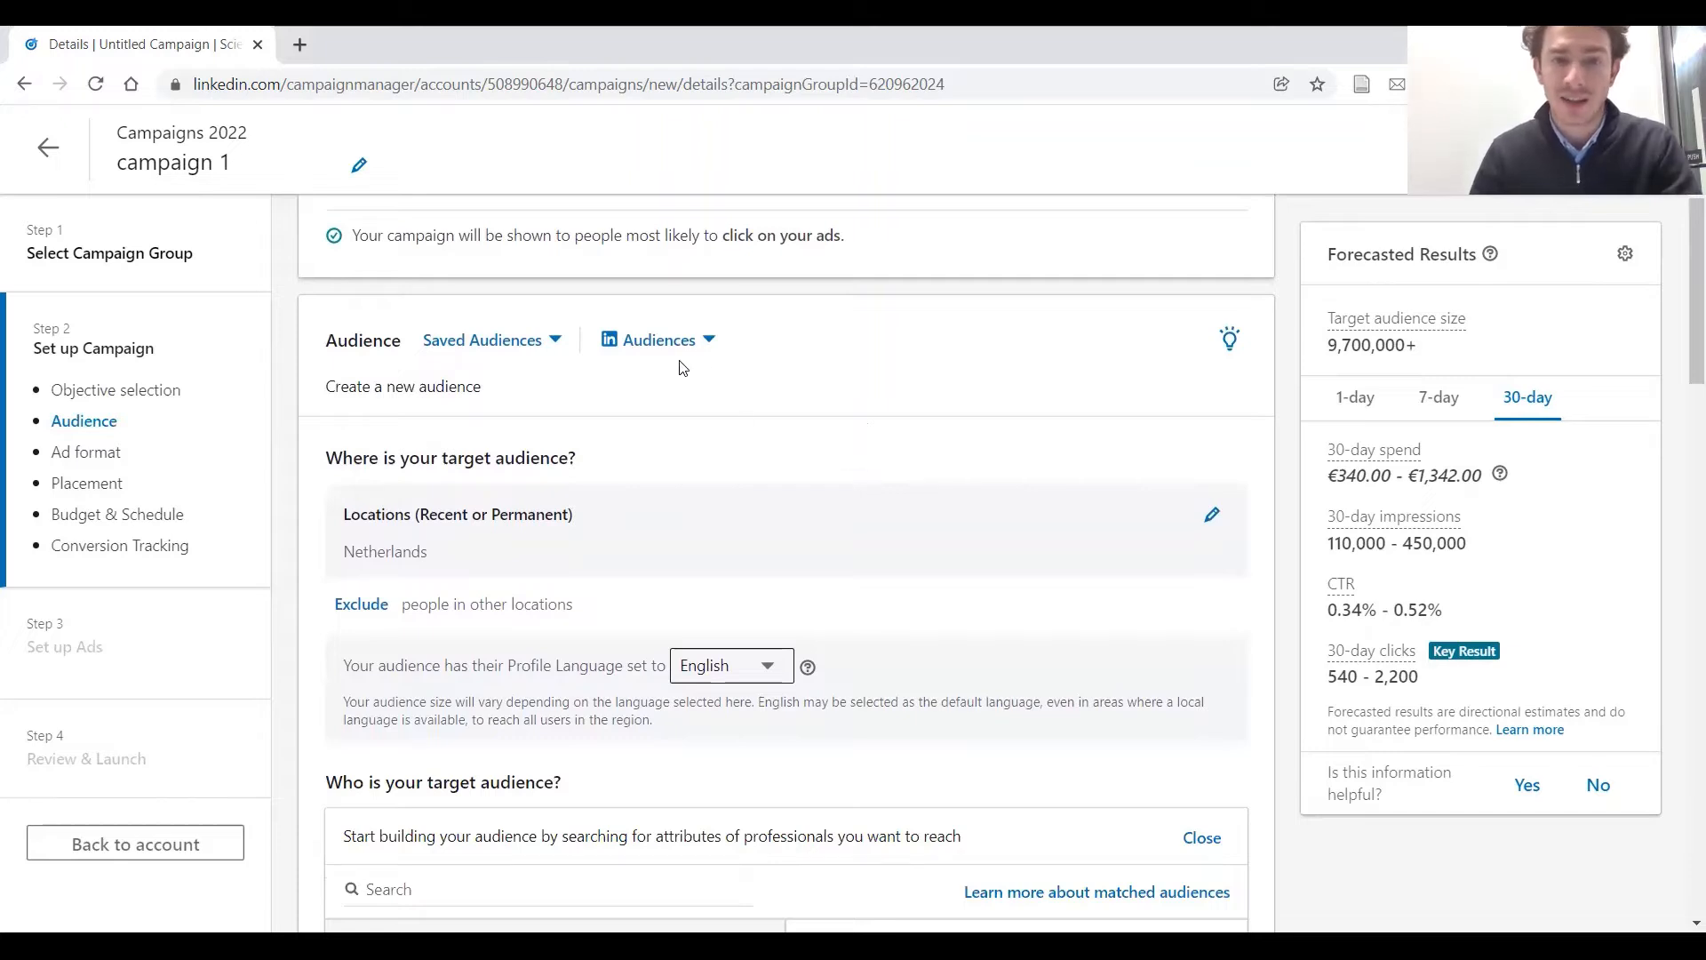
pyautogui.click(709, 343)
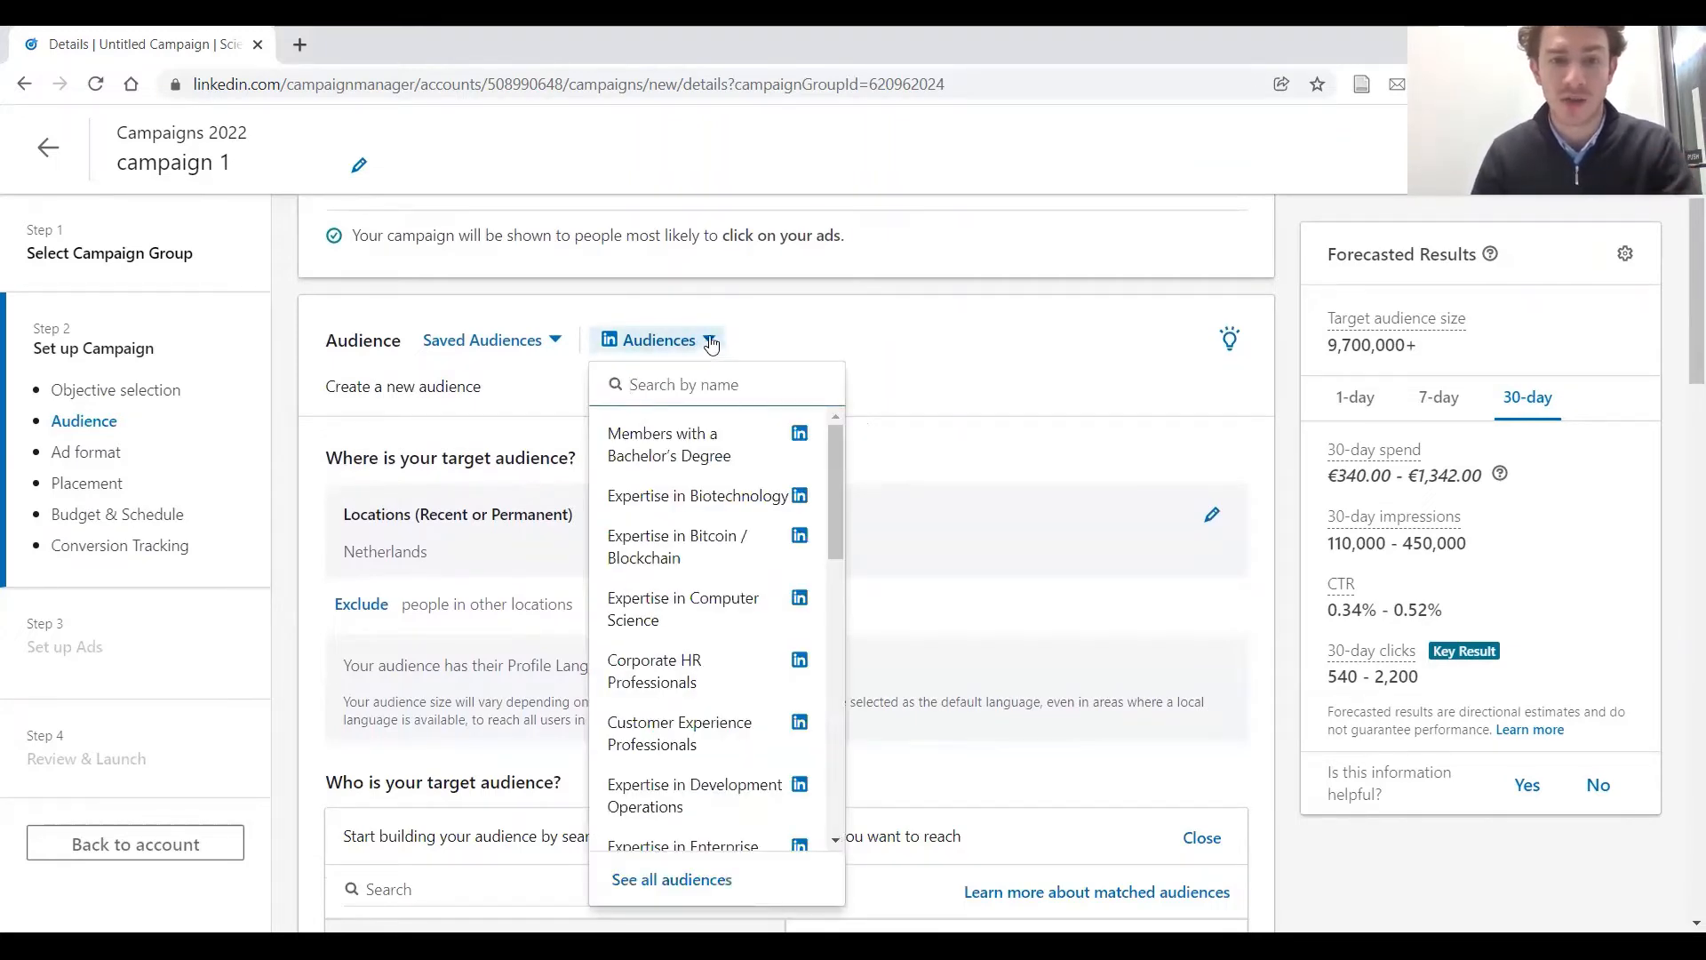
pyautogui.click(709, 352)
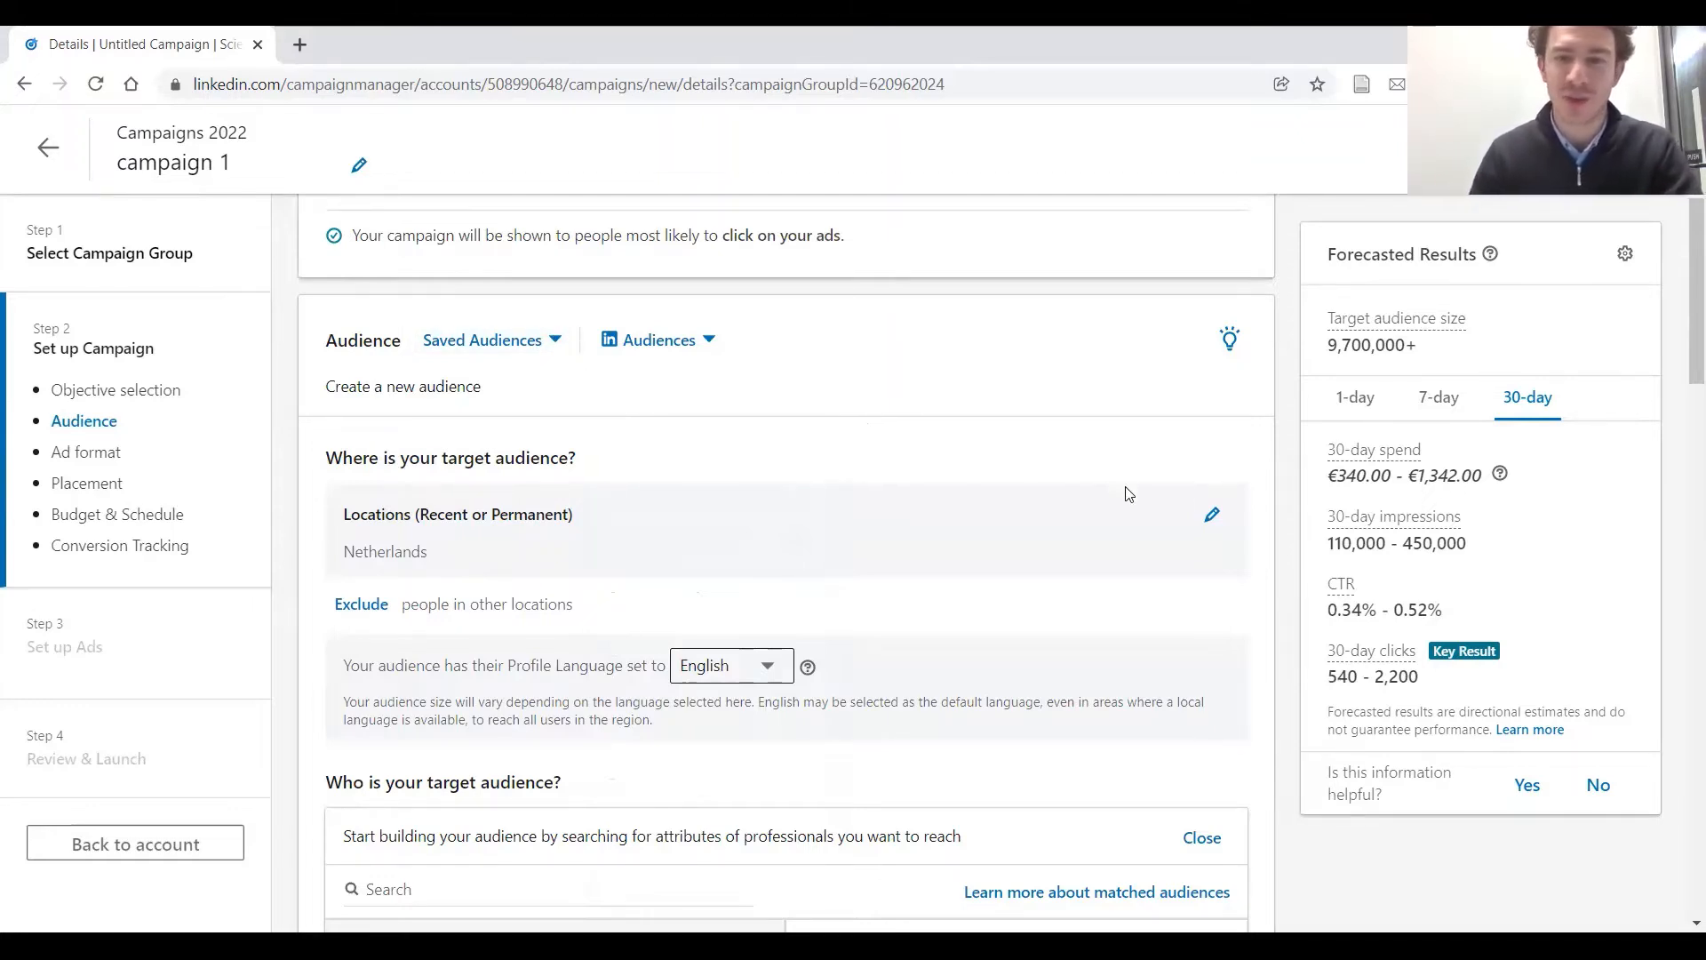
pyautogui.click(1213, 519)
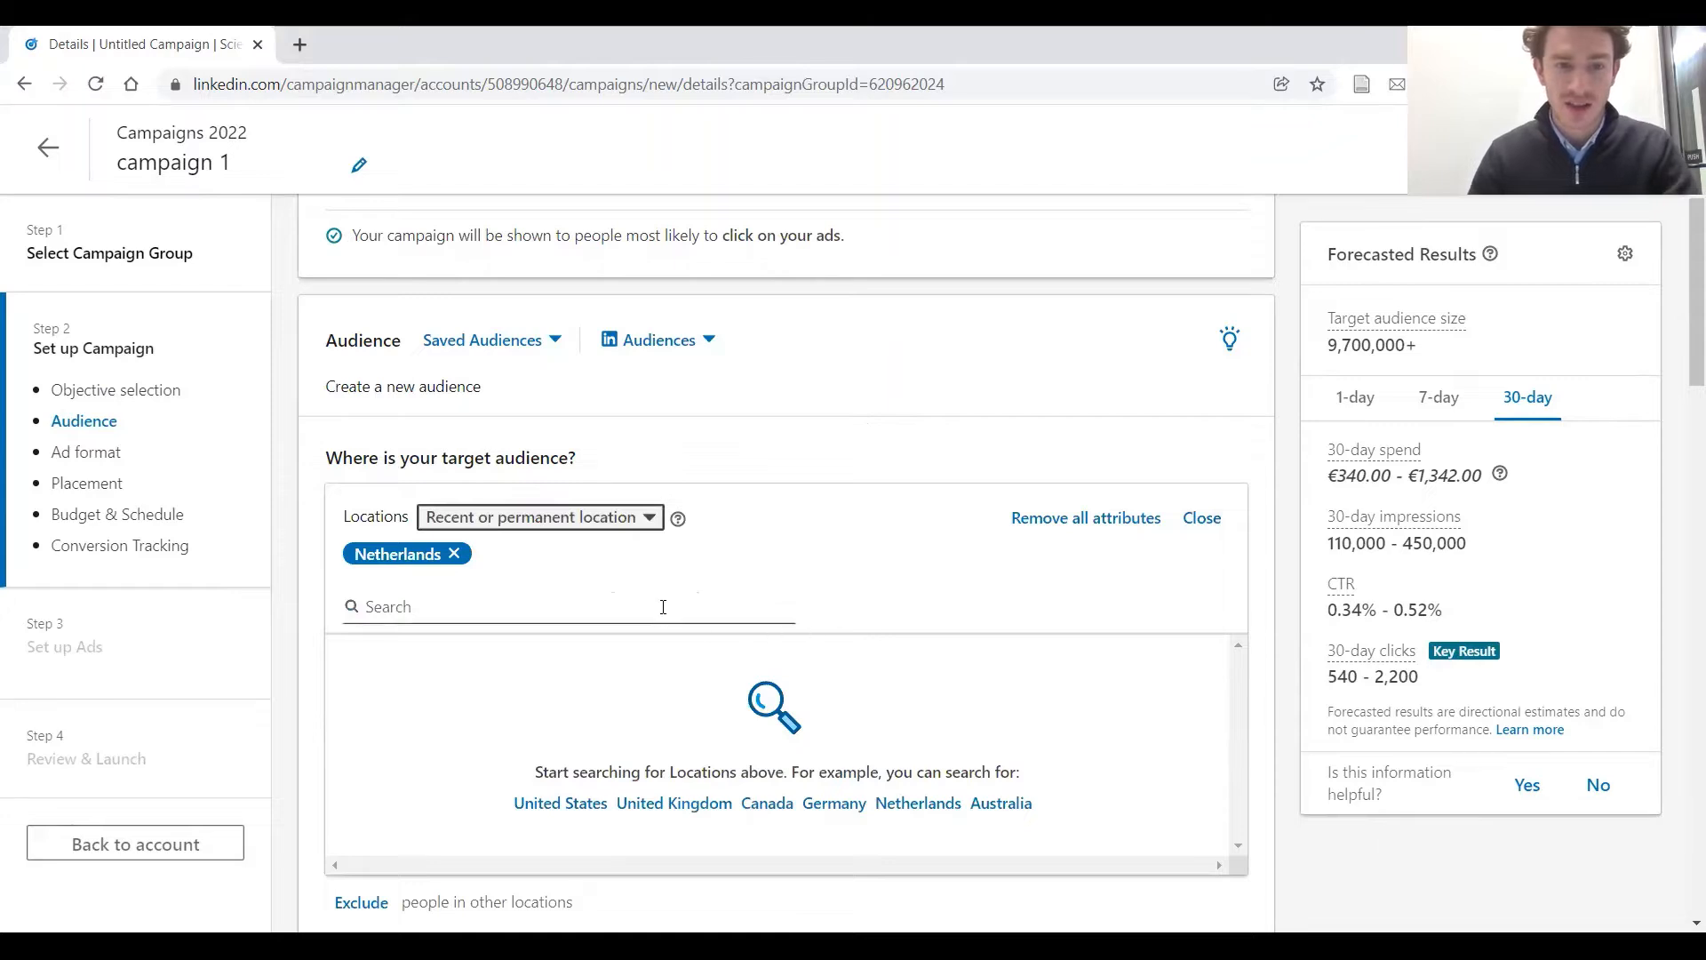
pyautogui.write('B')
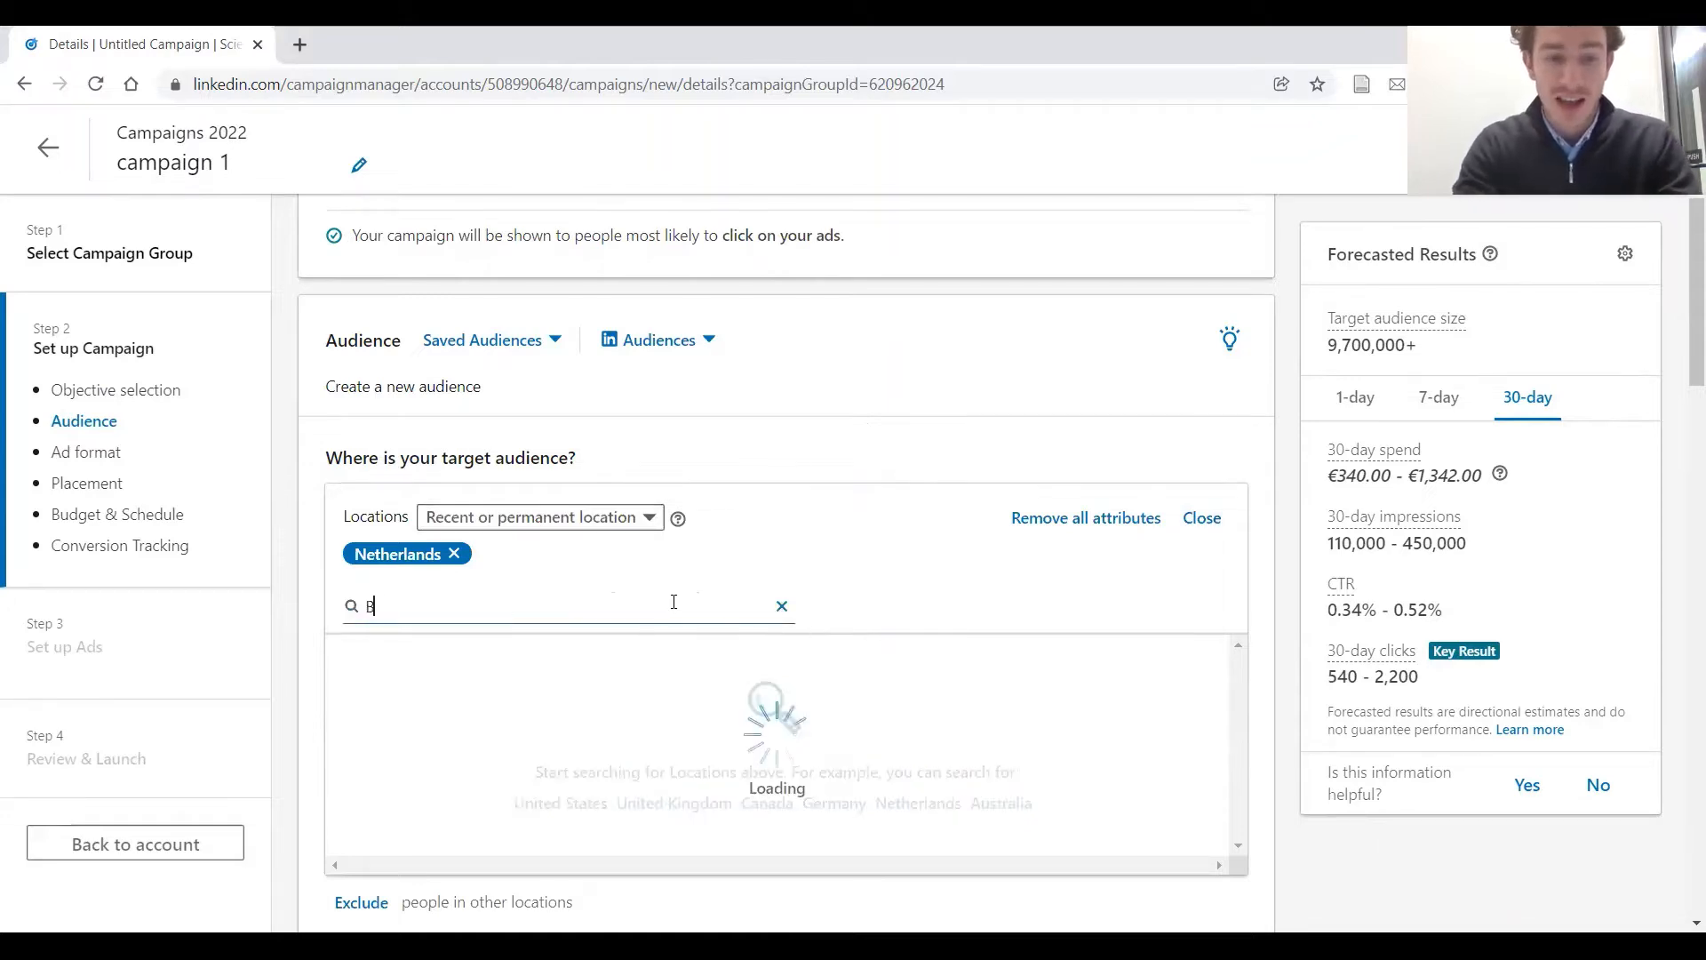
pyautogui.write('elgium')
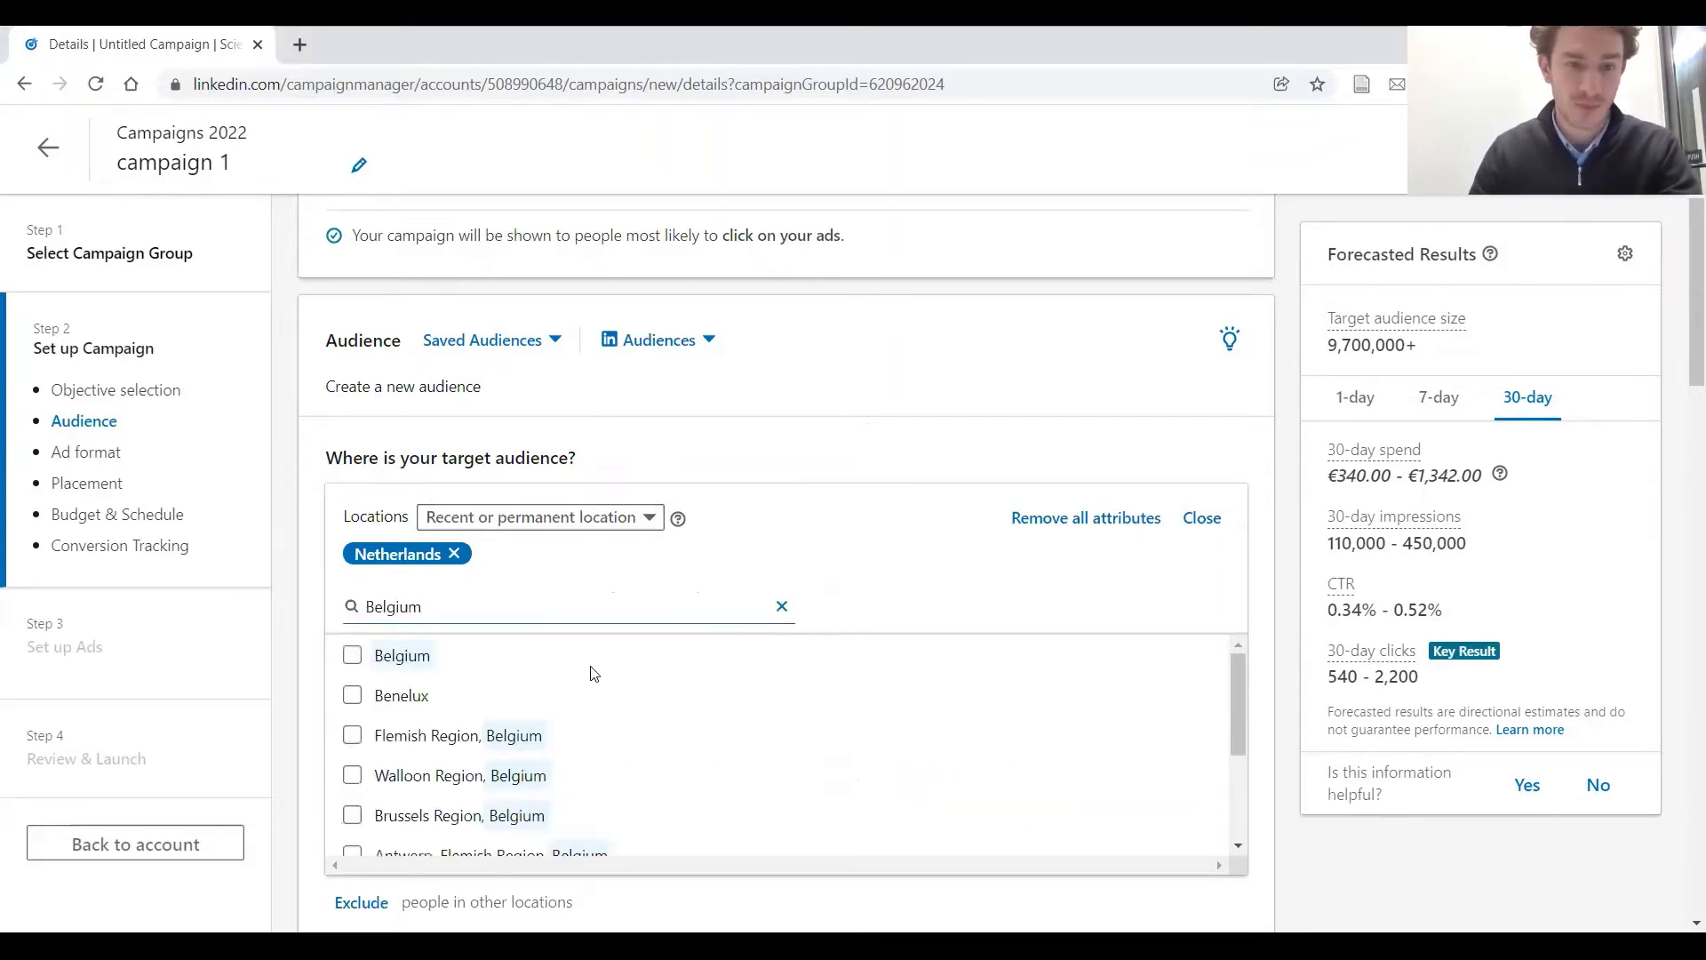
pyautogui.click(378, 668)
# Add Germany and Switzerland to the audience's target locations and clear the location search
pyautogui.hotkey('ctrl', 'a')
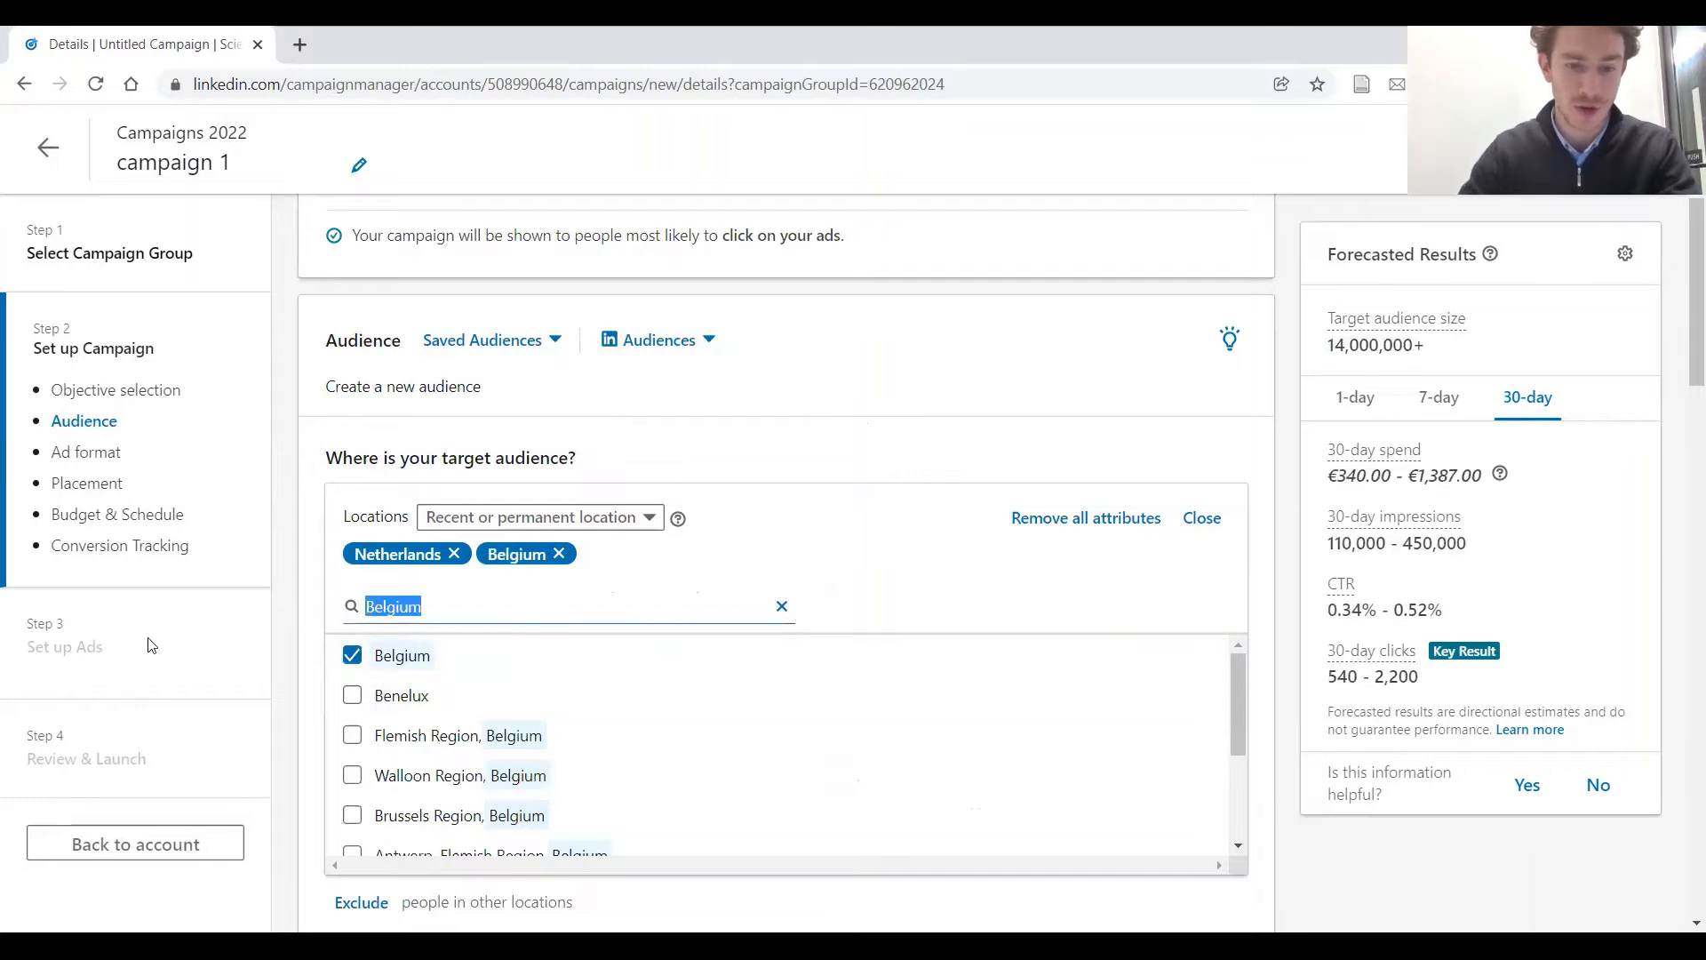
pyautogui.write('germany')
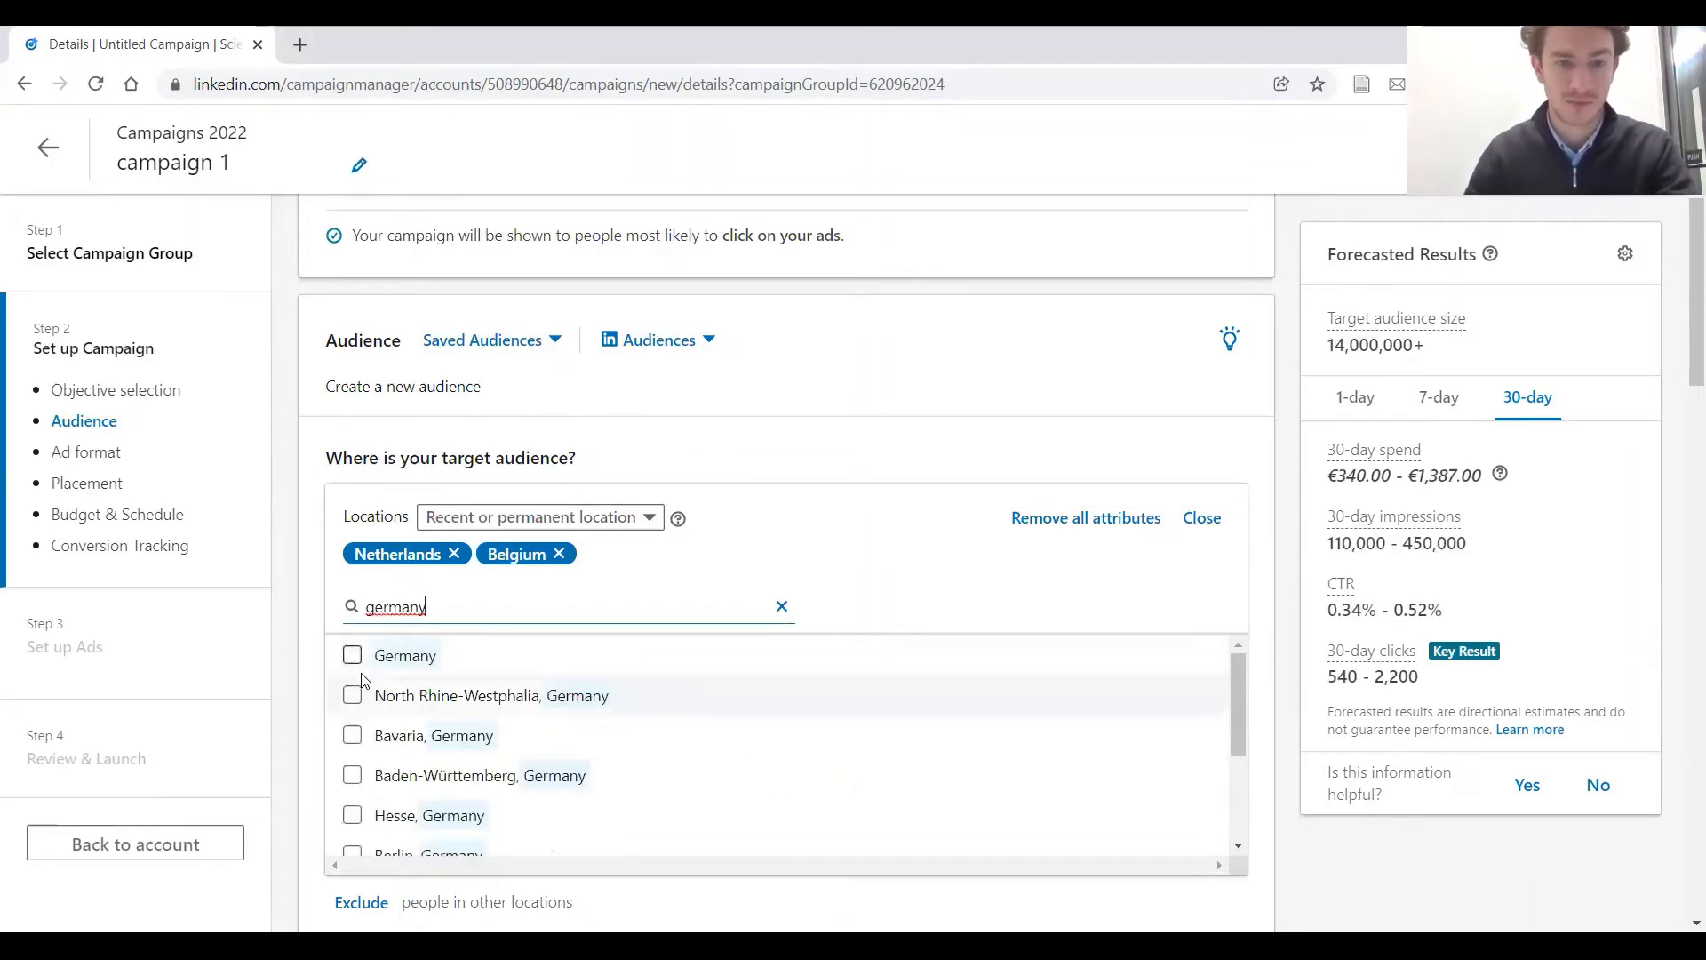
pyautogui.click(352, 655)
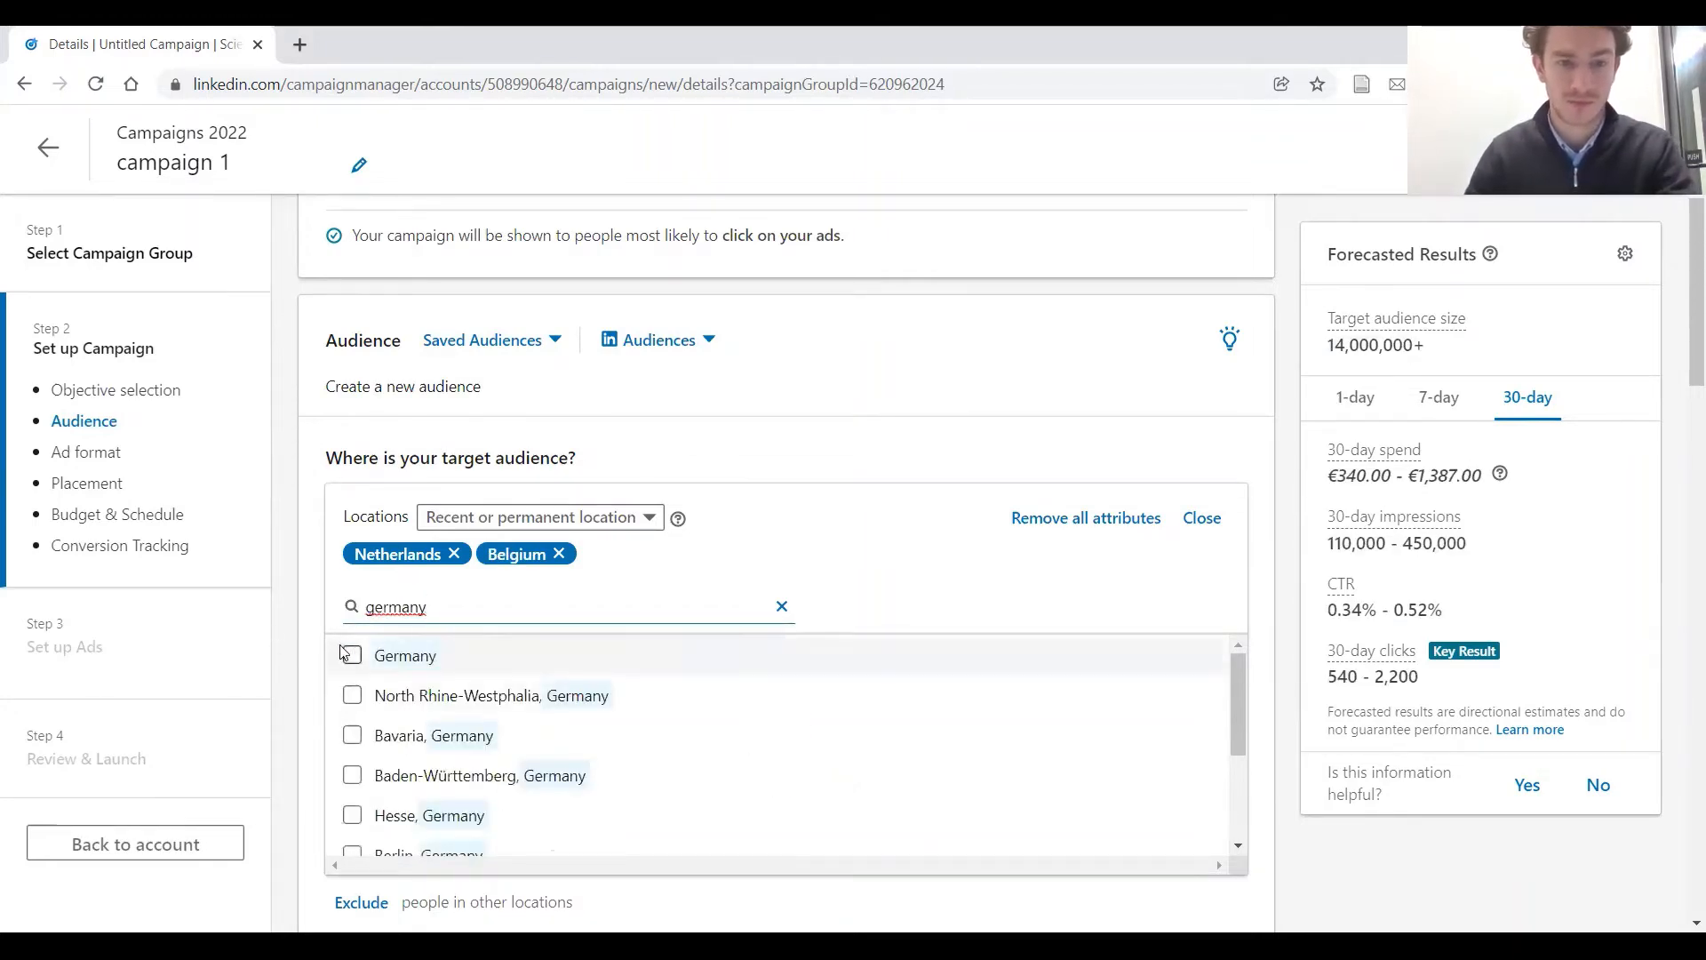
pyautogui.hotkey('ctrl', 'a')
pyautogui.press('BackSpace')
pyautogui.write('zwit')
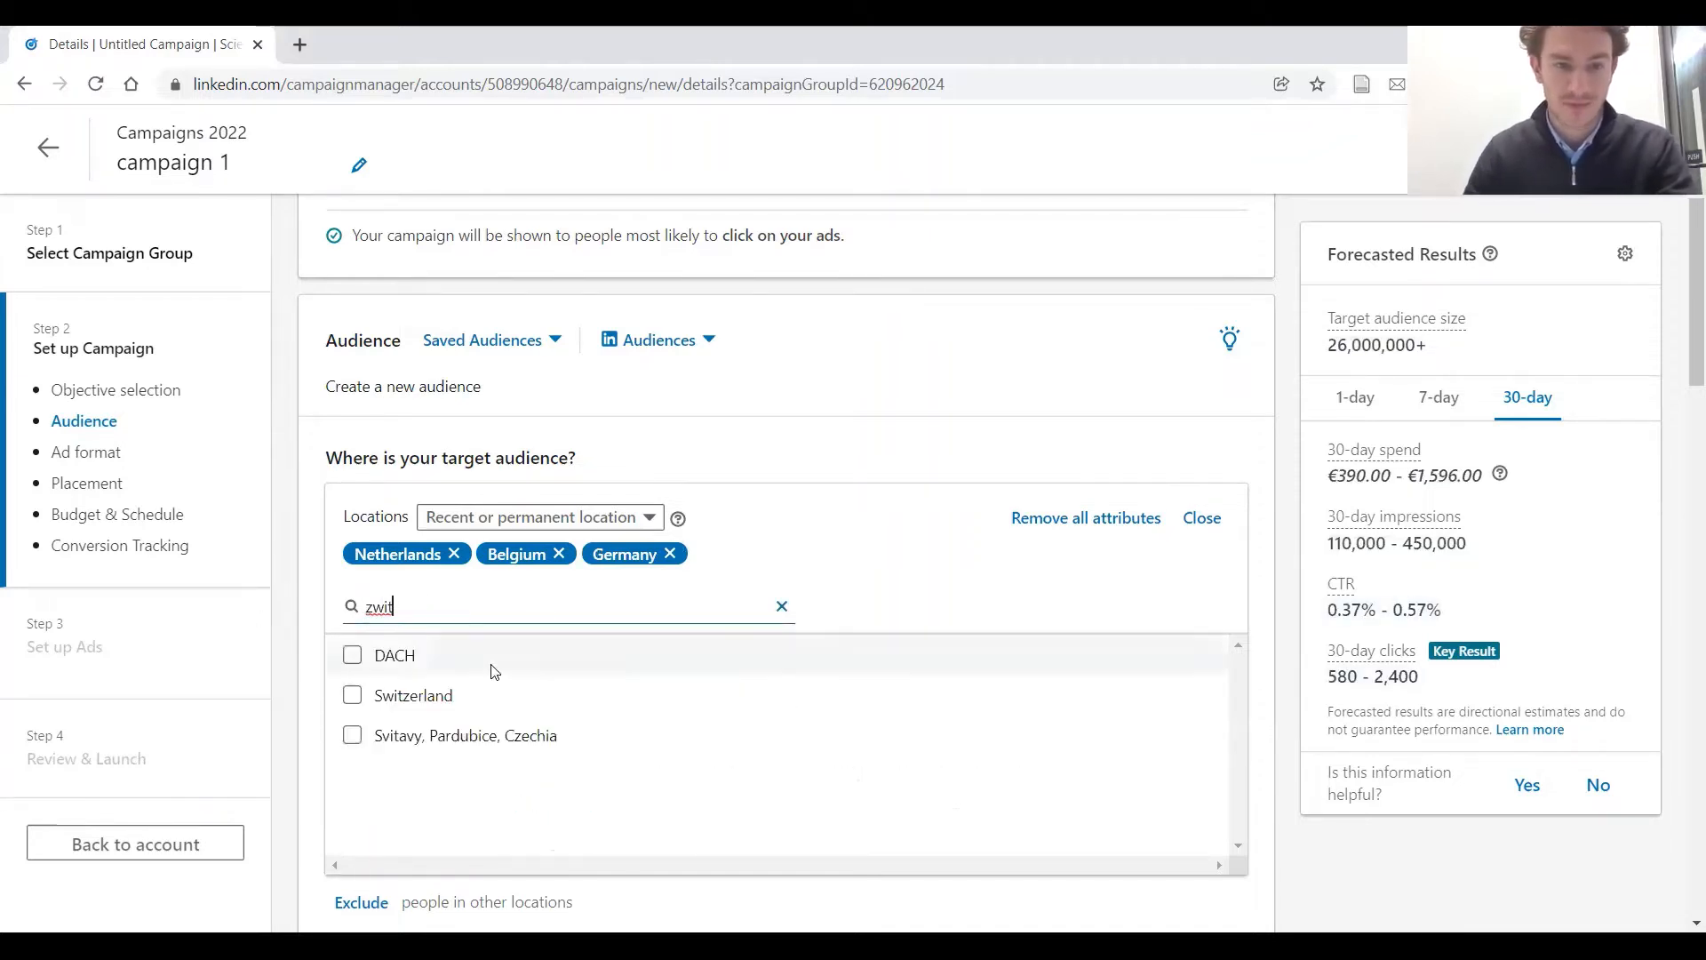
pyautogui.click(444, 697)
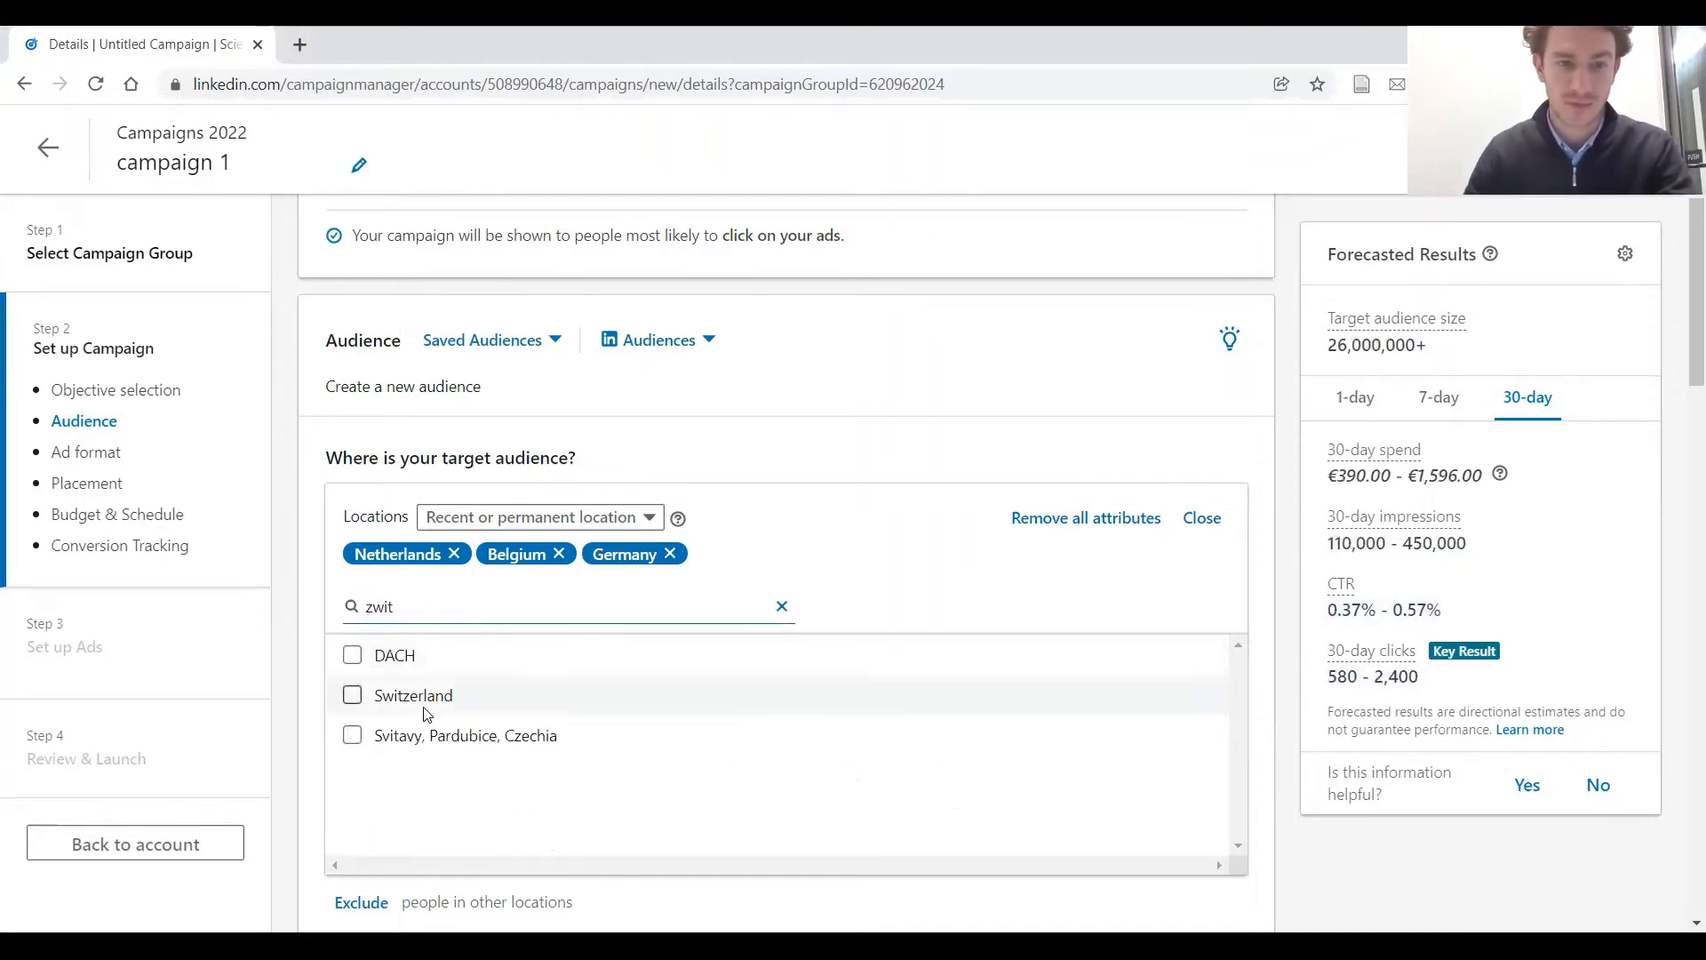
pyautogui.click(782, 606)
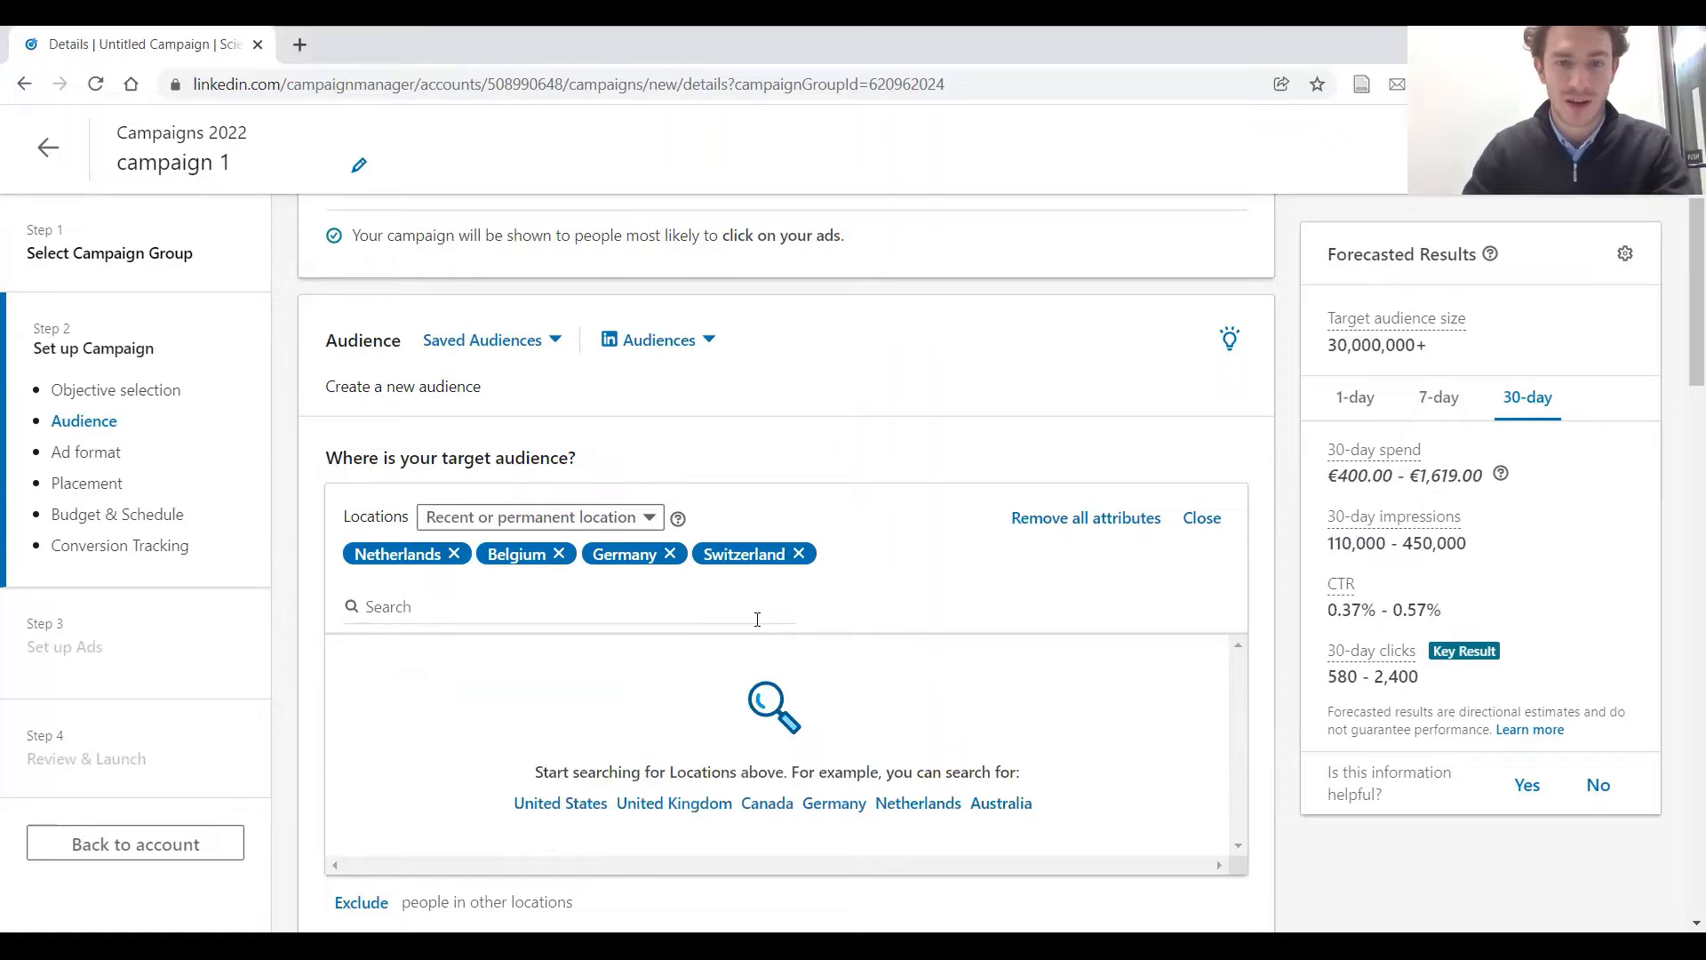
# Narrow the target audience by company industry and include Pharmaceuticals
pyautogui.scroll(-1, 838, 576)
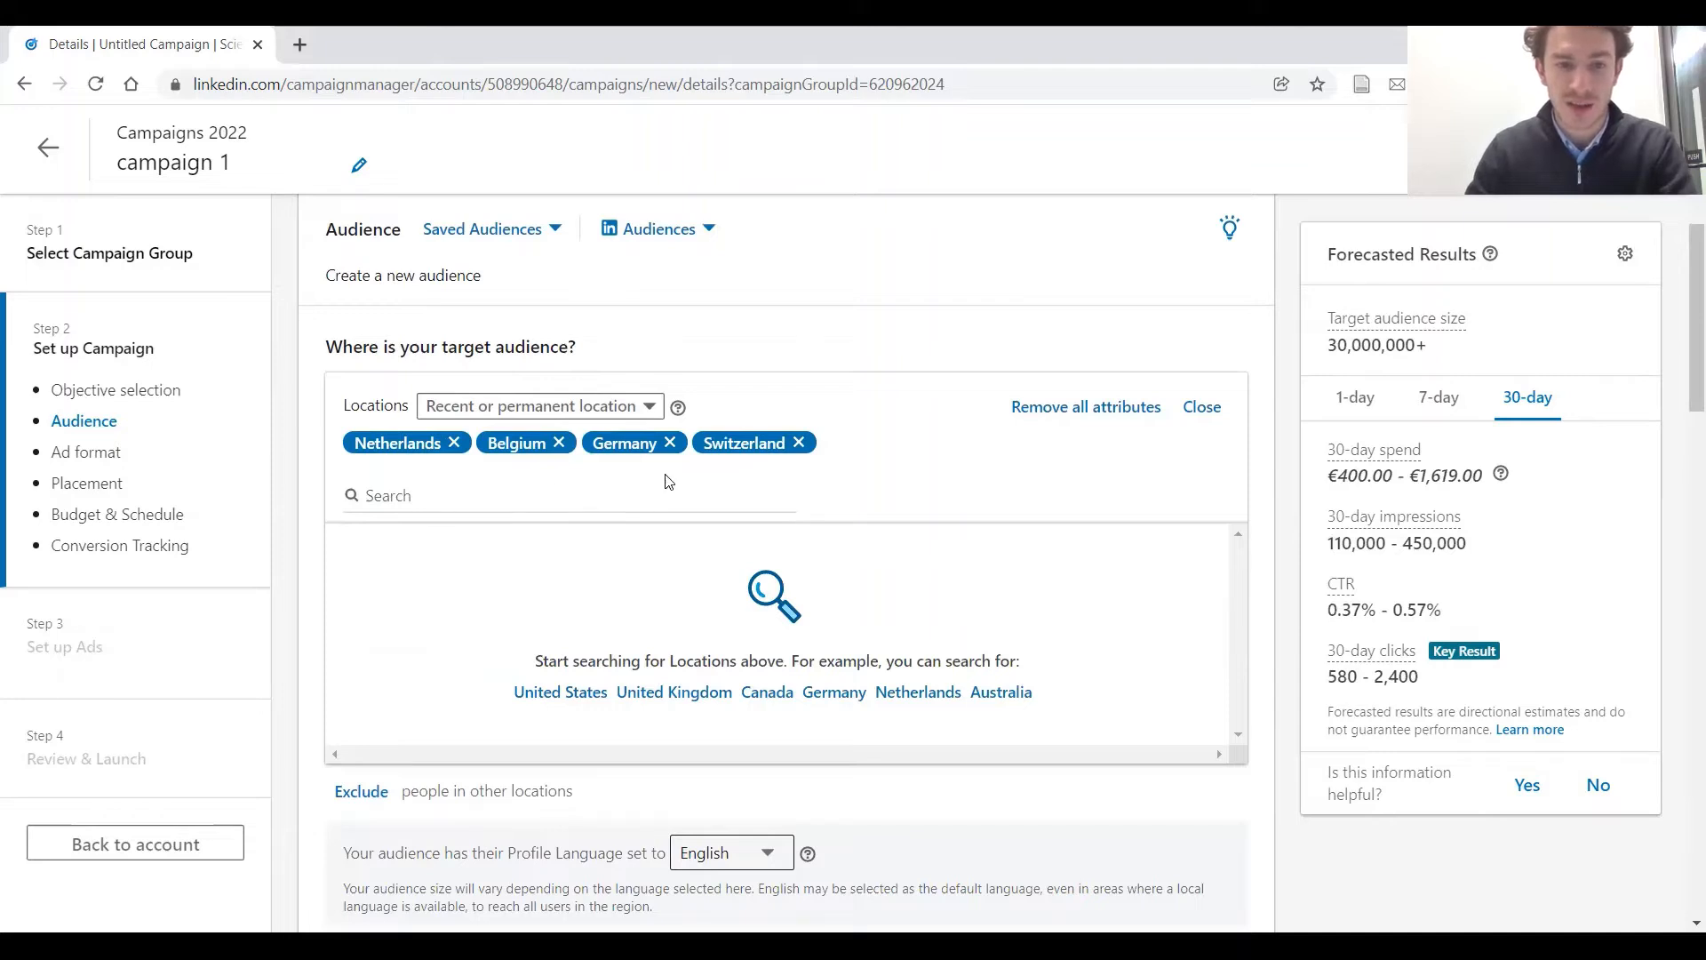
pyautogui.scroll(-1, 795, 384)
pyautogui.scroll(-1, 826, 305)
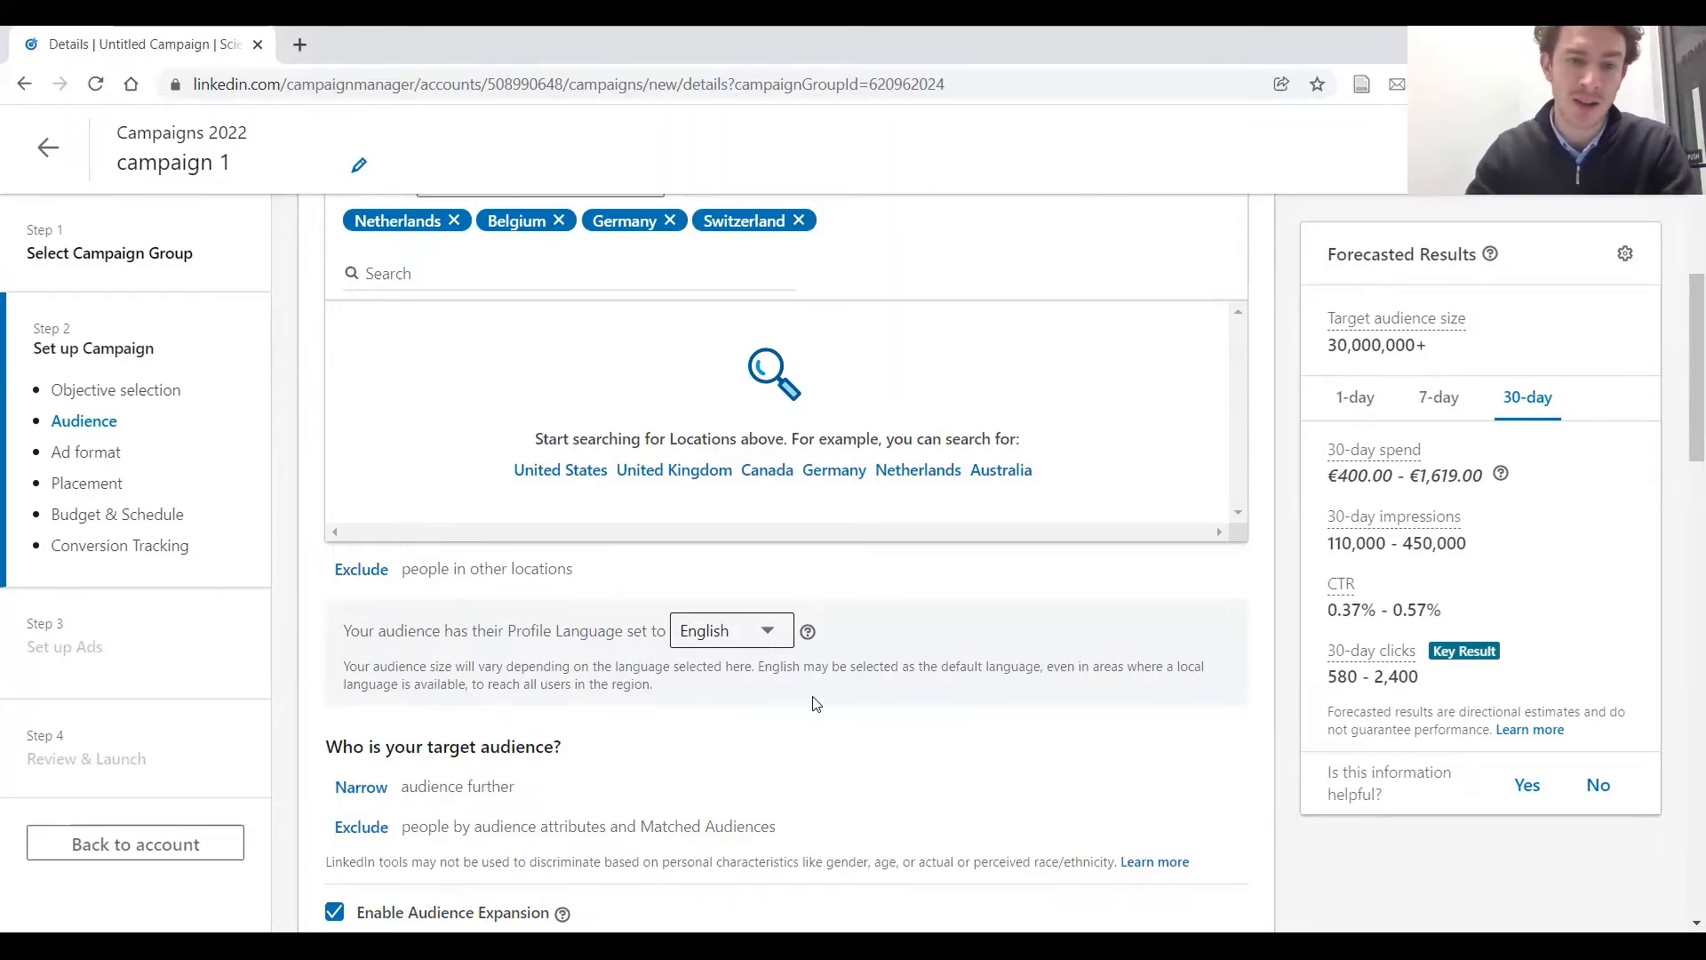
pyautogui.scroll(-2, 859, 715)
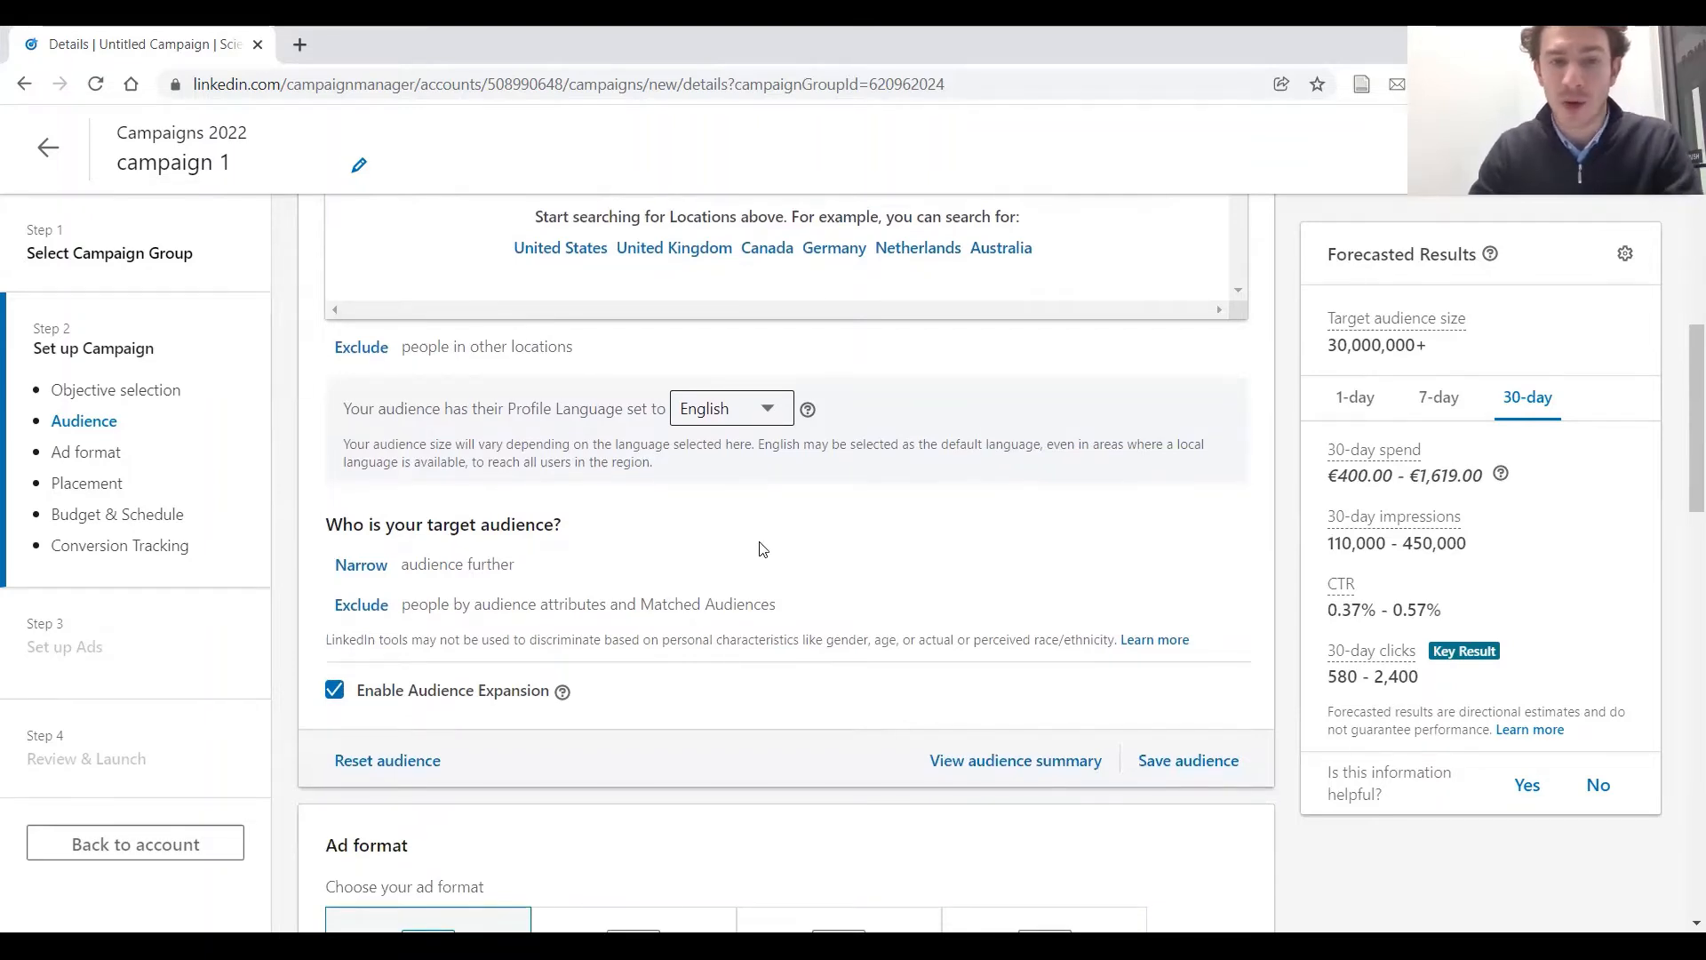
pyautogui.click(373, 569)
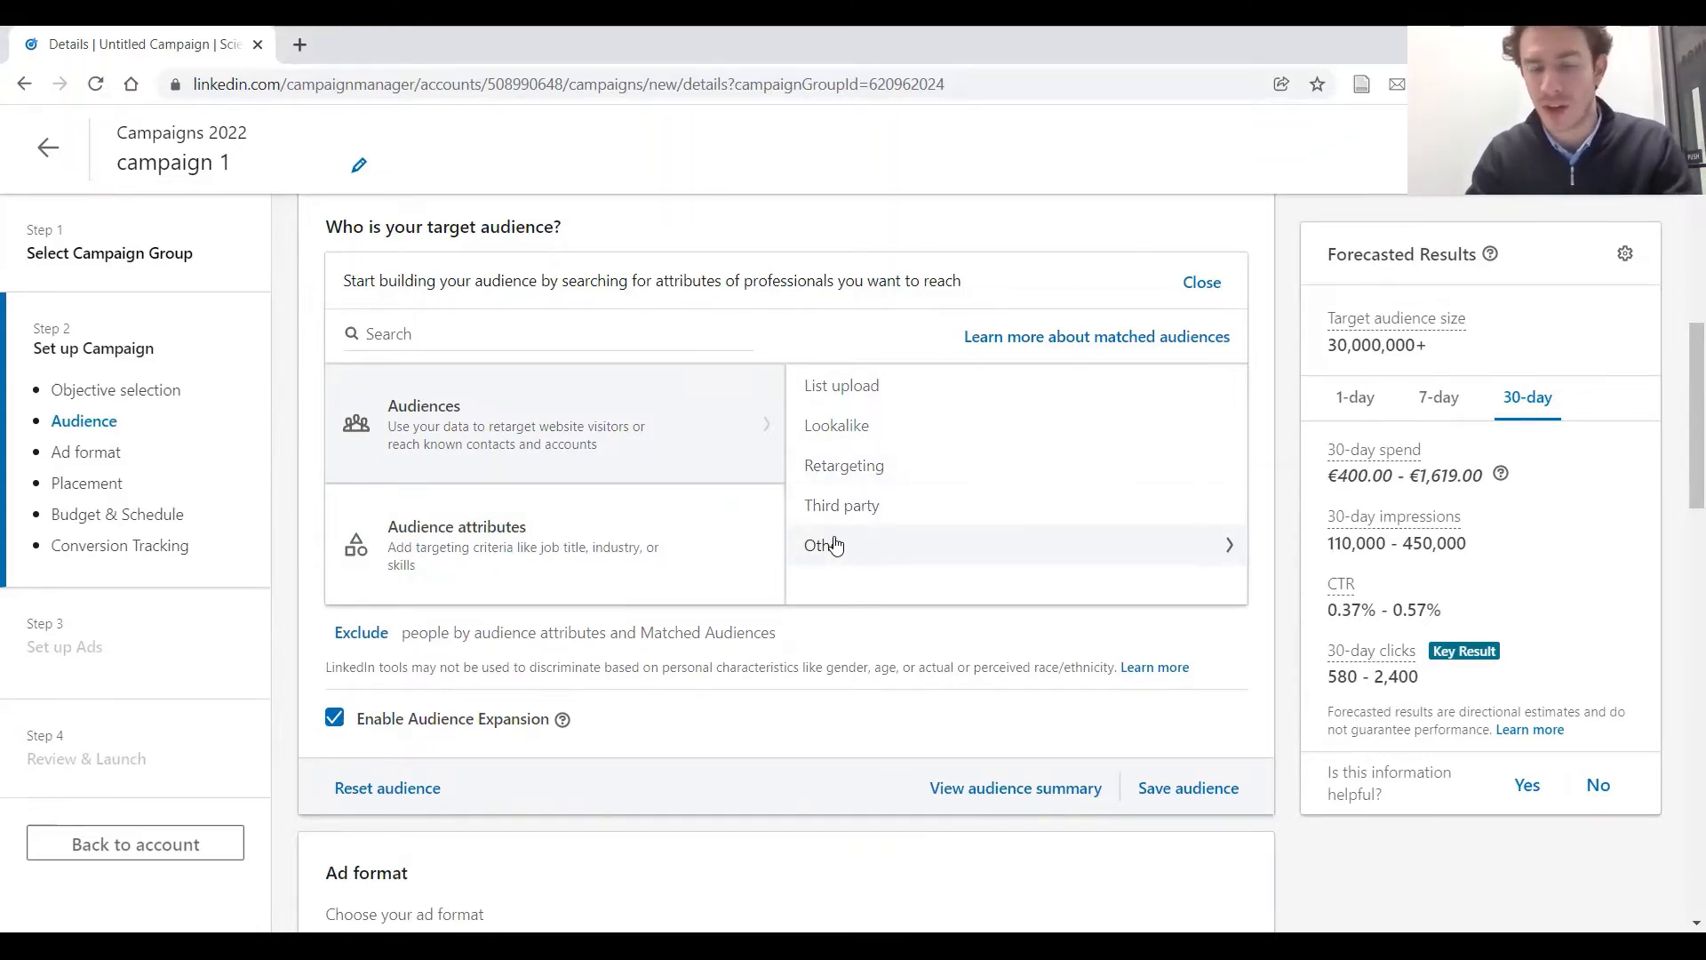
pyautogui.click(727, 555)
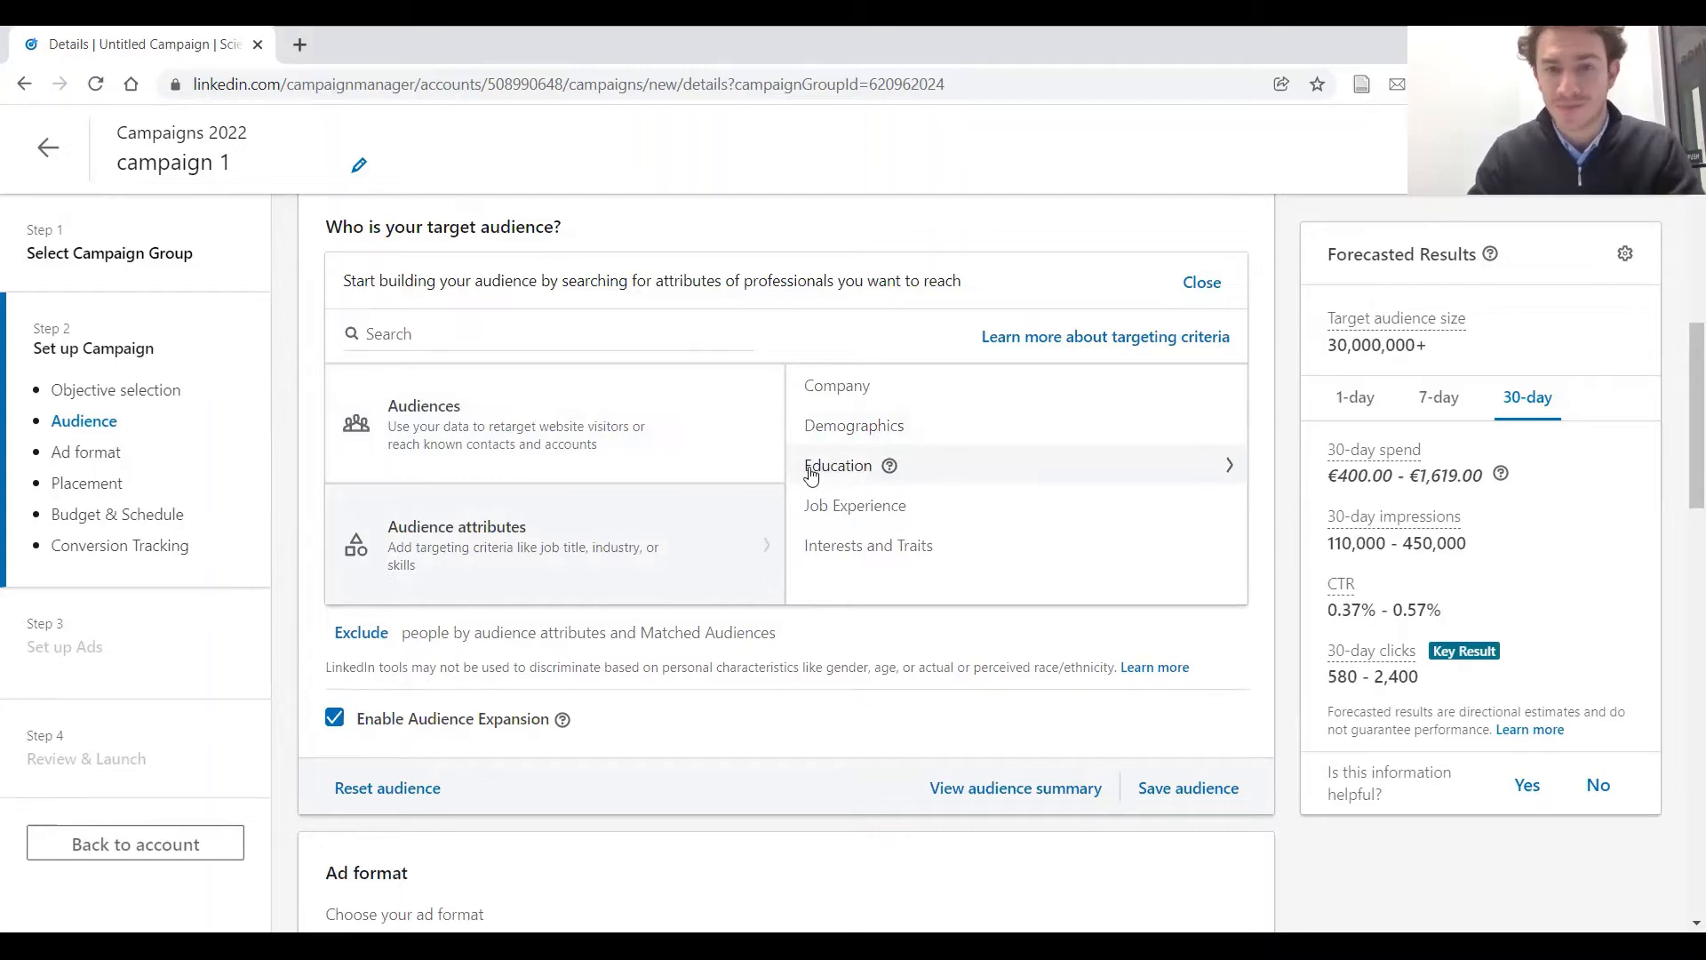
pyautogui.click(918, 391)
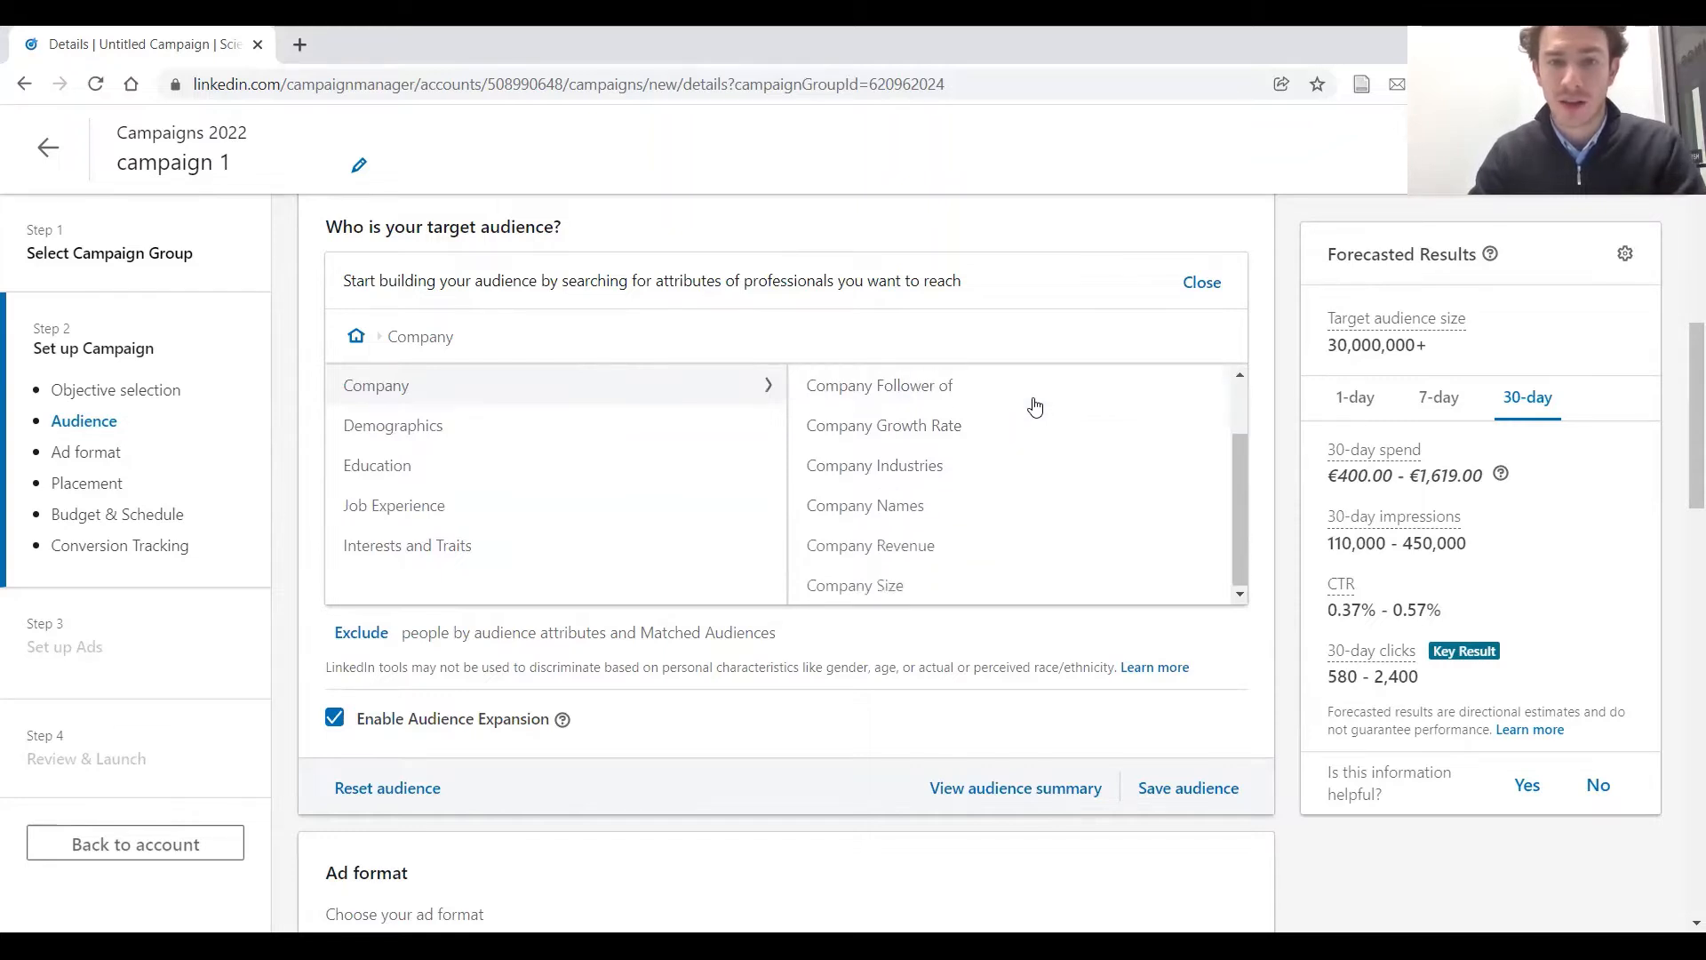
pyautogui.scroll(-2, 1039, 406)
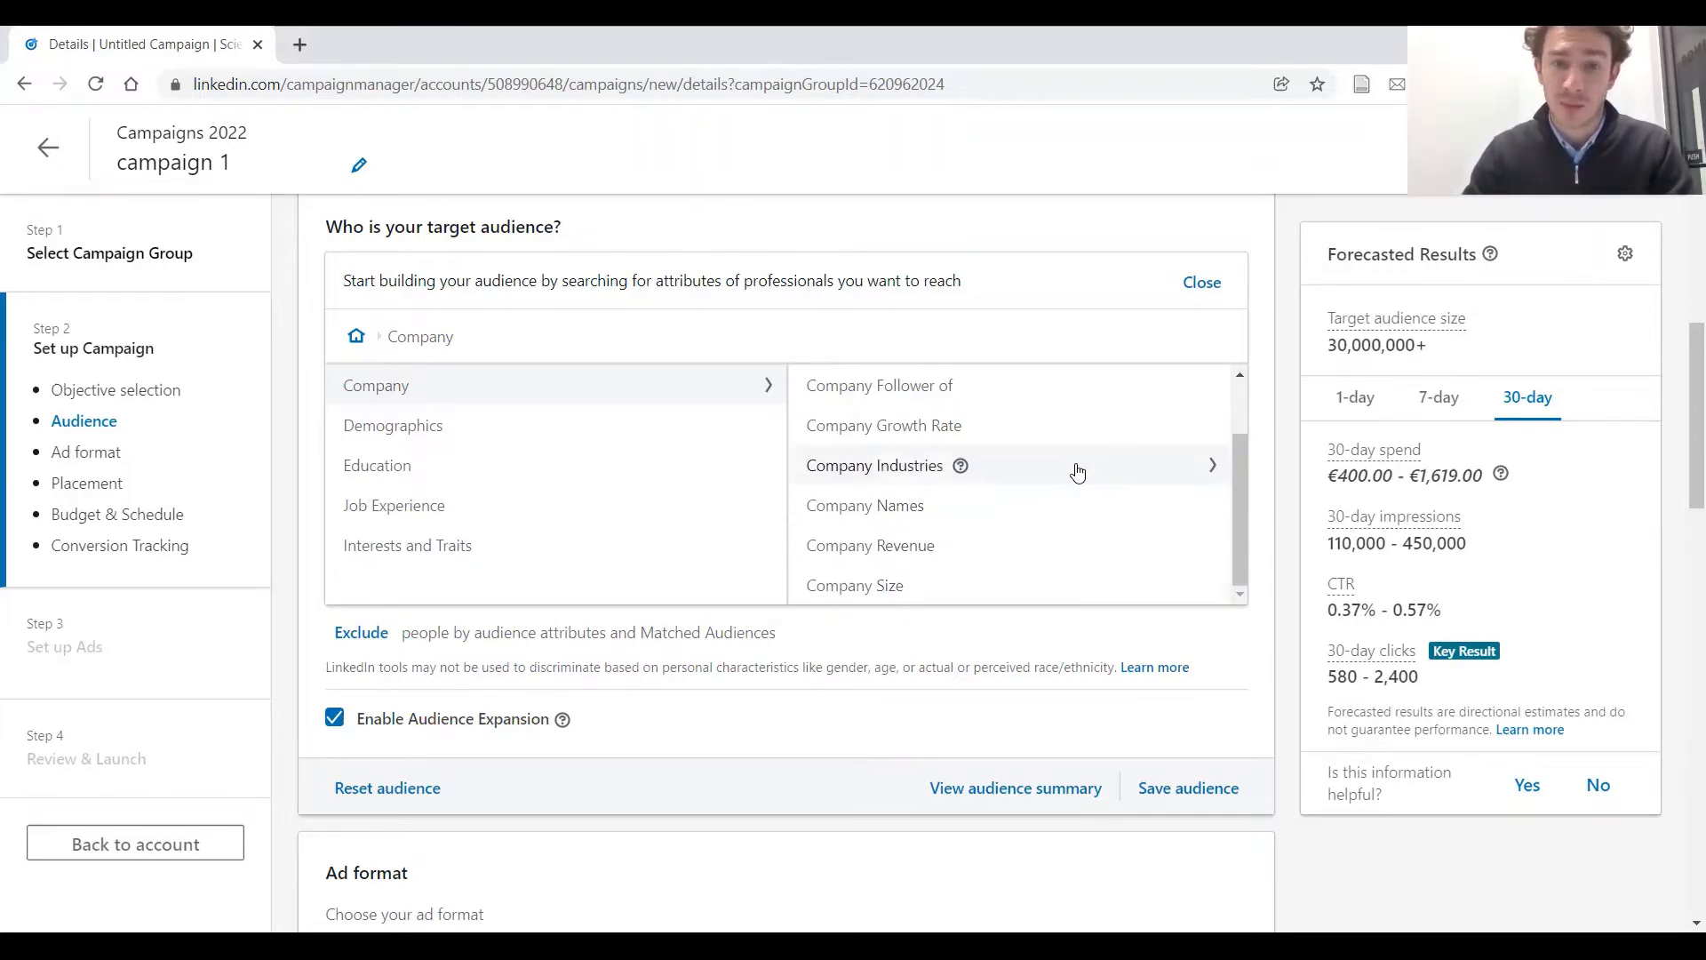
pyautogui.click(1078, 471)
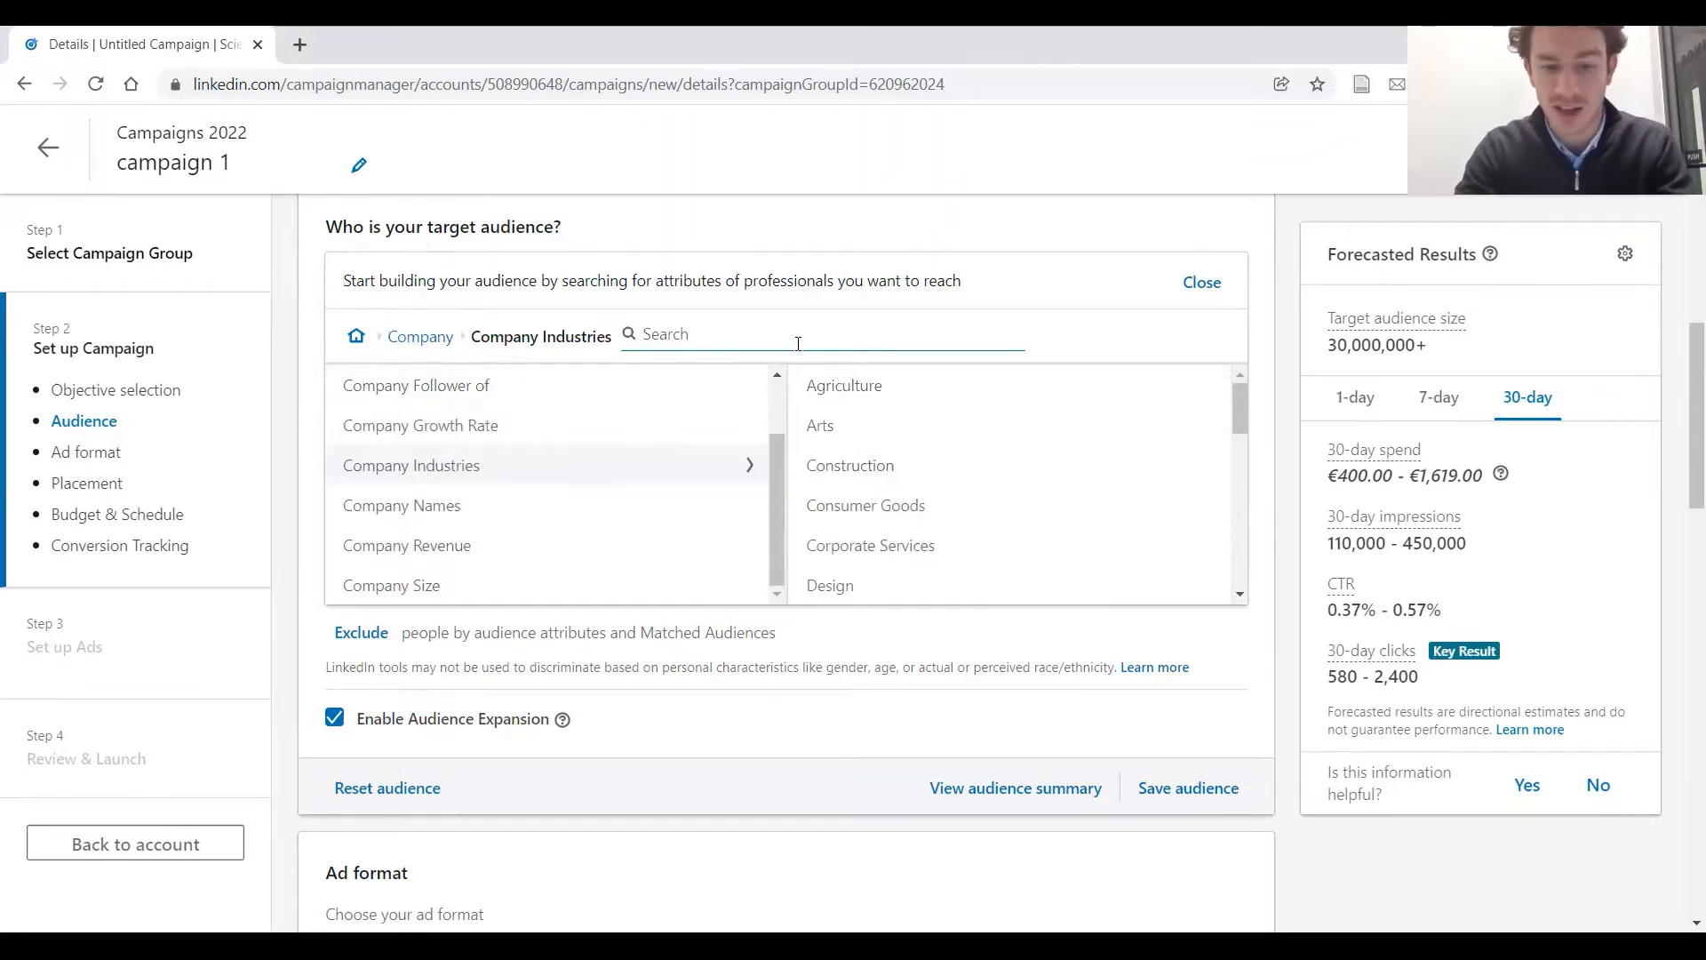
pyautogui.write('pharm')
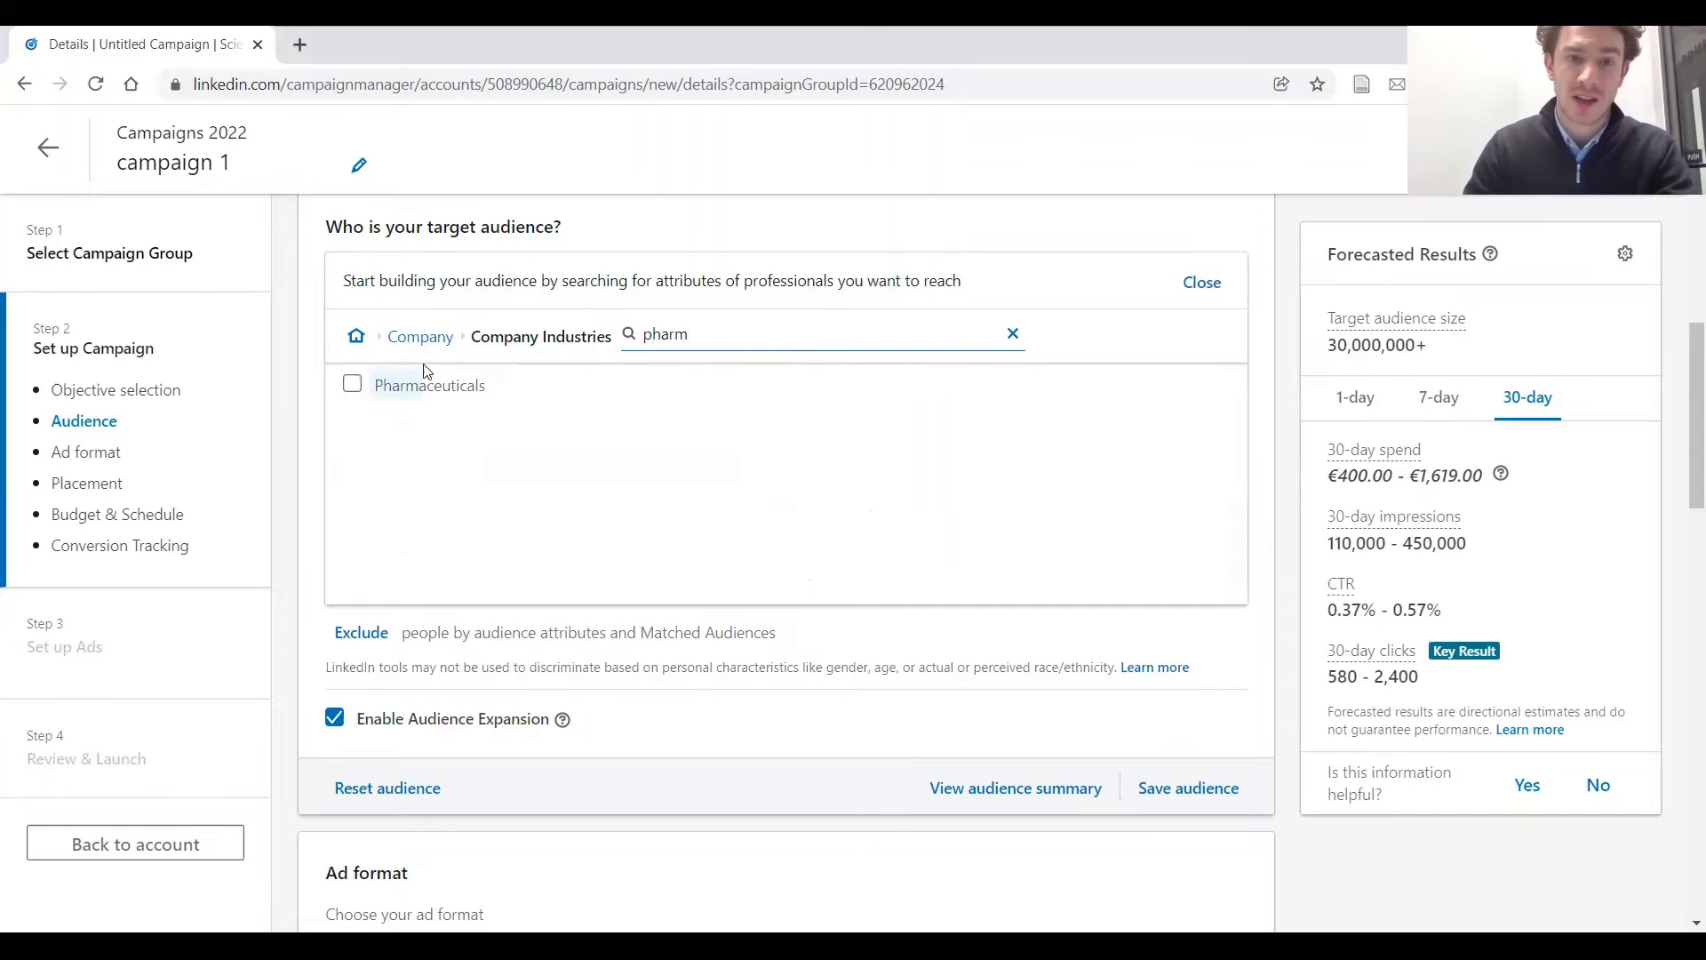
pyautogui.click(460, 385)
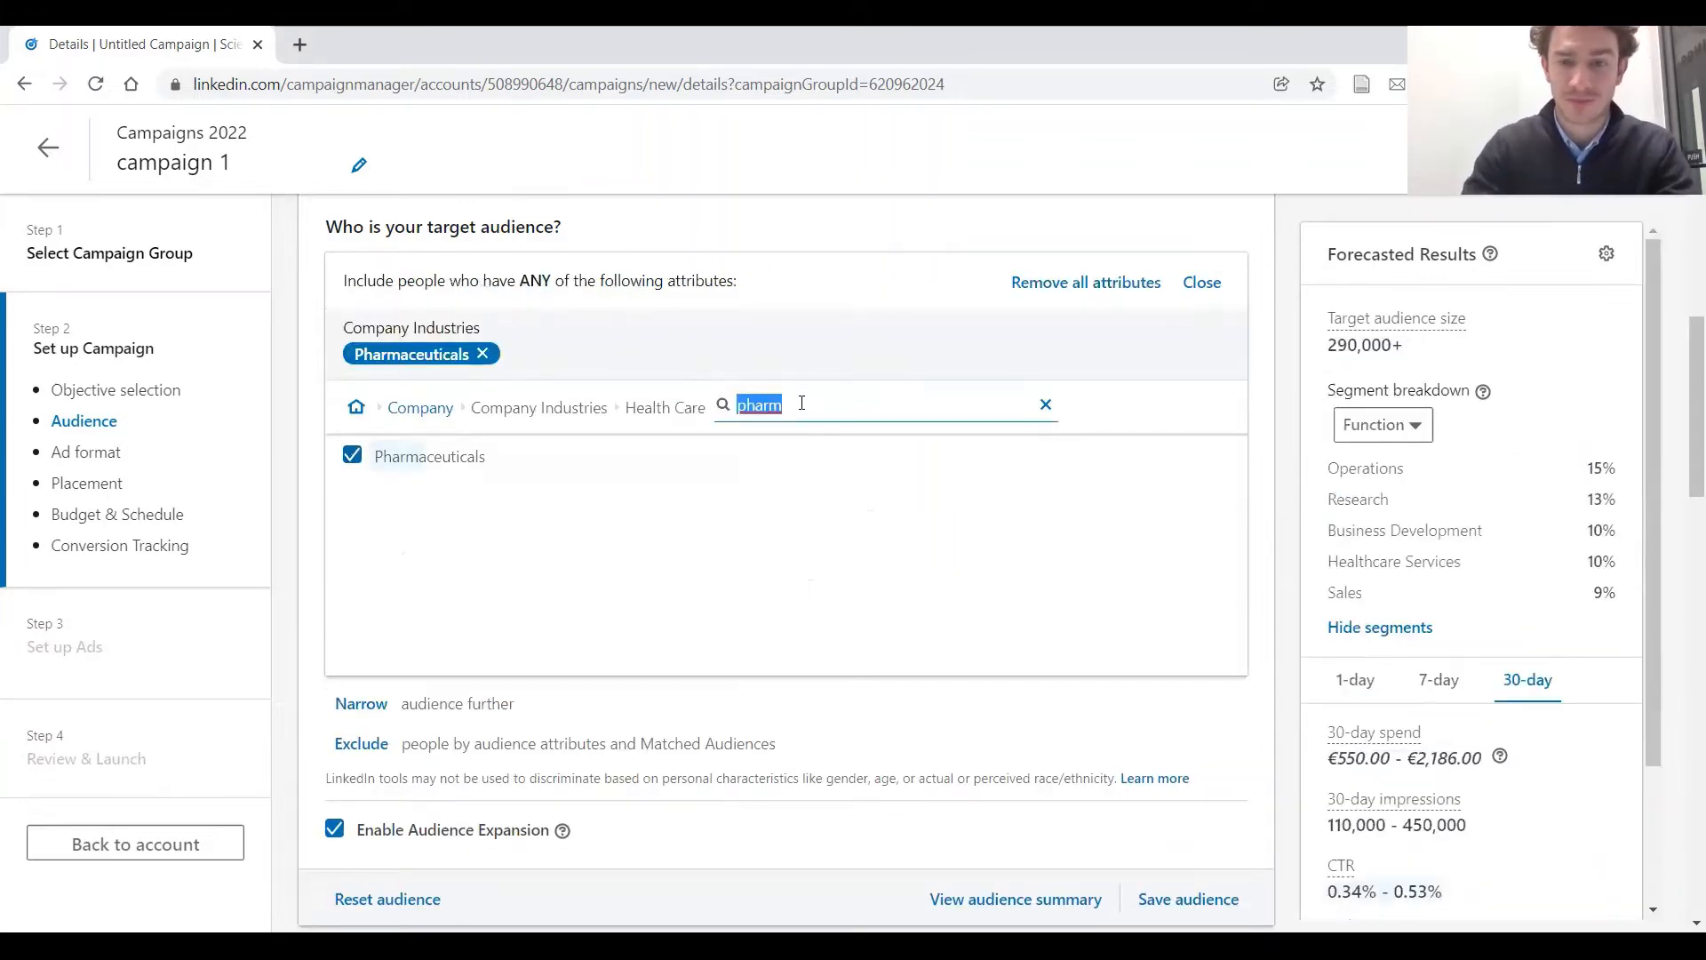
# Add Biotechnology and Medical Device to the targeted company industries and clear the industry search
pyautogui.press('BackSpace')
pyautogui.write('bio')
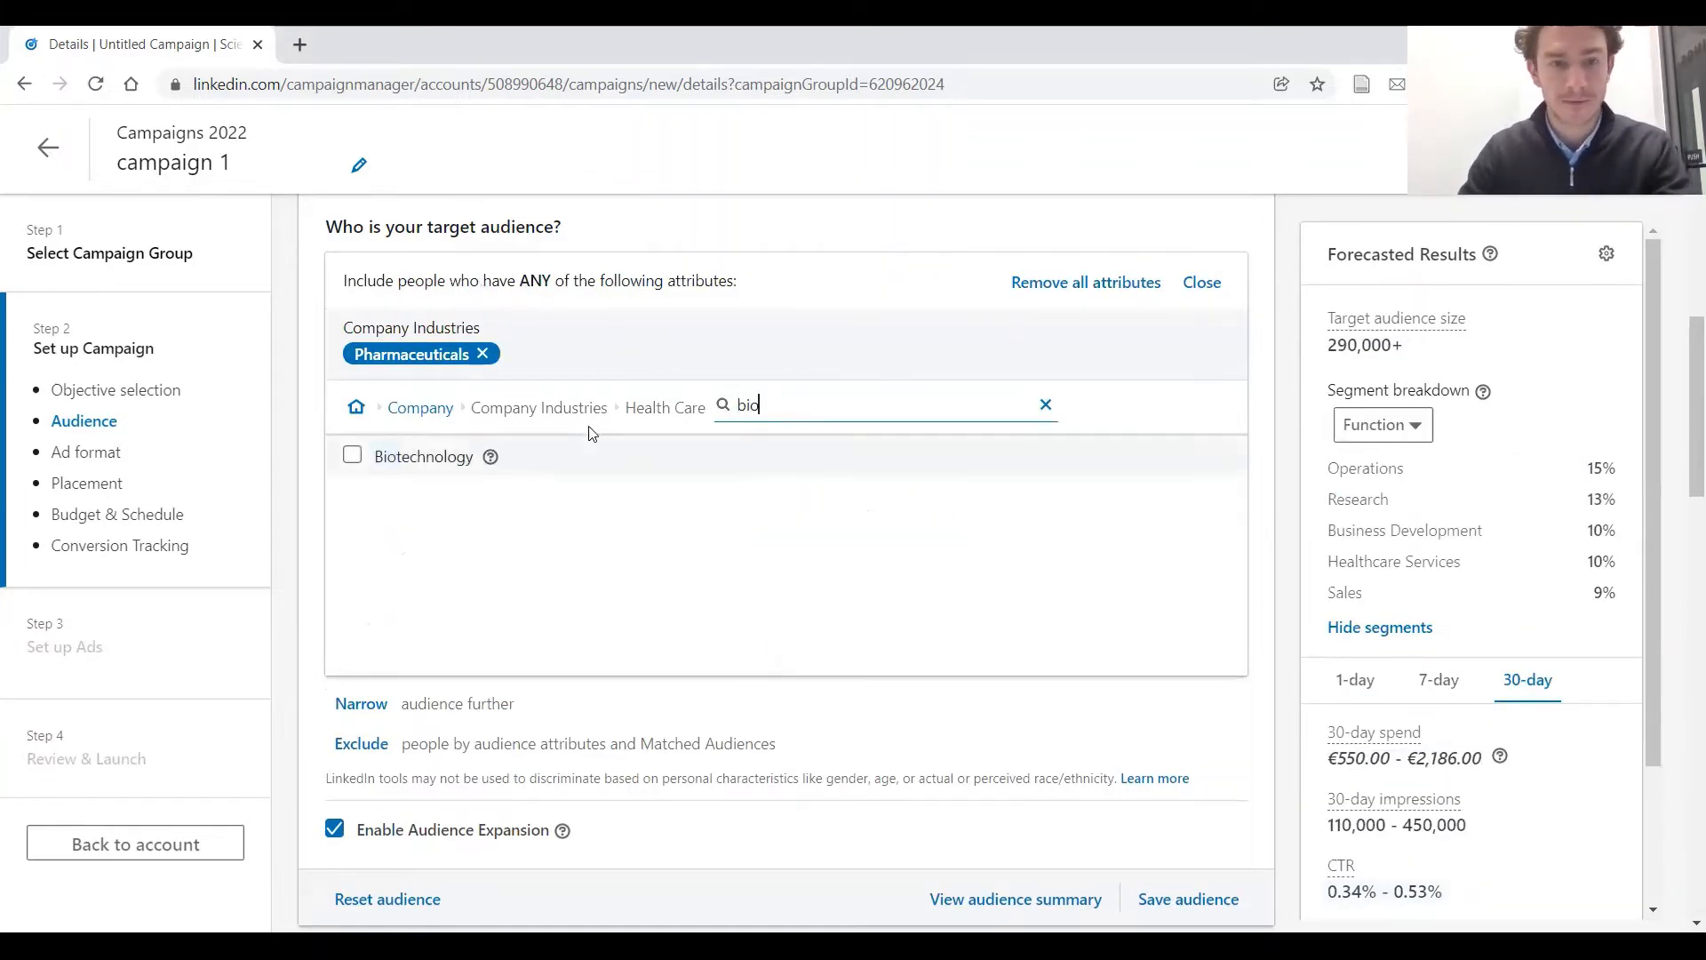
pyautogui.click(453, 456)
pyautogui.press('BackSpace')
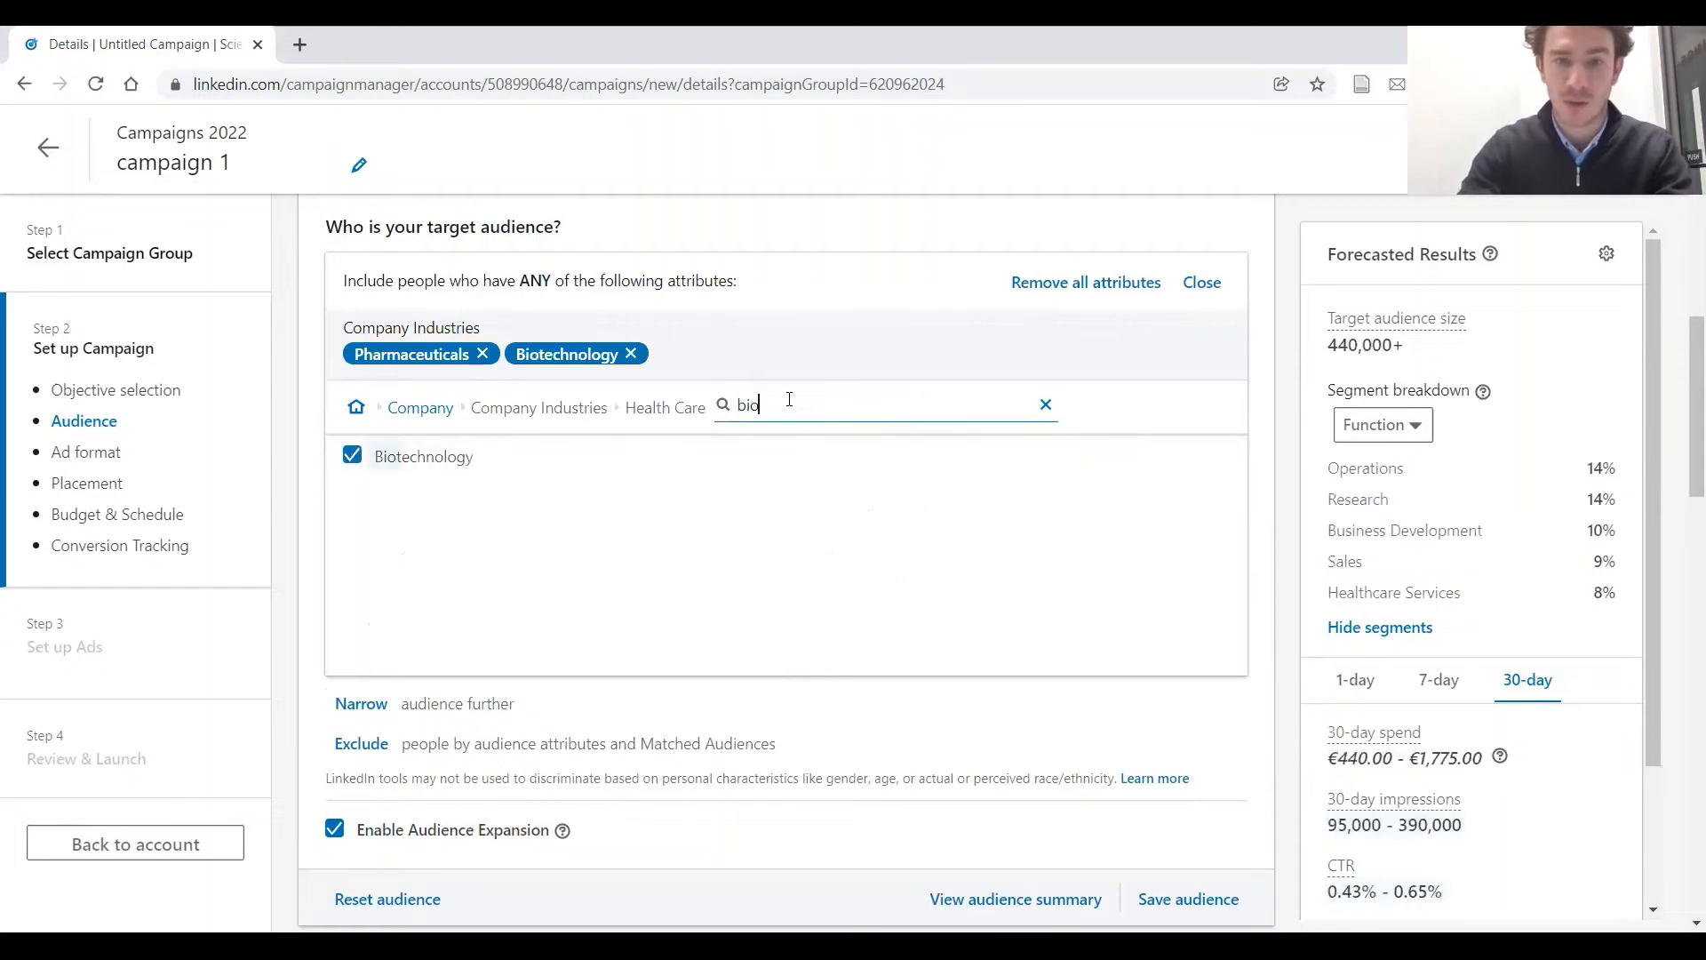
pyautogui.write('med')
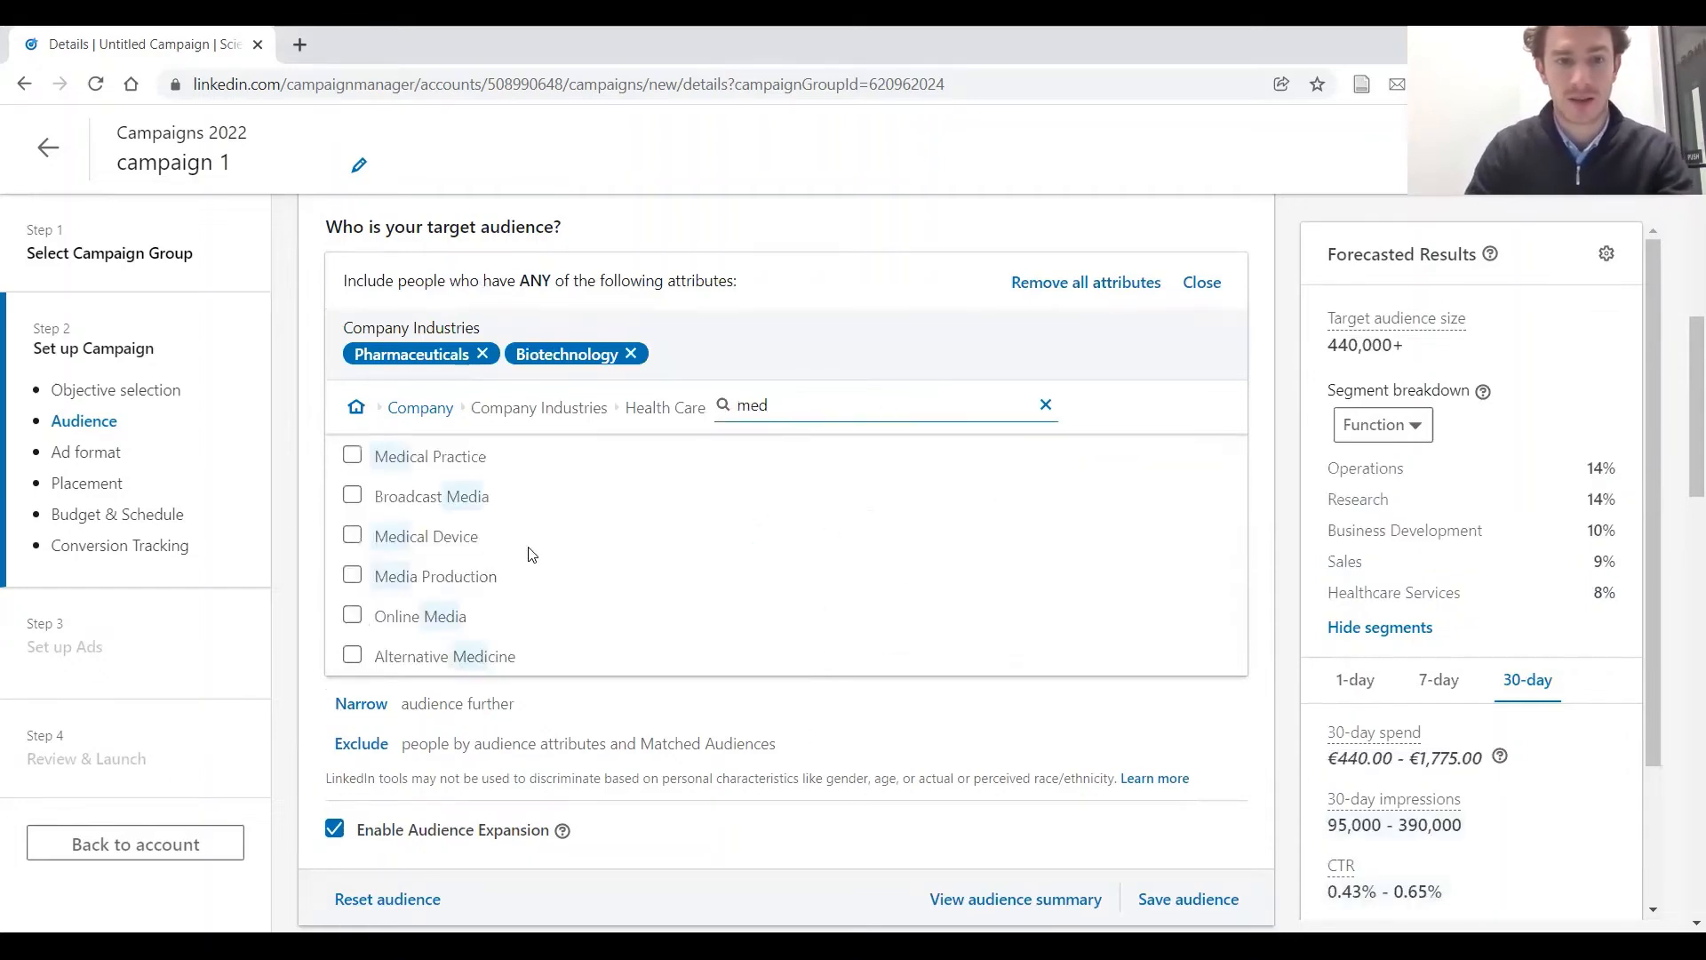
pyautogui.click(350, 538)
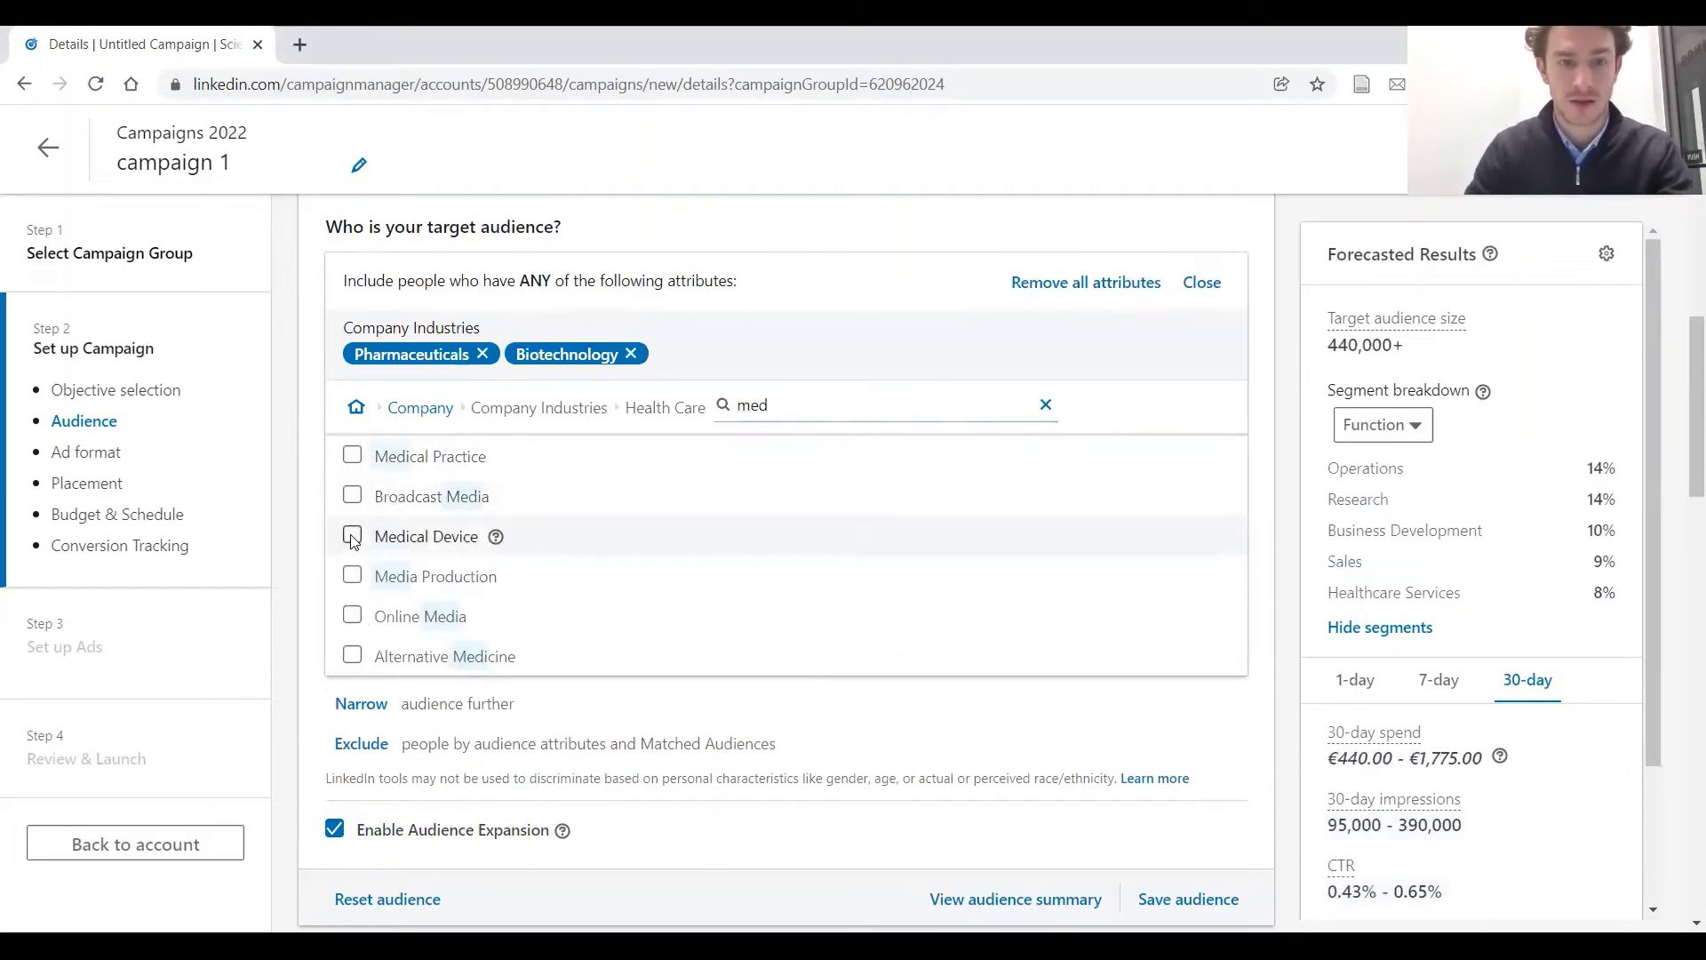
pyautogui.click(1046, 407)
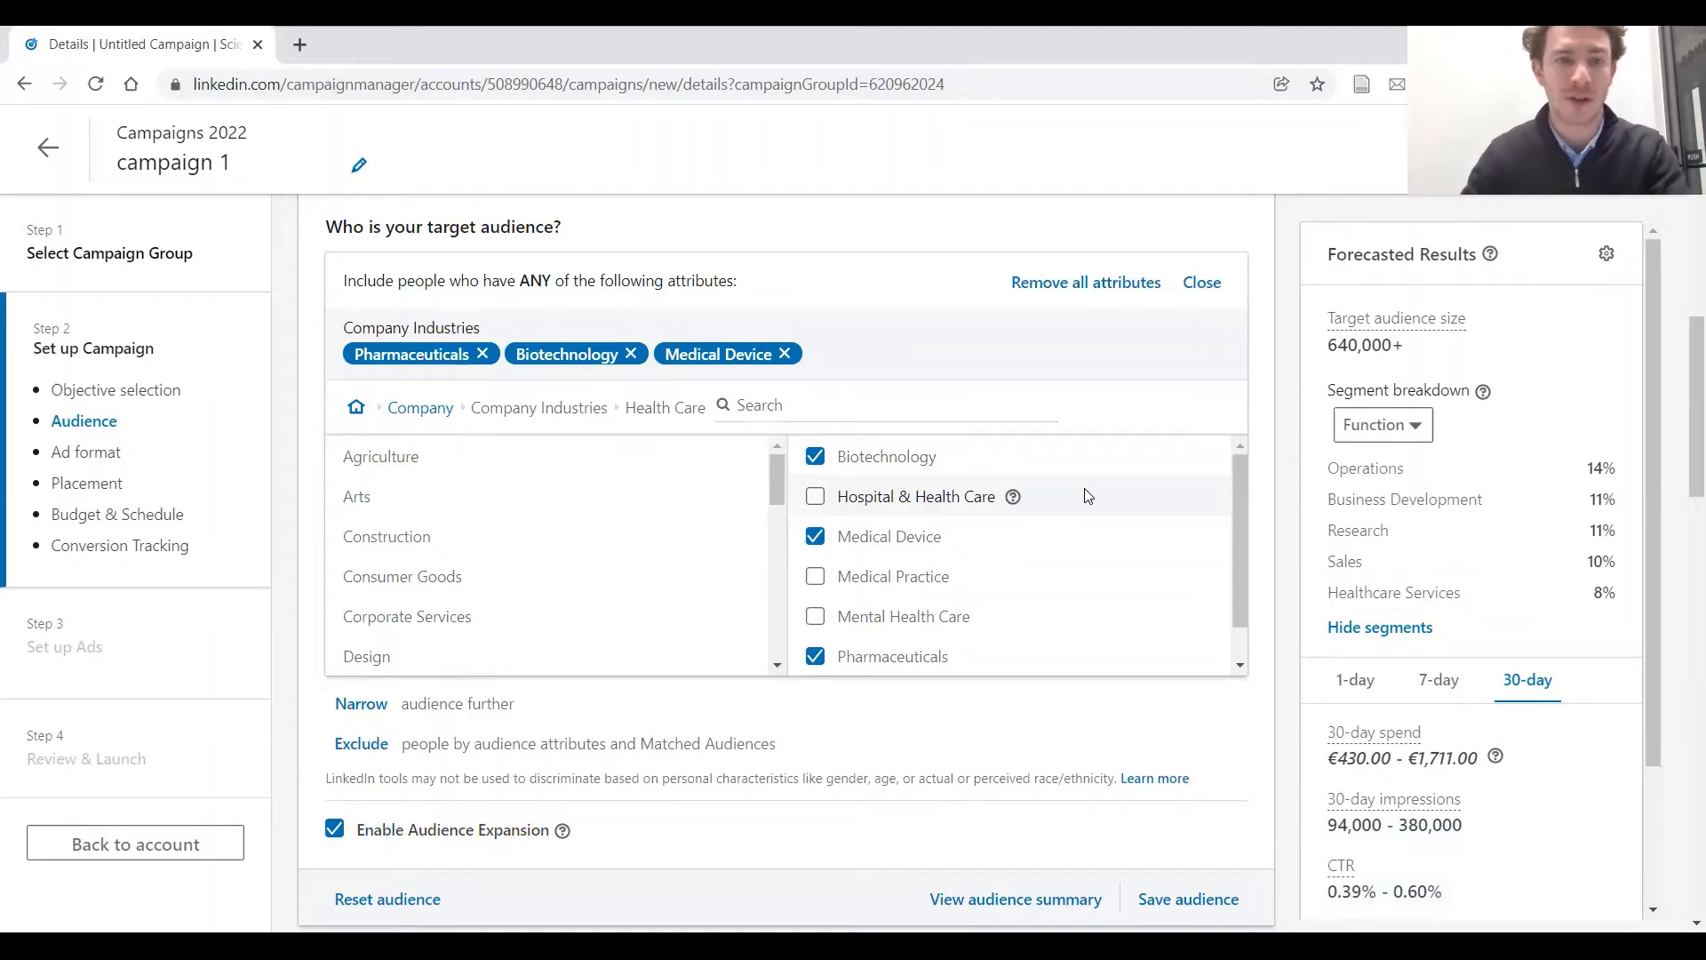
# Add the current job titles Digital Specialist, Digital Marketing Manager, Digital Marketing Specialist and Online Marketer to the audience attributes
pyautogui.click(442, 416)
pyautogui.moveTo(435, 458)
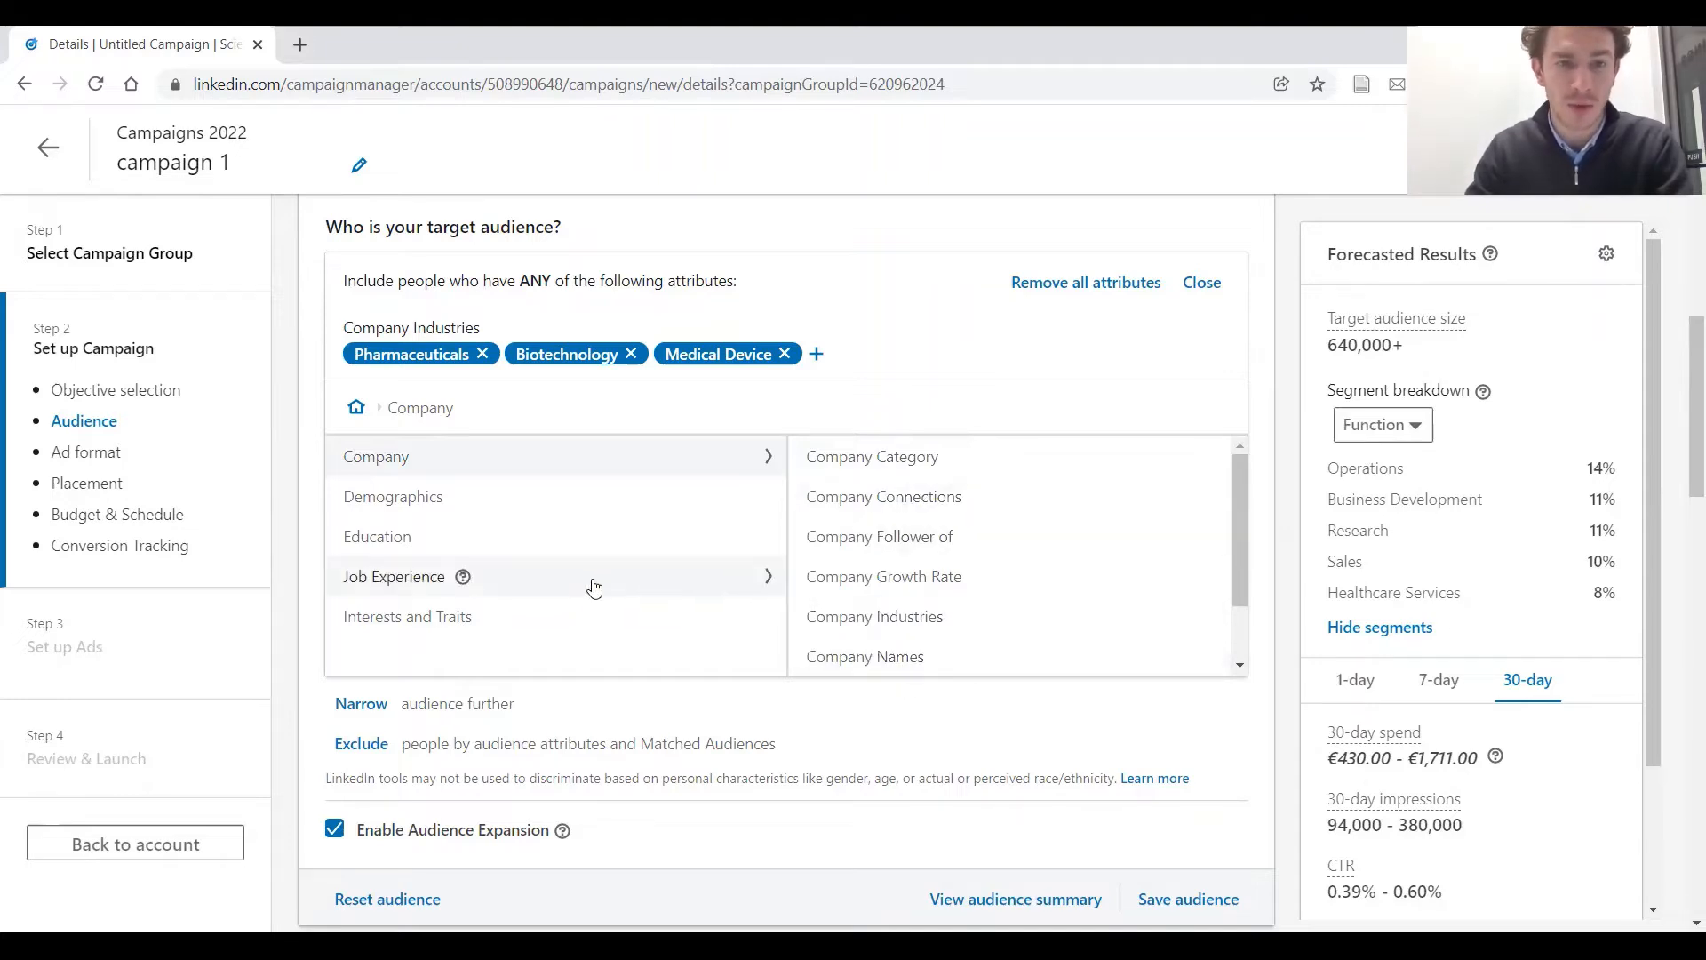
pyautogui.click(591, 583)
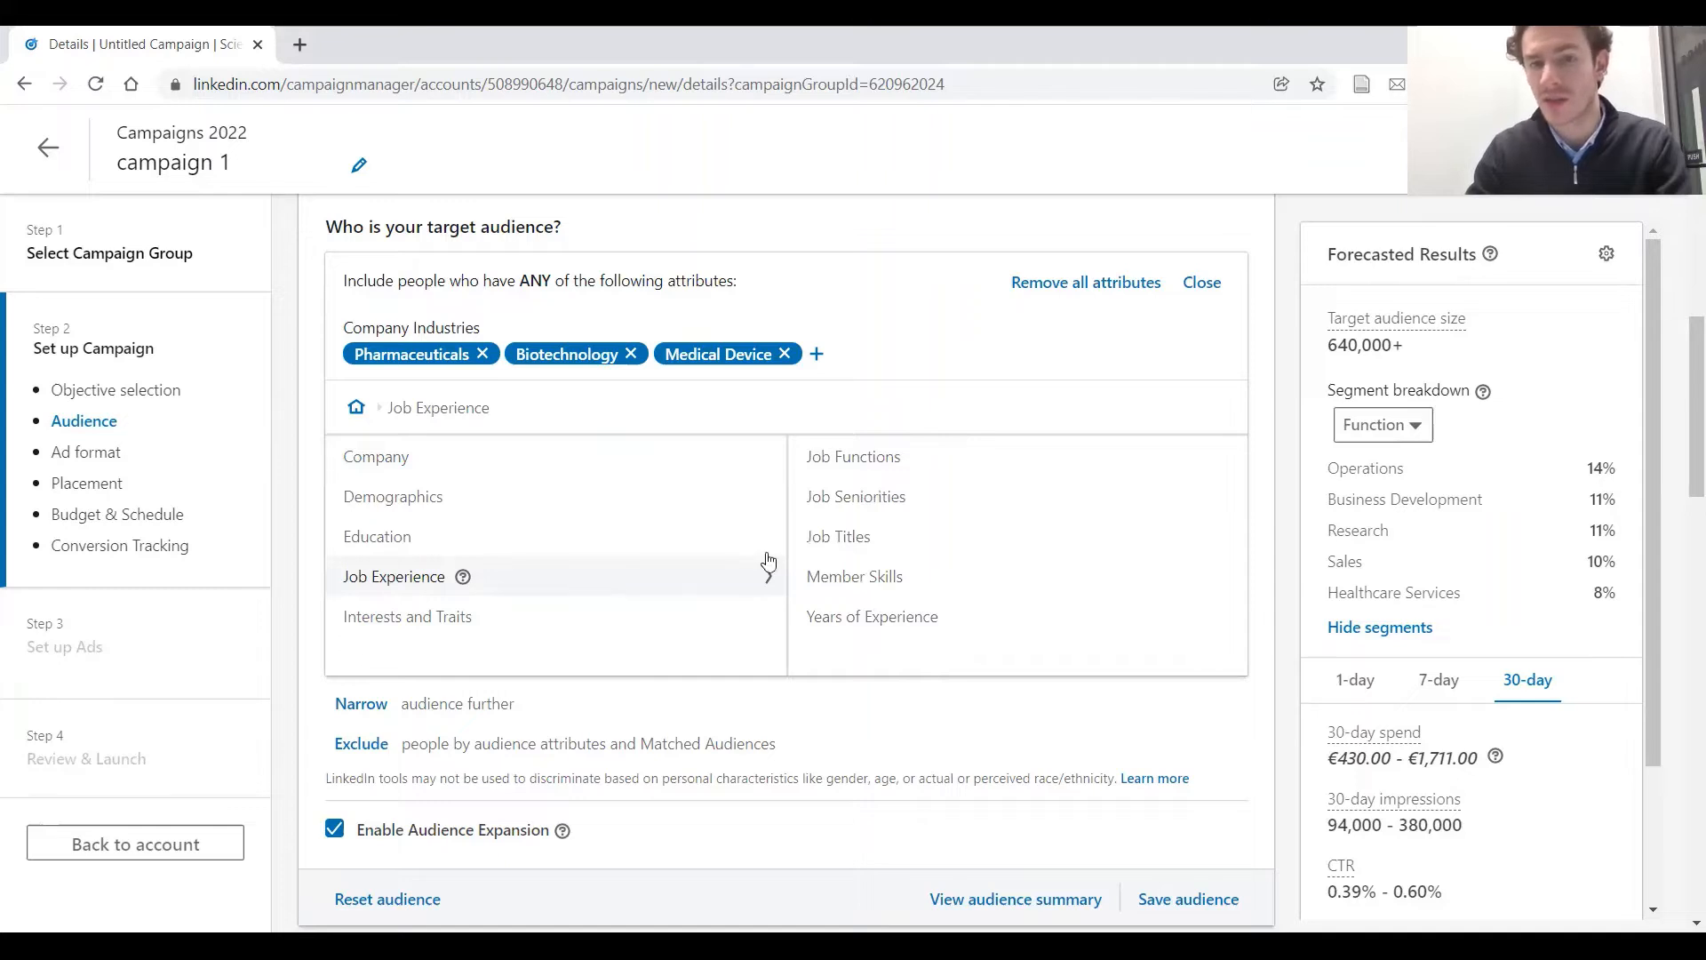
pyautogui.click(827, 544)
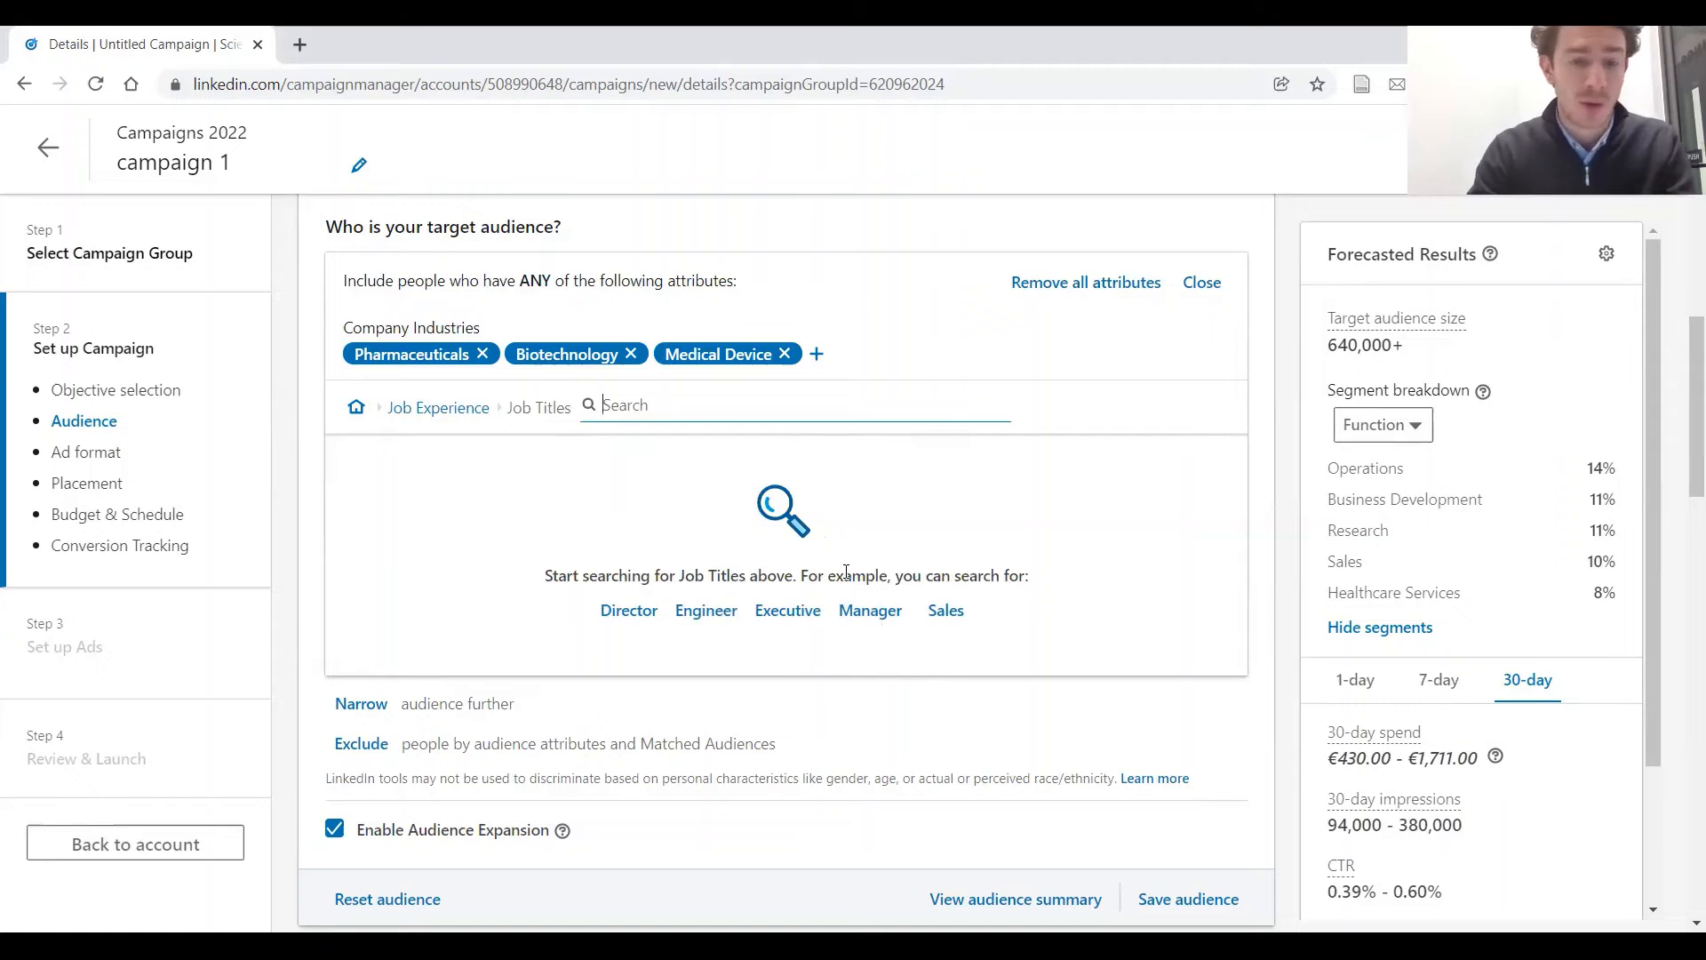
pyautogui.write('digital')
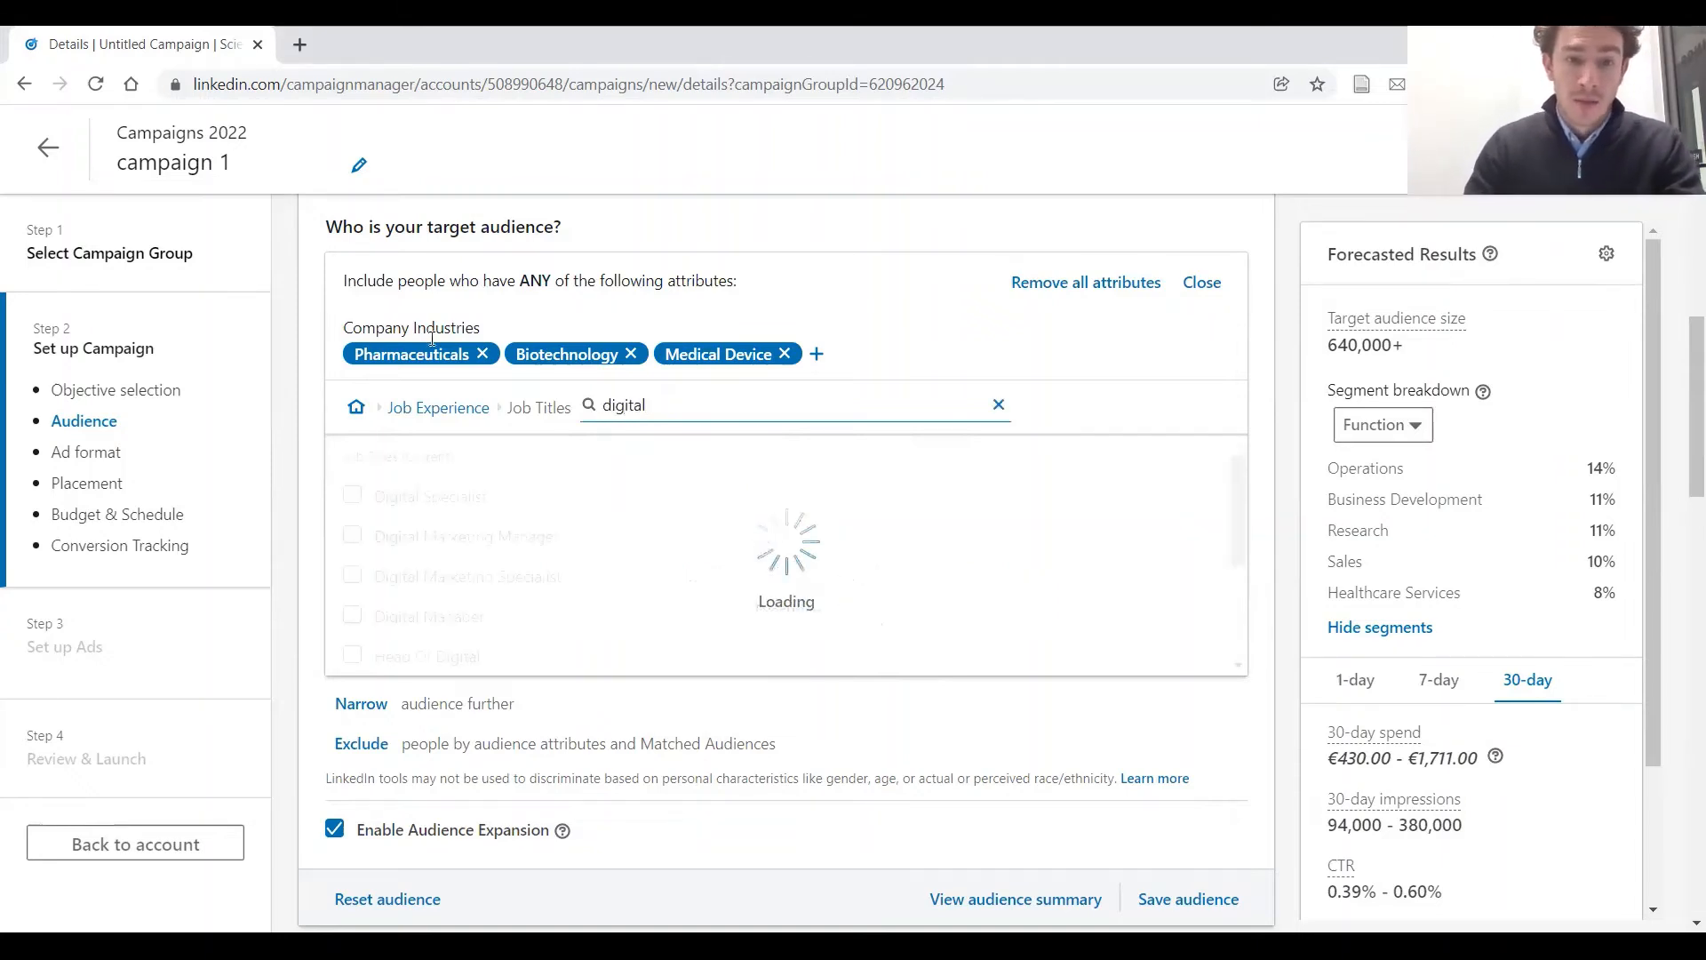
pyautogui.click(352, 495)
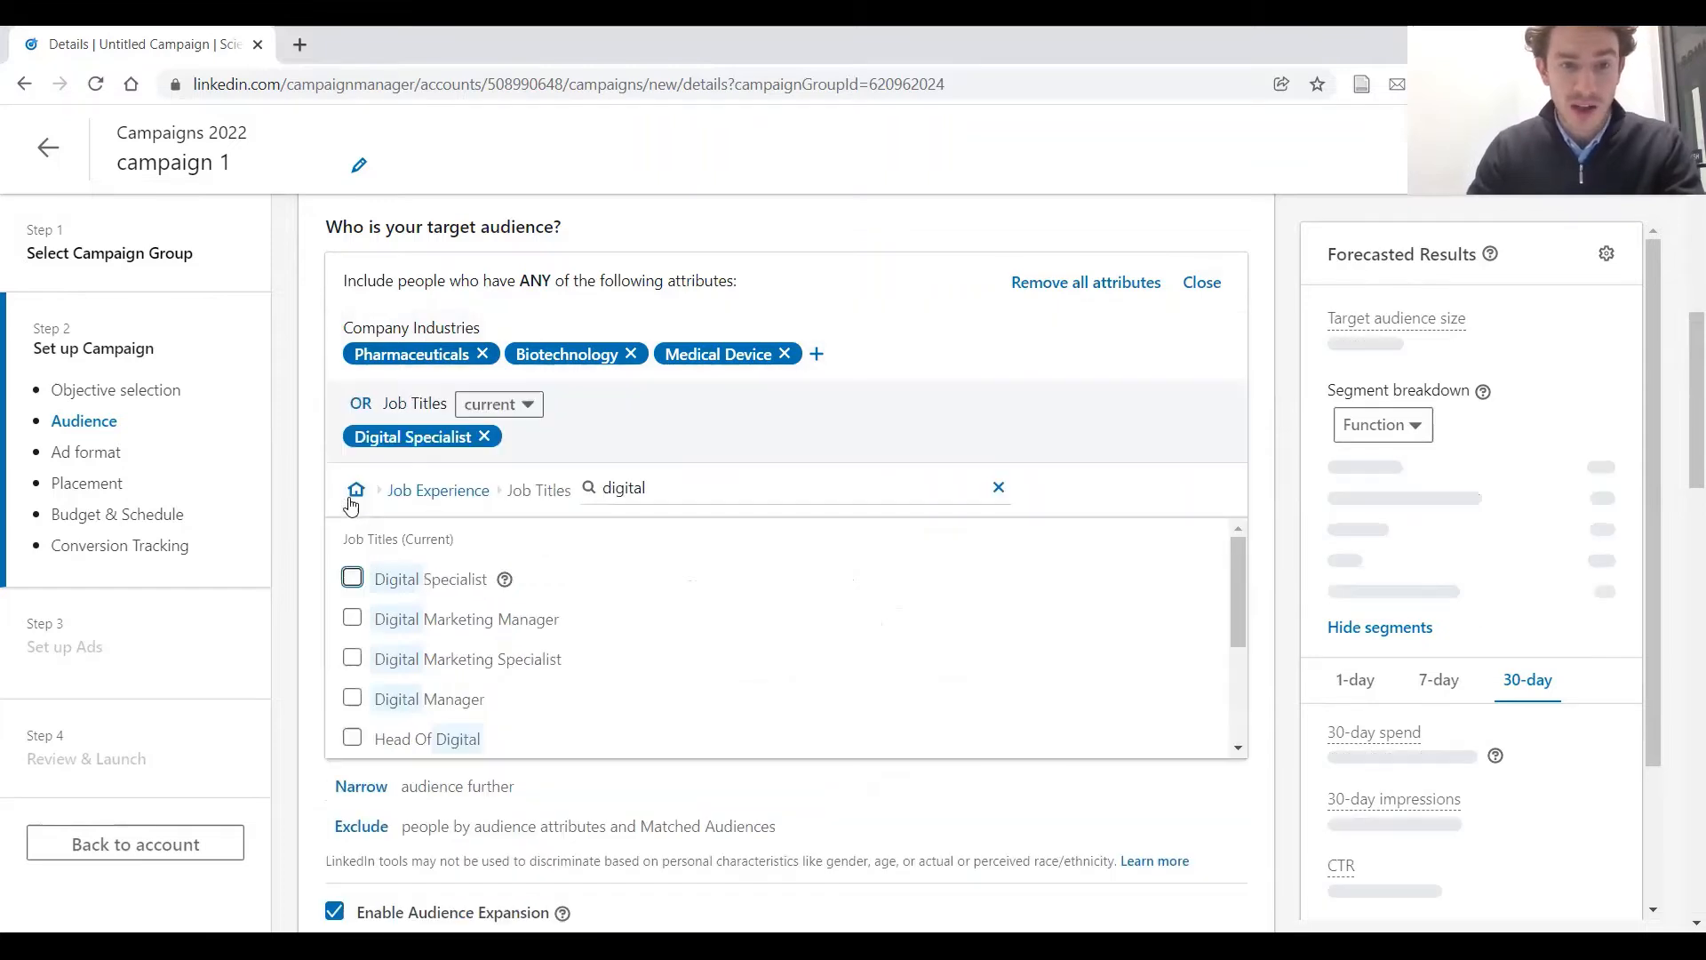
pyautogui.click(352, 617)
pyautogui.click(352, 657)
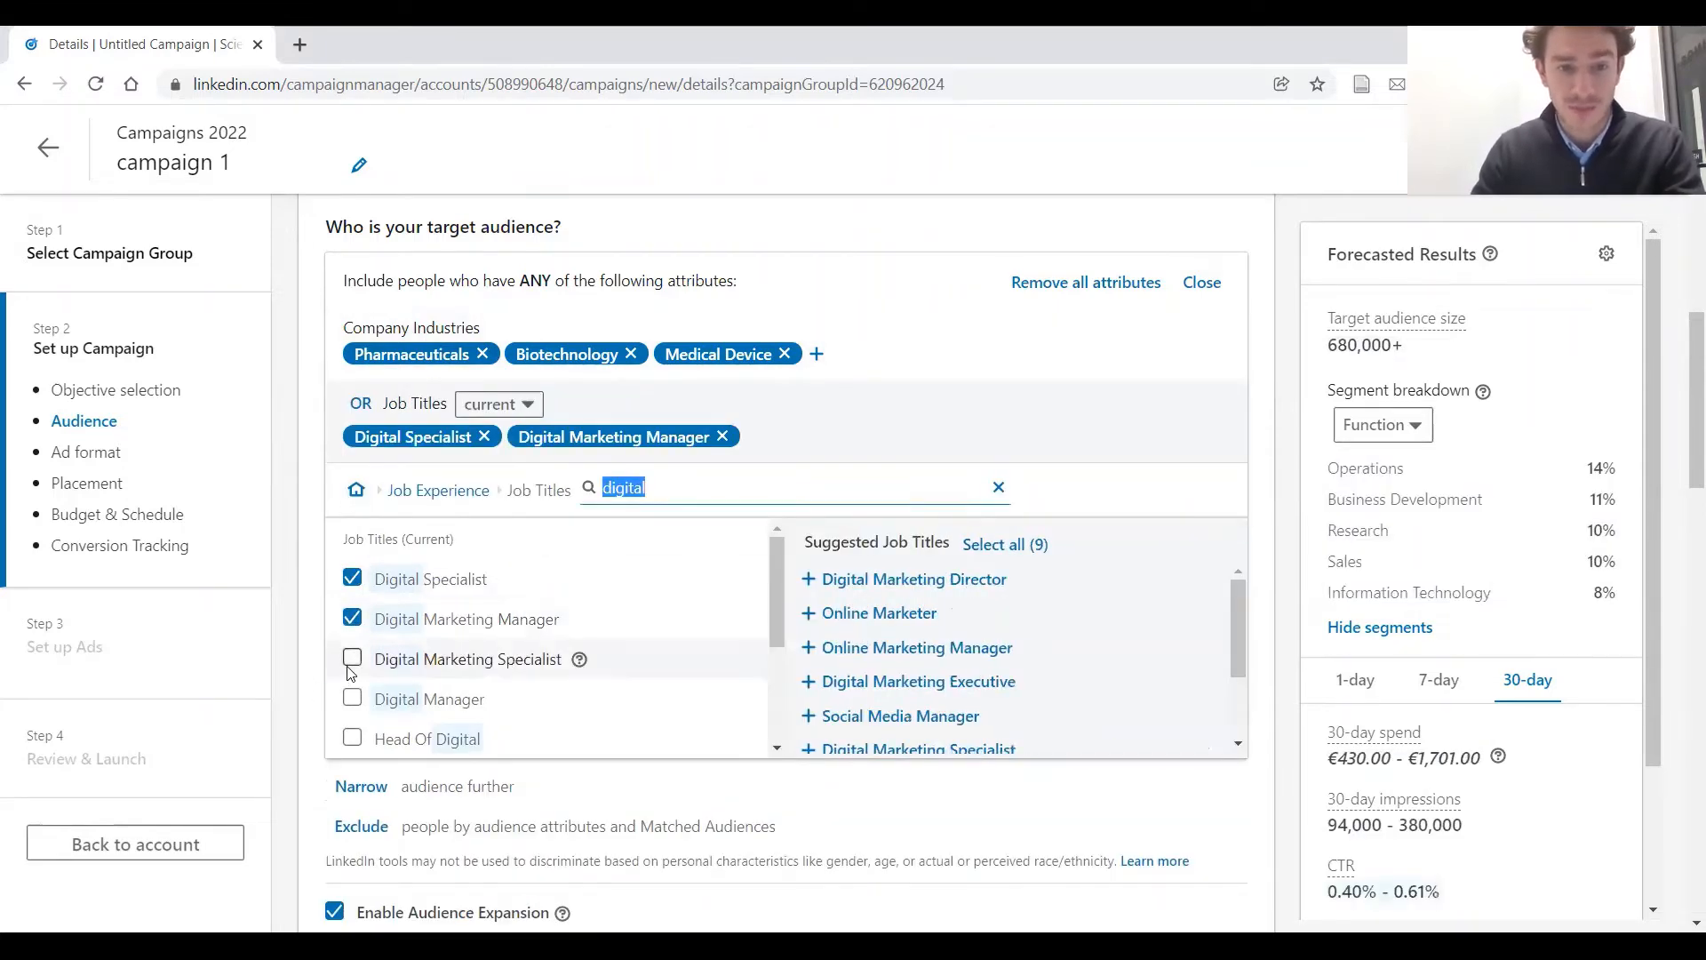
pyautogui.click(858, 614)
# Add Marketing Specialist, Sales And Marketing Specialist, Marketing Manager and Marketing Director to the targeted job titles and clear the job title search
pyautogui.doubleClick(675, 493)
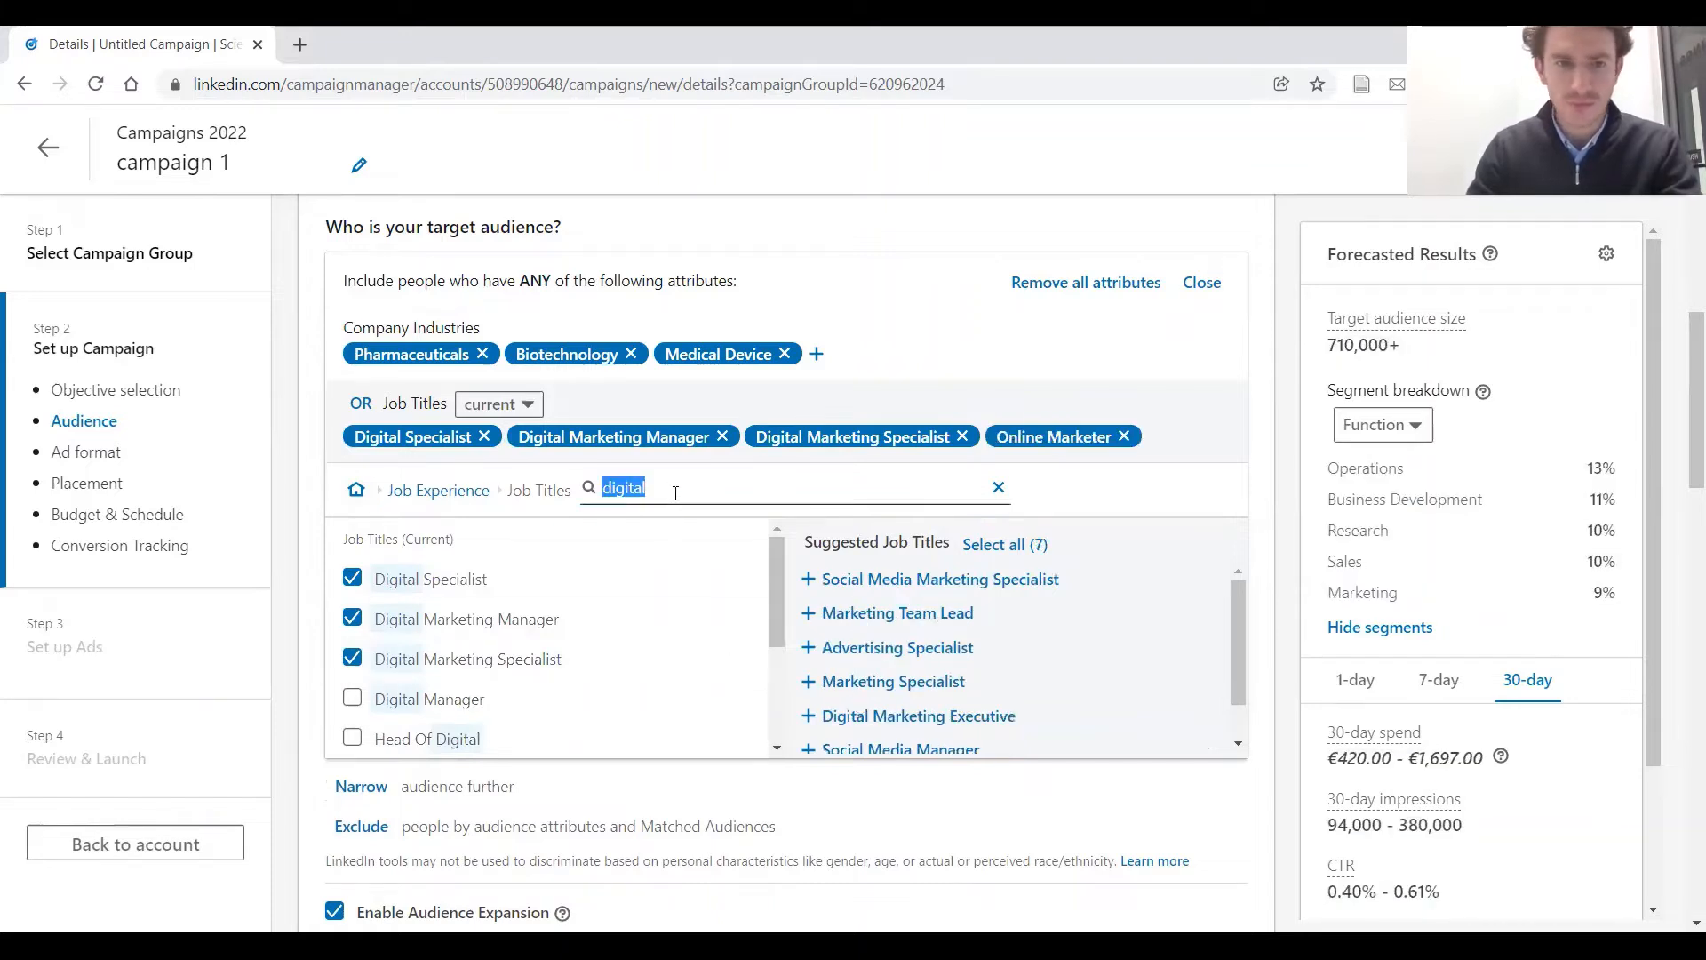
pyautogui.press('BackSpace')
pyautogui.write('mark')
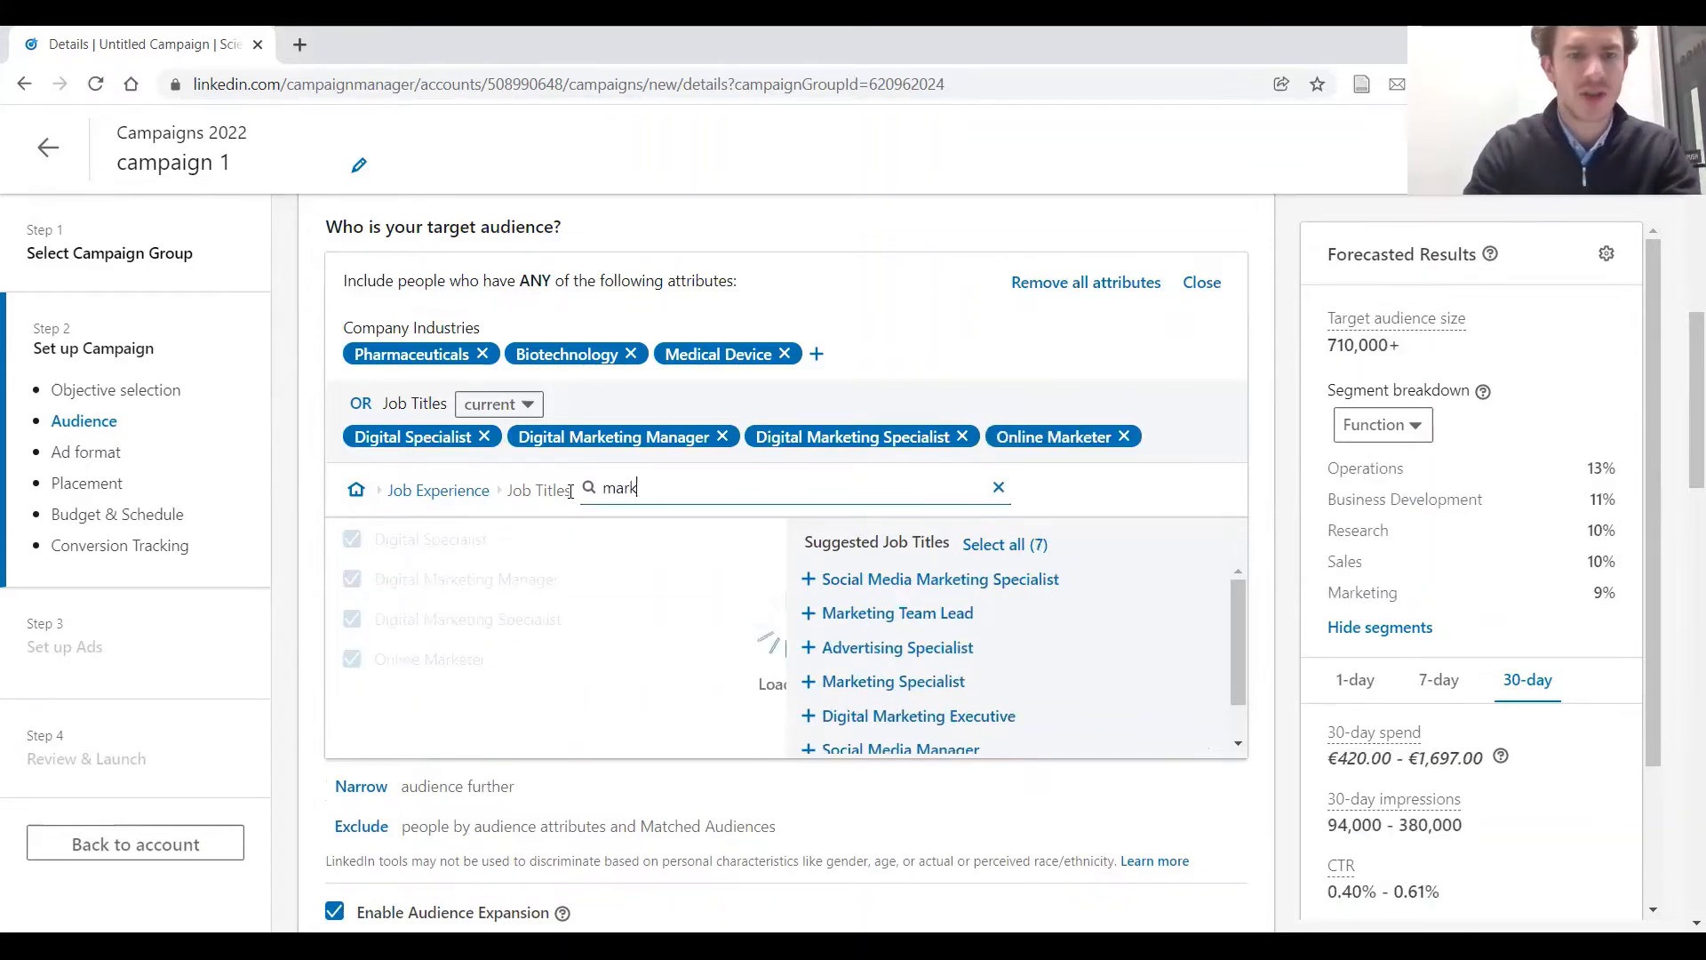
pyautogui.click(352, 578)
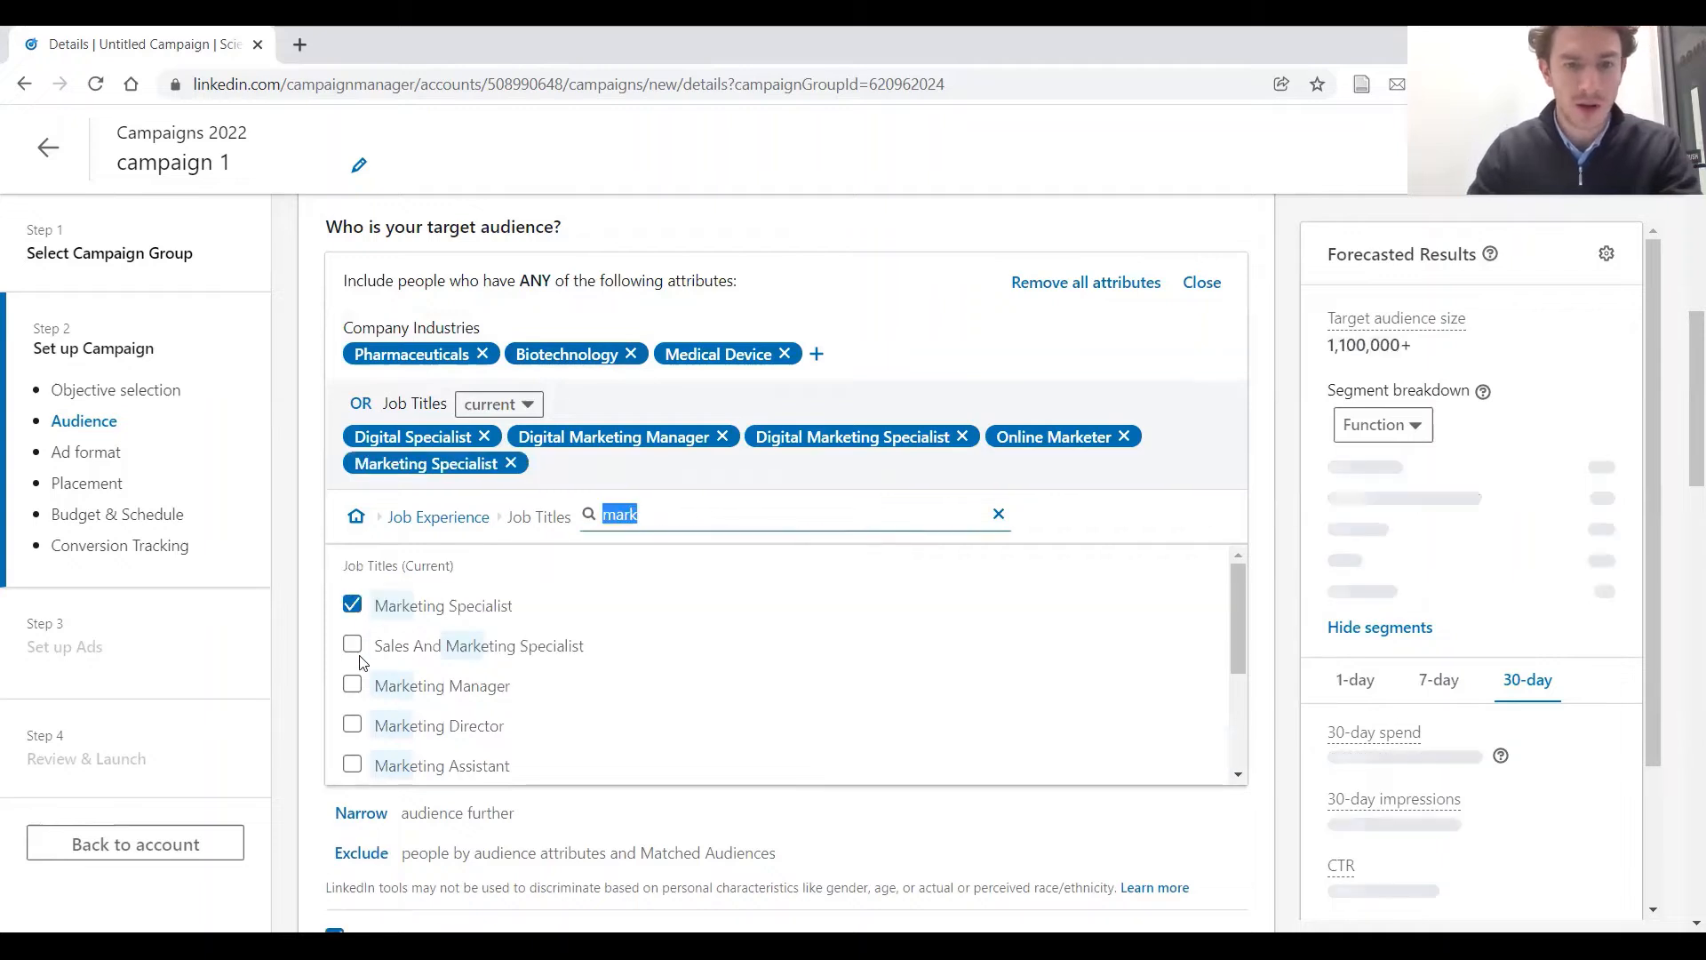
pyautogui.click(352, 646)
pyautogui.click(352, 685)
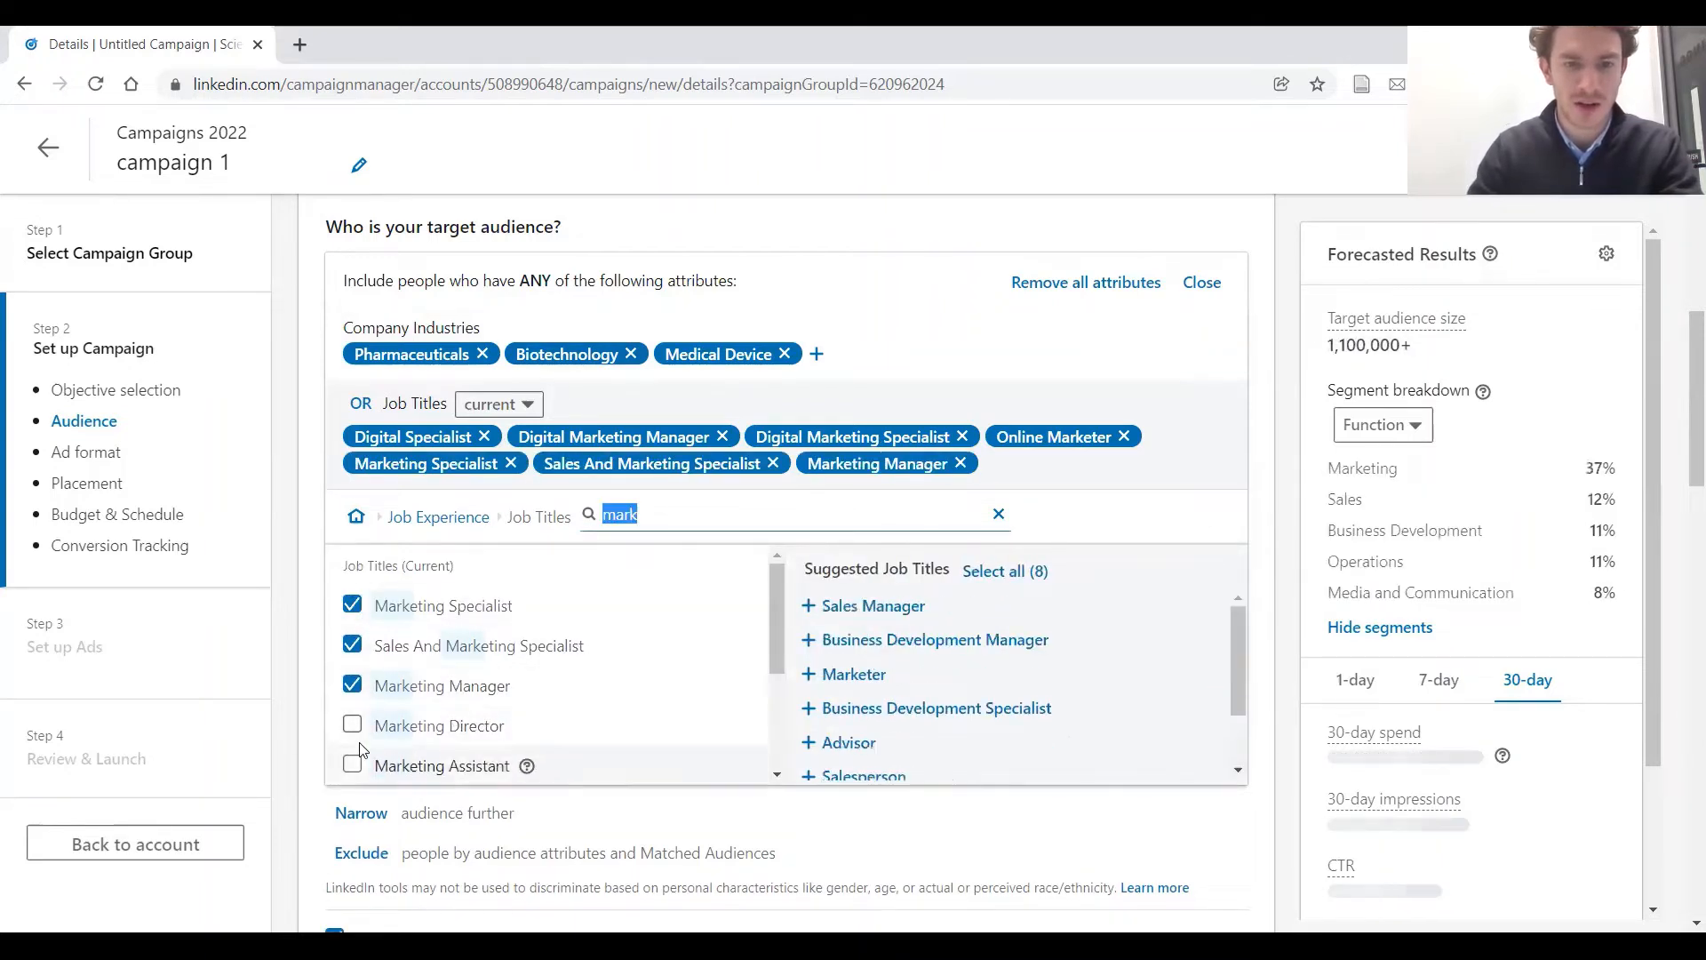
pyautogui.click(352, 726)
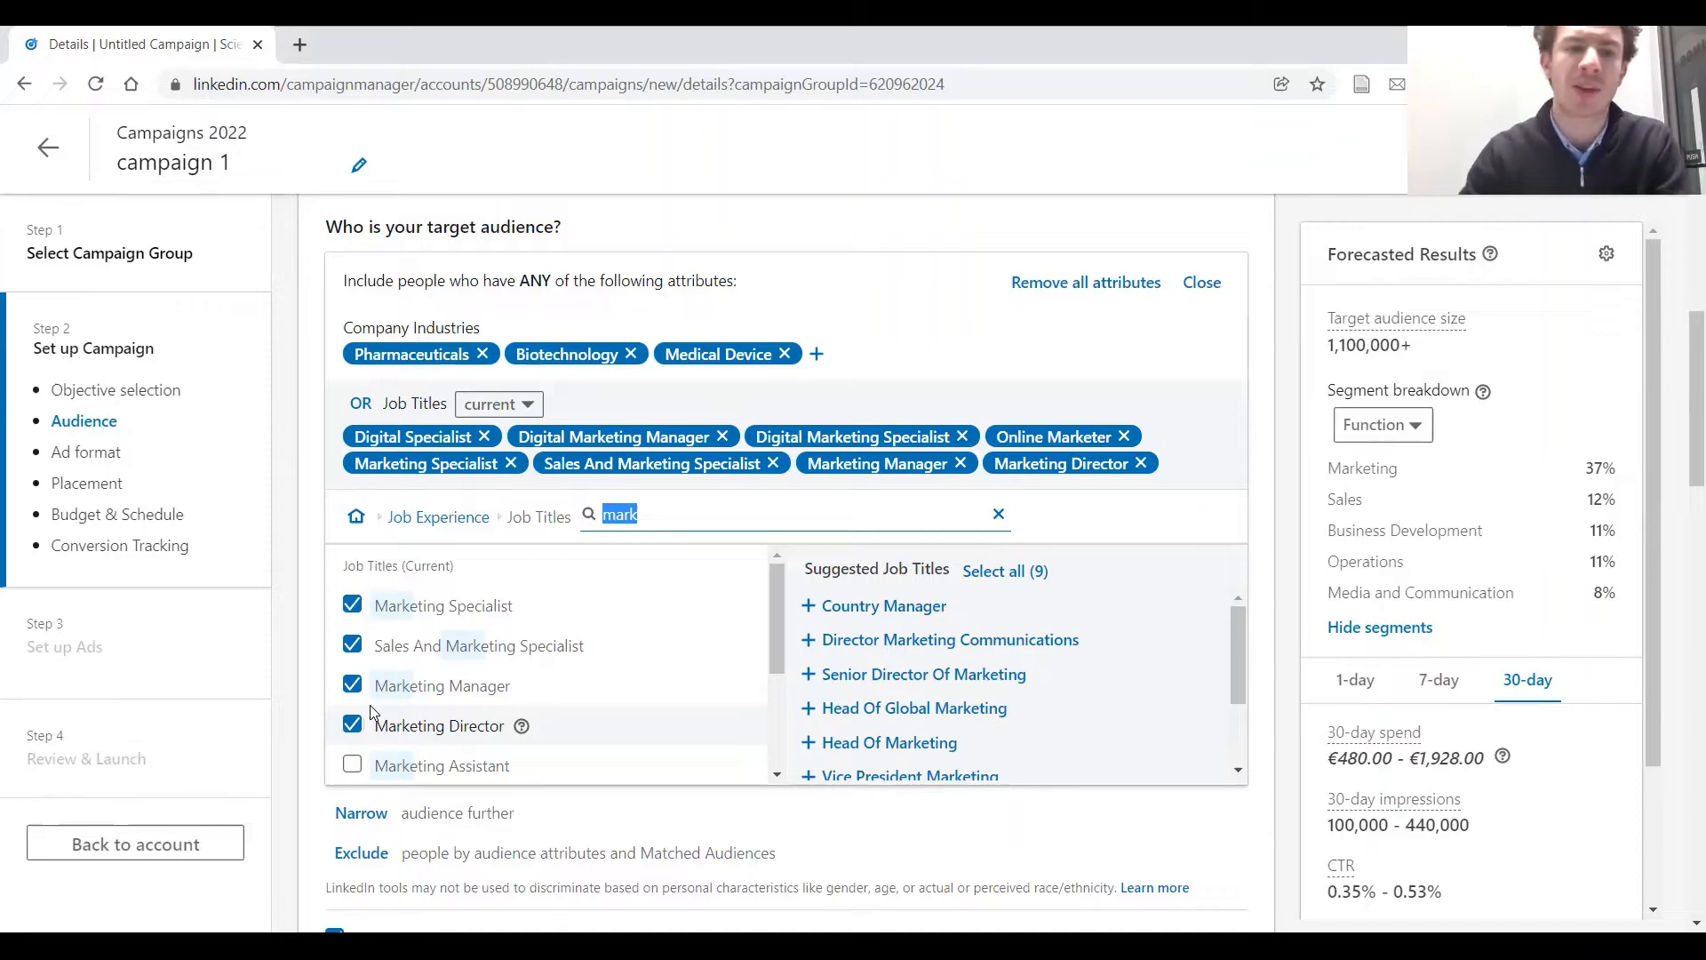
pyautogui.click(999, 515)
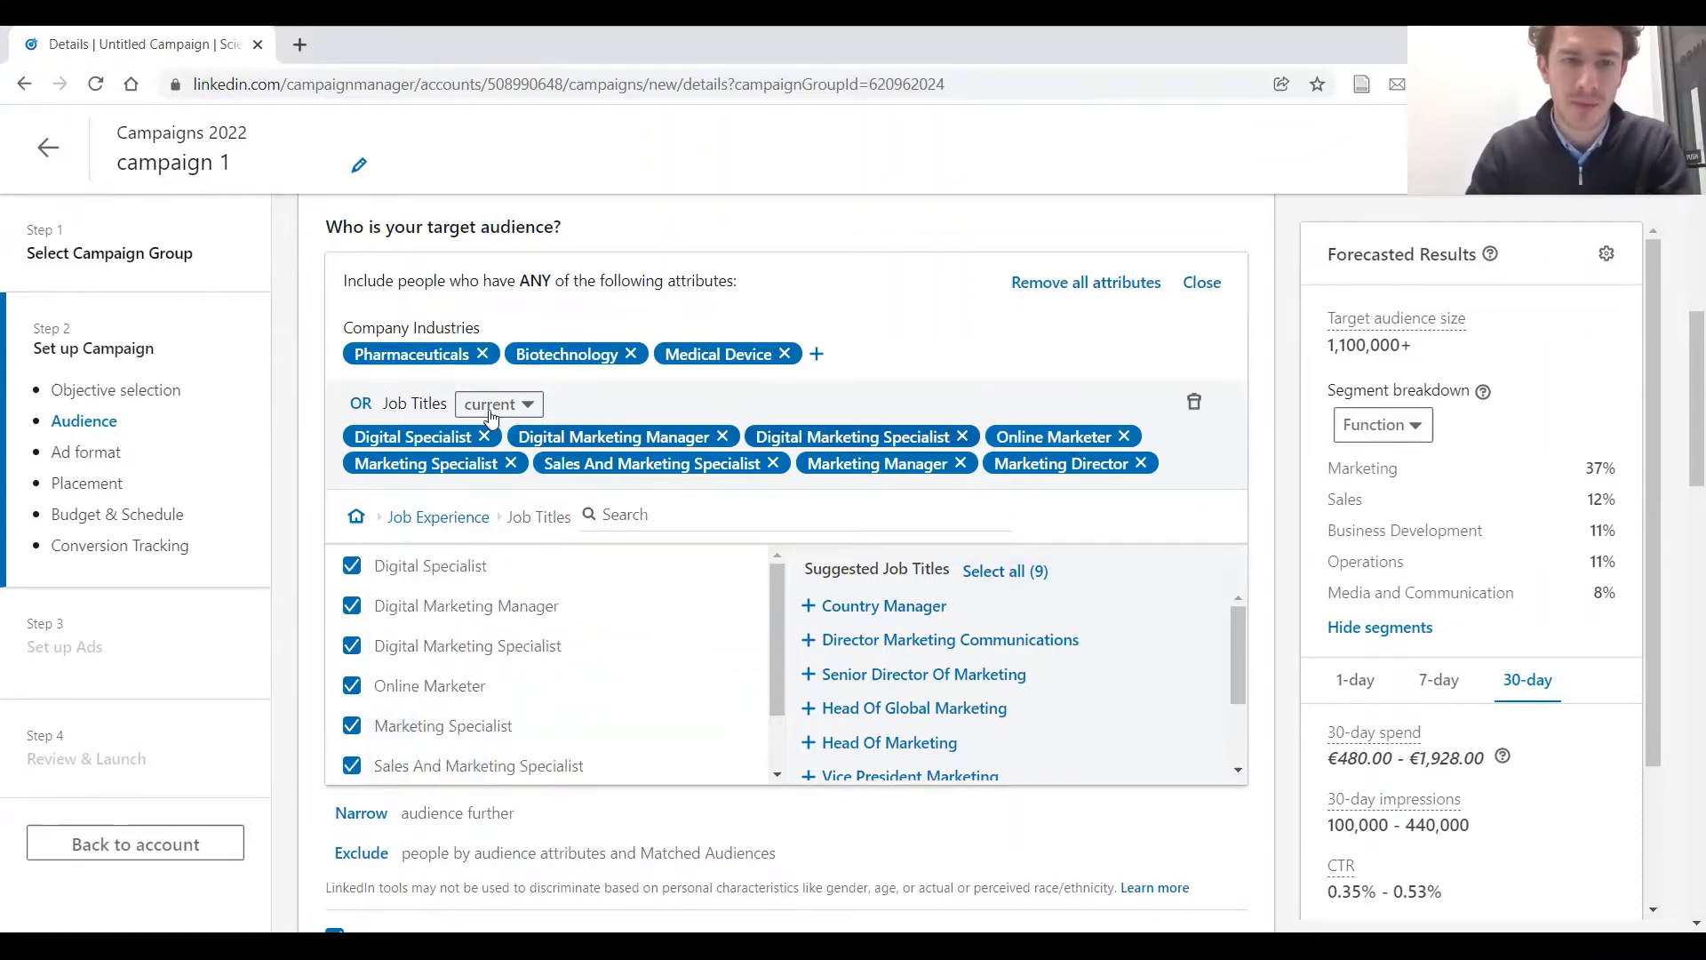
# Change the job titles from an OR to an AND condition alongside the company industries and check the forecasted results
pyautogui.click(360, 410)
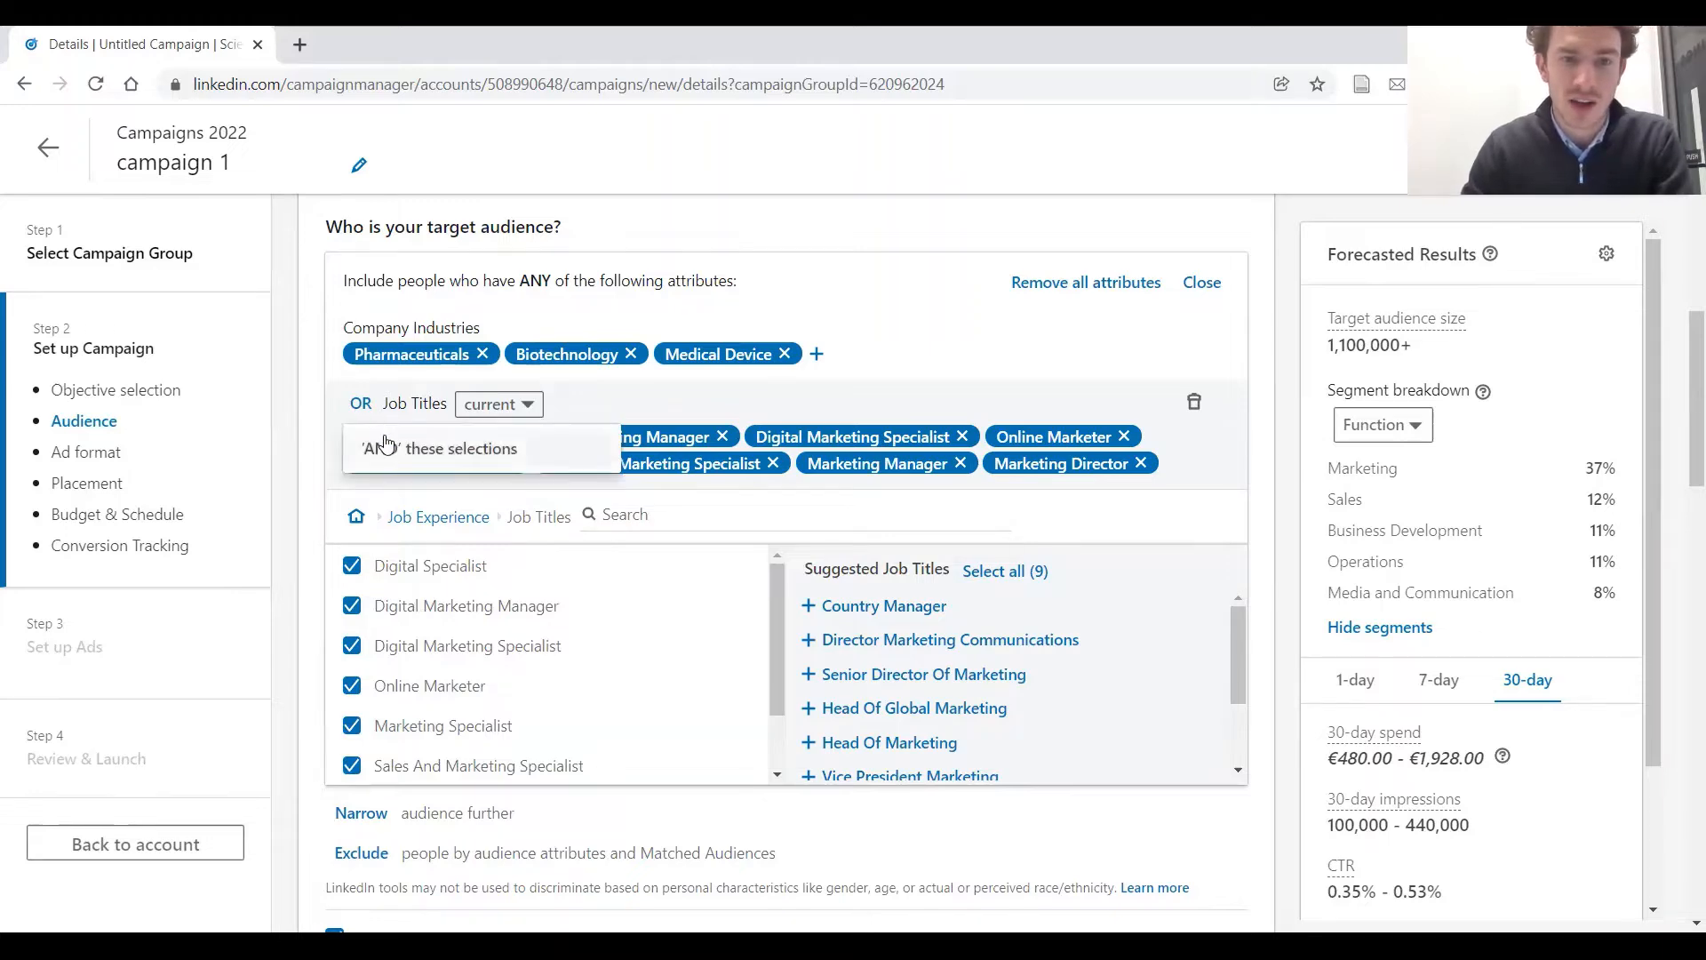
pyautogui.click(382, 442)
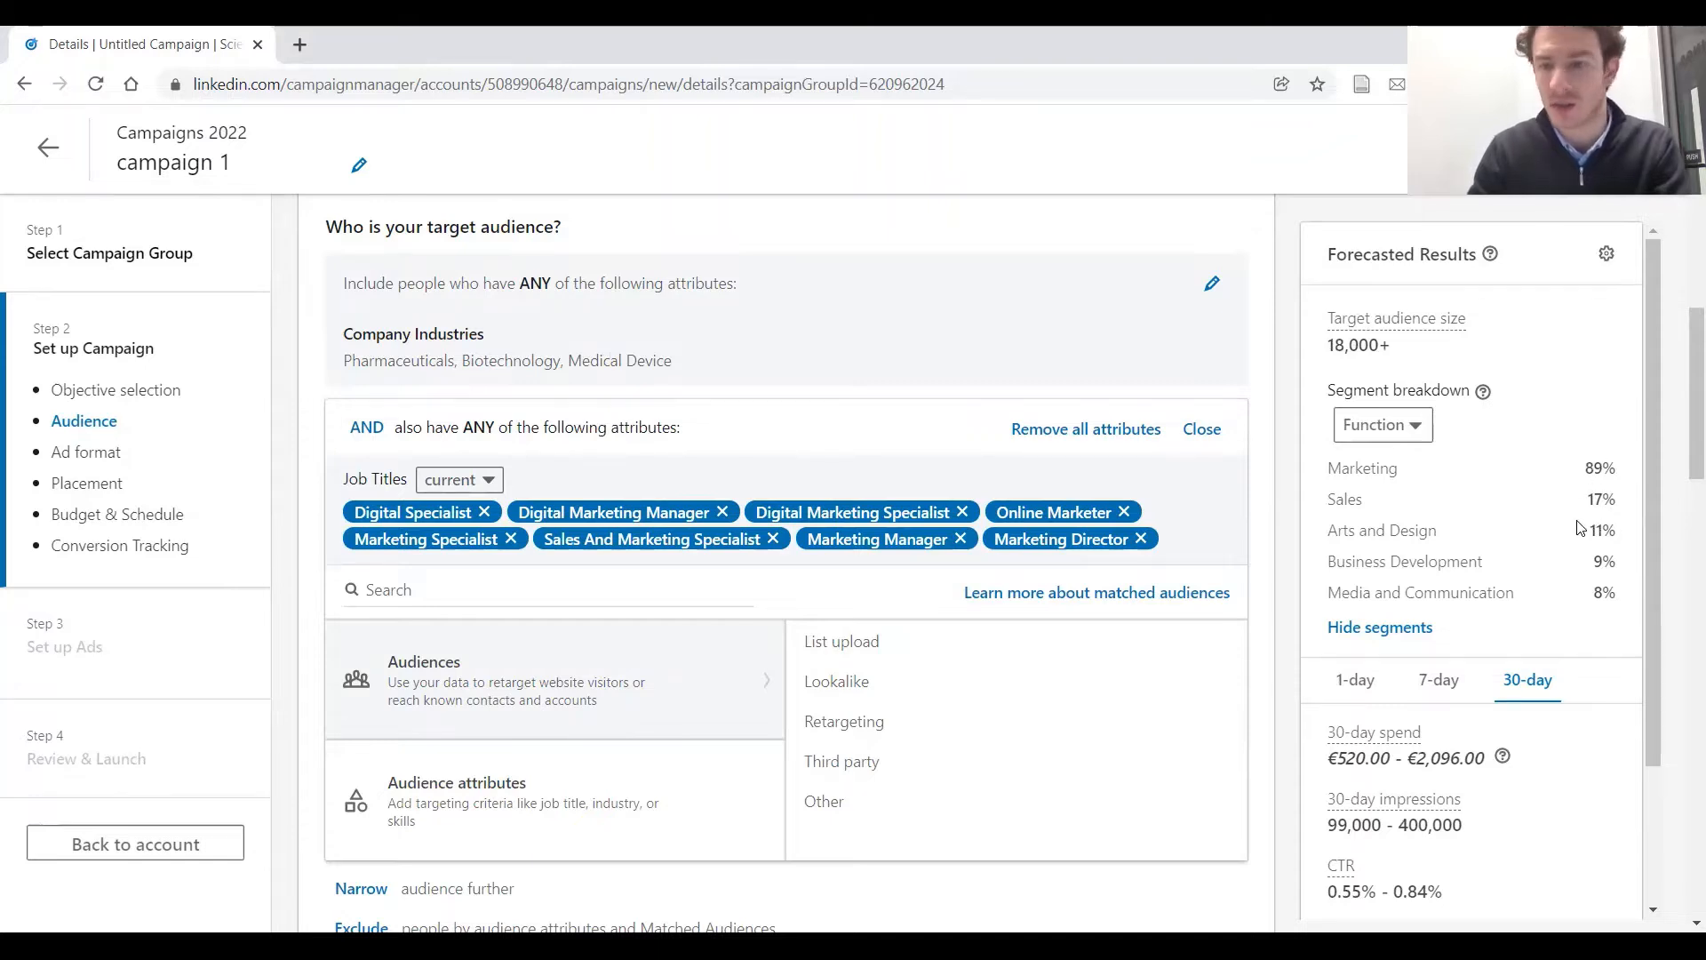
pyautogui.scroll(-1, 1515, 410)
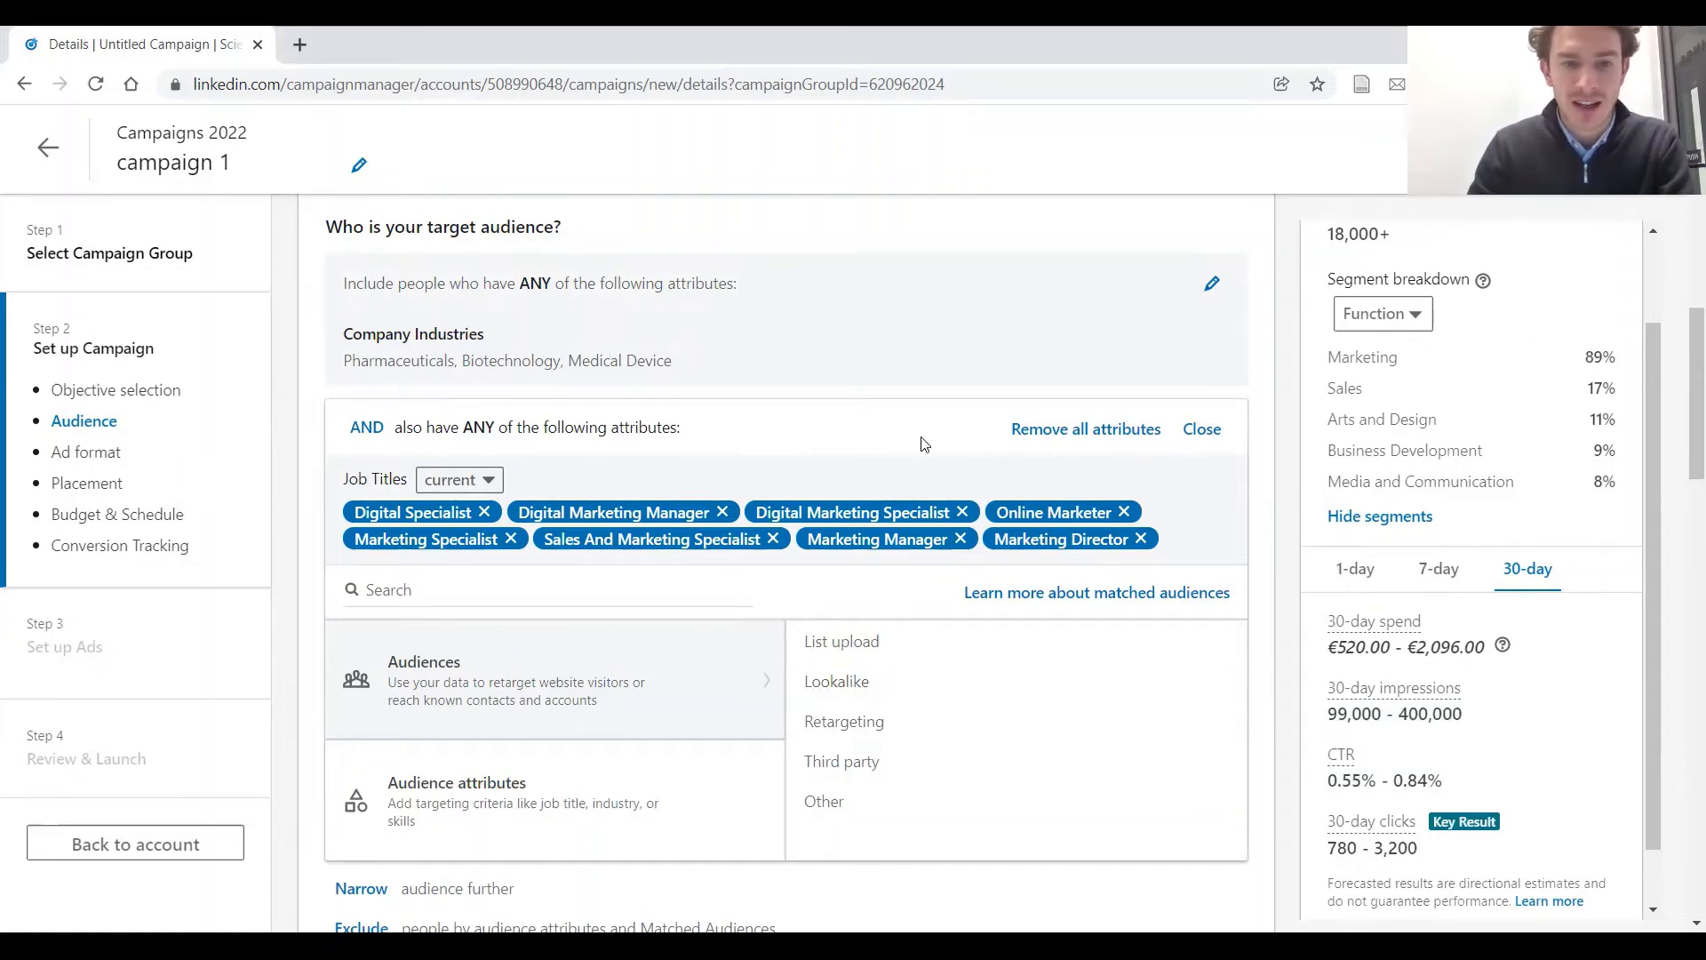
# Turn off Audience Expansion for the campaign's target audience
pyautogui.scroll(-1, 705, 516)
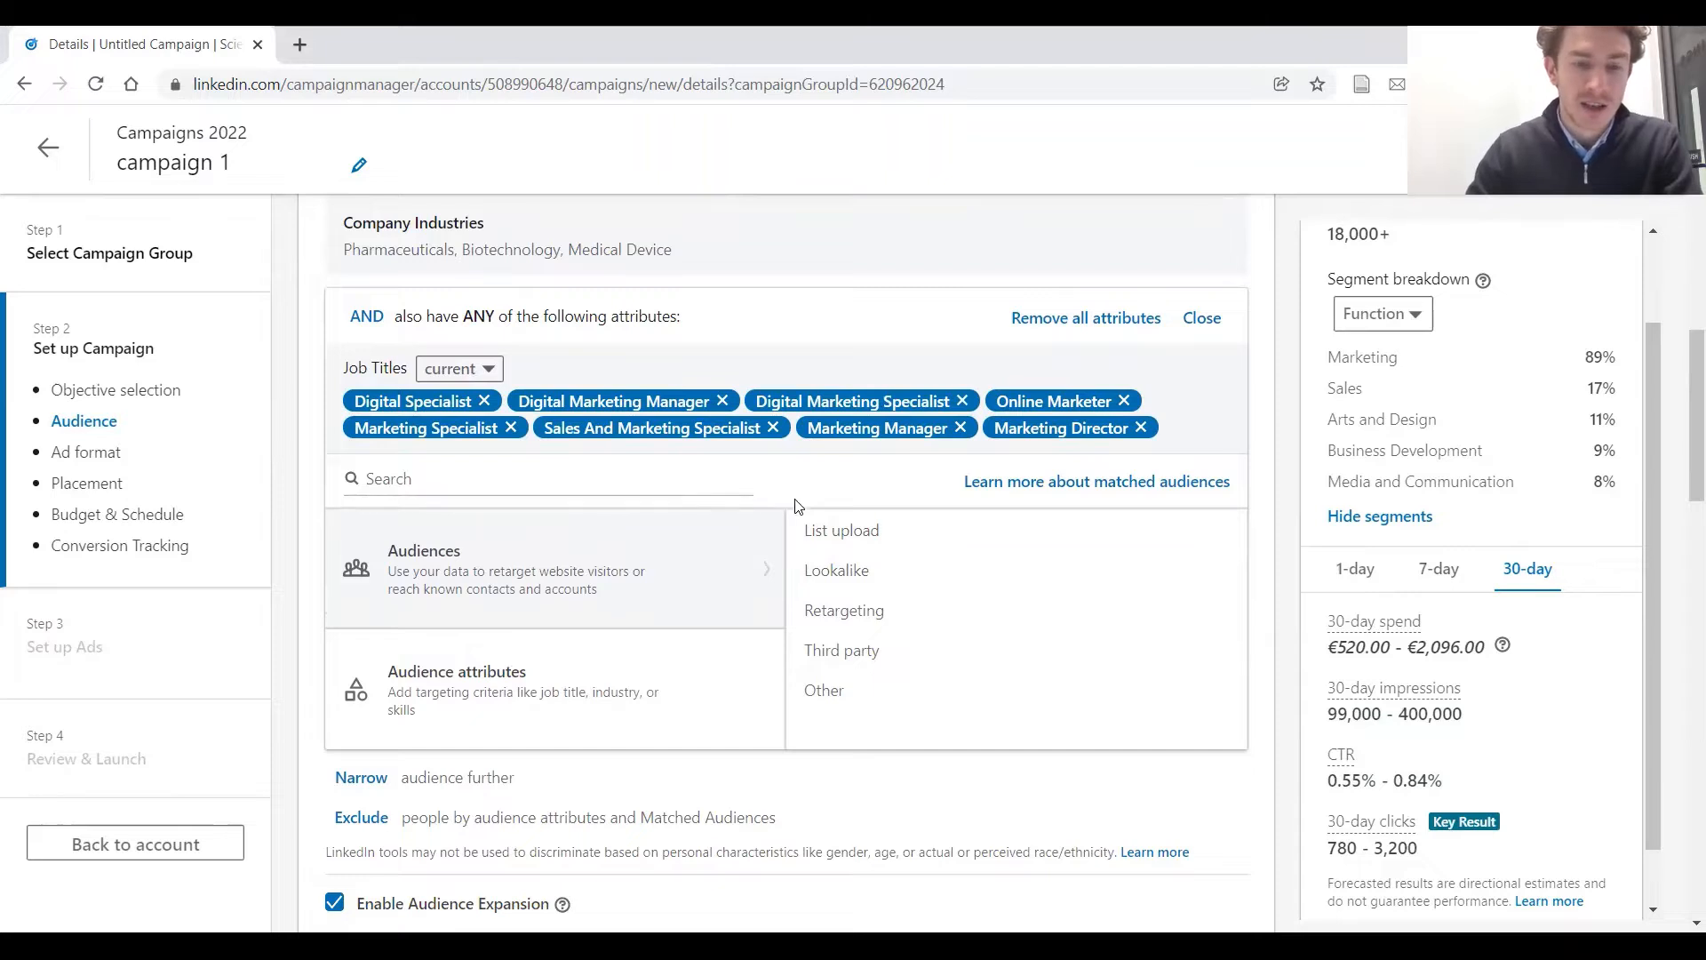
pyautogui.scroll(-1, 798, 505)
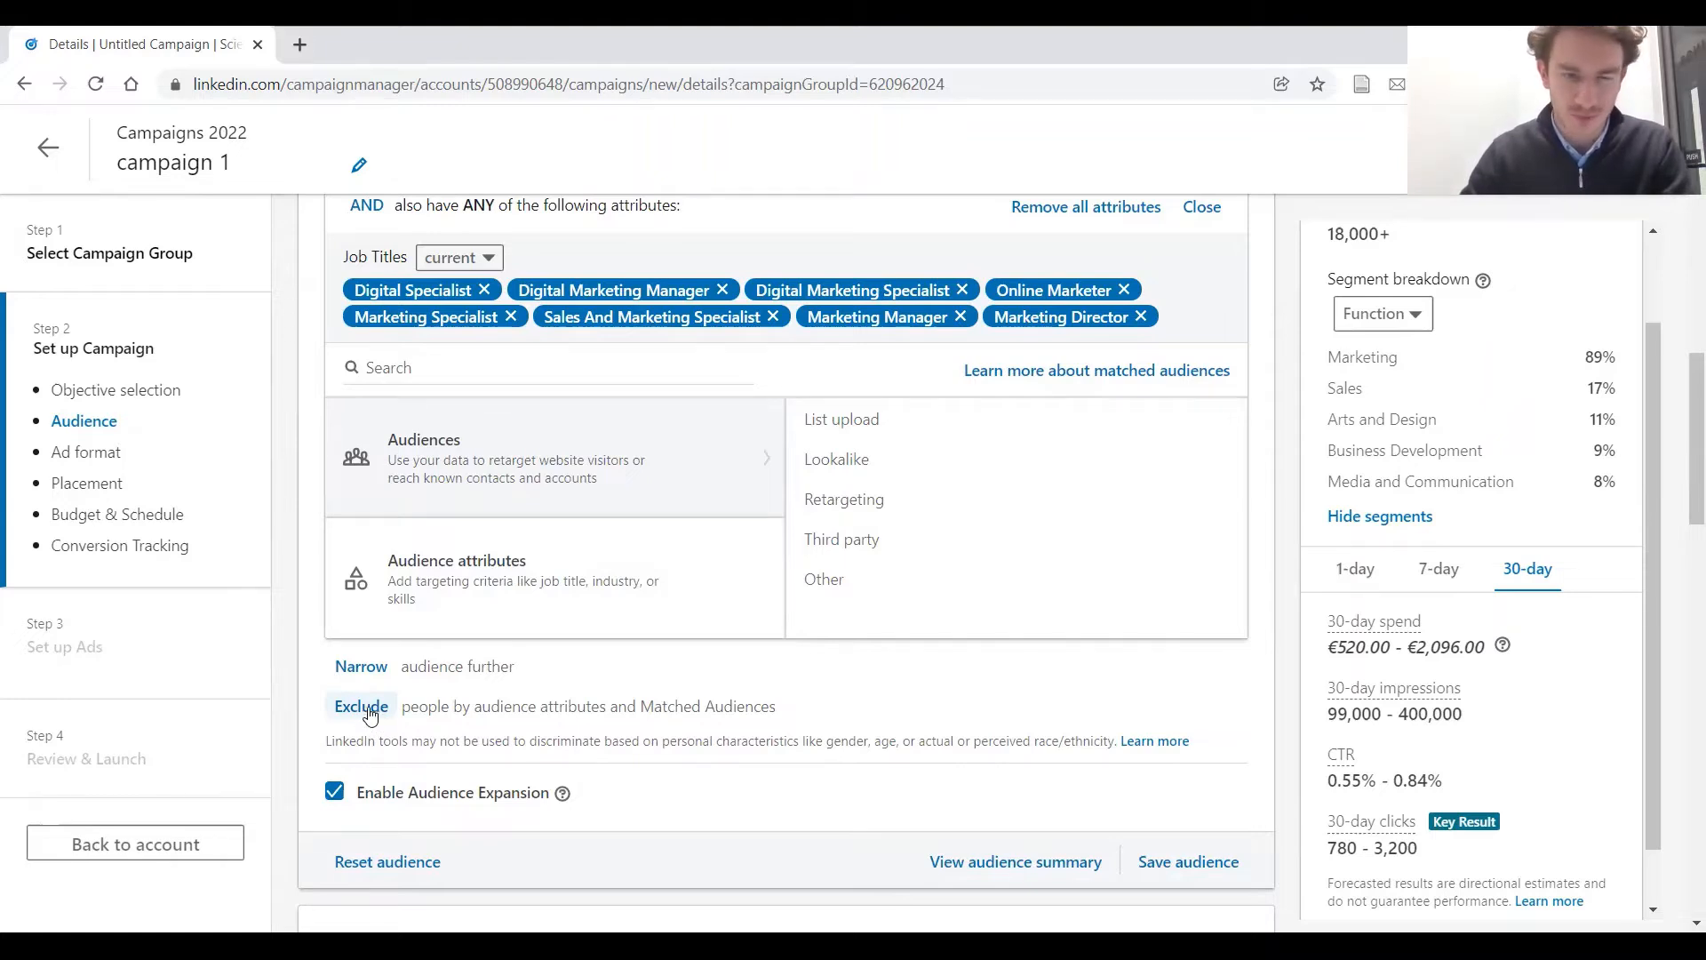
pyautogui.click(436, 800)
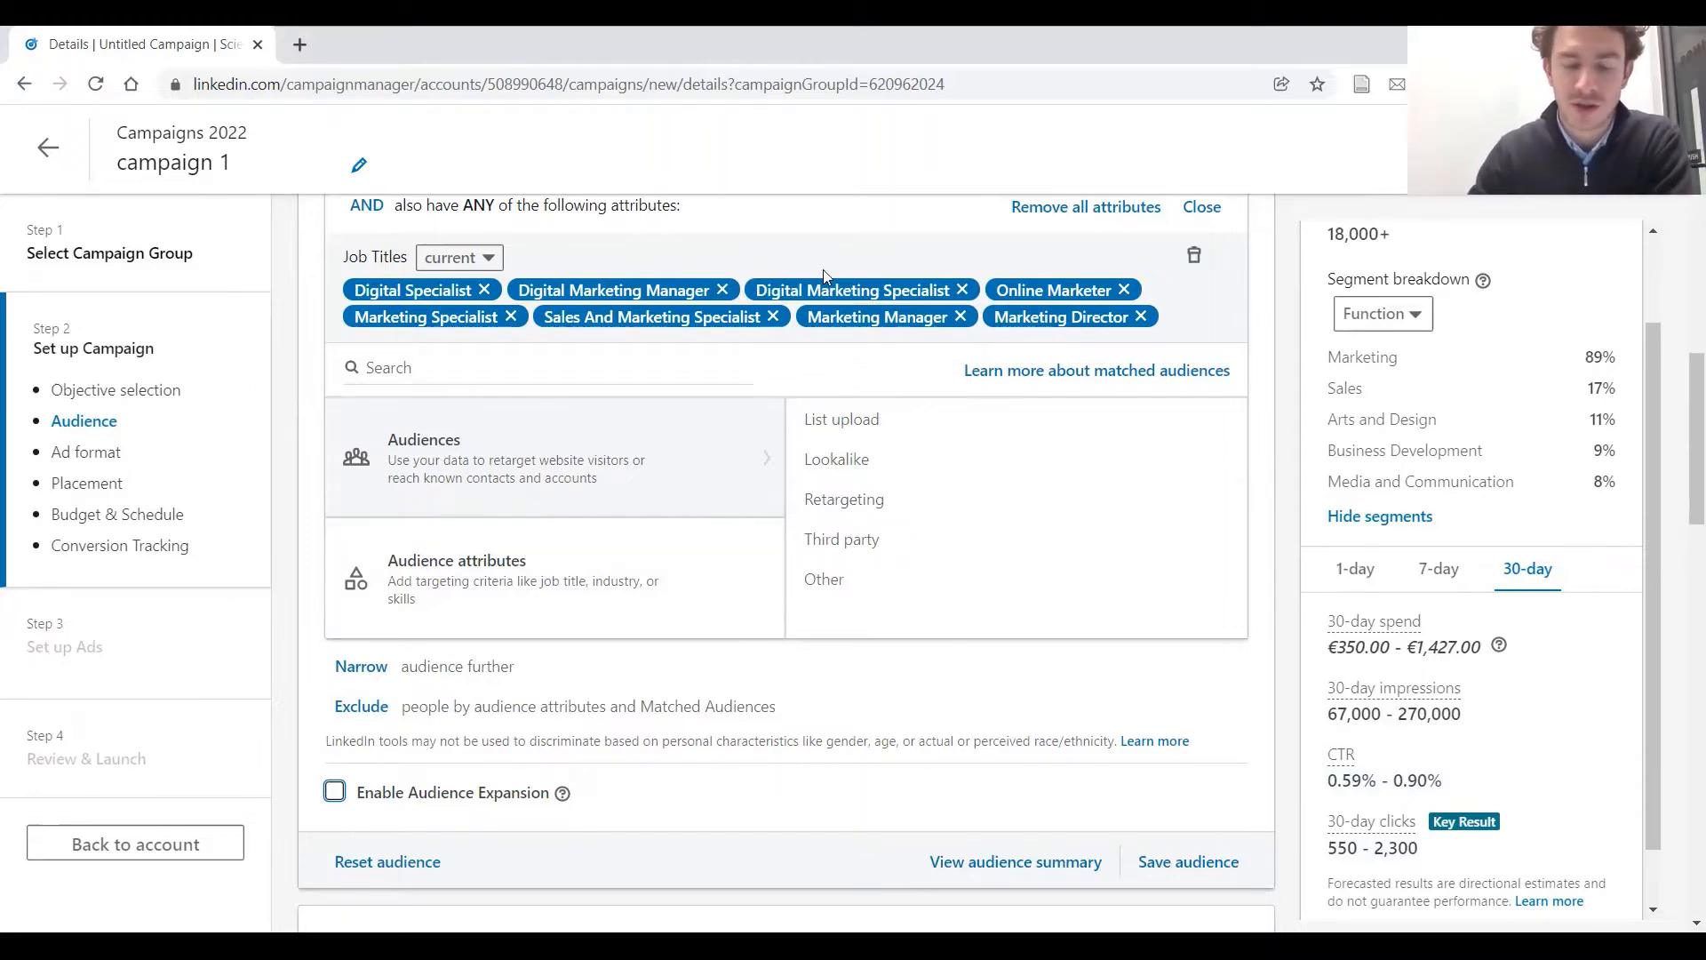
# Save the target audience for reuse under a name beginning with "digital marketing E"
pyautogui.scroll(-1, 782, 458)
pyautogui.scroll(-2, 786, 458)
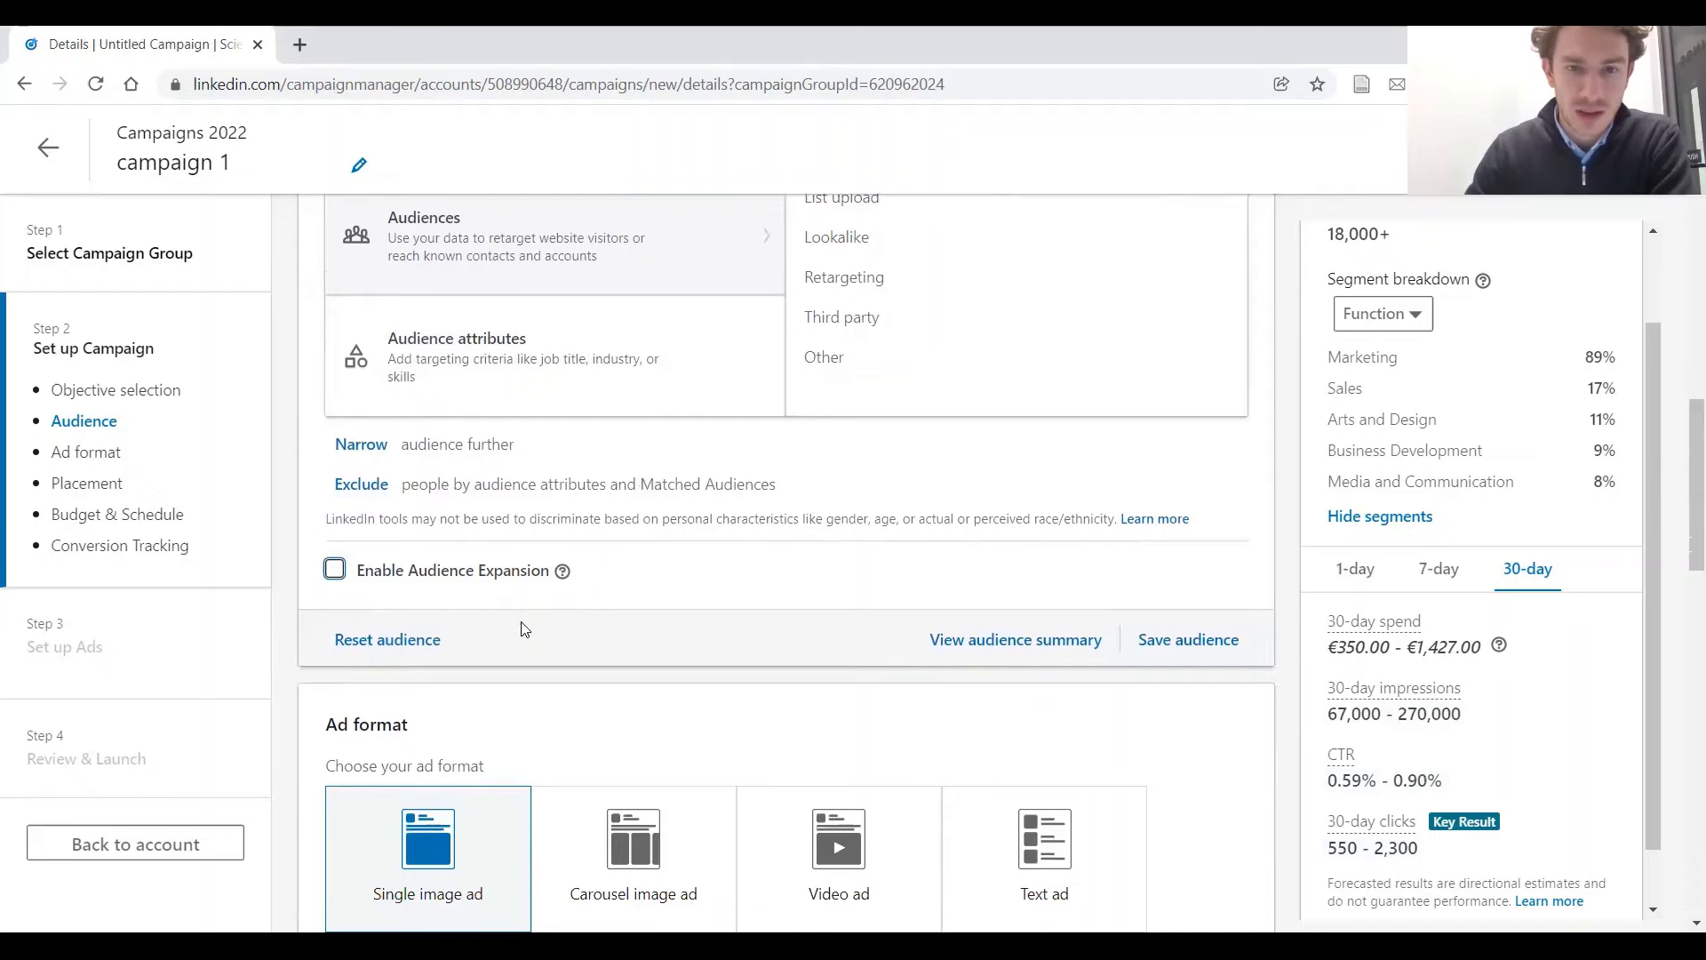
pyautogui.click(1223, 646)
pyautogui.click(788, 291)
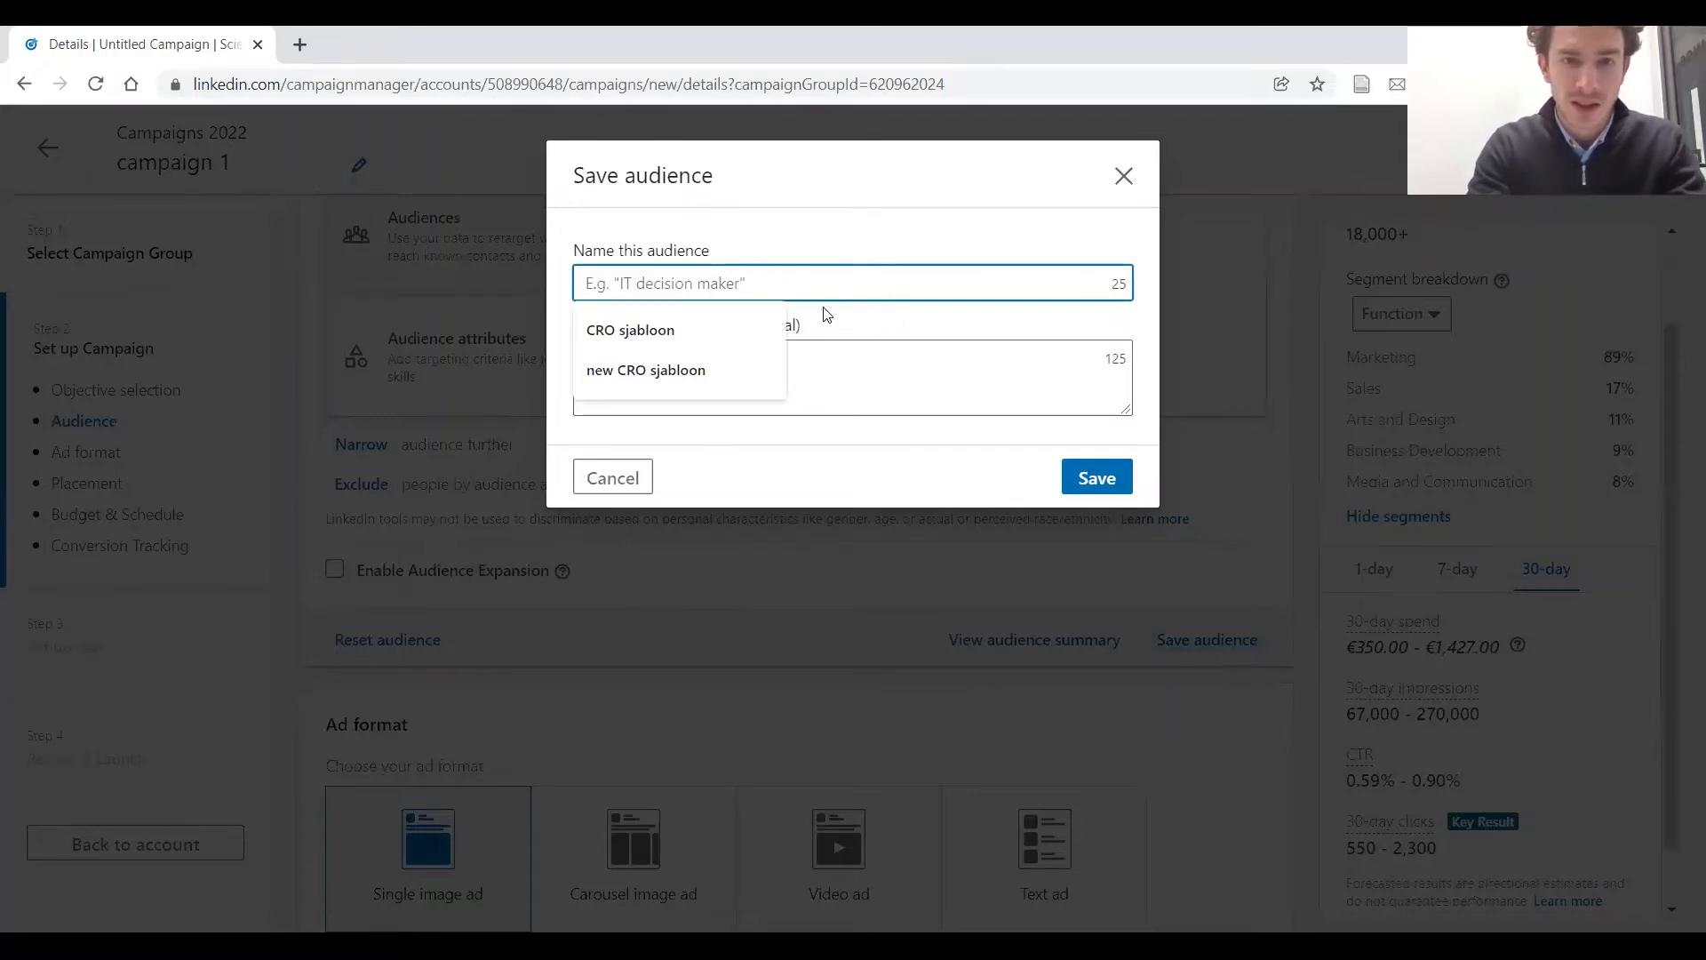
pyautogui.write('digital marketing EU')
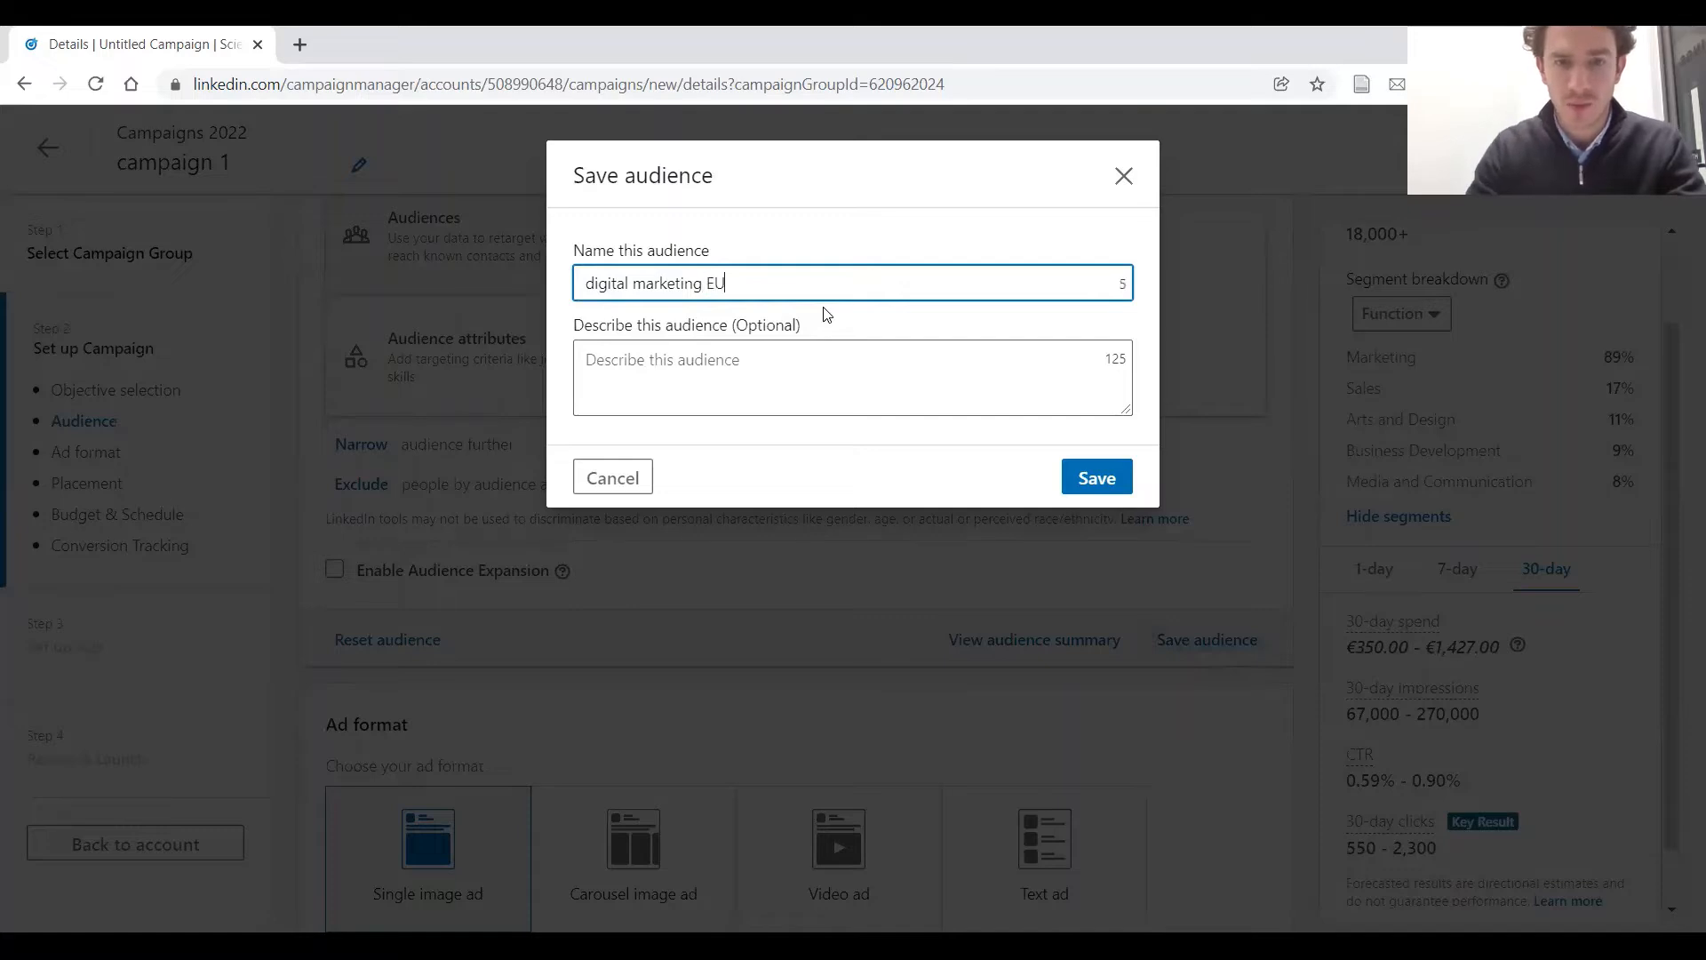
pyautogui.click(1100, 478)
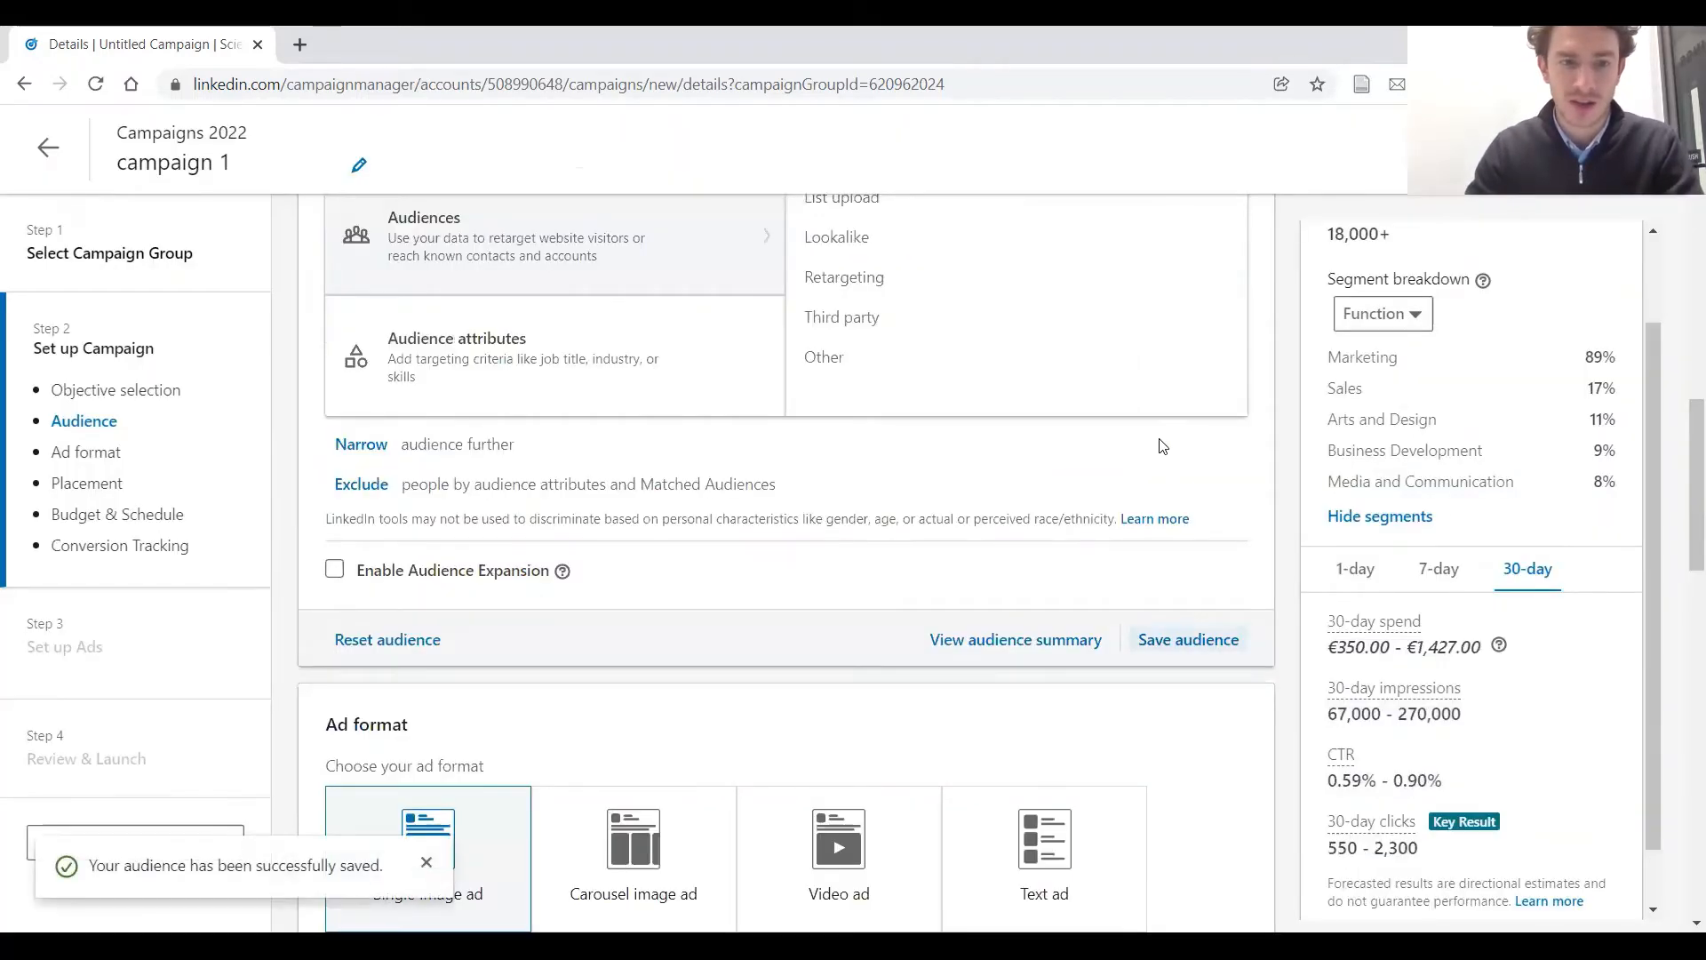
# Review the available ad formats and turn off the LinkedIn Audience Network for the campaign's placement
pyautogui.scroll(1, 1164, 449)
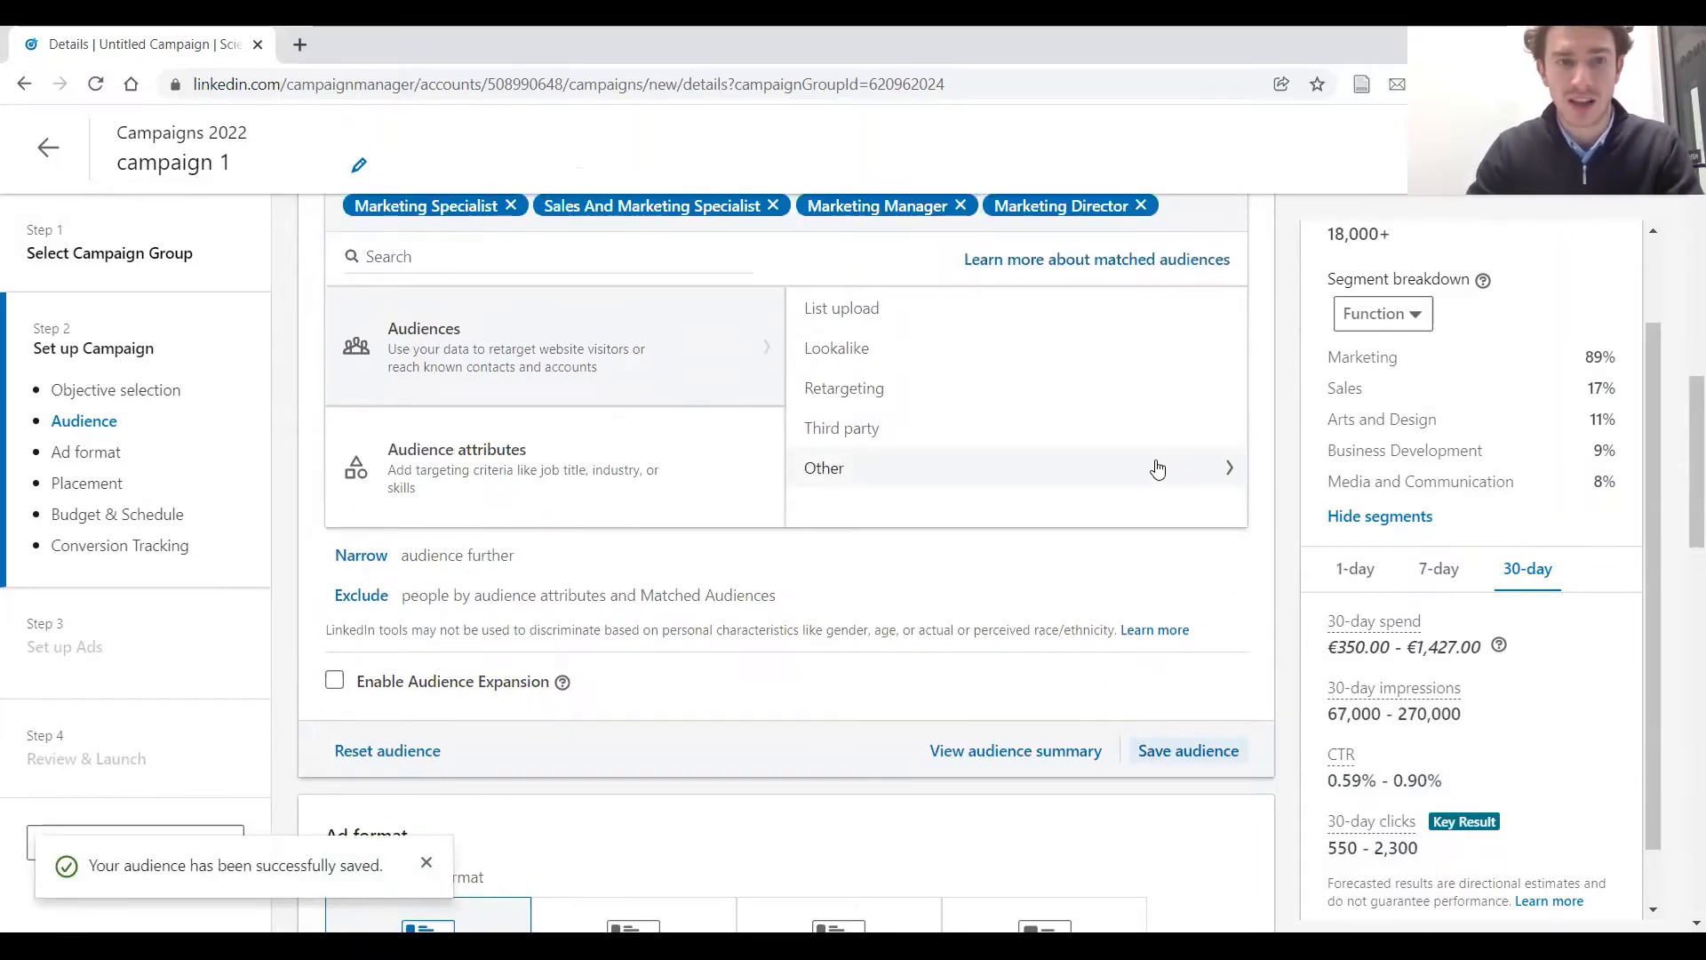
pyautogui.scroll(-6, 1157, 469)
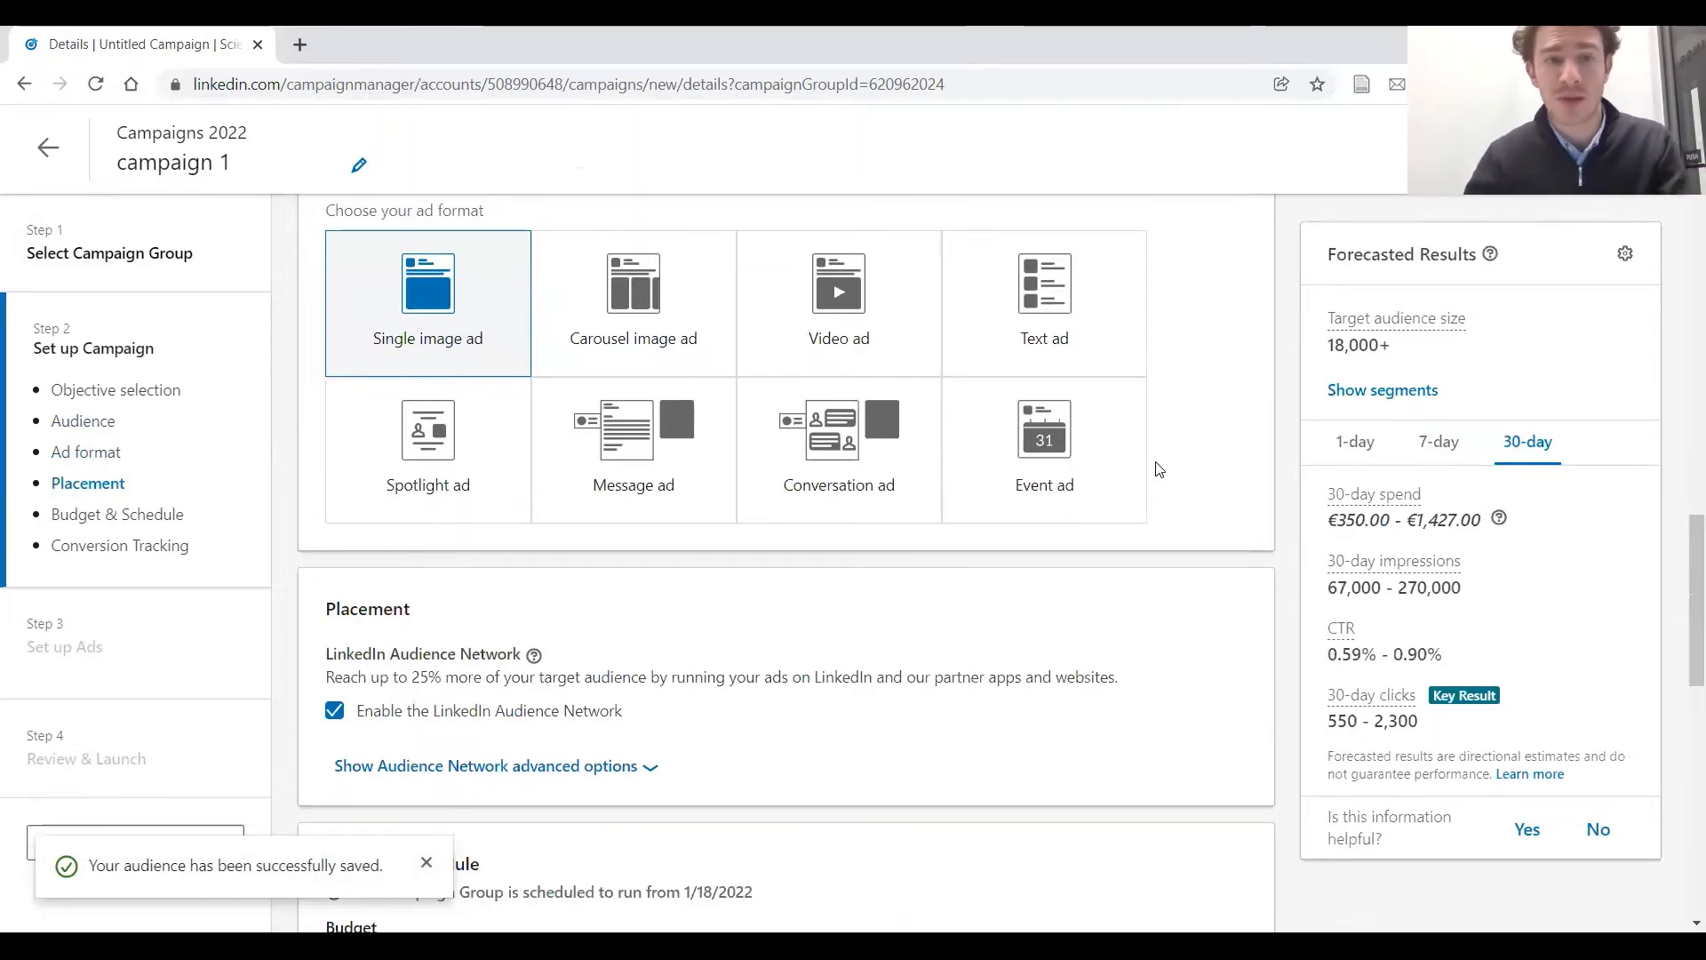
pyautogui.scroll(1, 1191, 472)
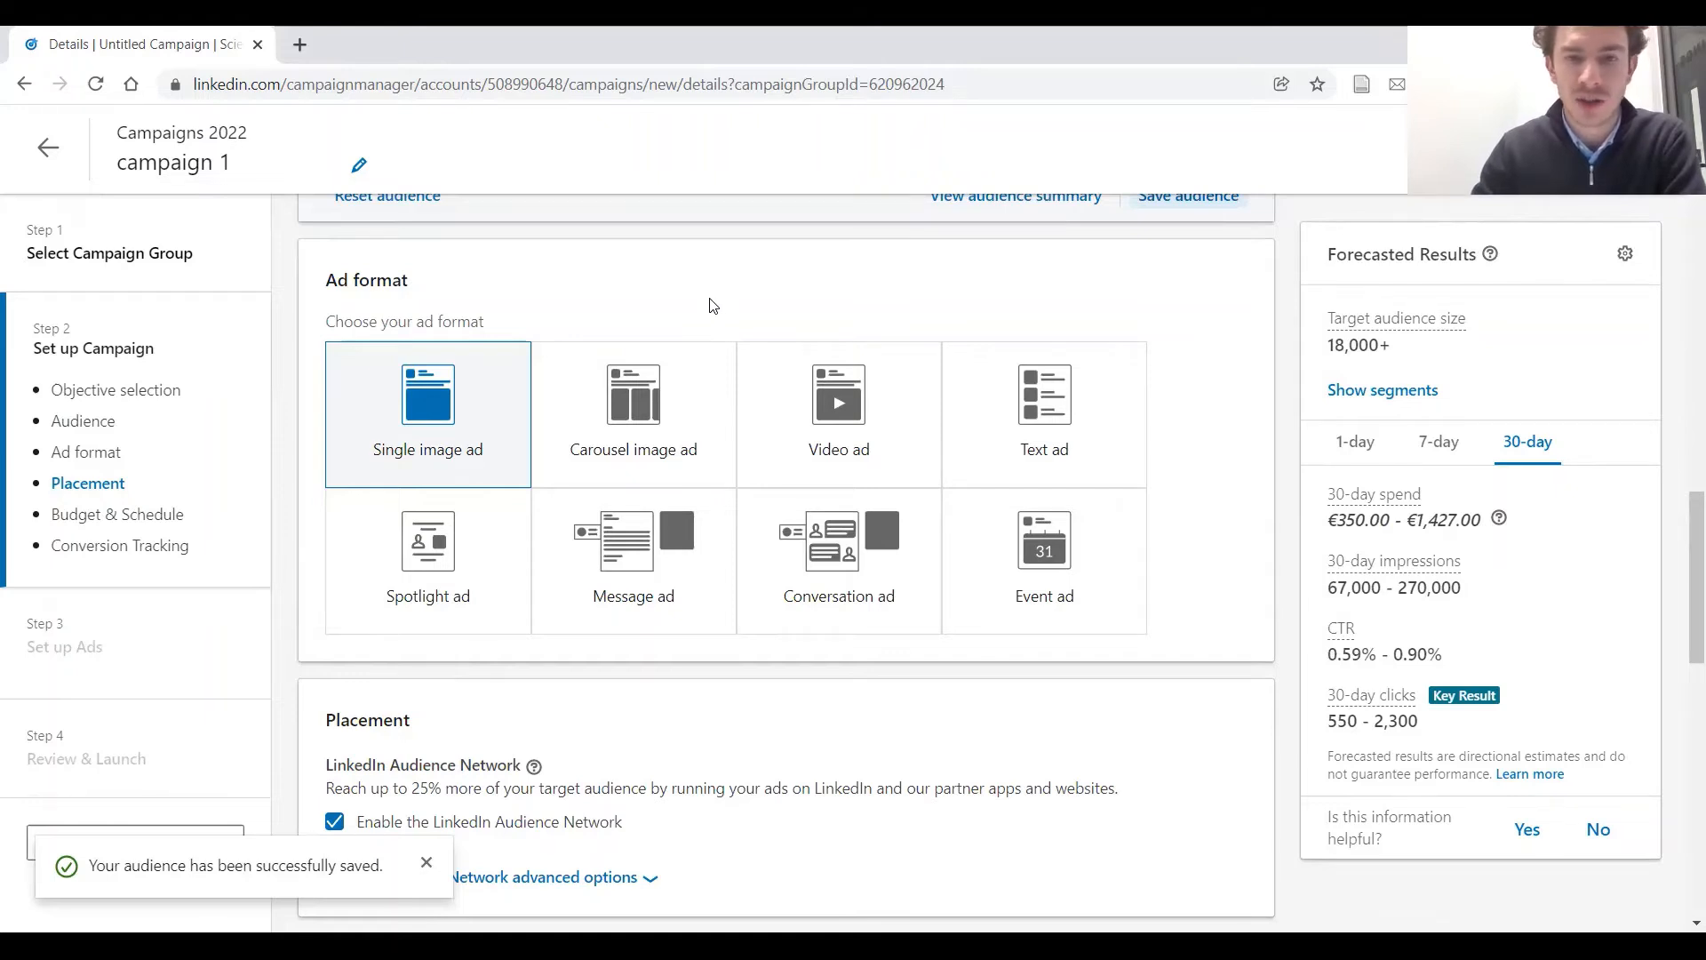
pyautogui.moveTo(814, 348)
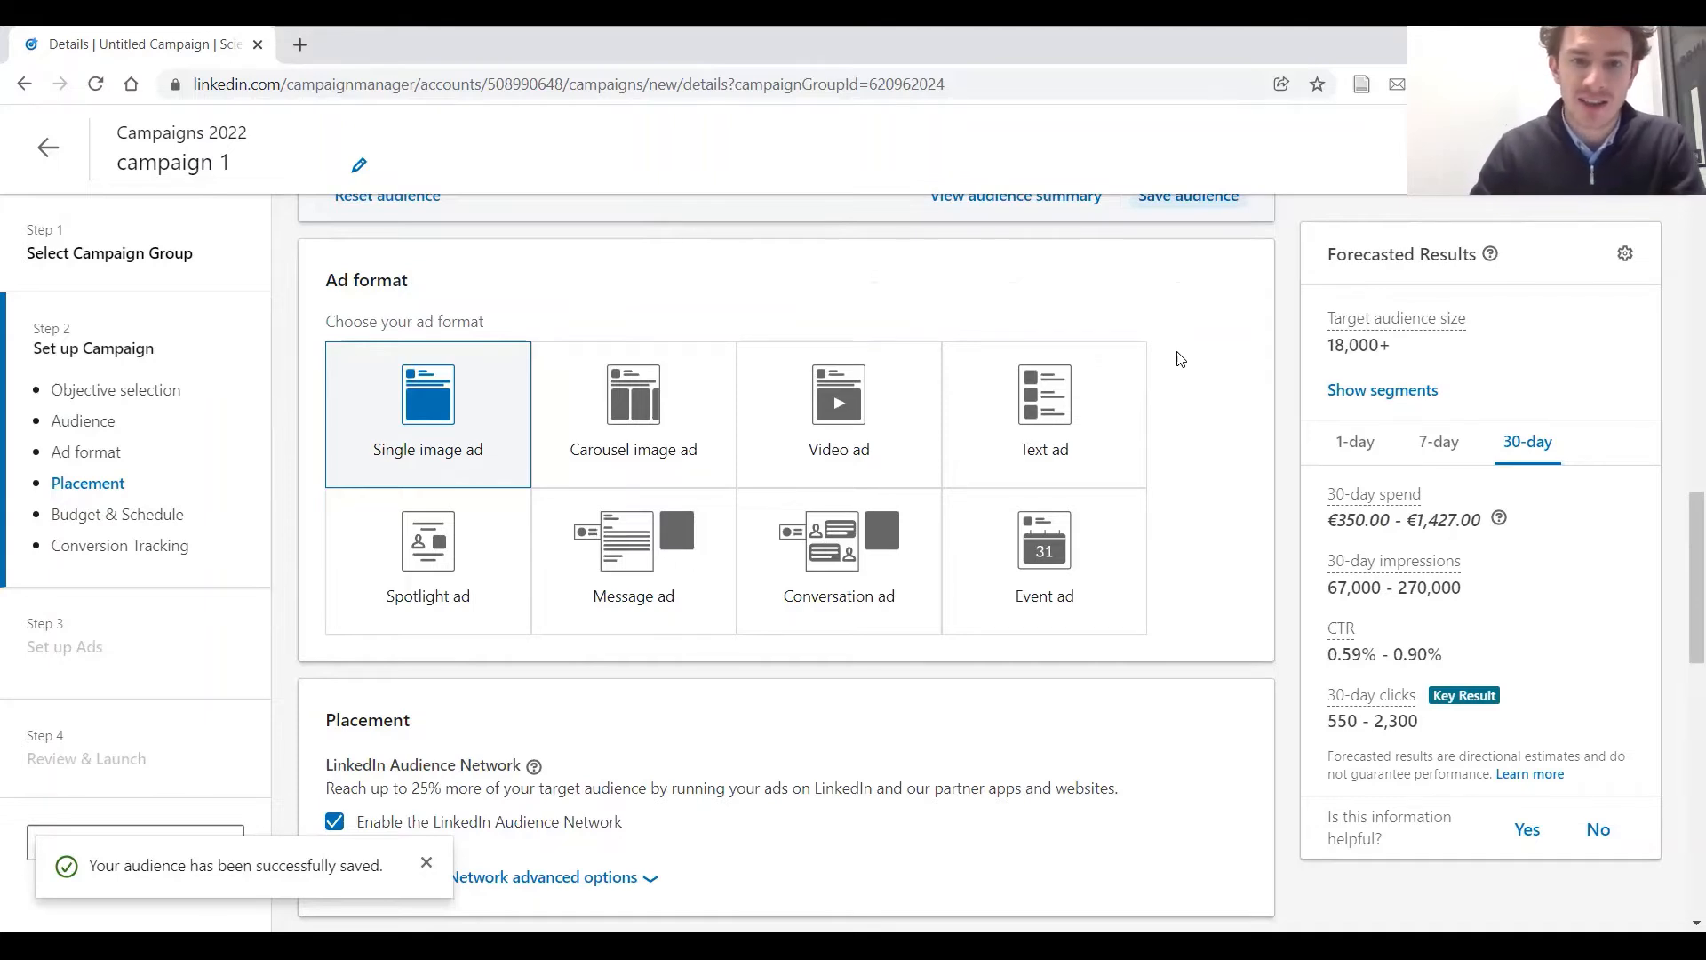
pyautogui.moveTo(483, 563)
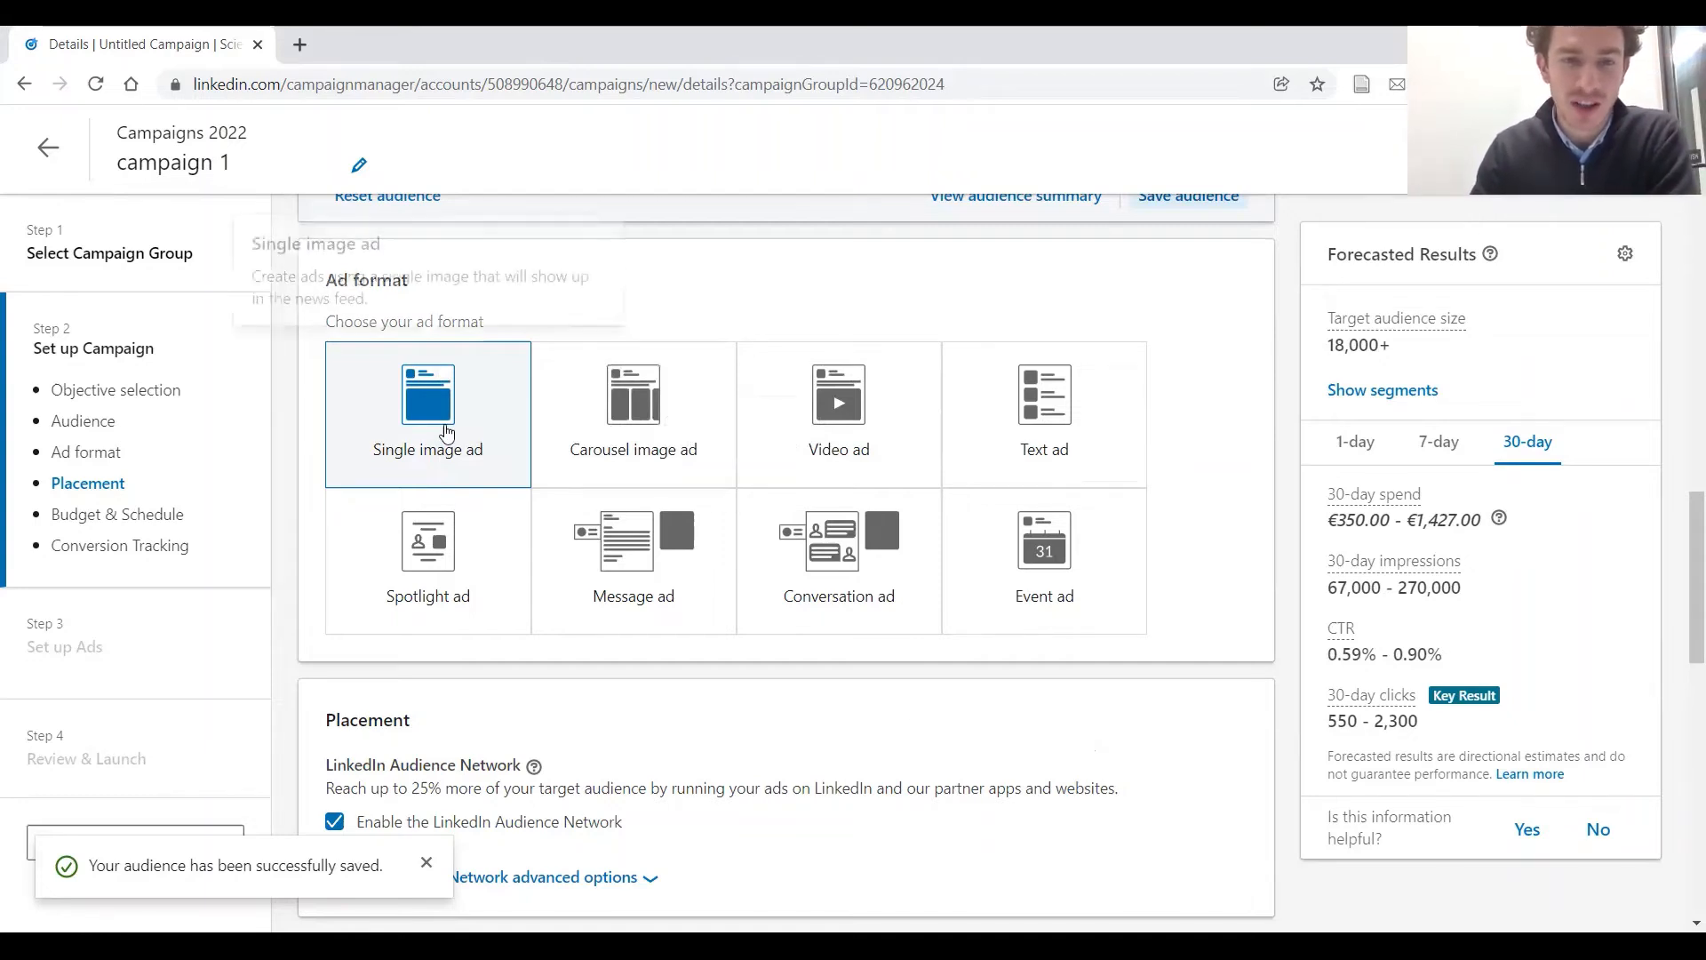
pyautogui.scroll(-1, 485, 427)
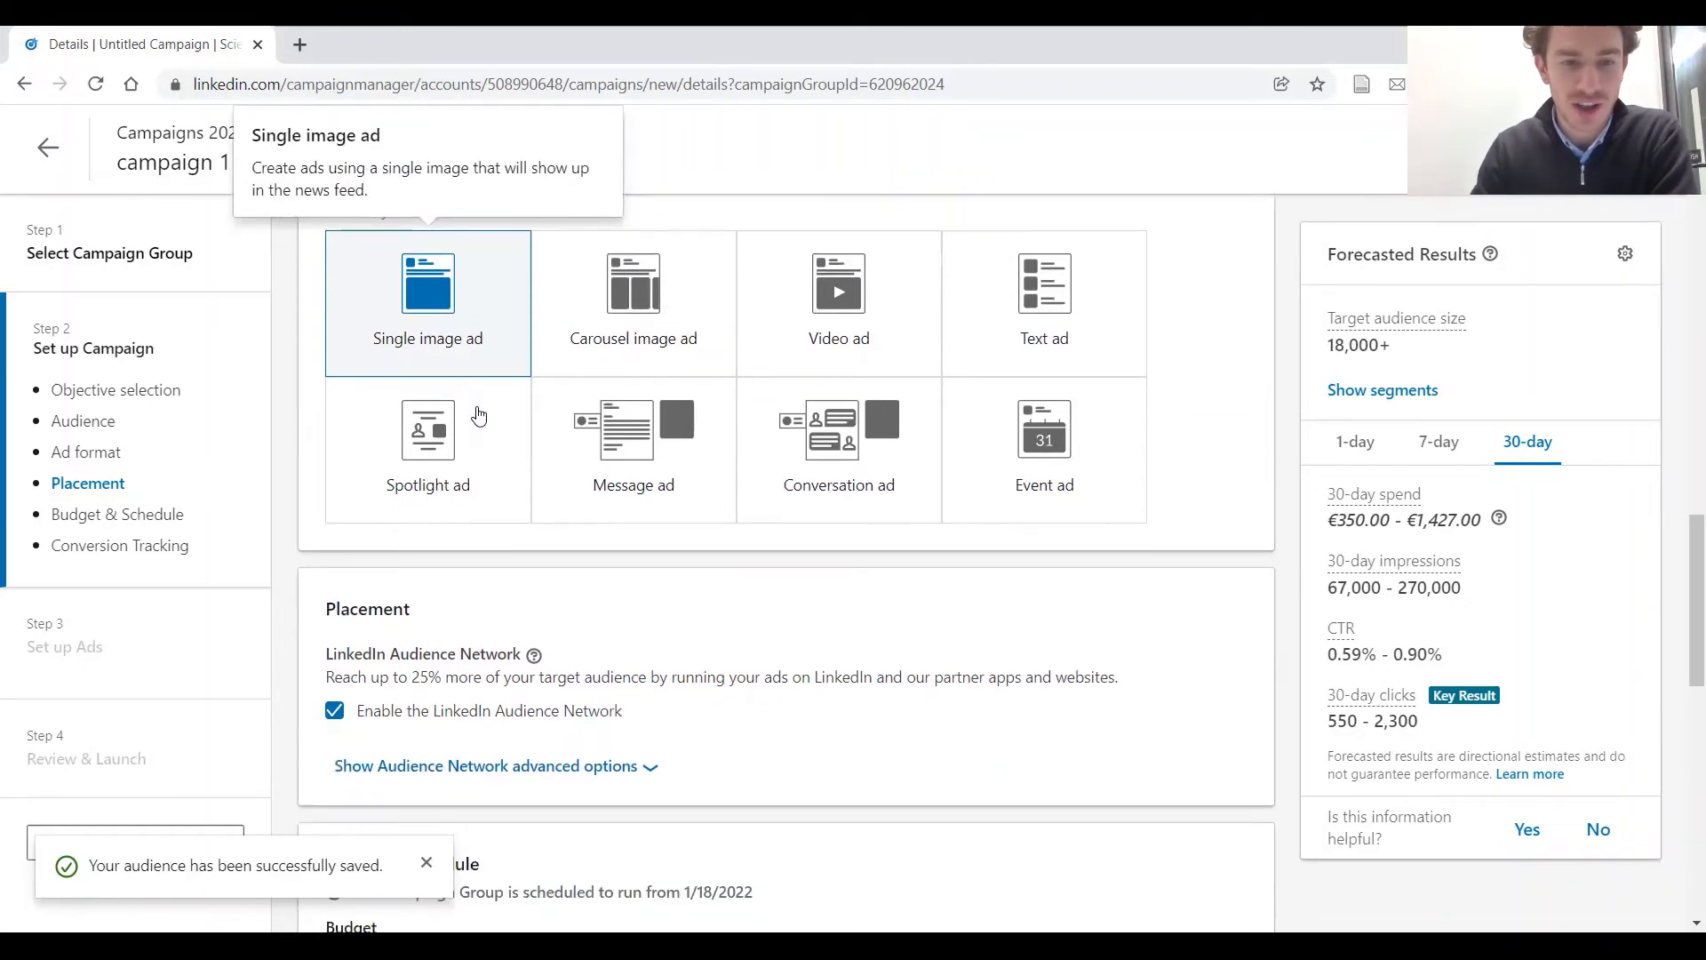
pyautogui.scroll(-2, 1014, 419)
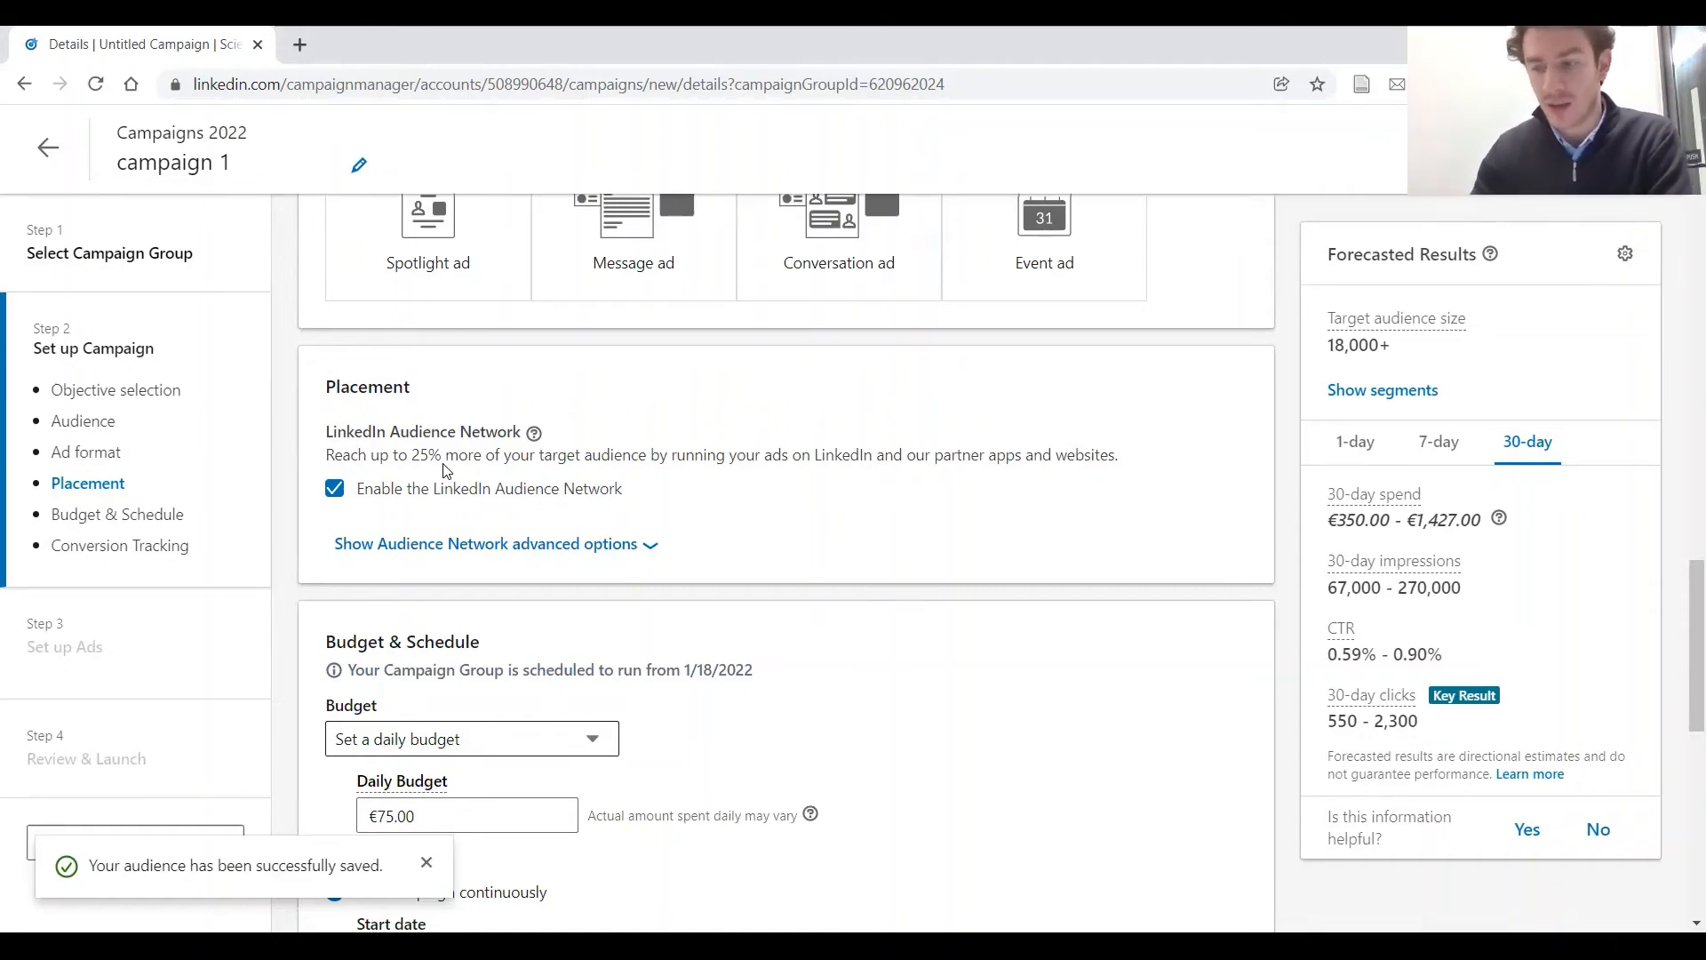
pyautogui.click(335, 489)
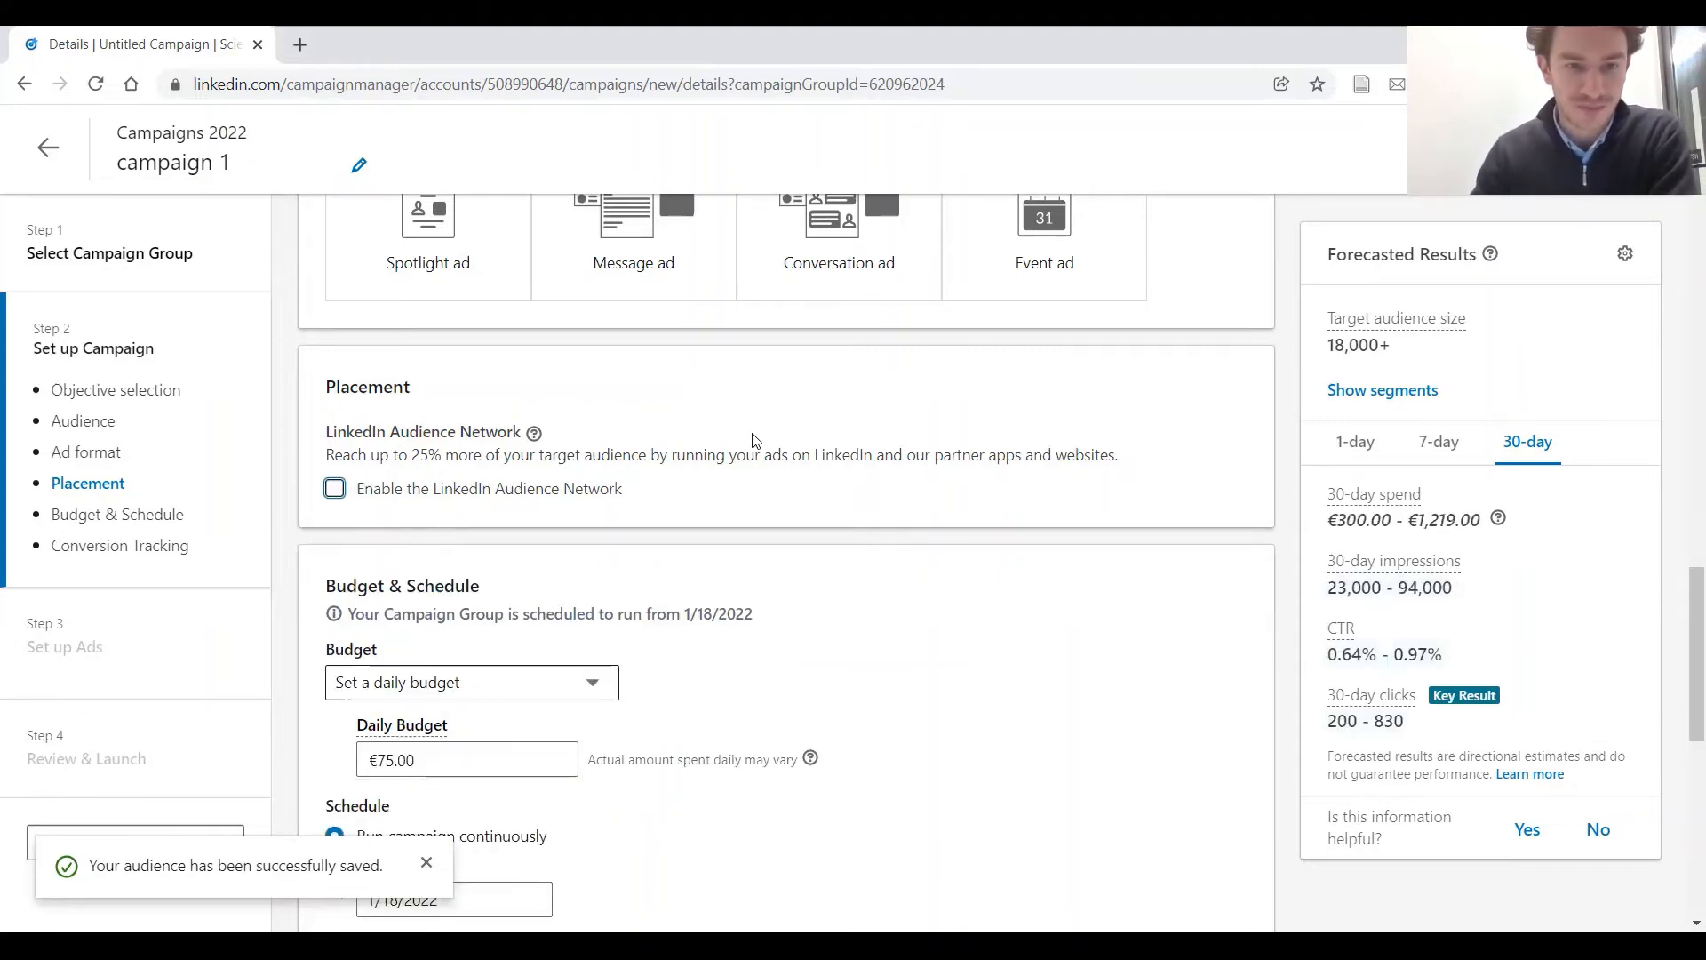
# Use the daily budget option for the campaign and set the daily budget to €10
pyautogui.scroll(-1, 779, 412)
pyautogui.scroll(-1, 902, 387)
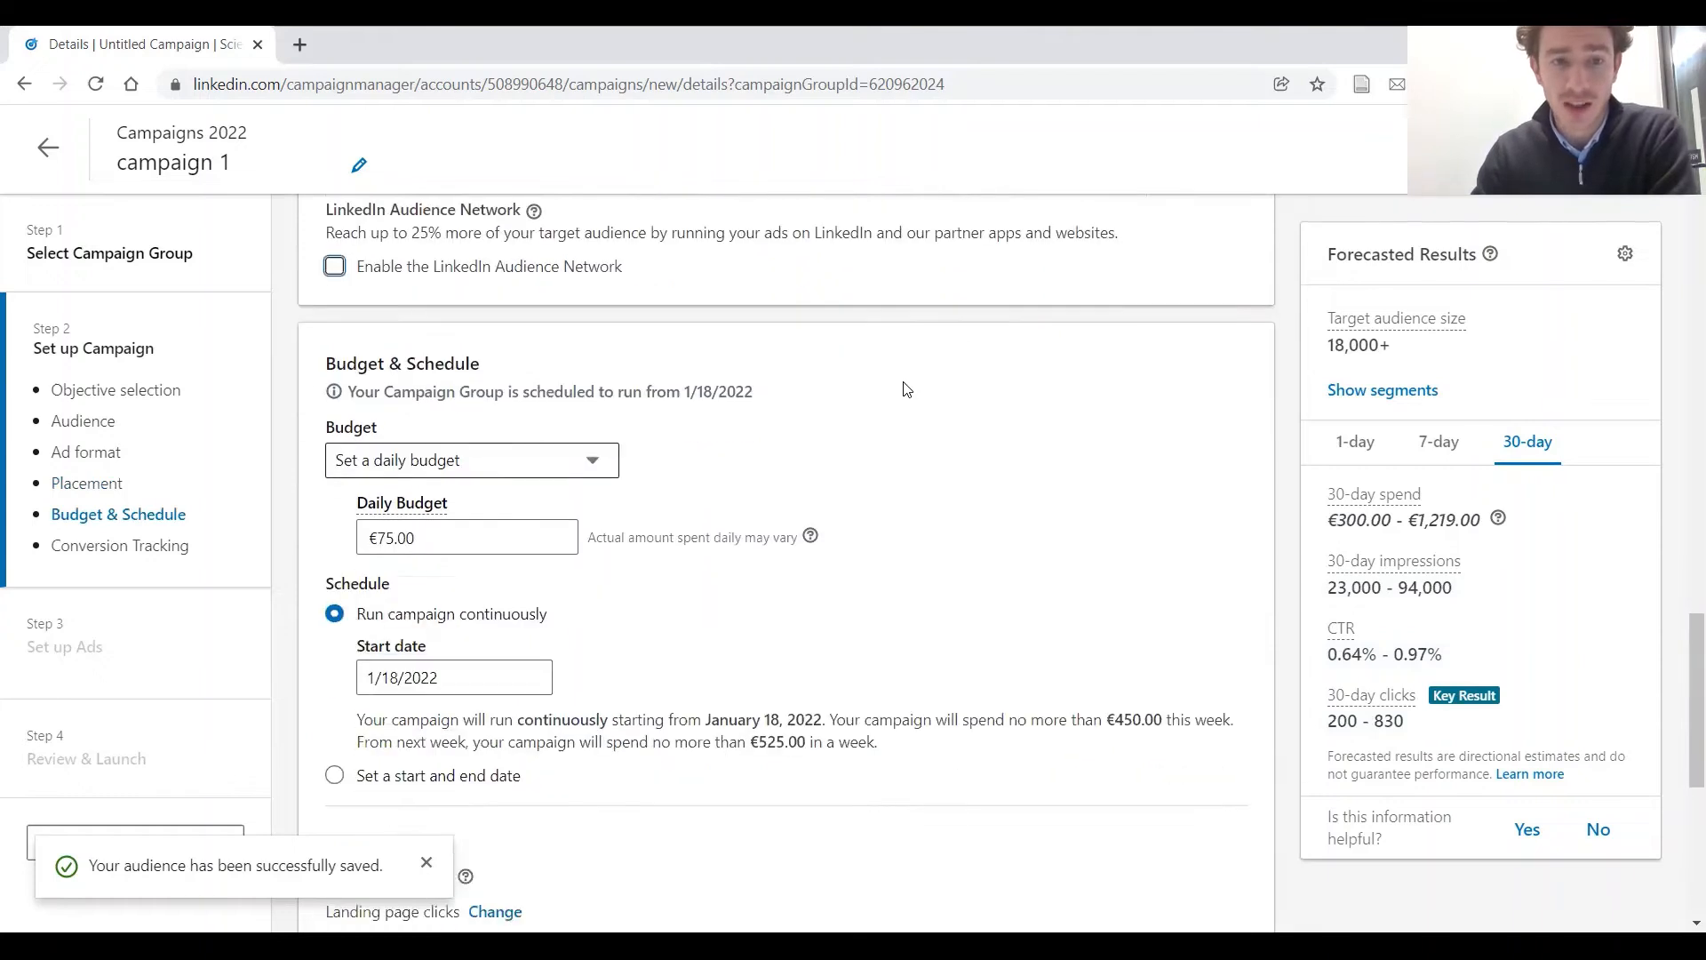
pyautogui.scroll(-1, 902, 387)
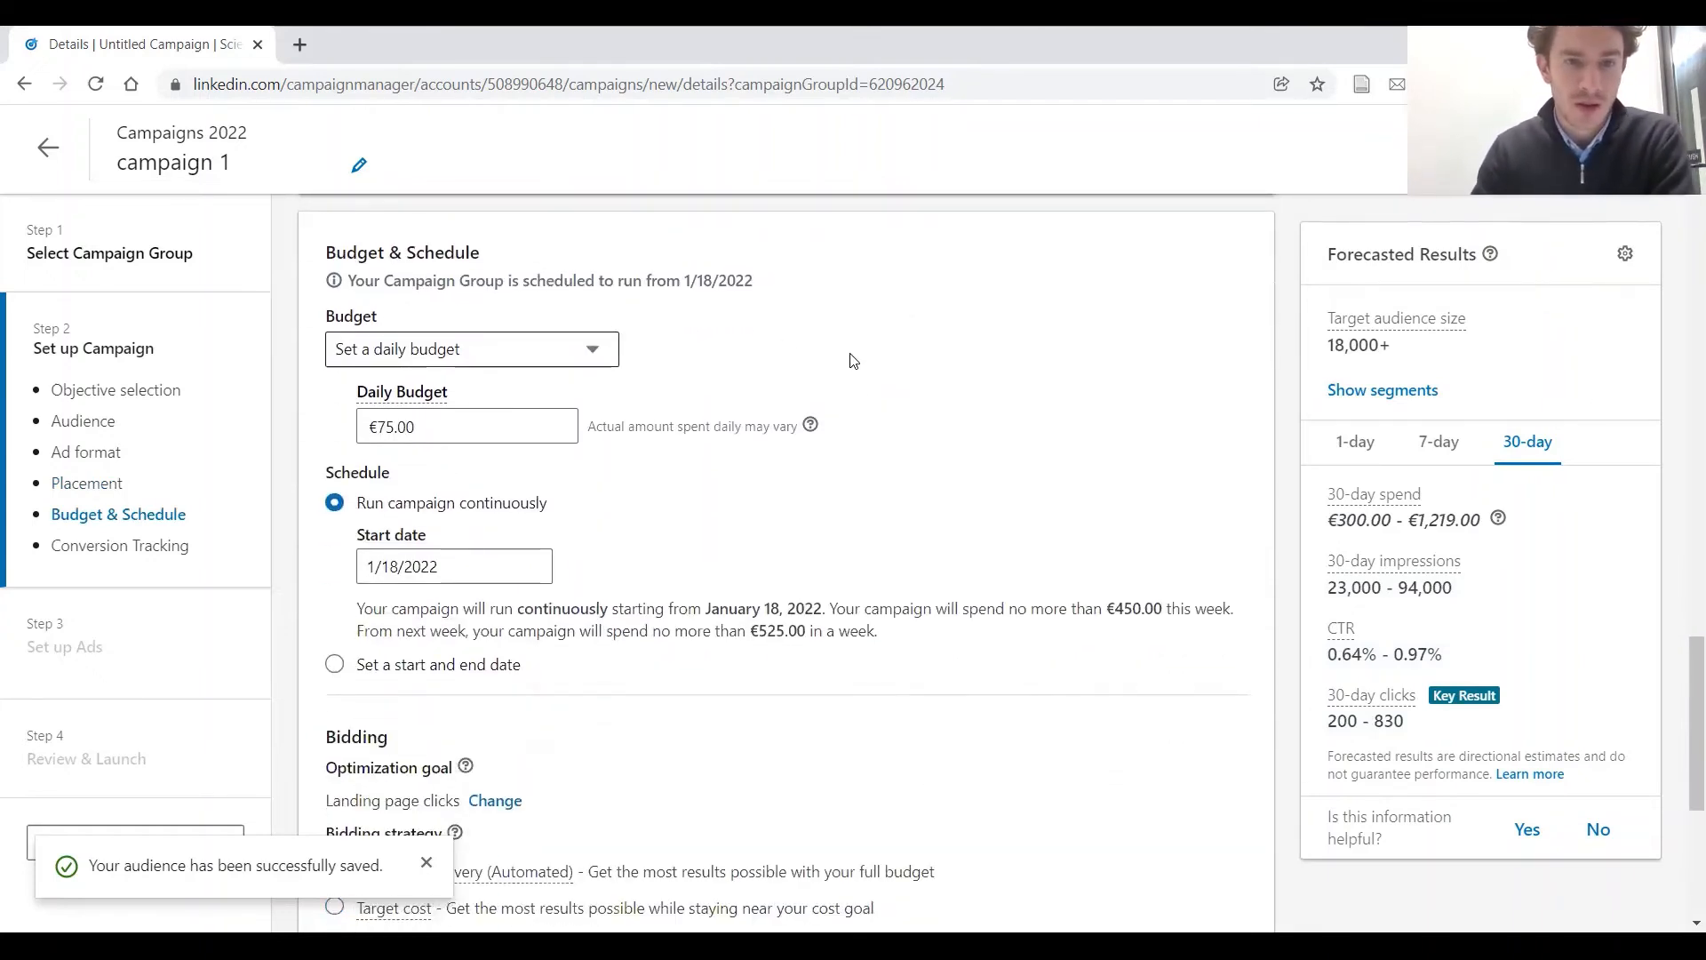
pyautogui.click(611, 347)
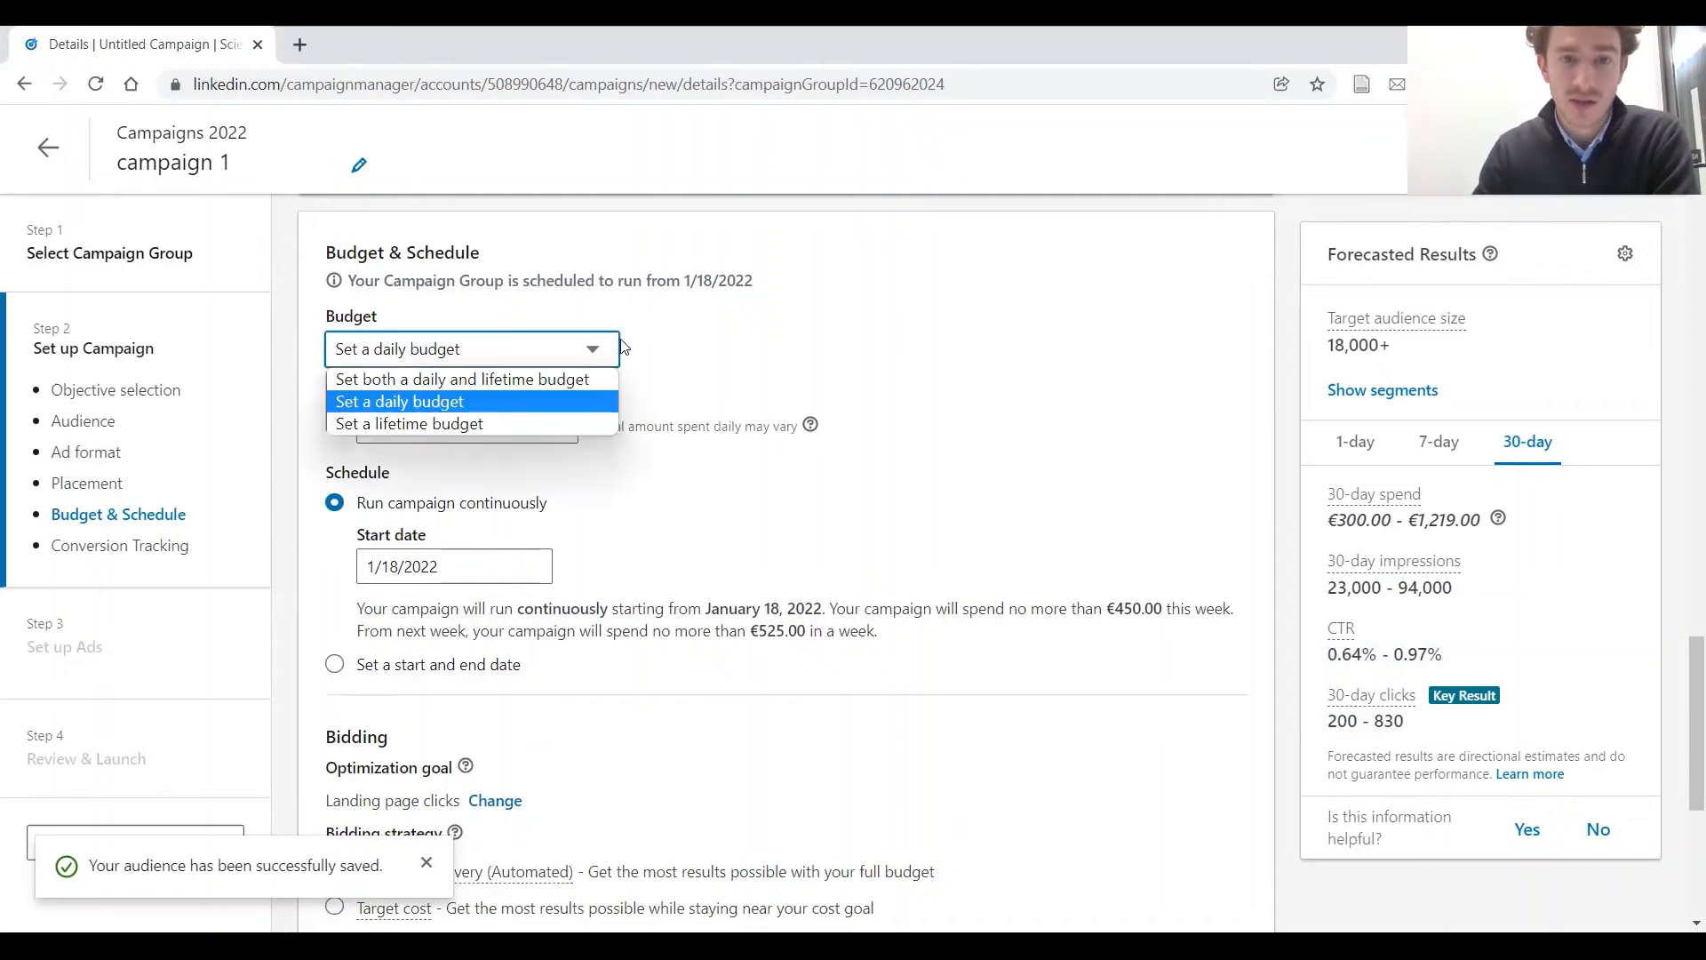
pyautogui.click(528, 412)
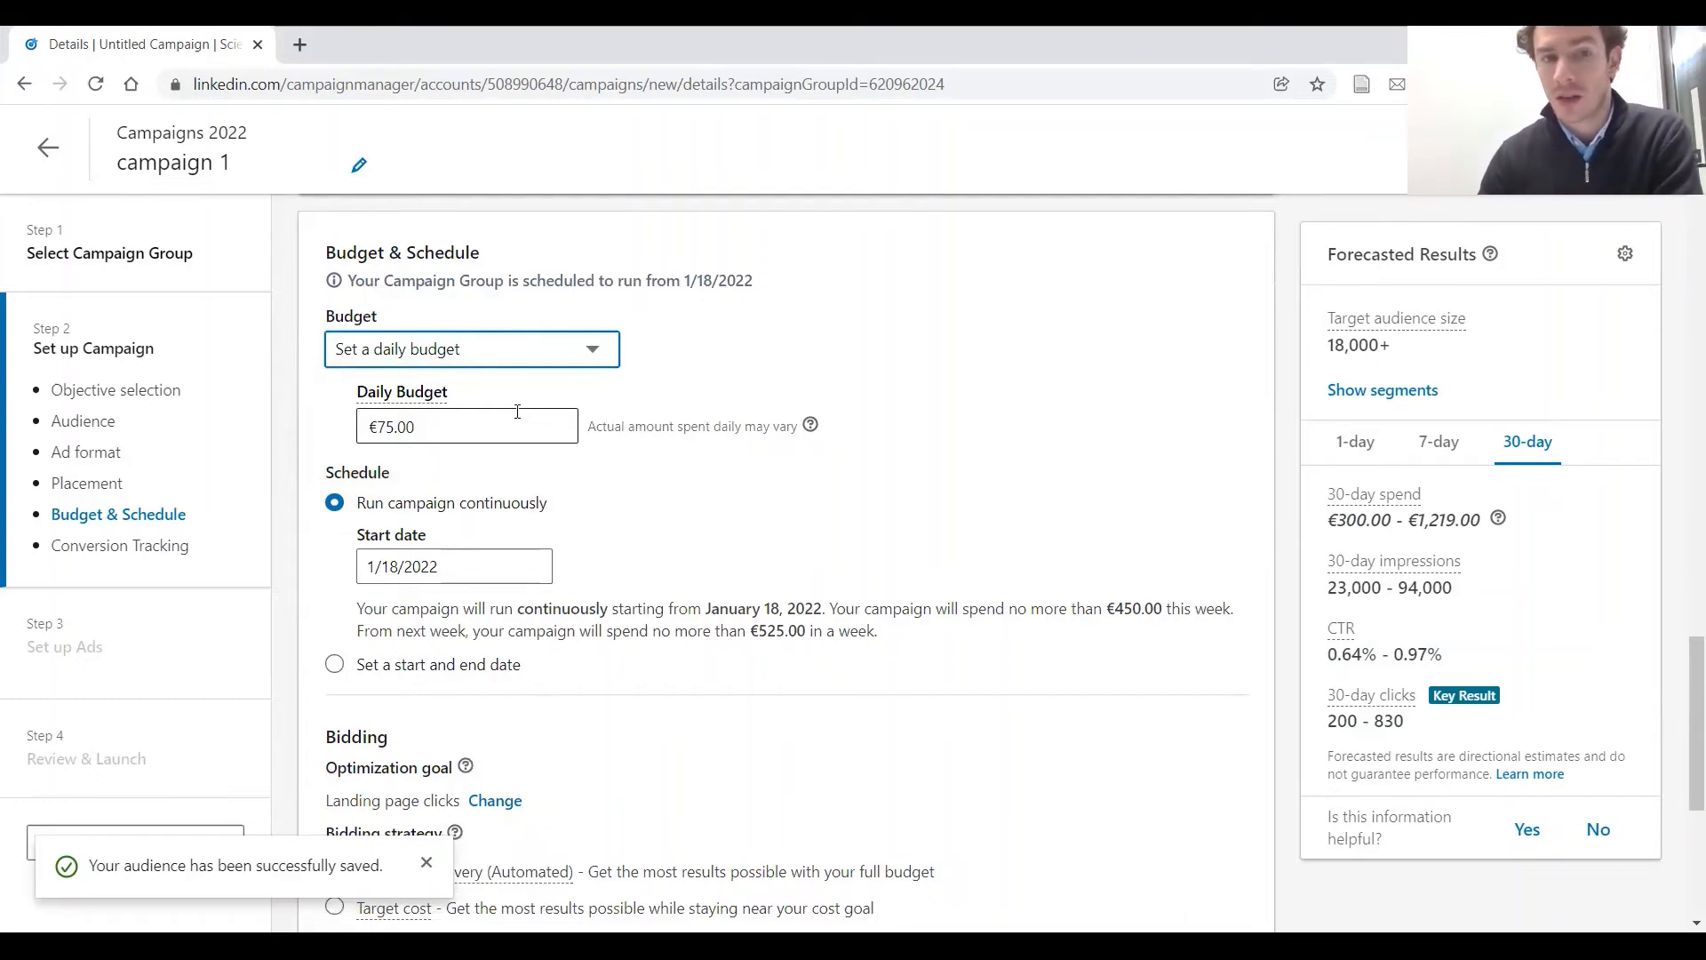
pyautogui.click(378, 427)
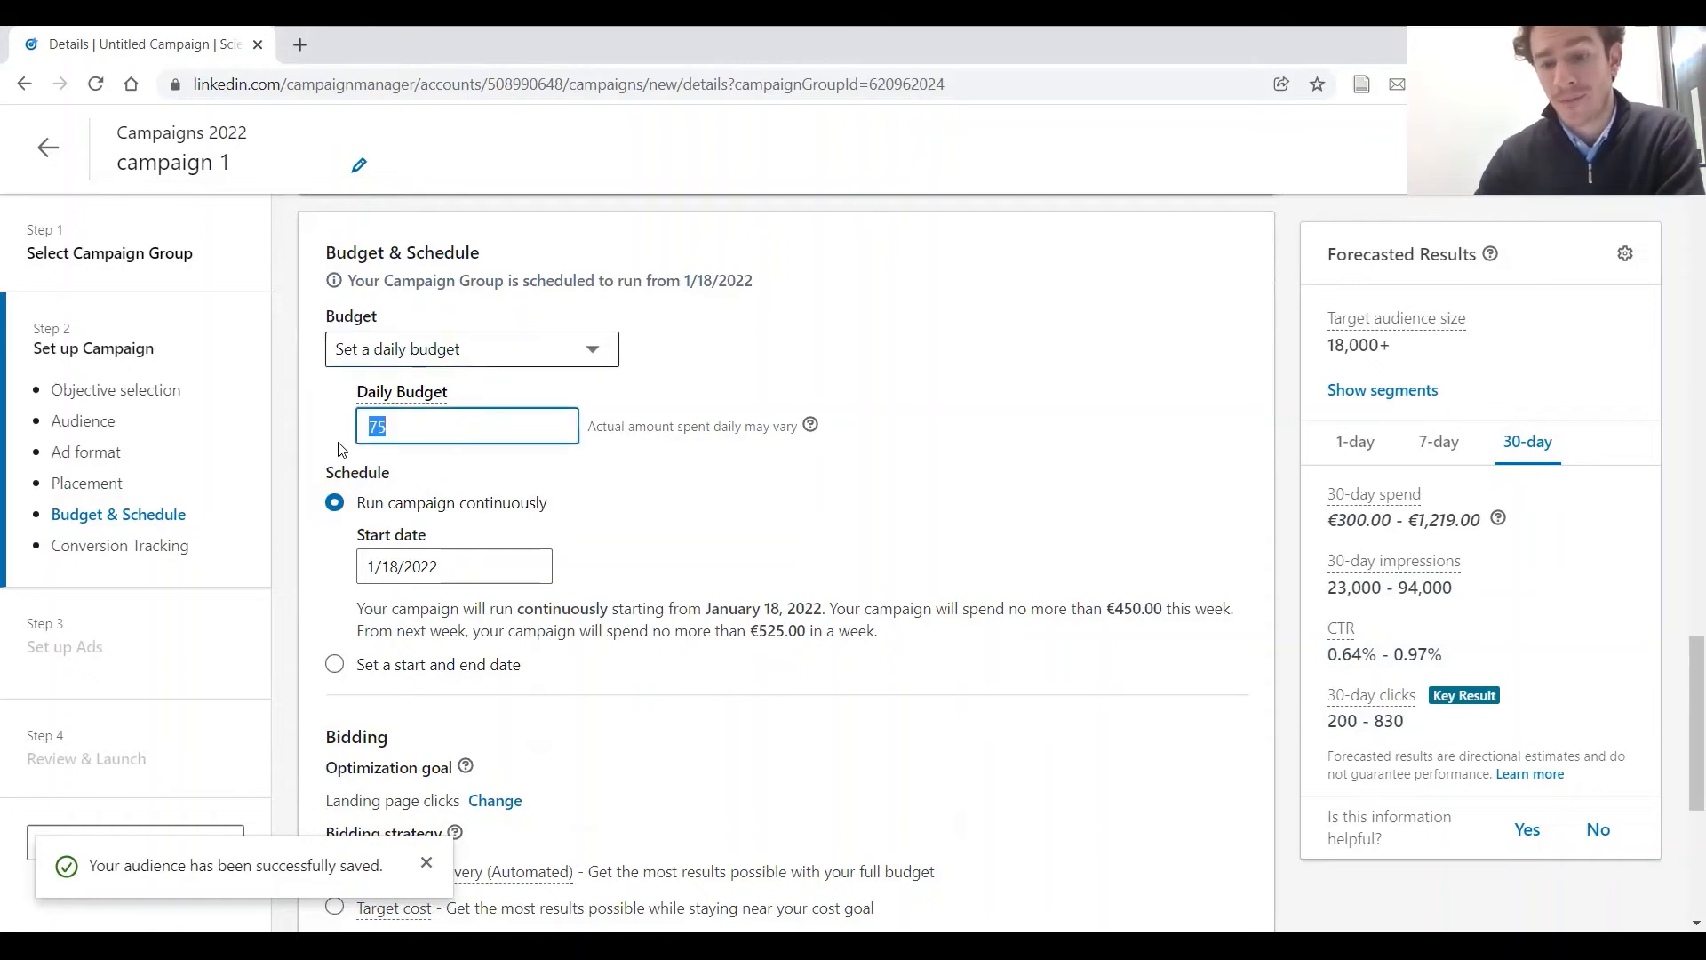
pyautogui.press('BackSpace')
pyautogui.write('10')
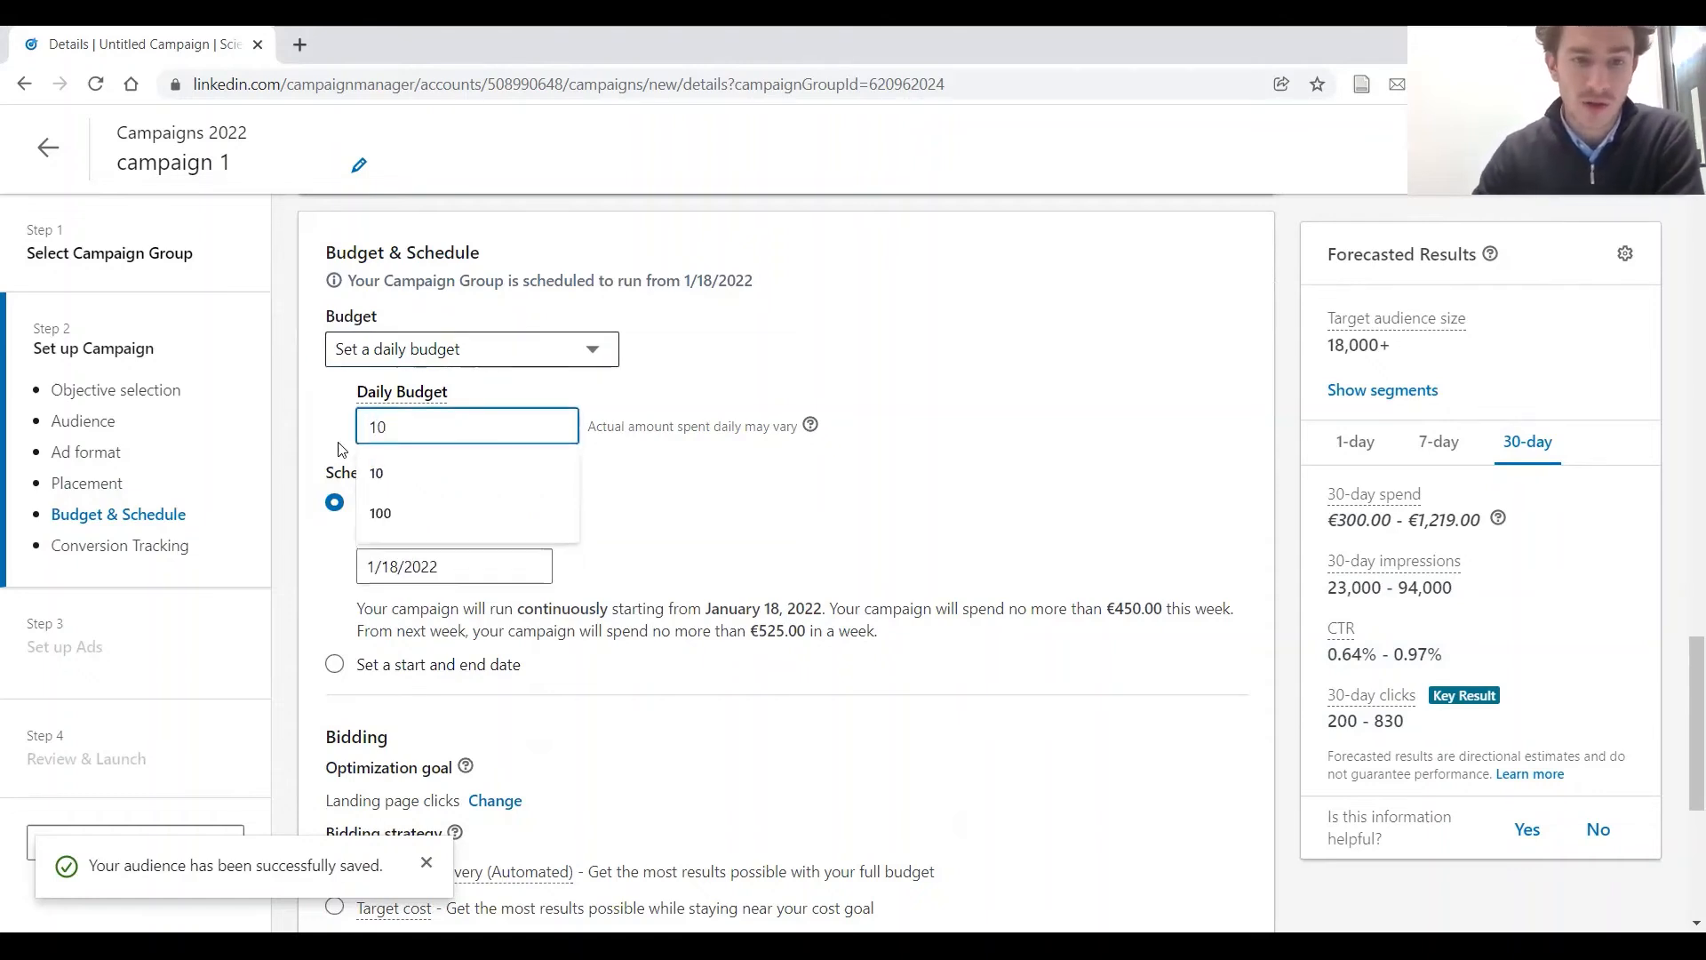
pyautogui.click(663, 444)
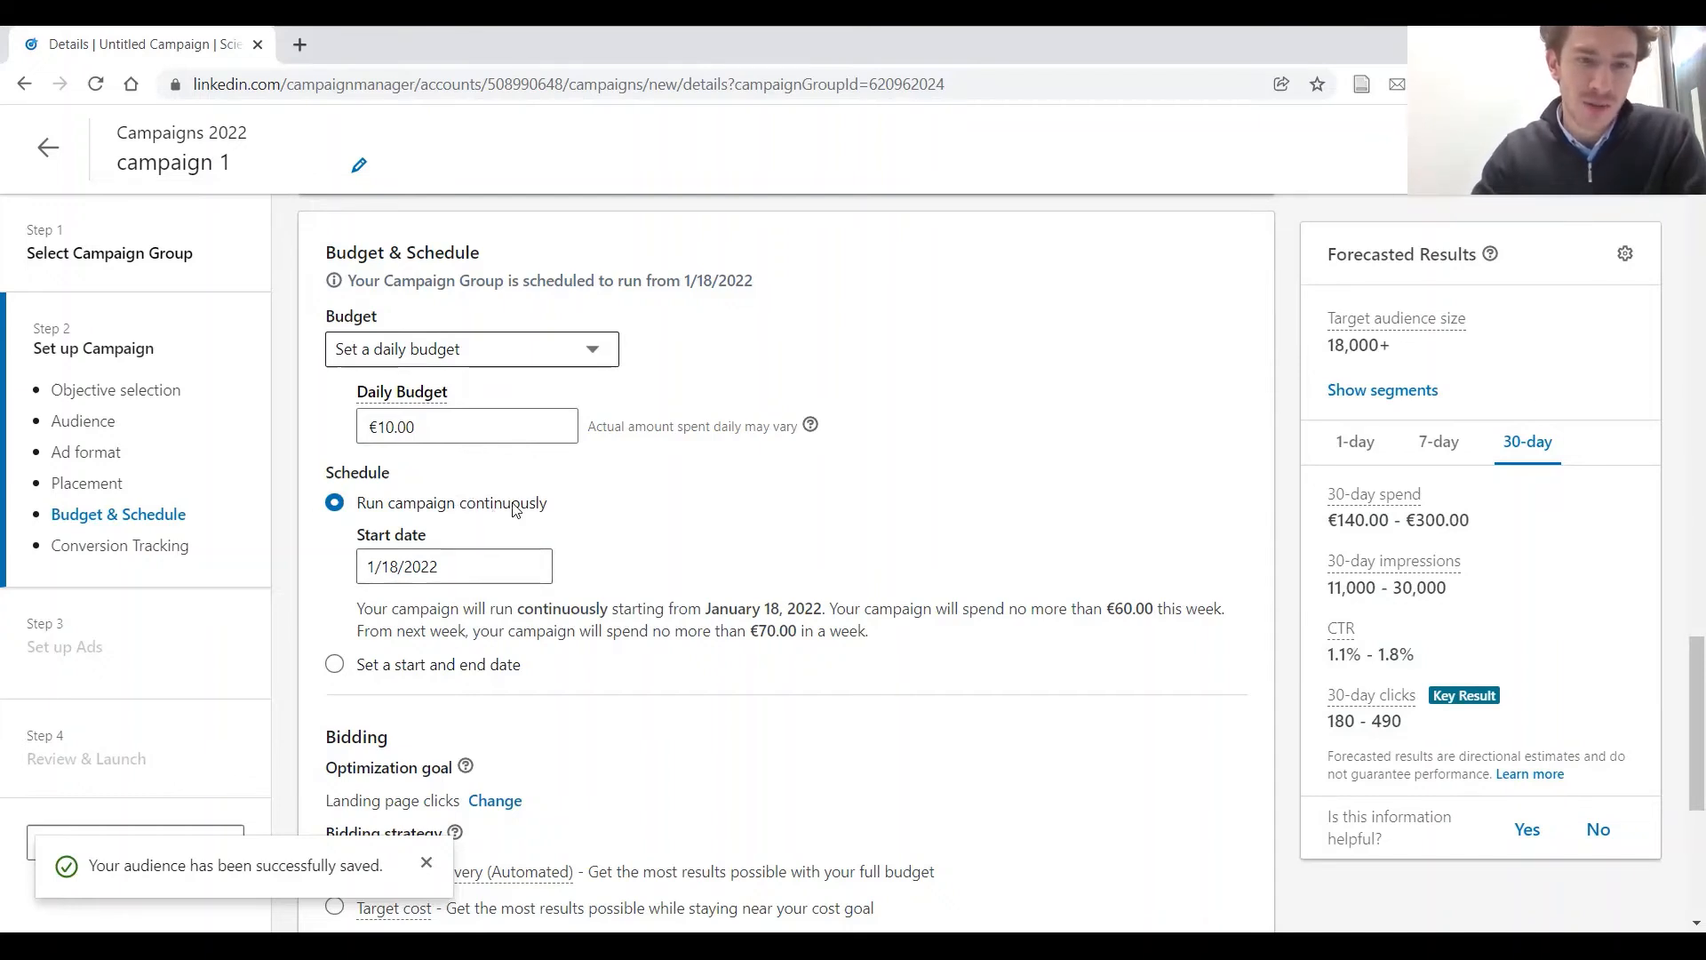
# Schedule the campaign with a start and end date, and set the end date to 2/1/2022
pyautogui.click(340, 665)
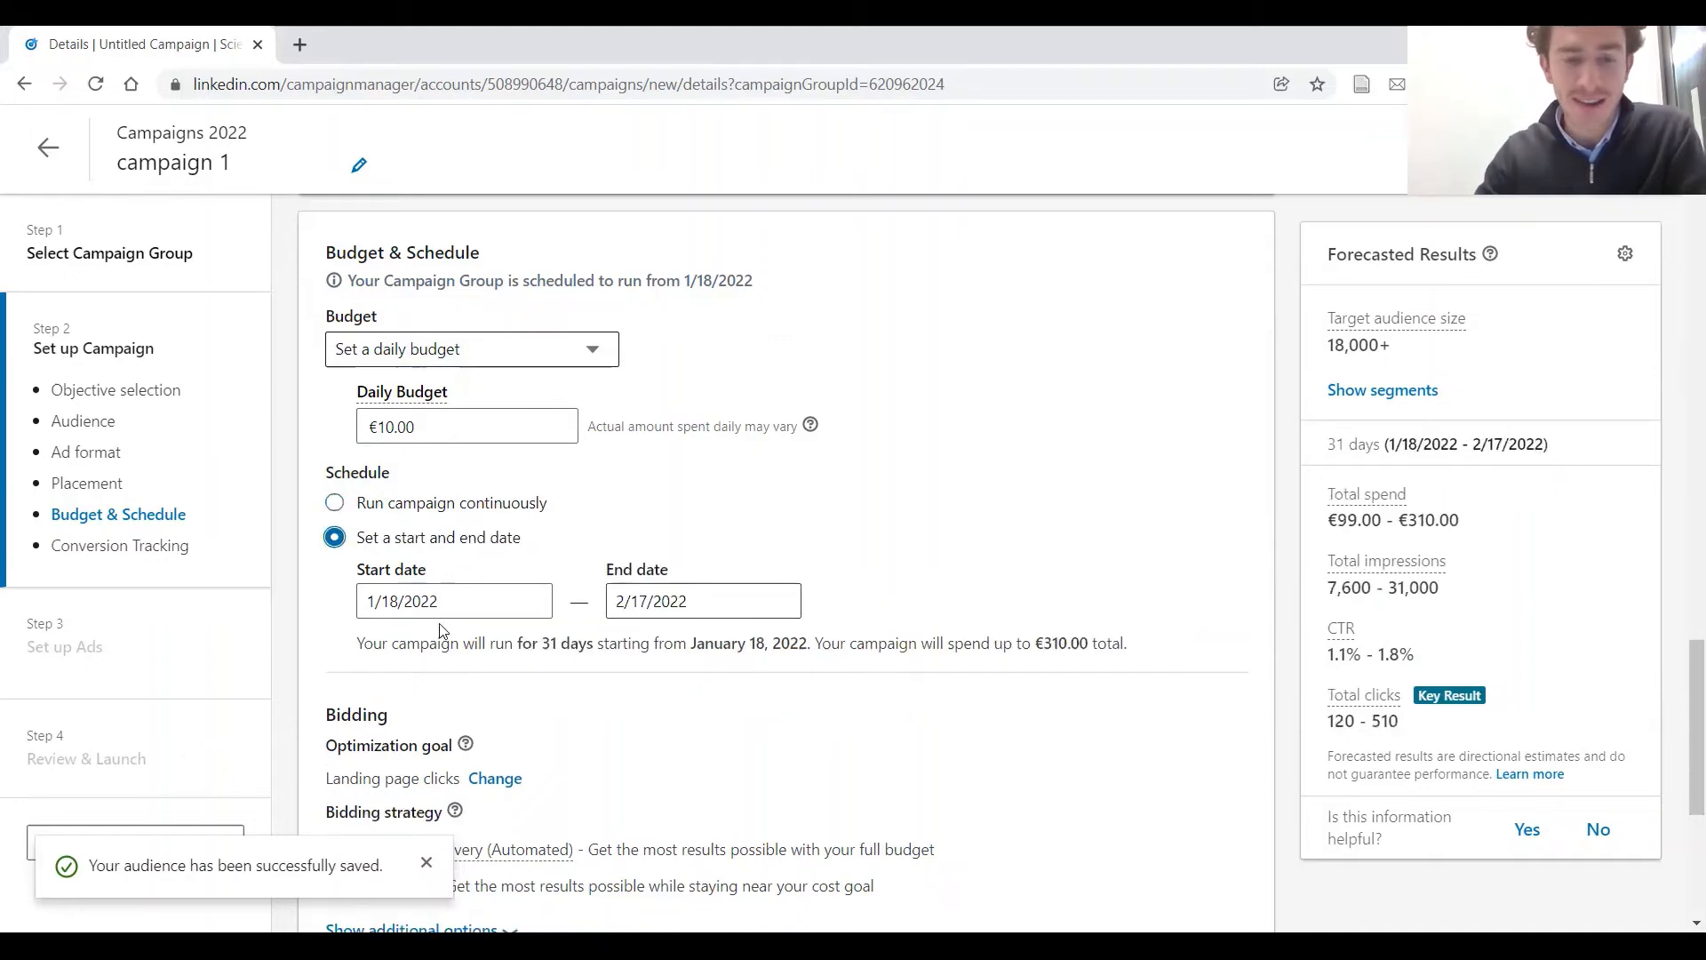
pyautogui.click(722, 602)
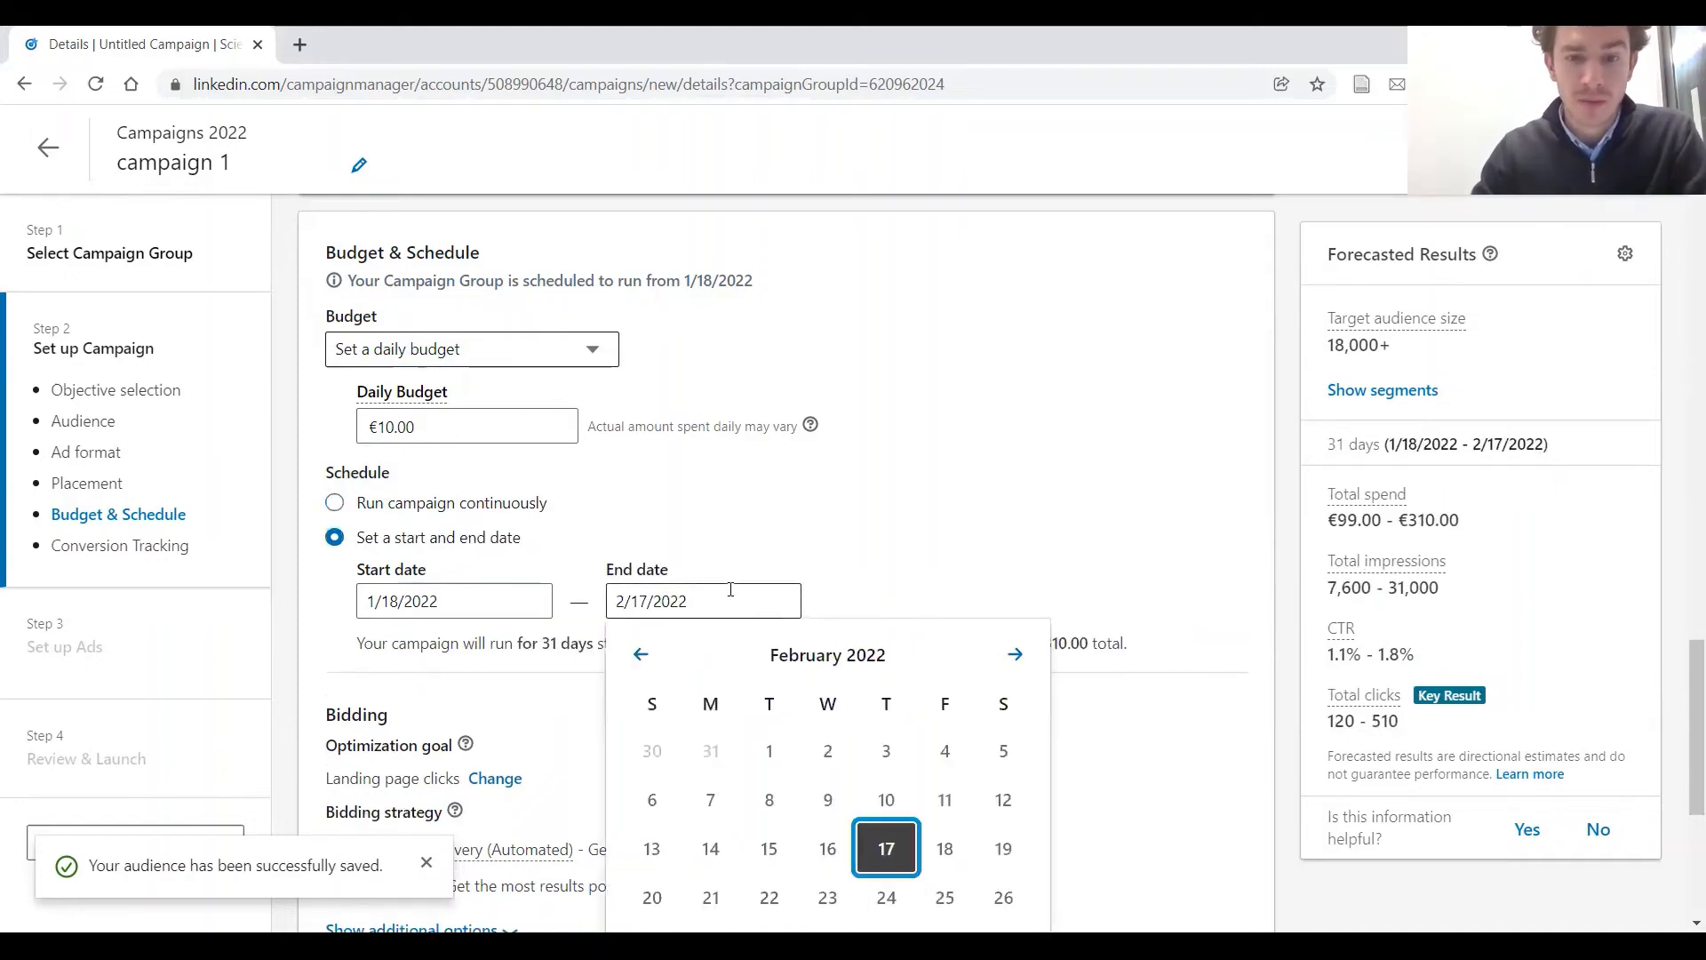
pyautogui.scroll(-1, 906, 444)
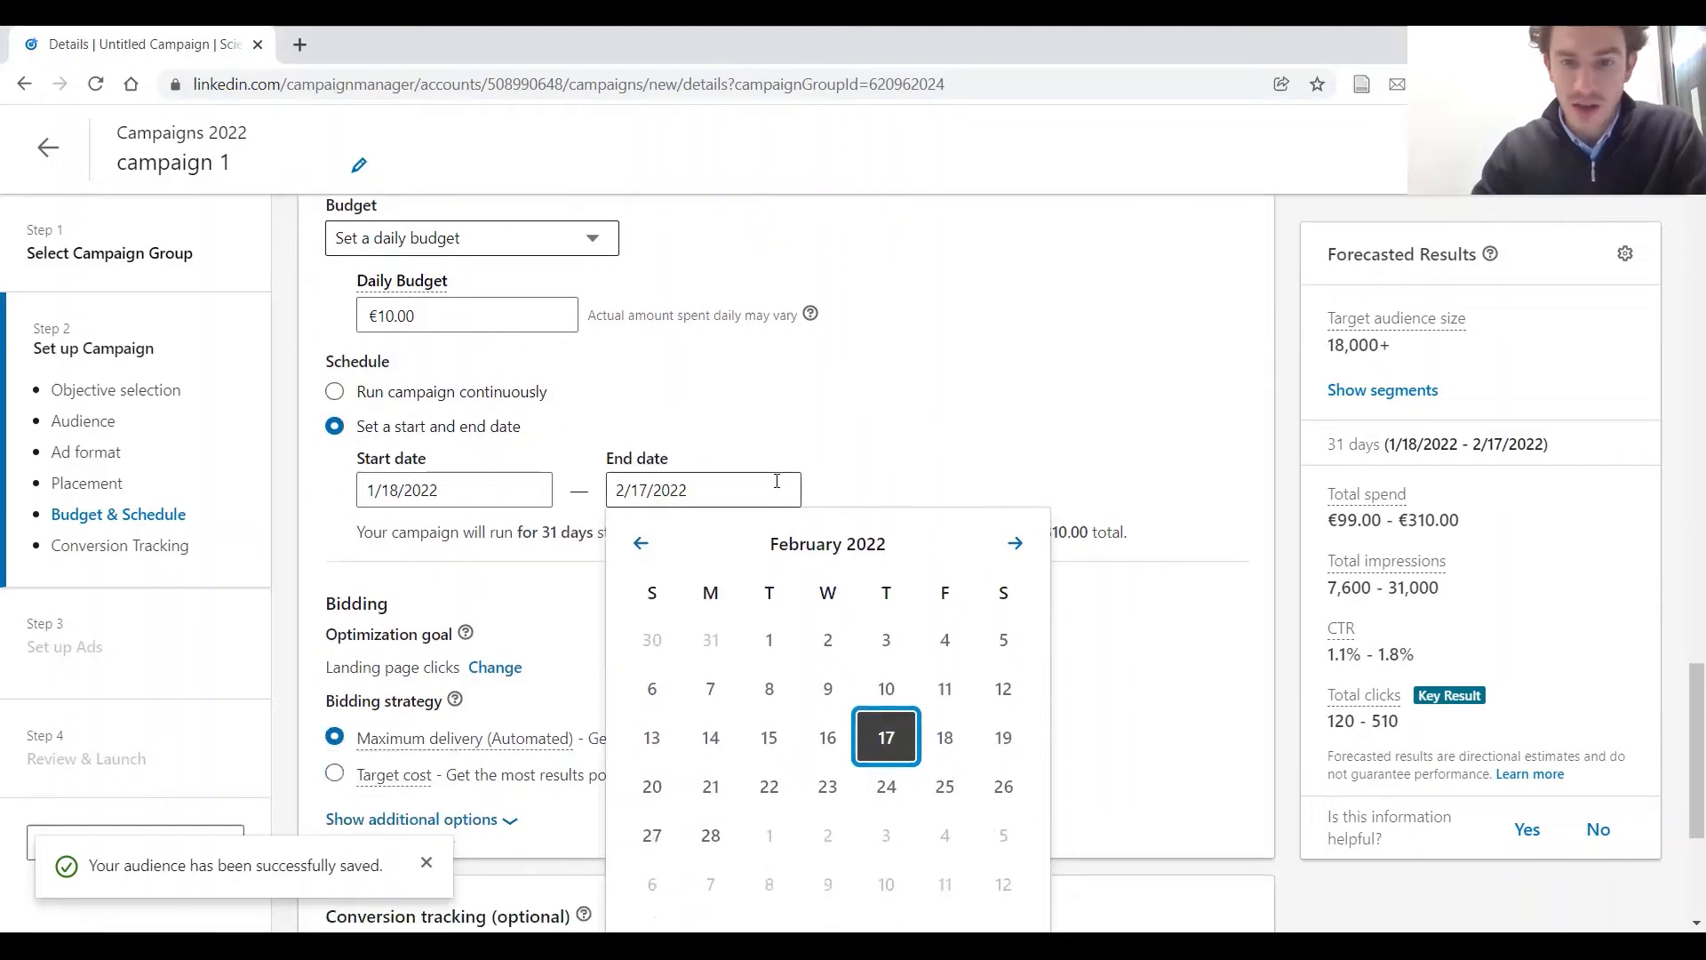
pyautogui.click(640, 542)
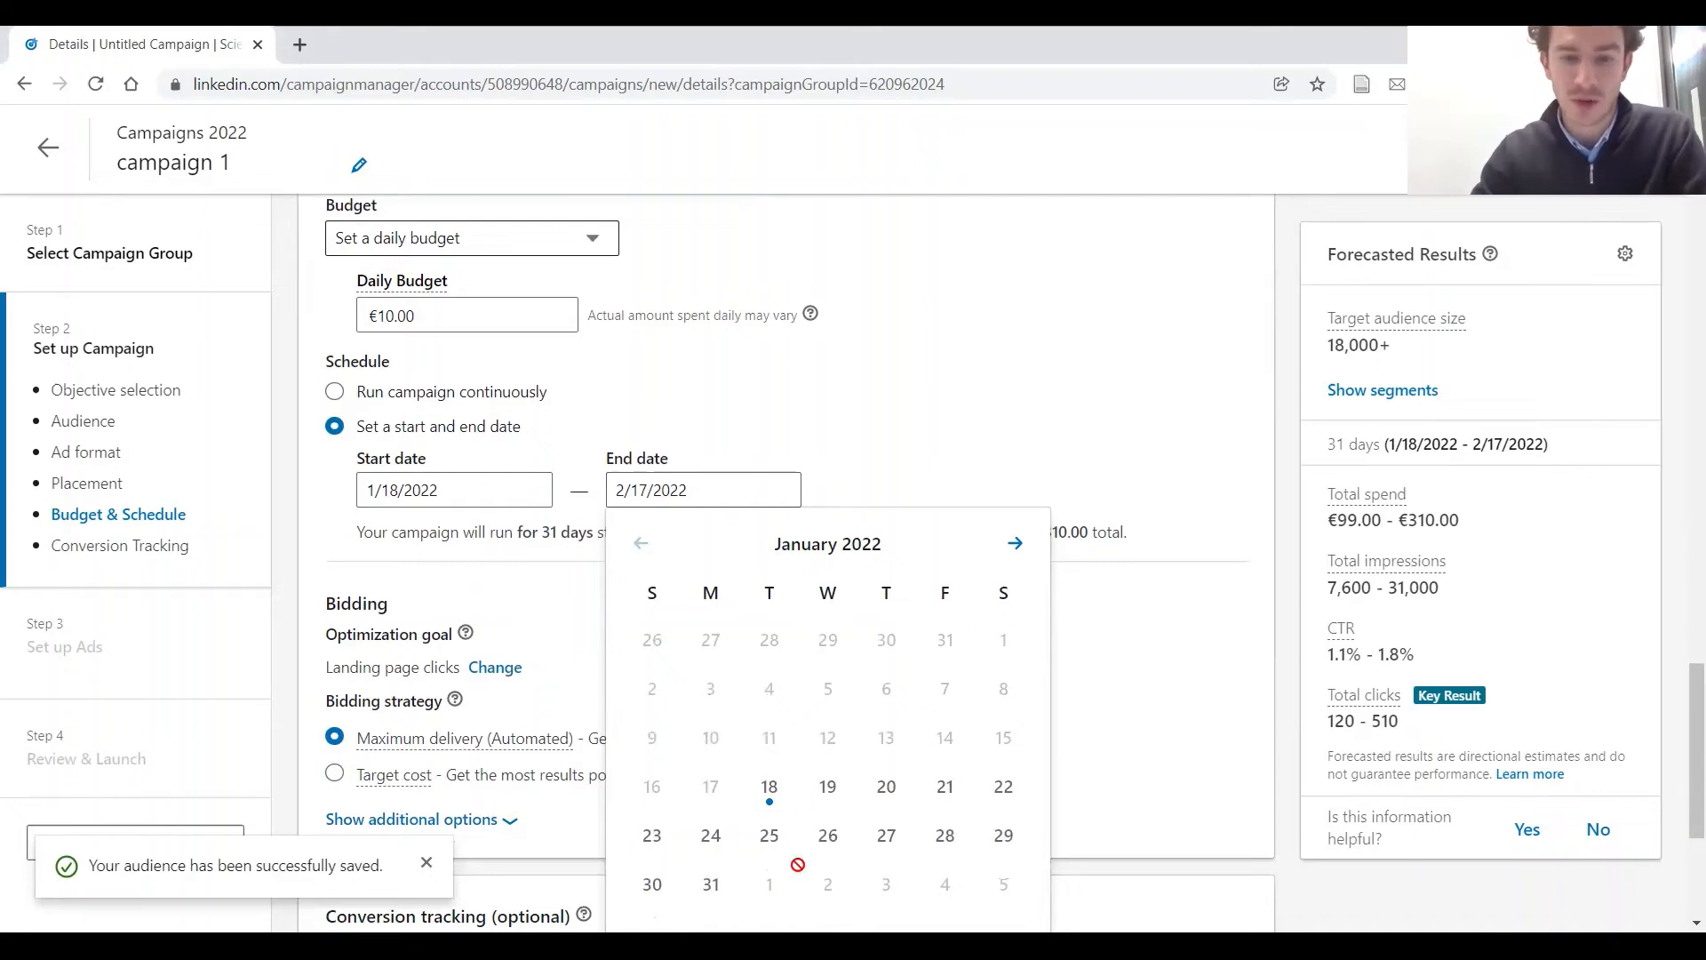
pyautogui.click(1020, 537)
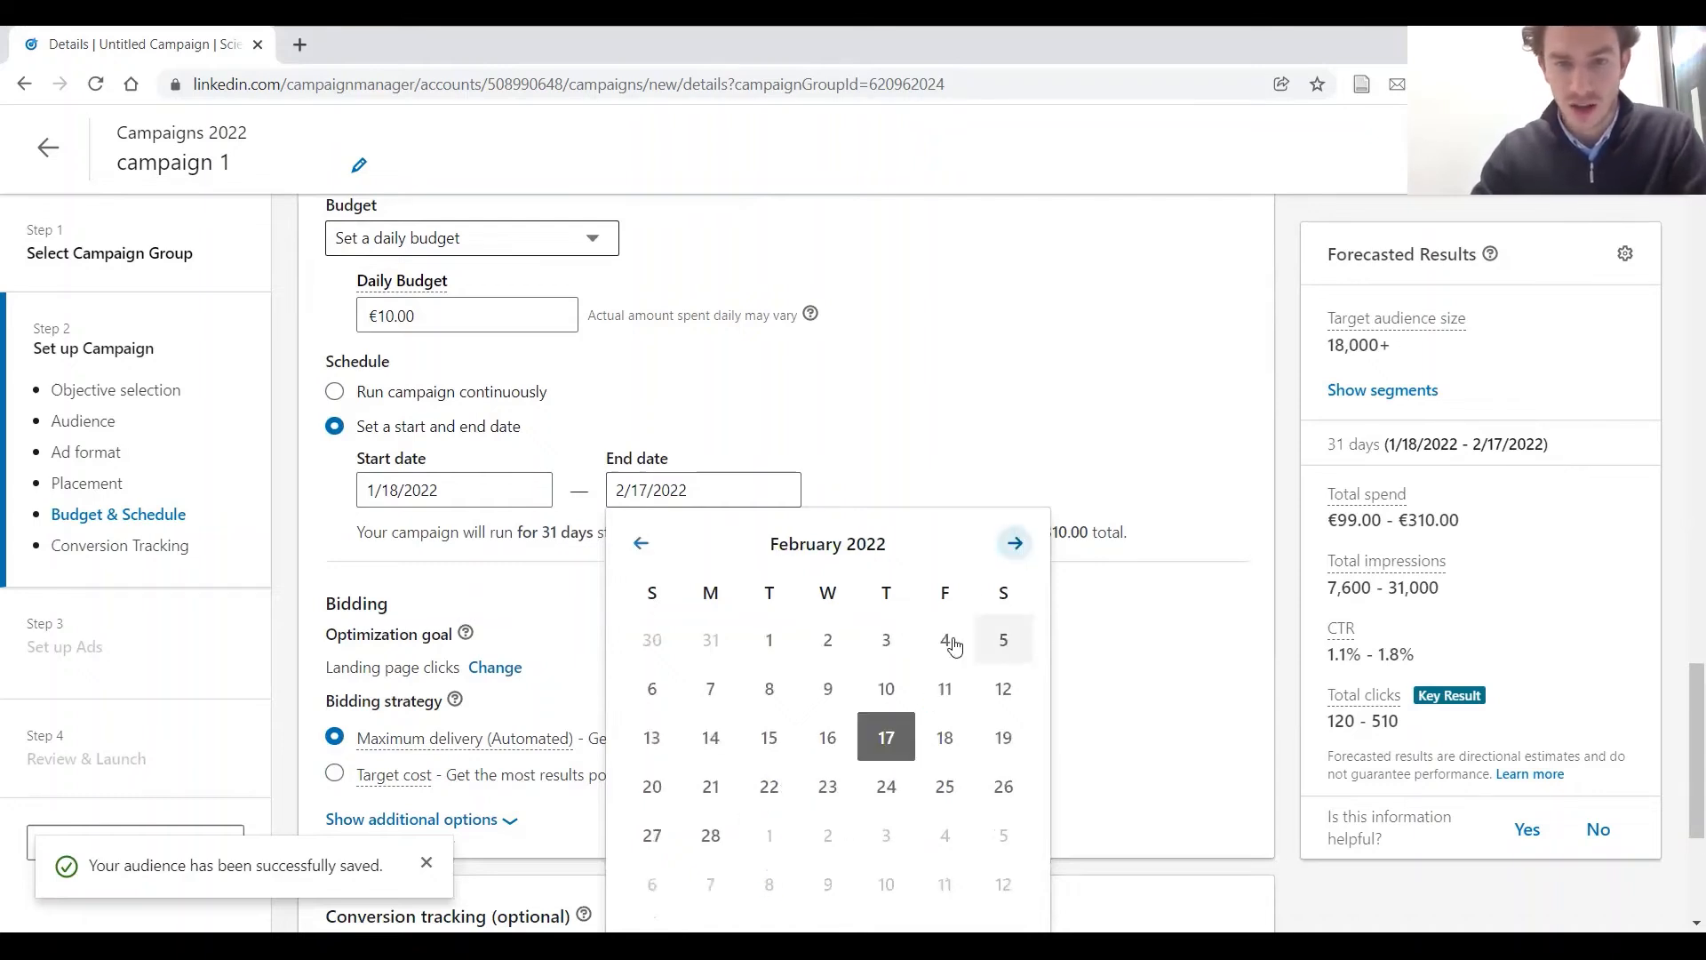
pyautogui.click(770, 641)
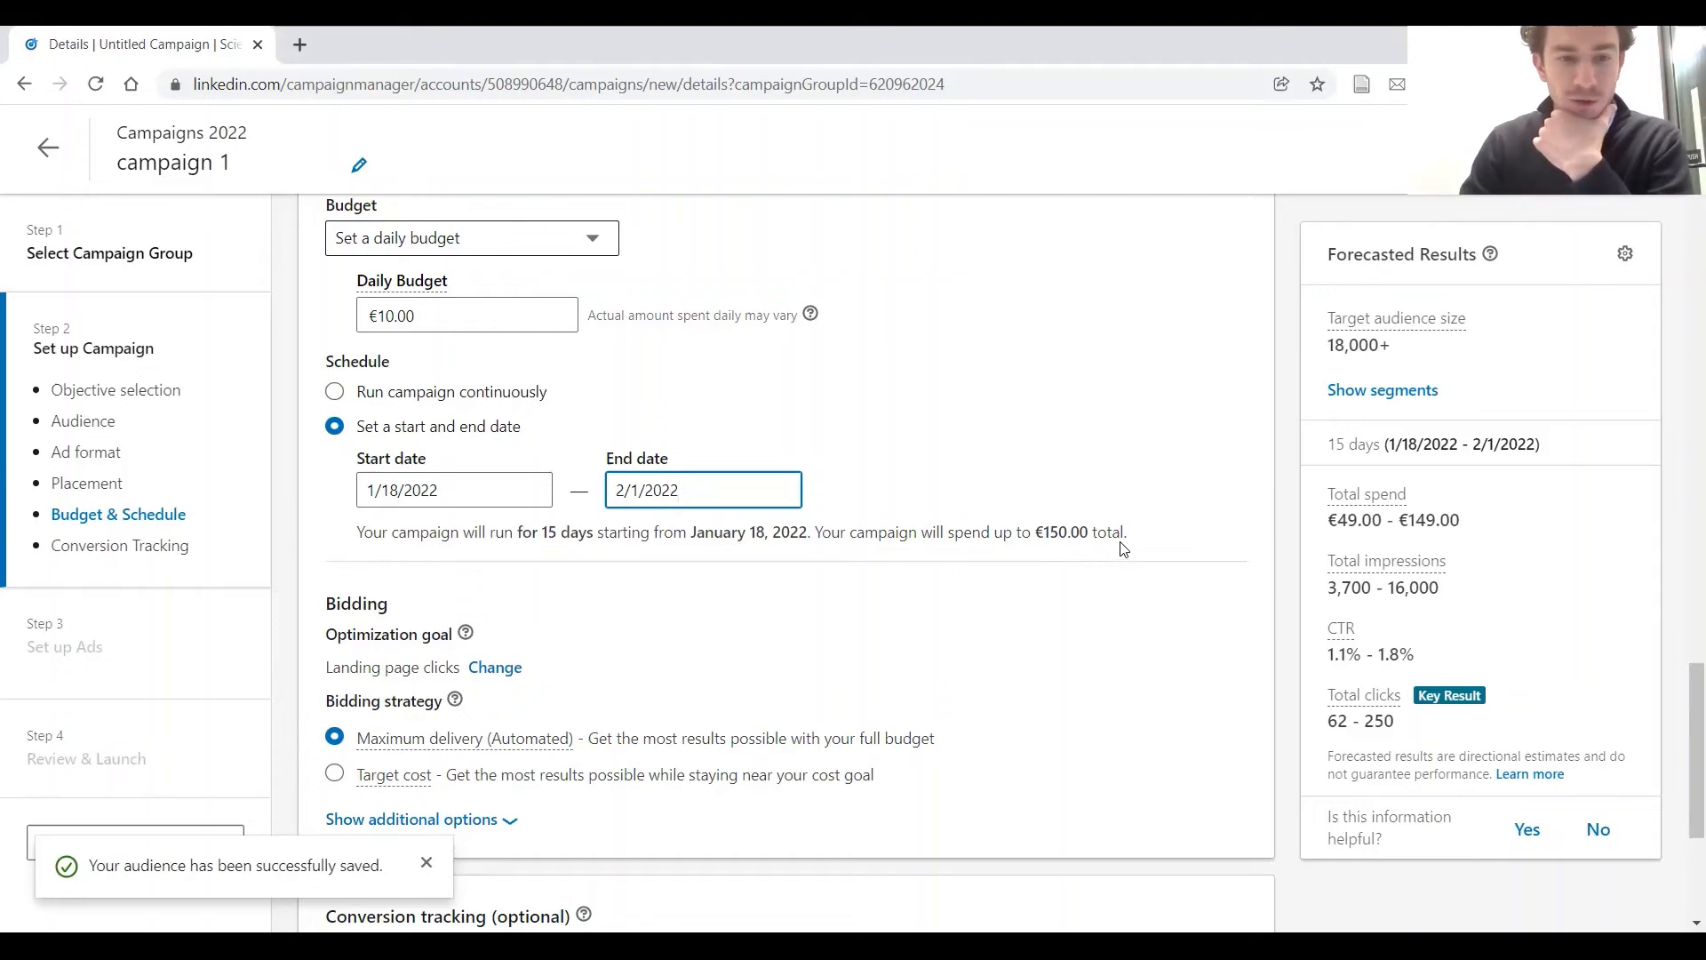
# Review the bidding and optional conversion tracking settings, and save the campaign setup to proceed to the ads stage
pyautogui.scroll(-1, 1122, 548)
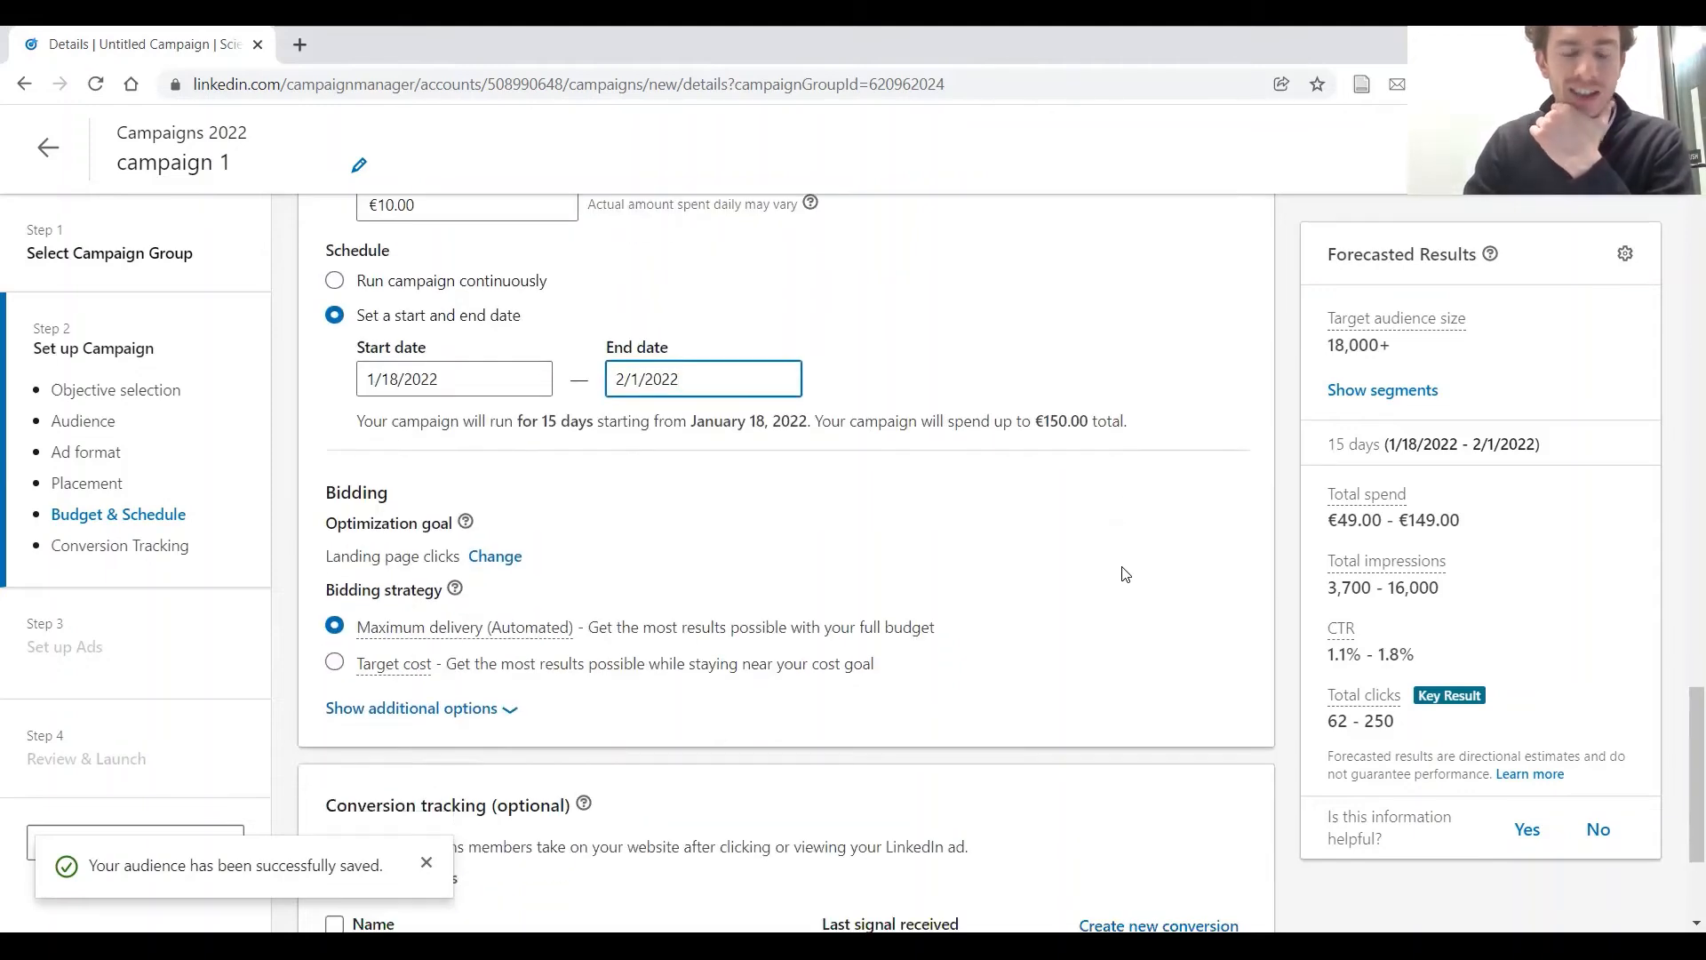
pyautogui.scroll(-1, 1127, 560)
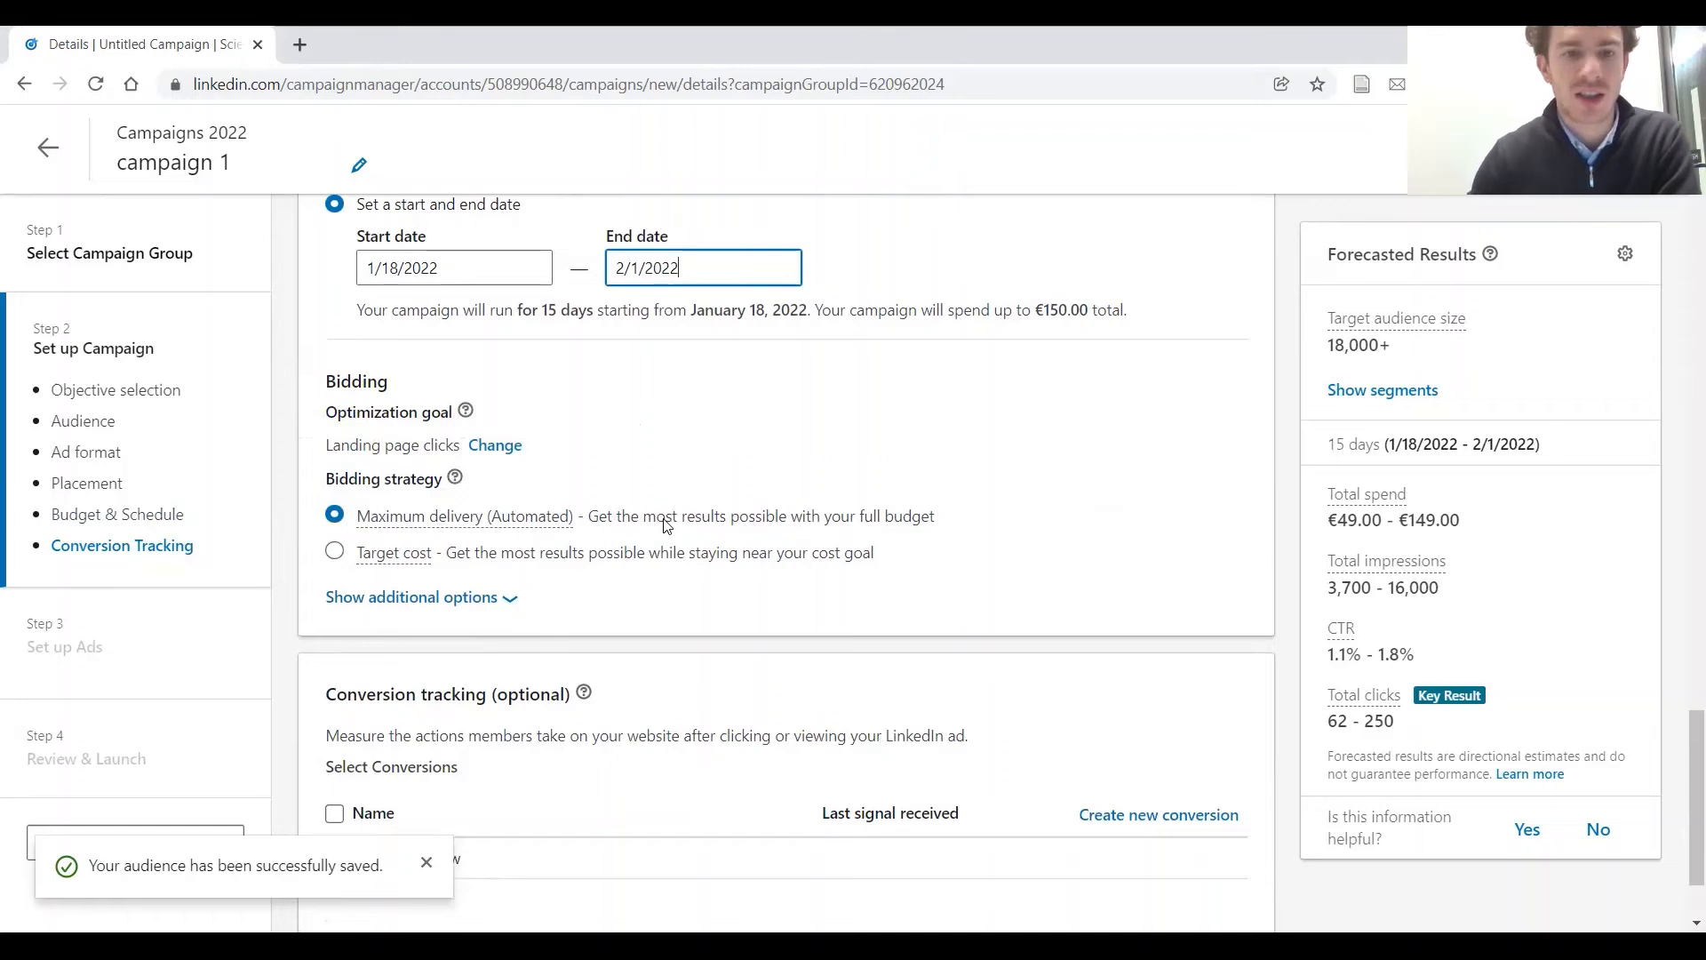
pyautogui.scroll(-2, 642, 523)
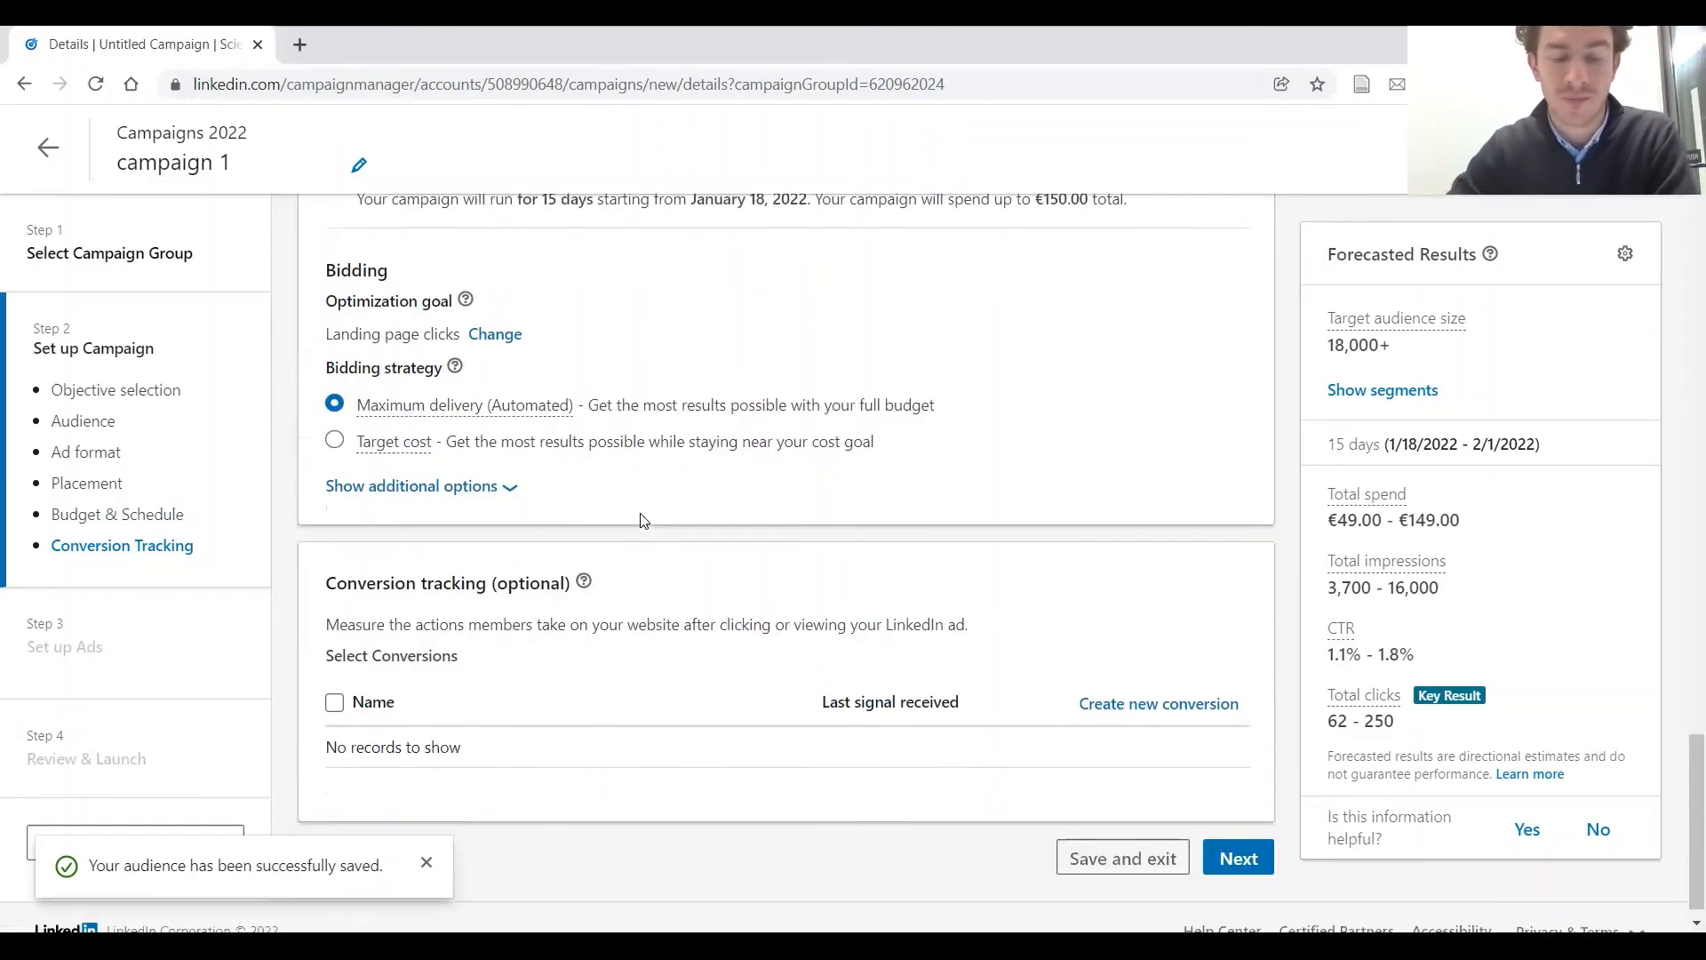
pyautogui.scroll(-1, 566, 551)
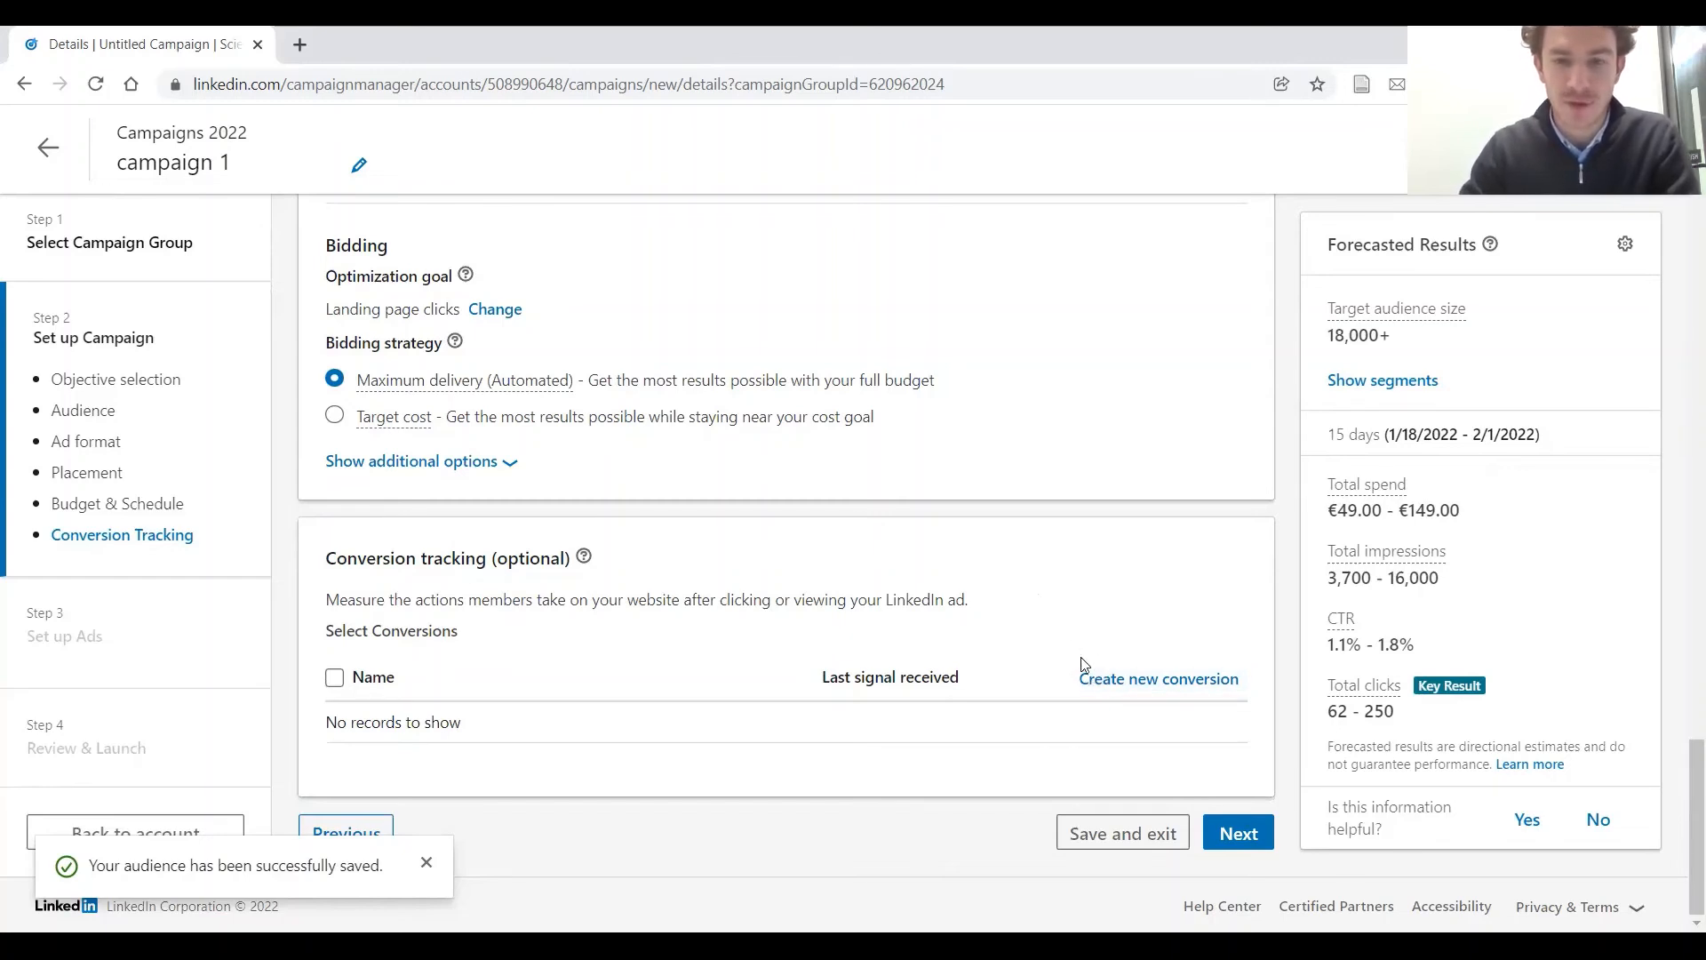
pyautogui.click(1254, 846)
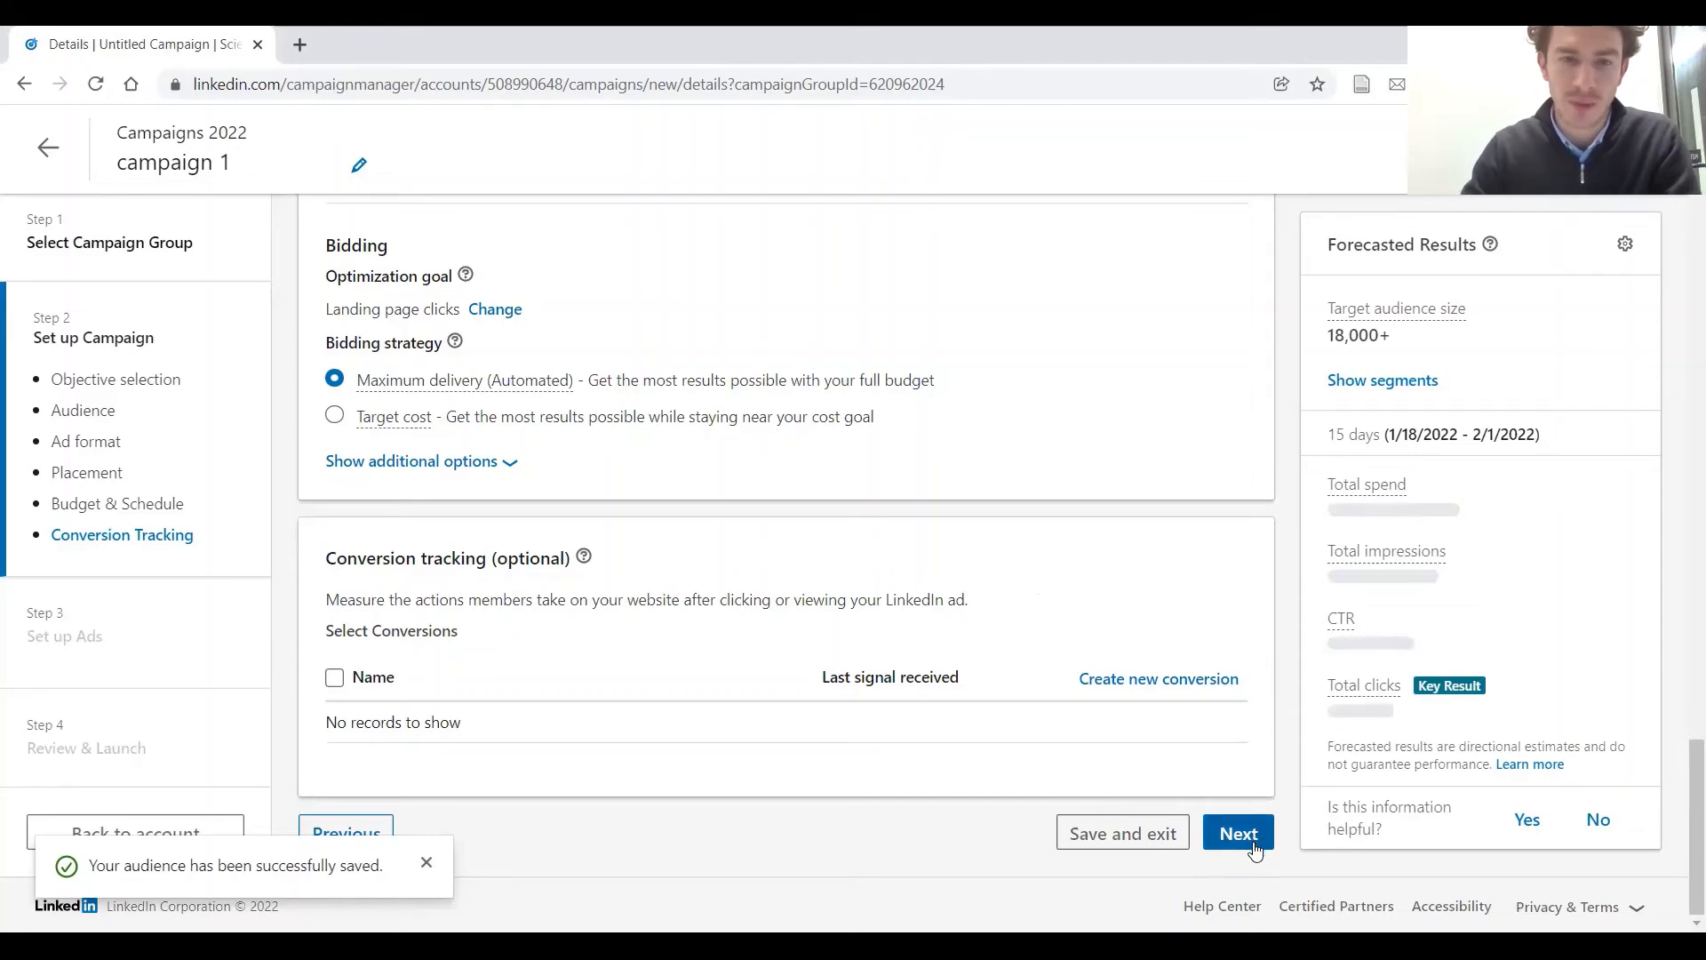
pyautogui.click(1346, 772)
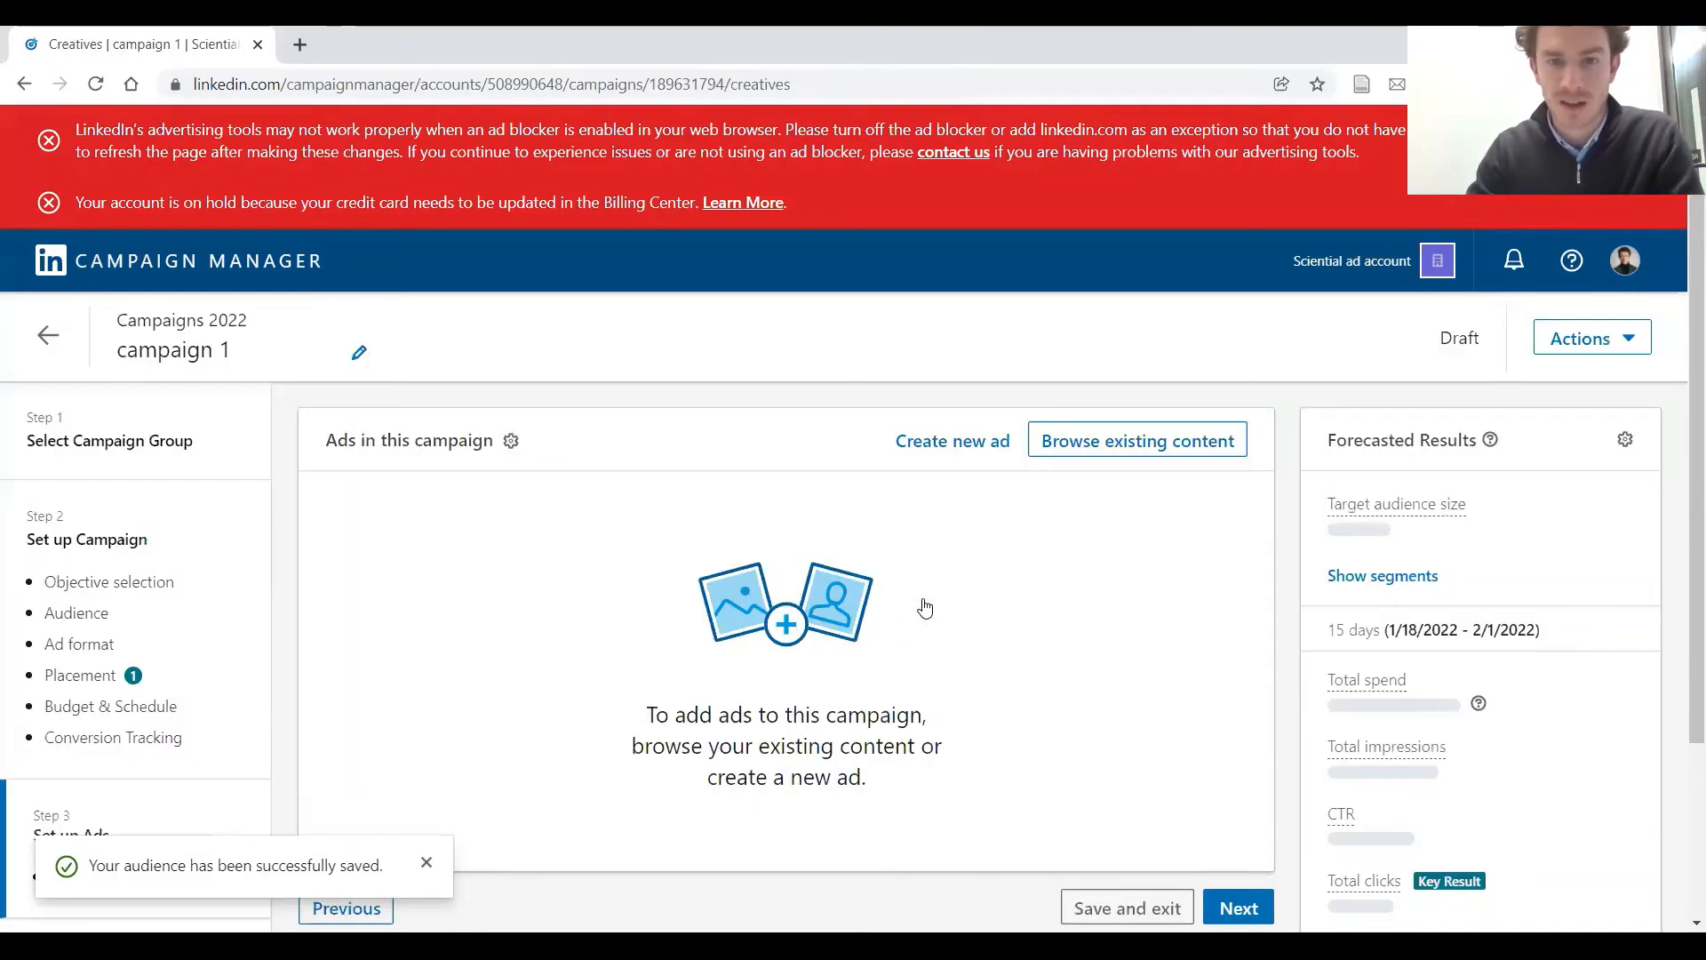
# Create a new single image ad for the campaign and name it "test 1"
pyautogui.scroll(-2, 922, 605)
pyautogui.scroll(1, 858, 562)
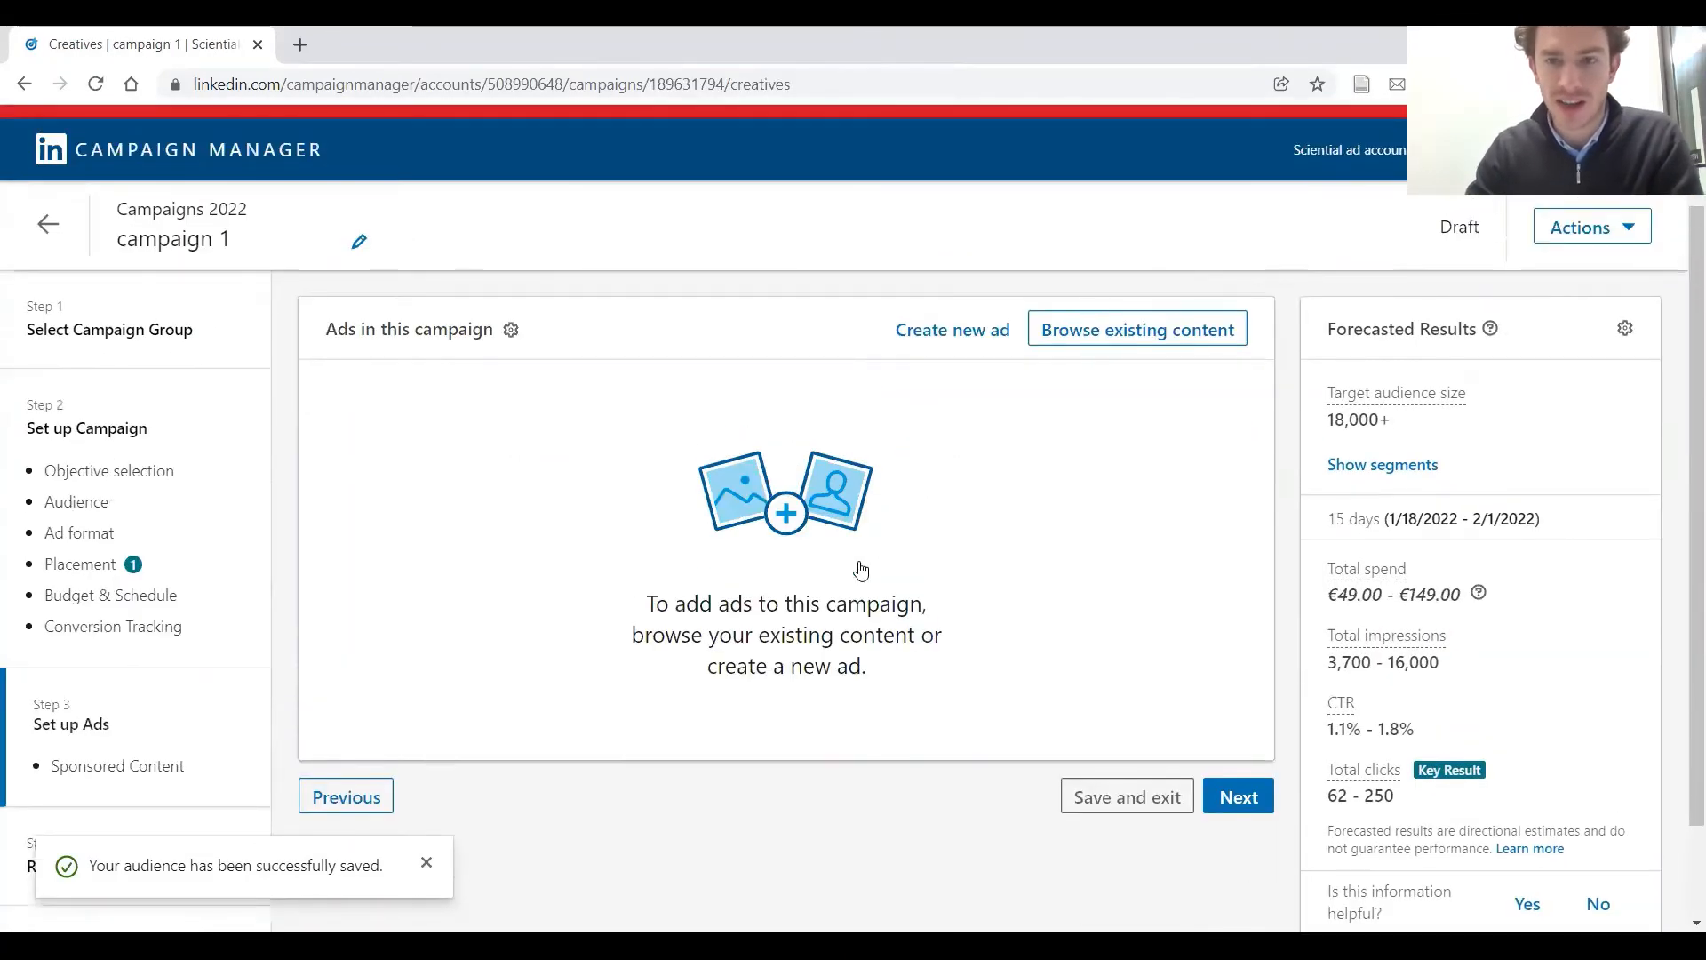
pyautogui.click(964, 333)
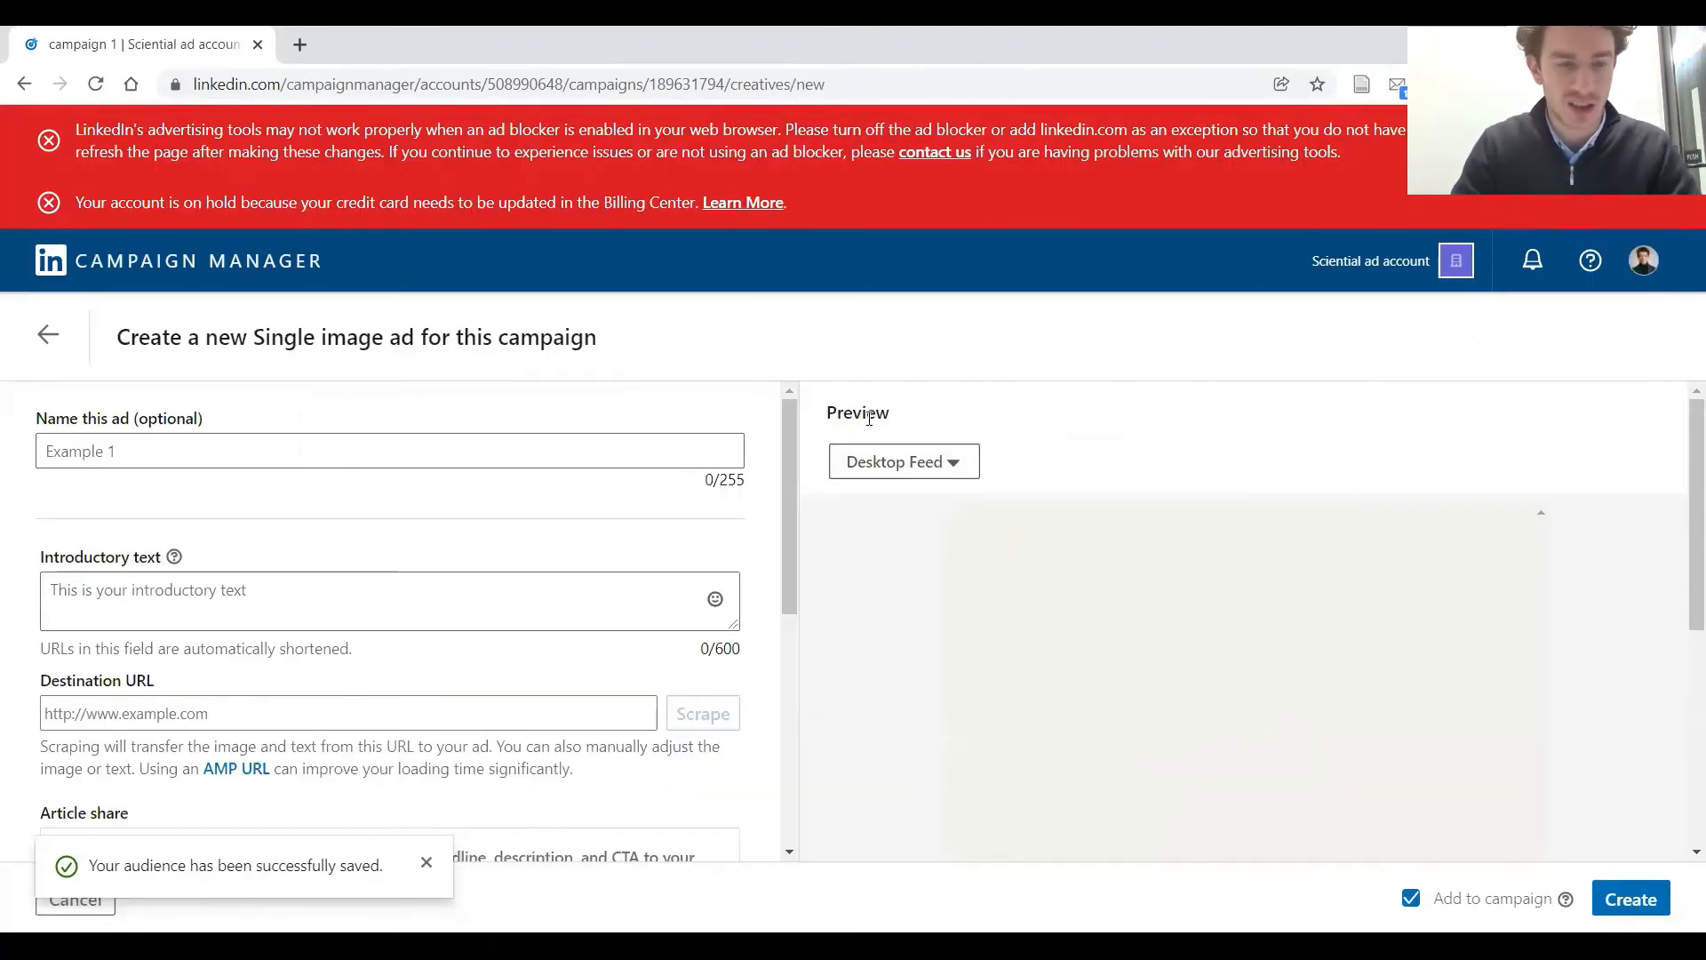
pyautogui.scroll(-1, 882, 419)
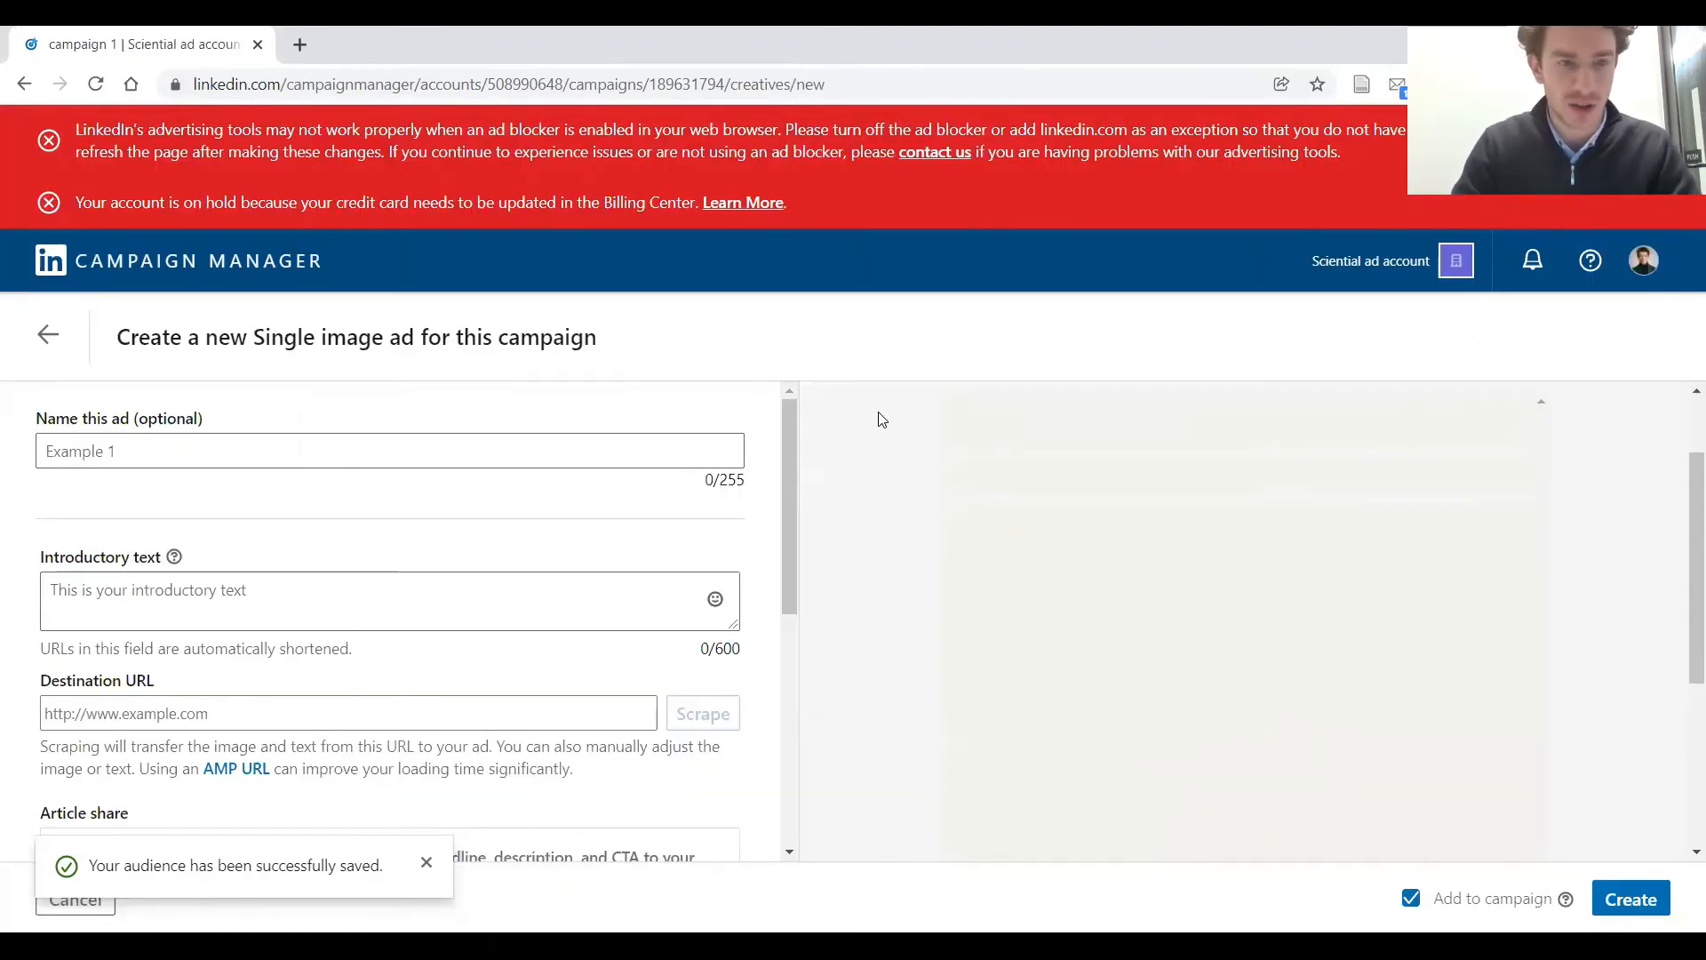
pyautogui.click(737, 436)
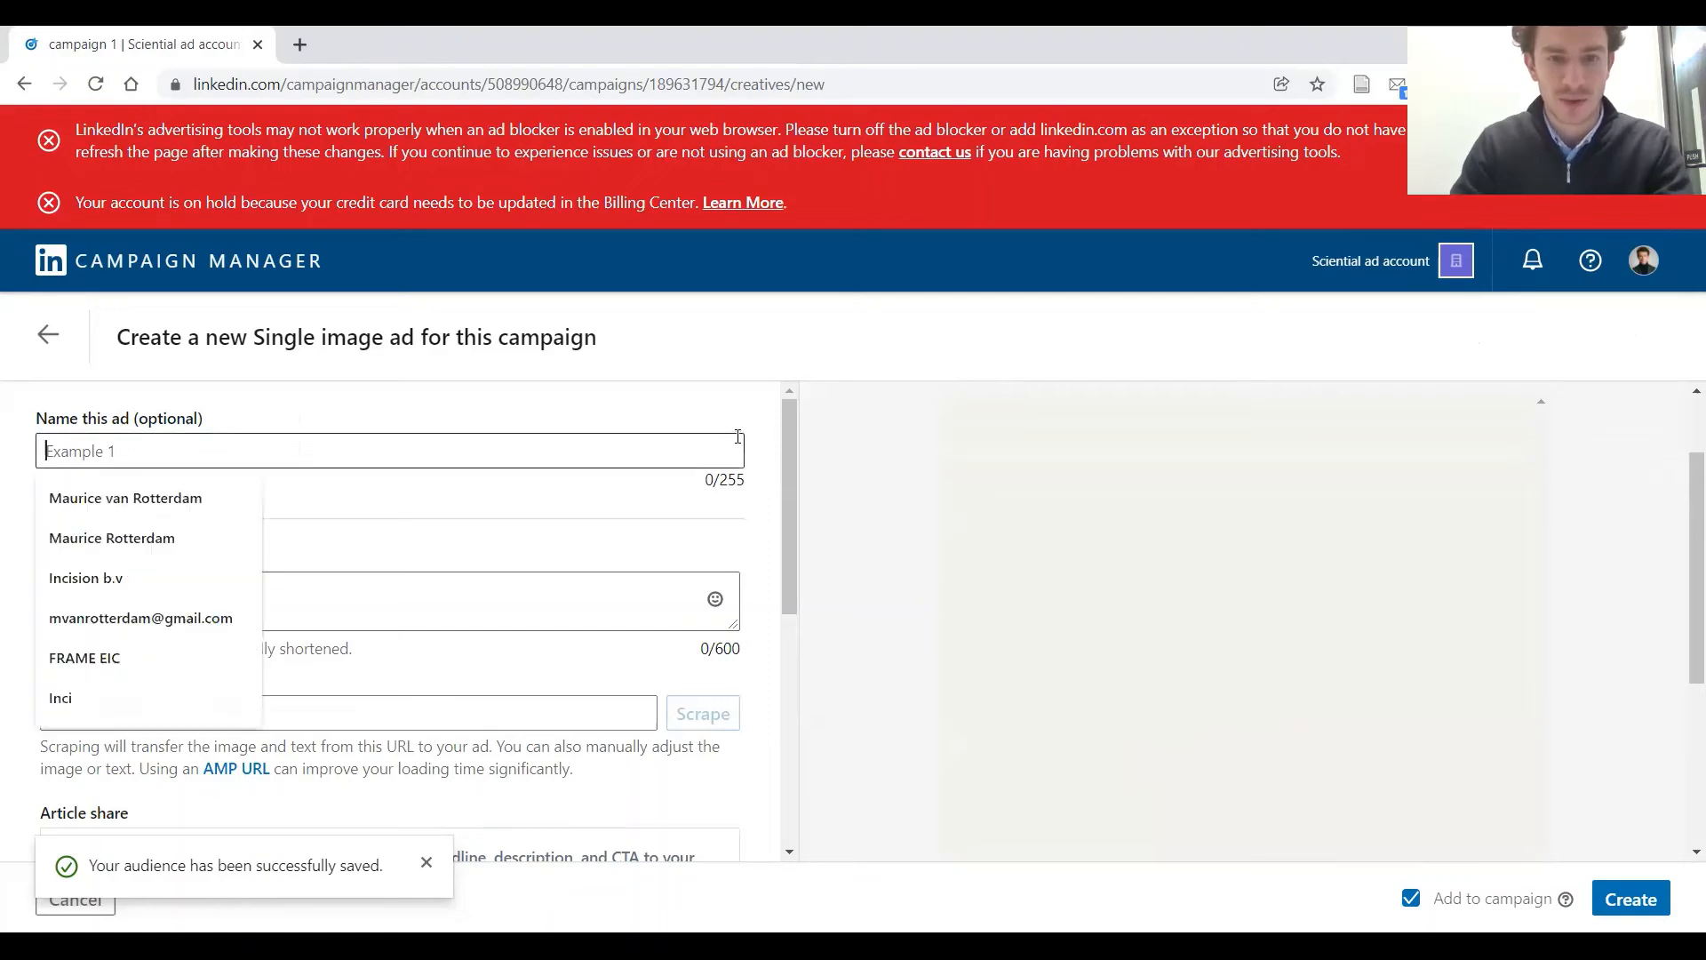
pyautogui.write('test')
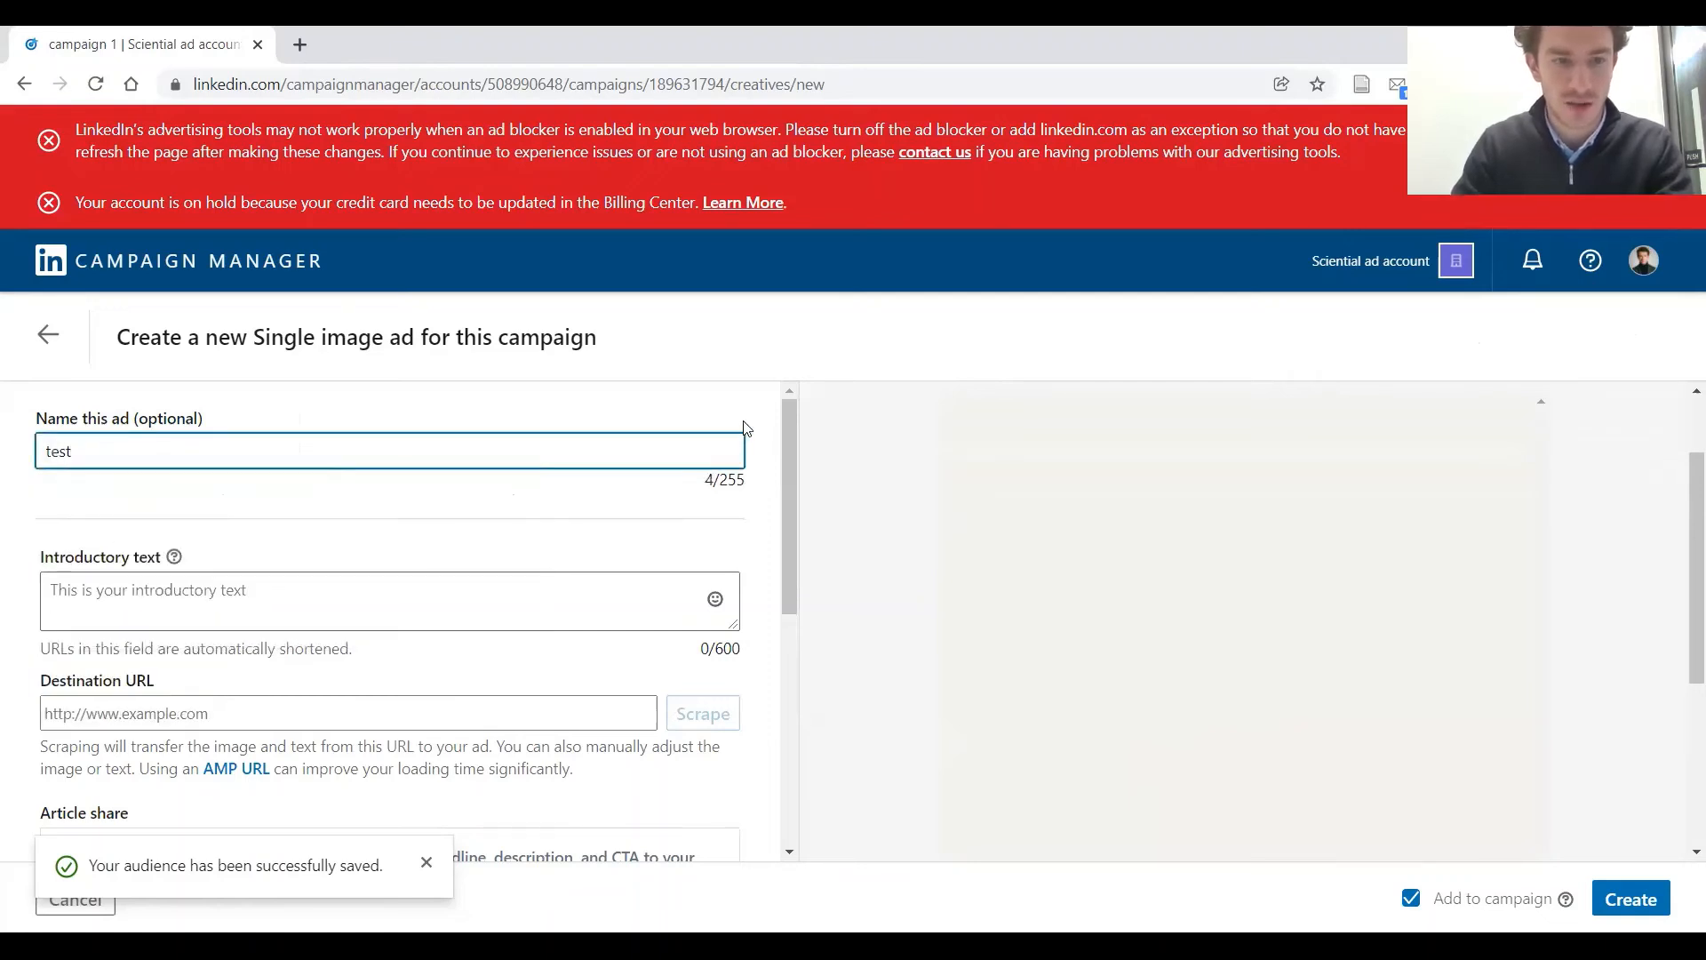
pyautogui.write(' 1')
# Set the introductory text to "Setting up your first LinkedIn ad? Learn how to do it yourself and unlock your how-to video below!"
pyautogui.click(404, 584)
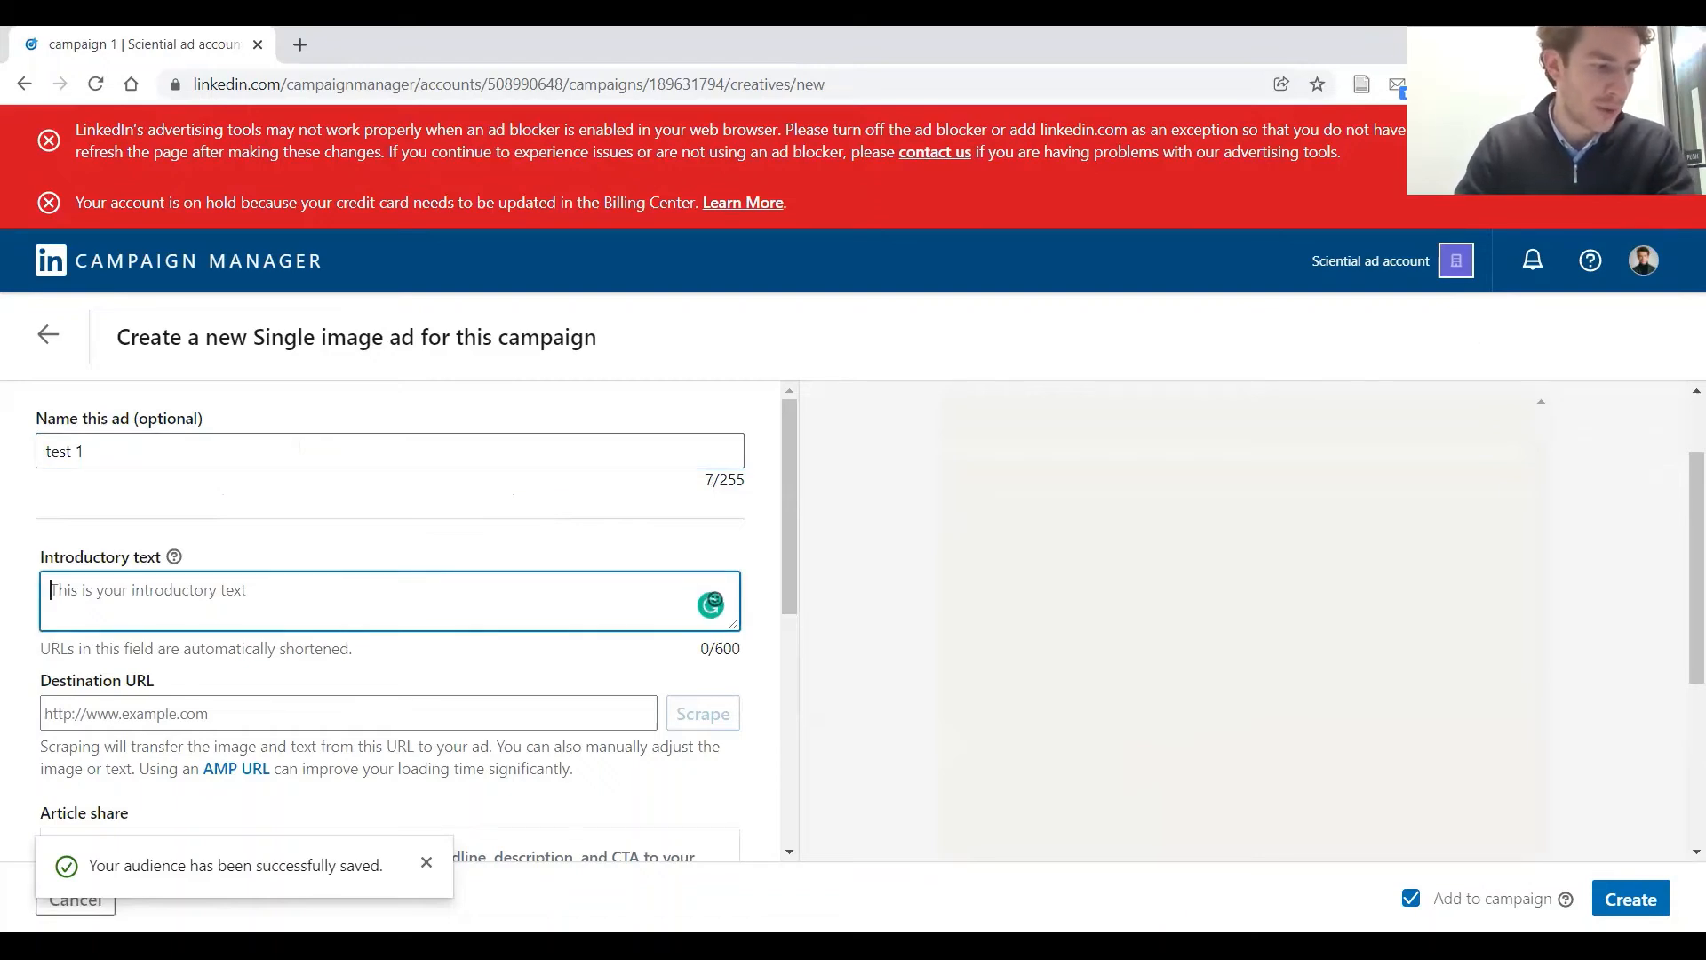
pyautogui.hotkey('alt', 'Tab')
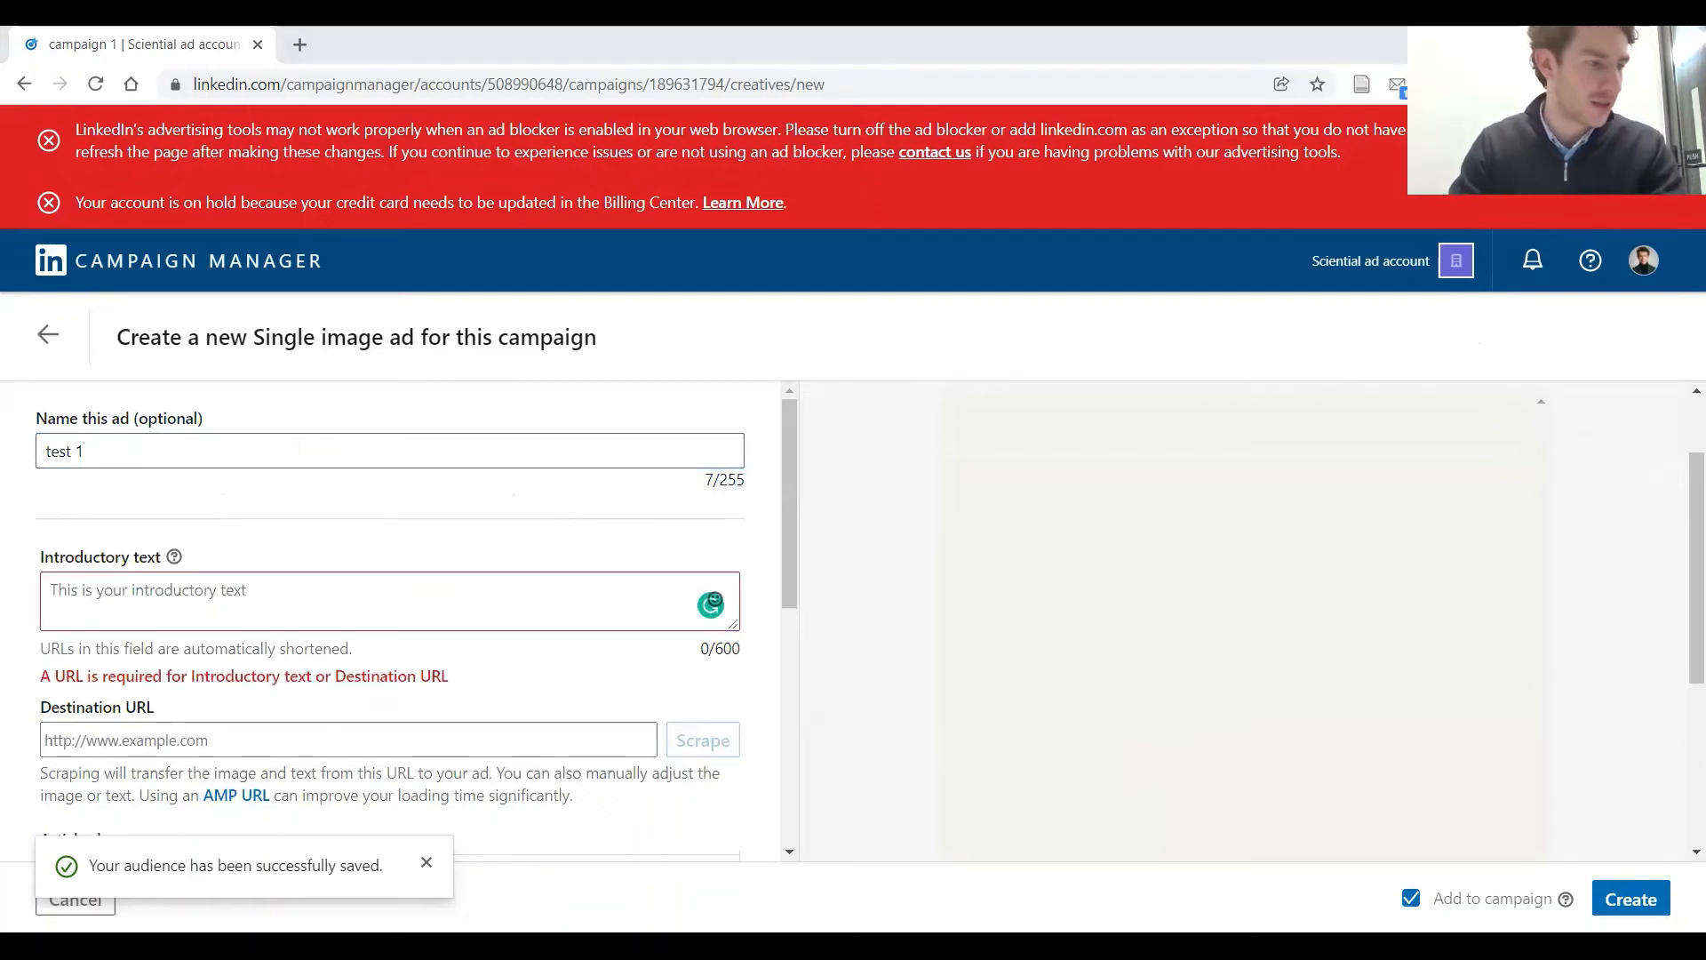
pyautogui.click(314, 627)
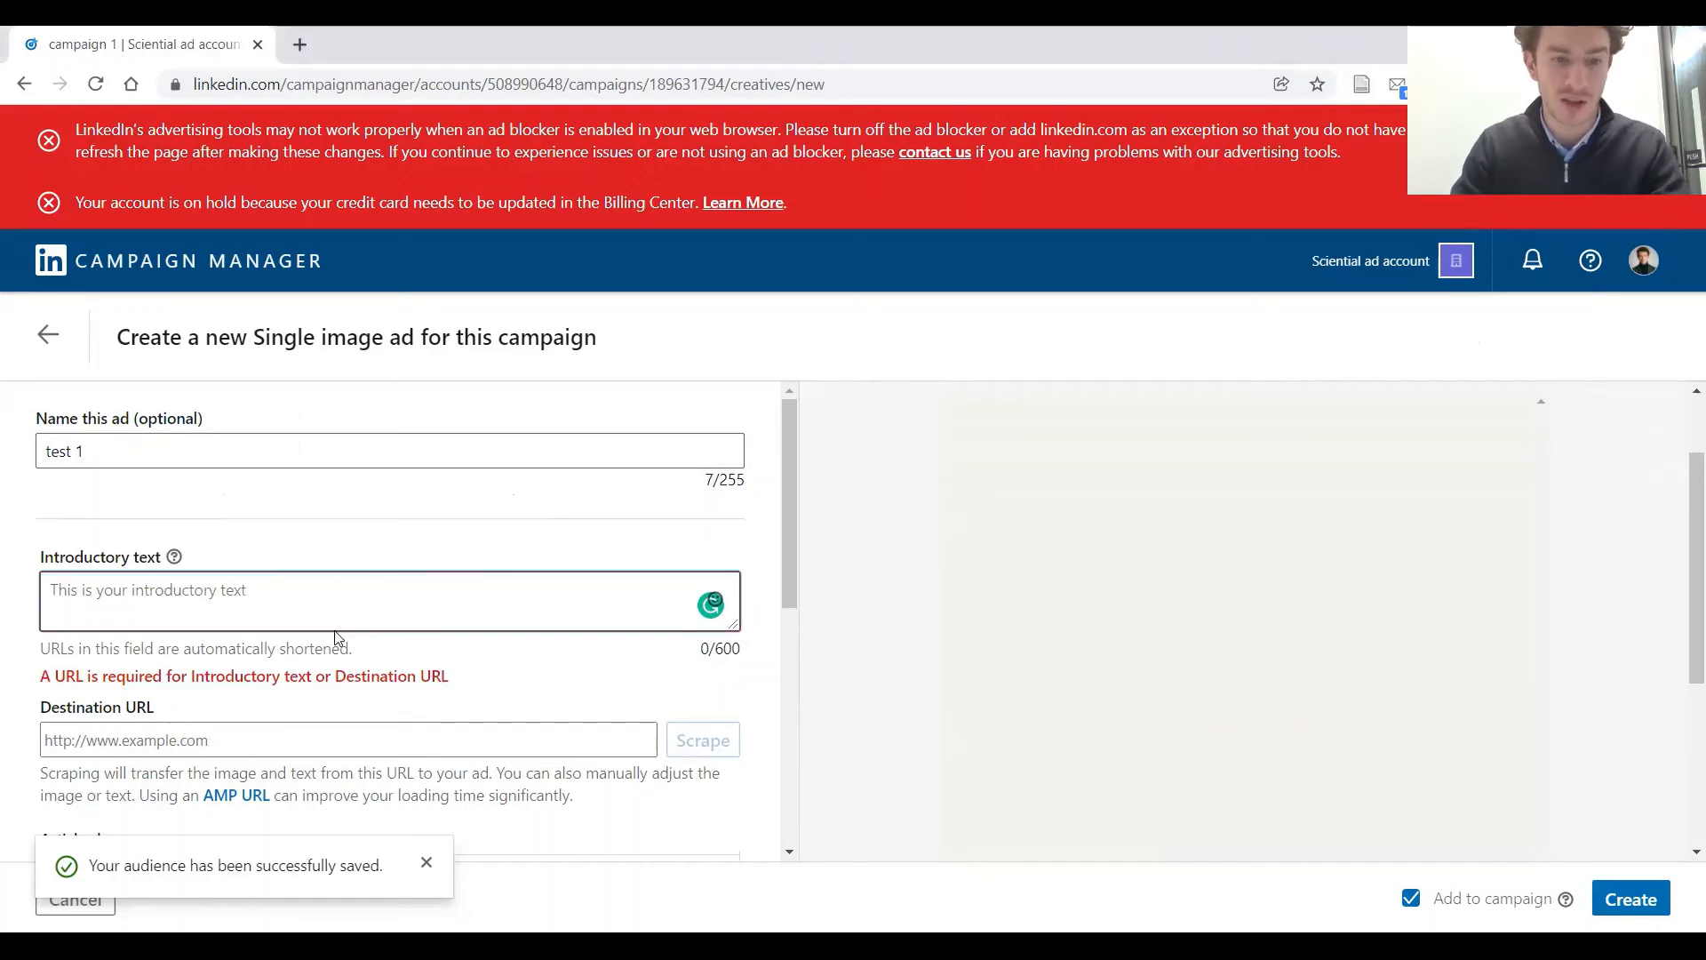
pyautogui.write('Setting up your first LinkedIn ad? Learn how to do it yourself and unlock your how-to video below!')
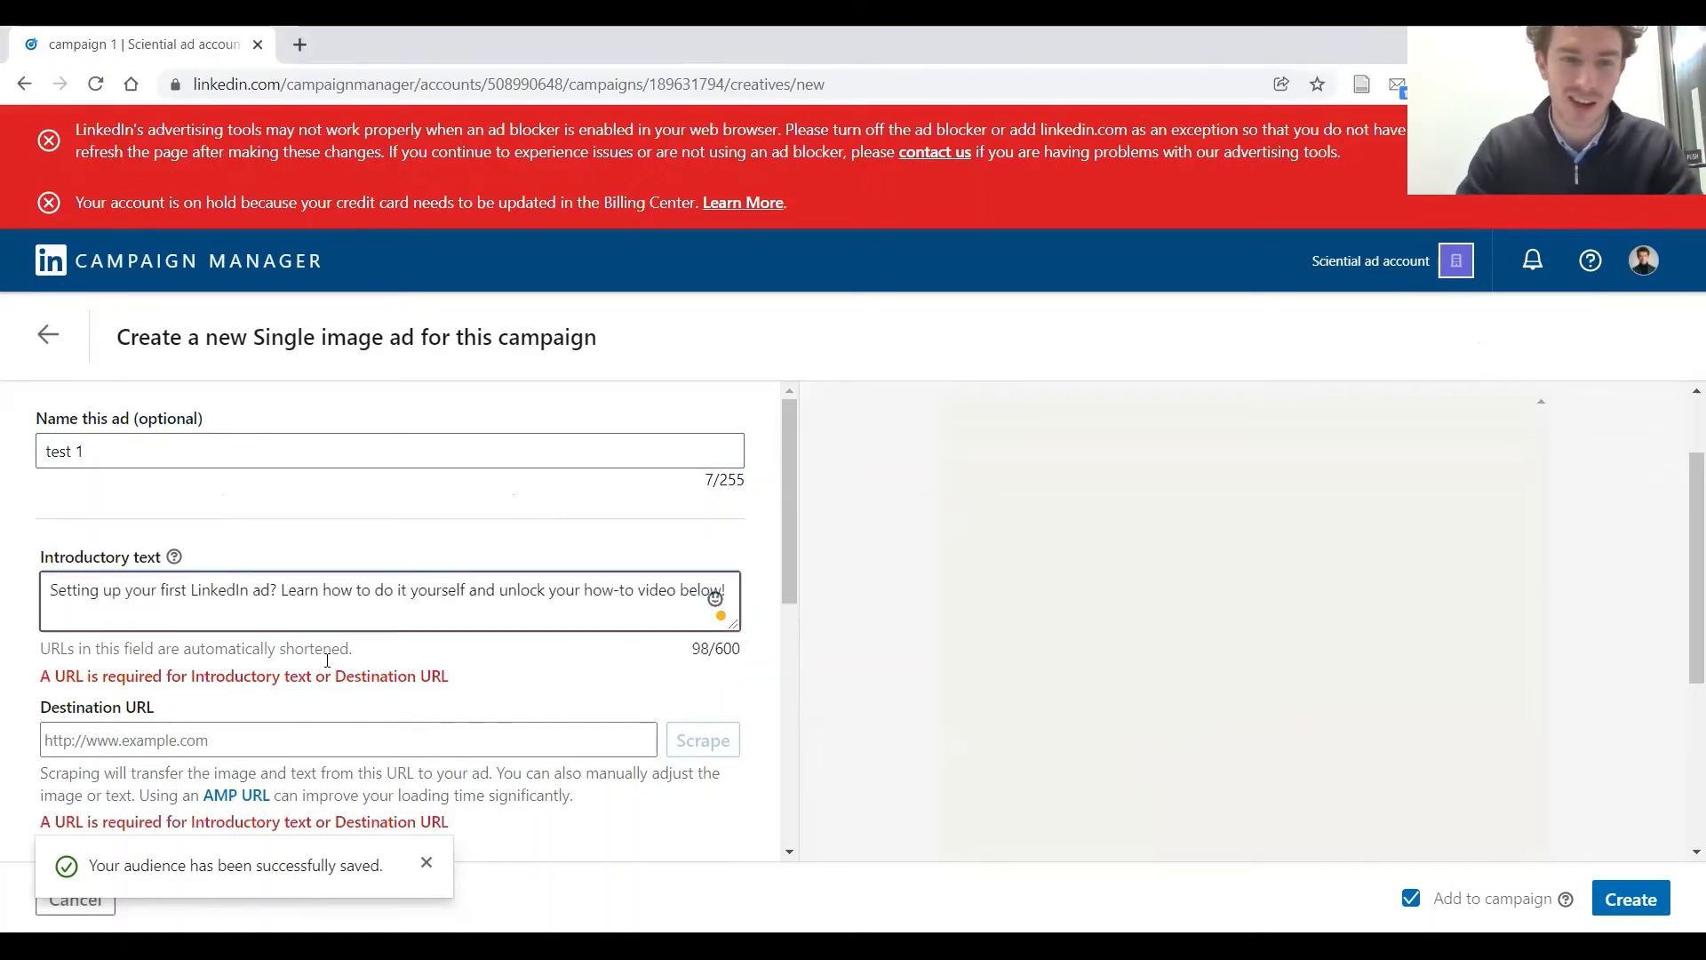
# Set the destination URL to the previously used scientialmarketing.com article on digital marketing for CROs
pyautogui.click(352, 738)
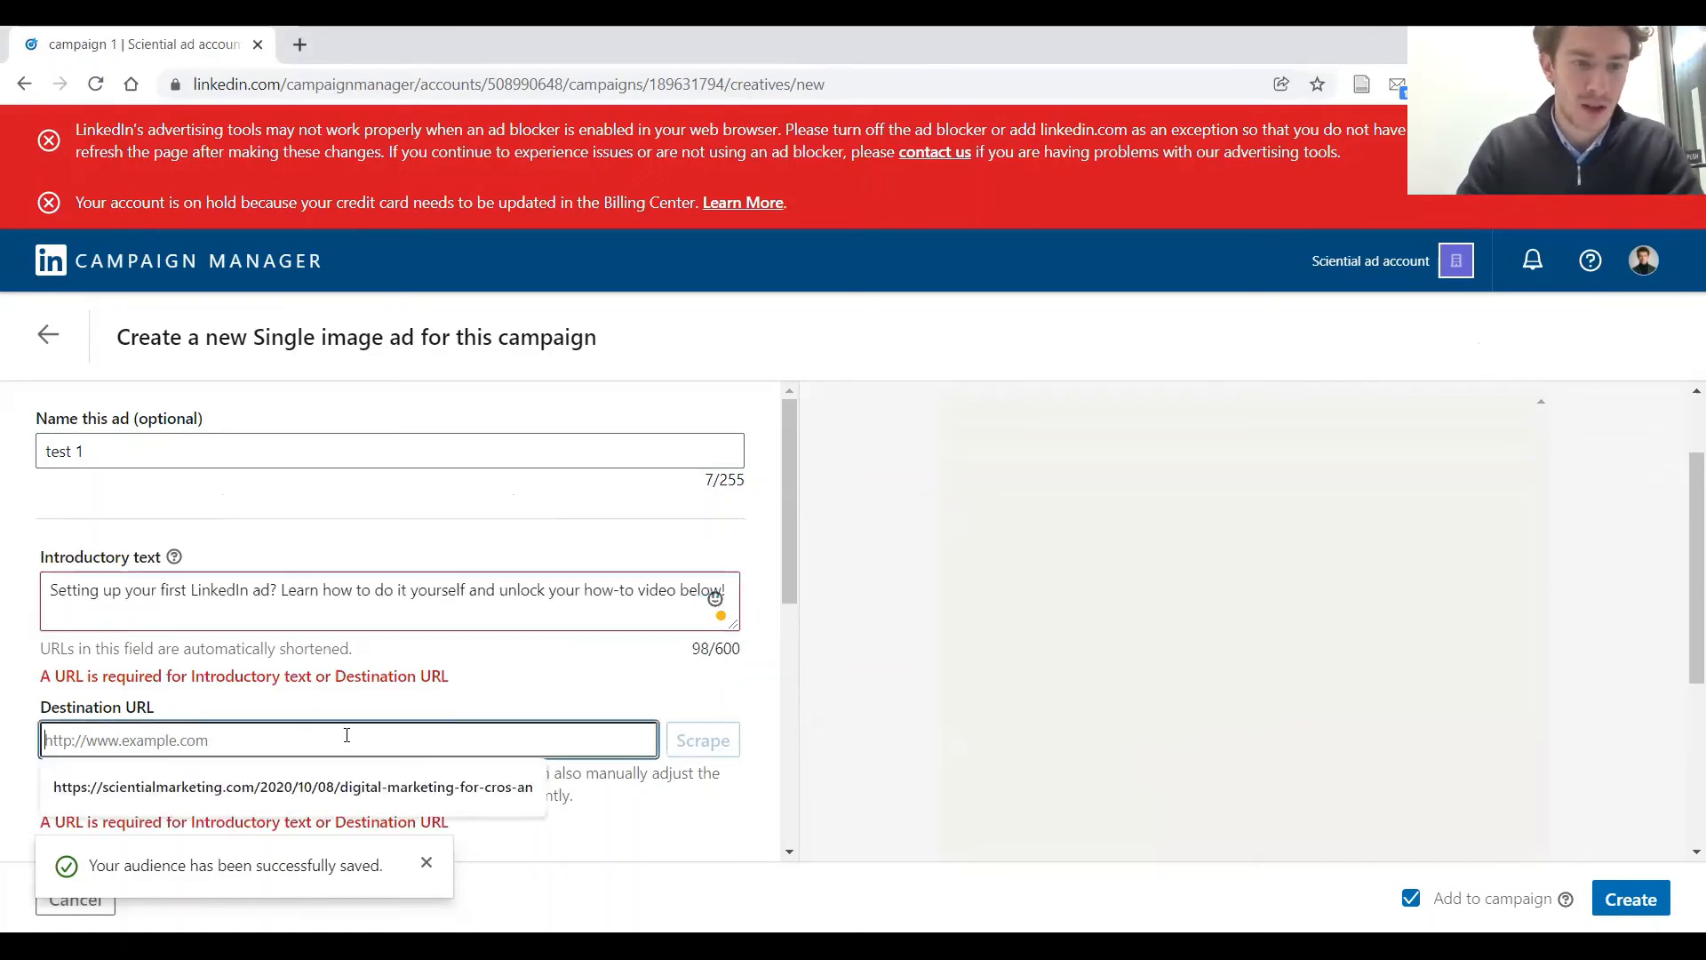
pyautogui.scroll(-1, 343, 676)
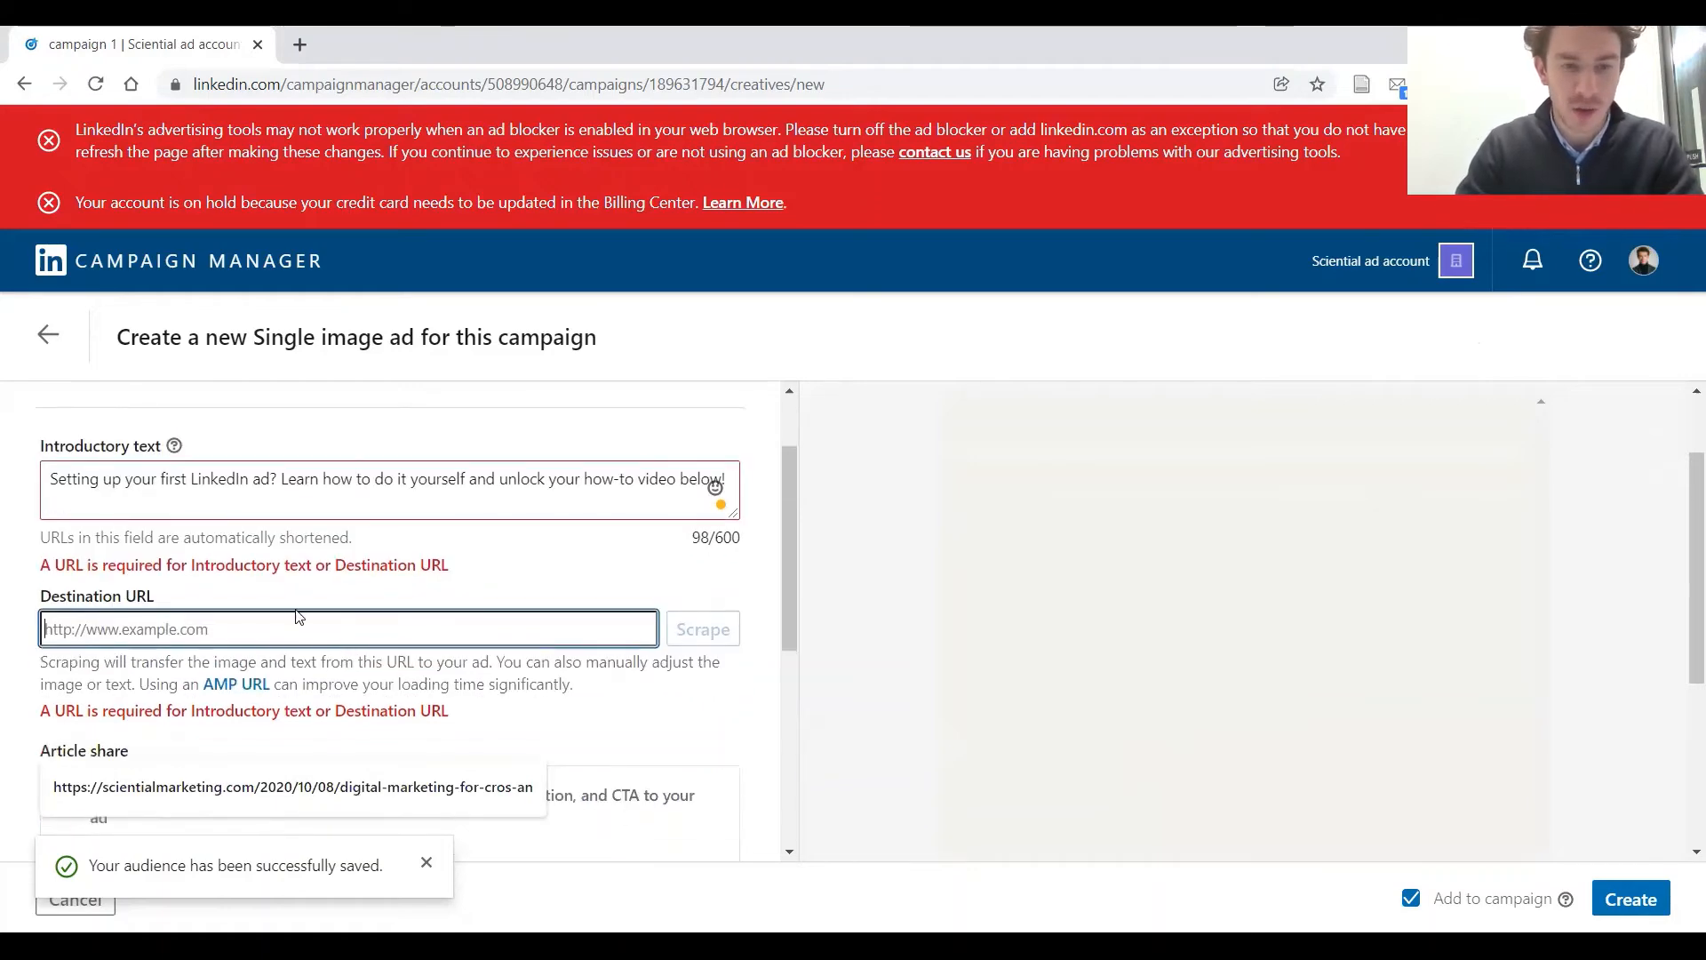
pyautogui.click(334, 635)
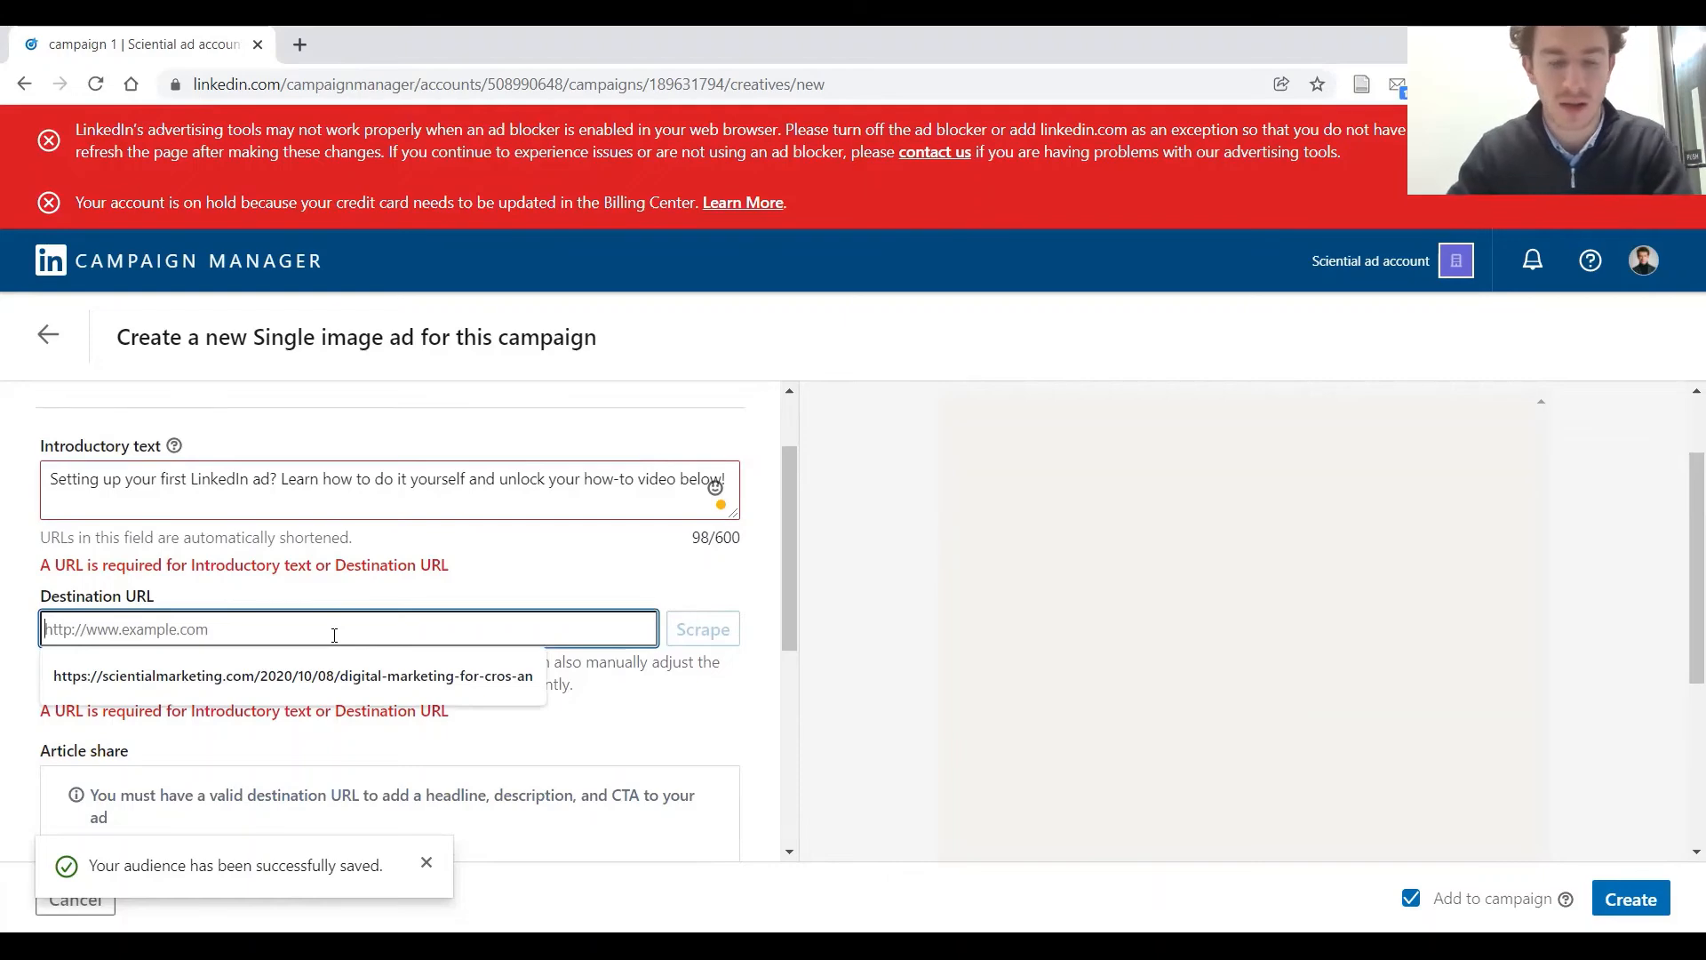
pyautogui.click(332, 674)
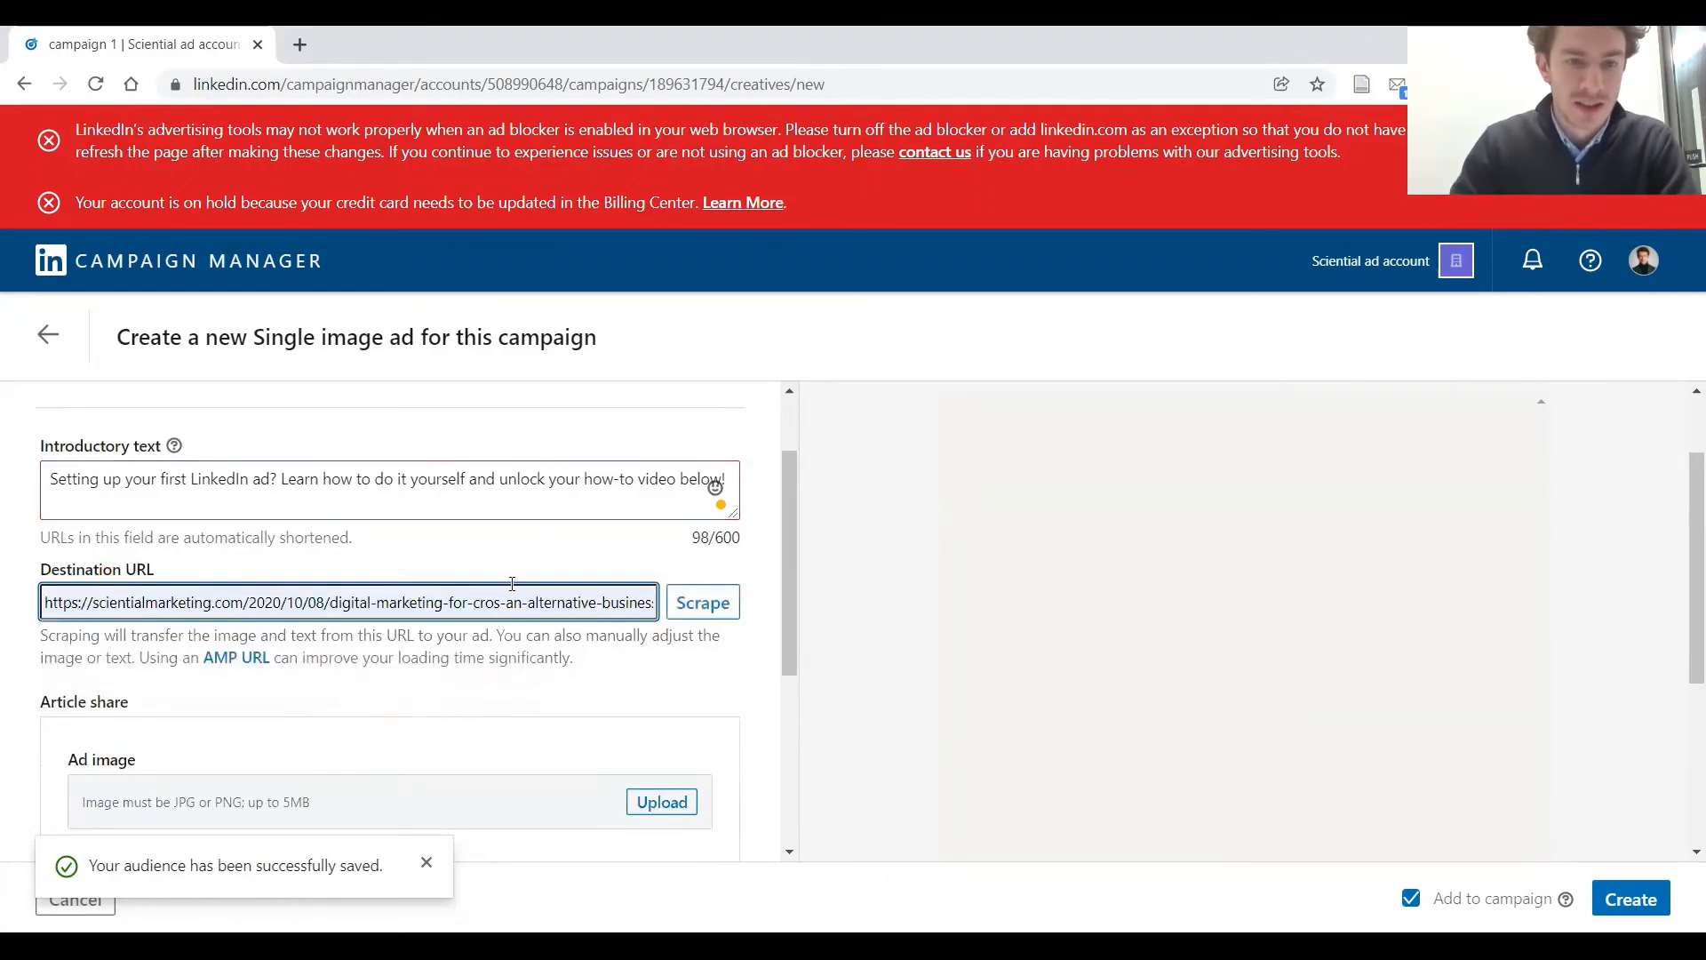
# Upload the "Sciential Insights 2" picture from the desktop folder as the ad image
pyautogui.scroll(-3, 513, 593)
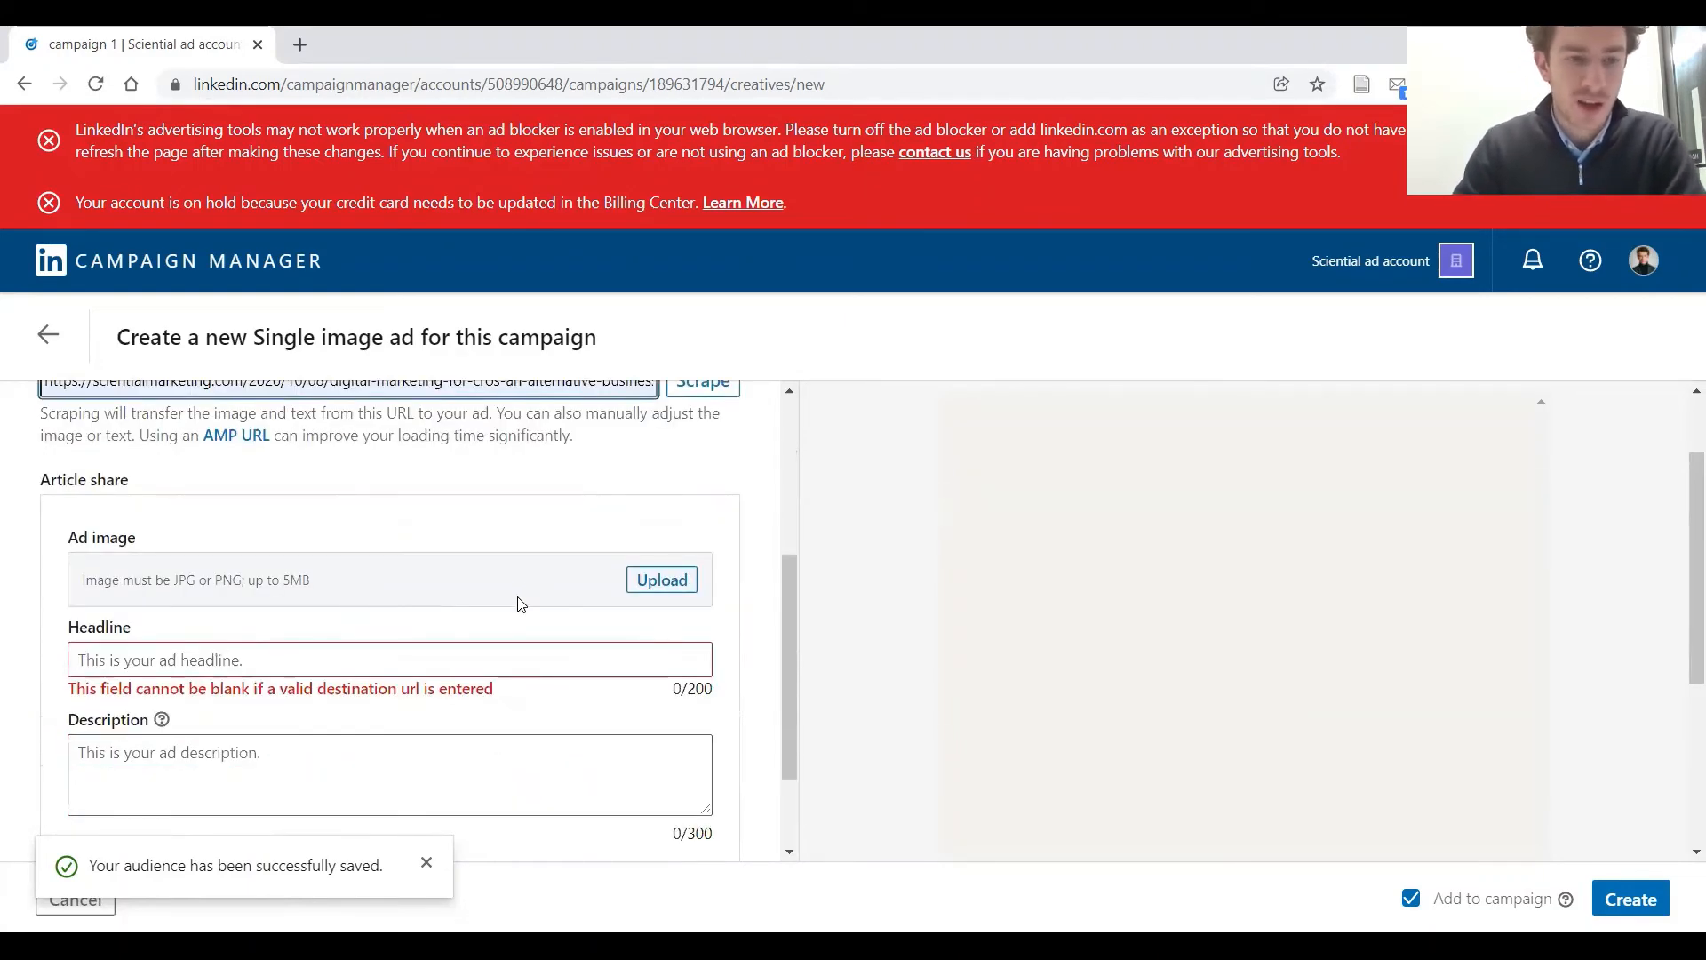
pyautogui.scroll(-2, 523, 604)
pyautogui.scroll(2, 522, 601)
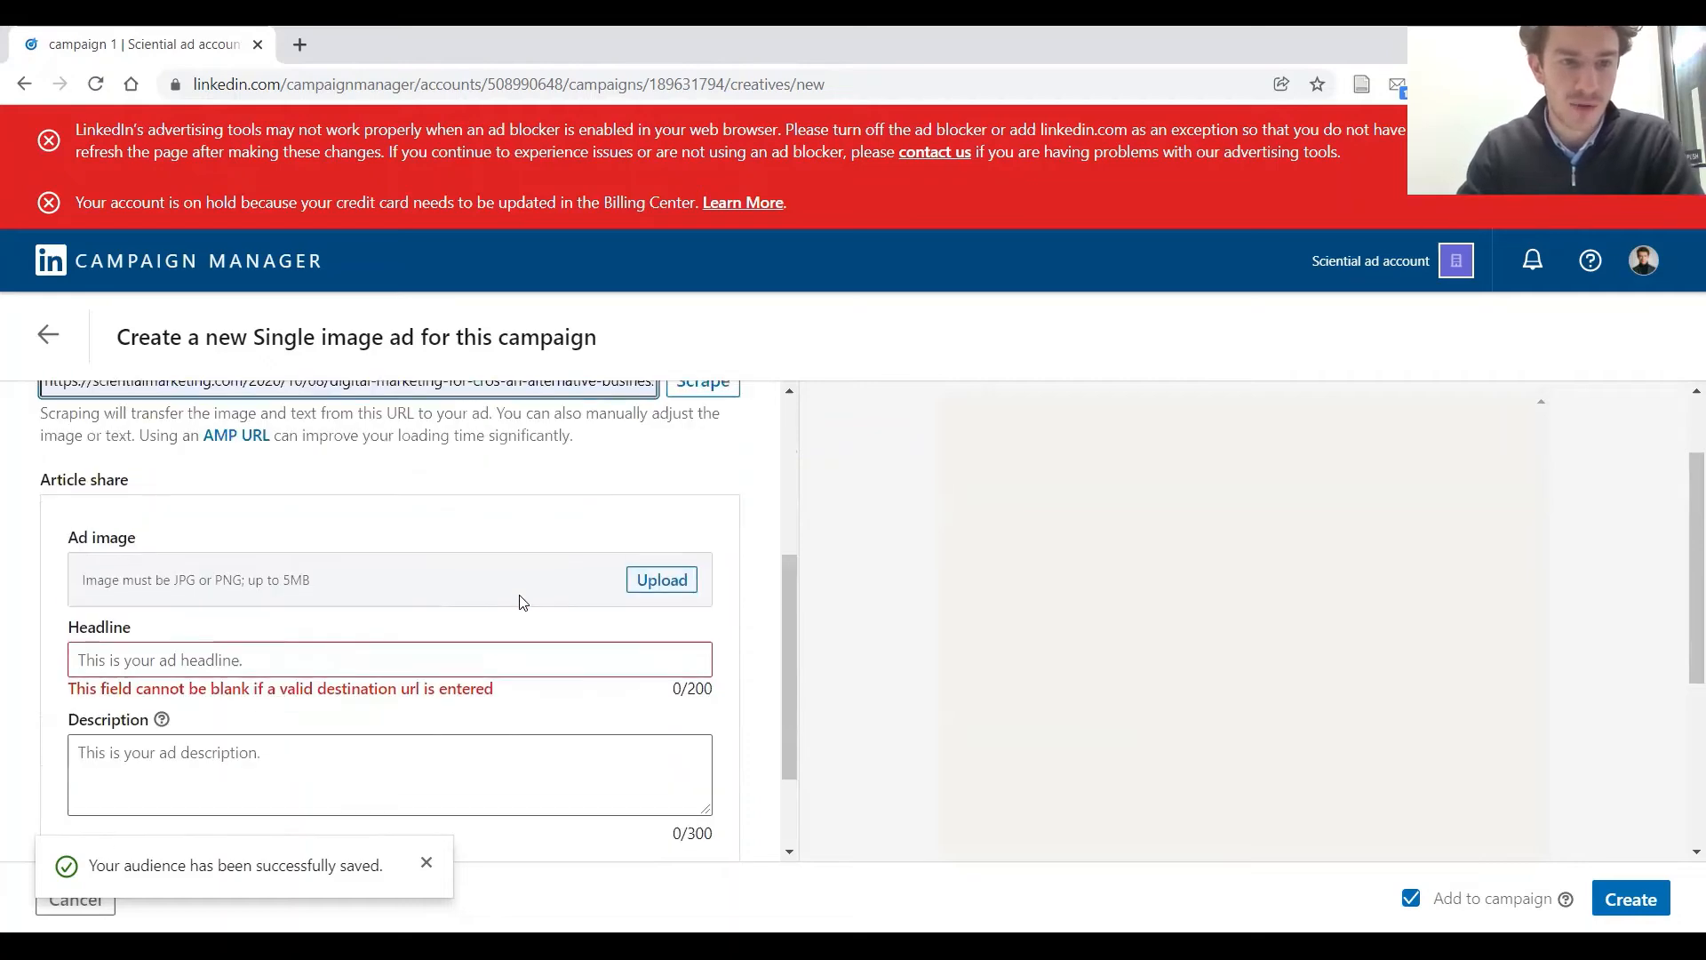
pyautogui.click(686, 581)
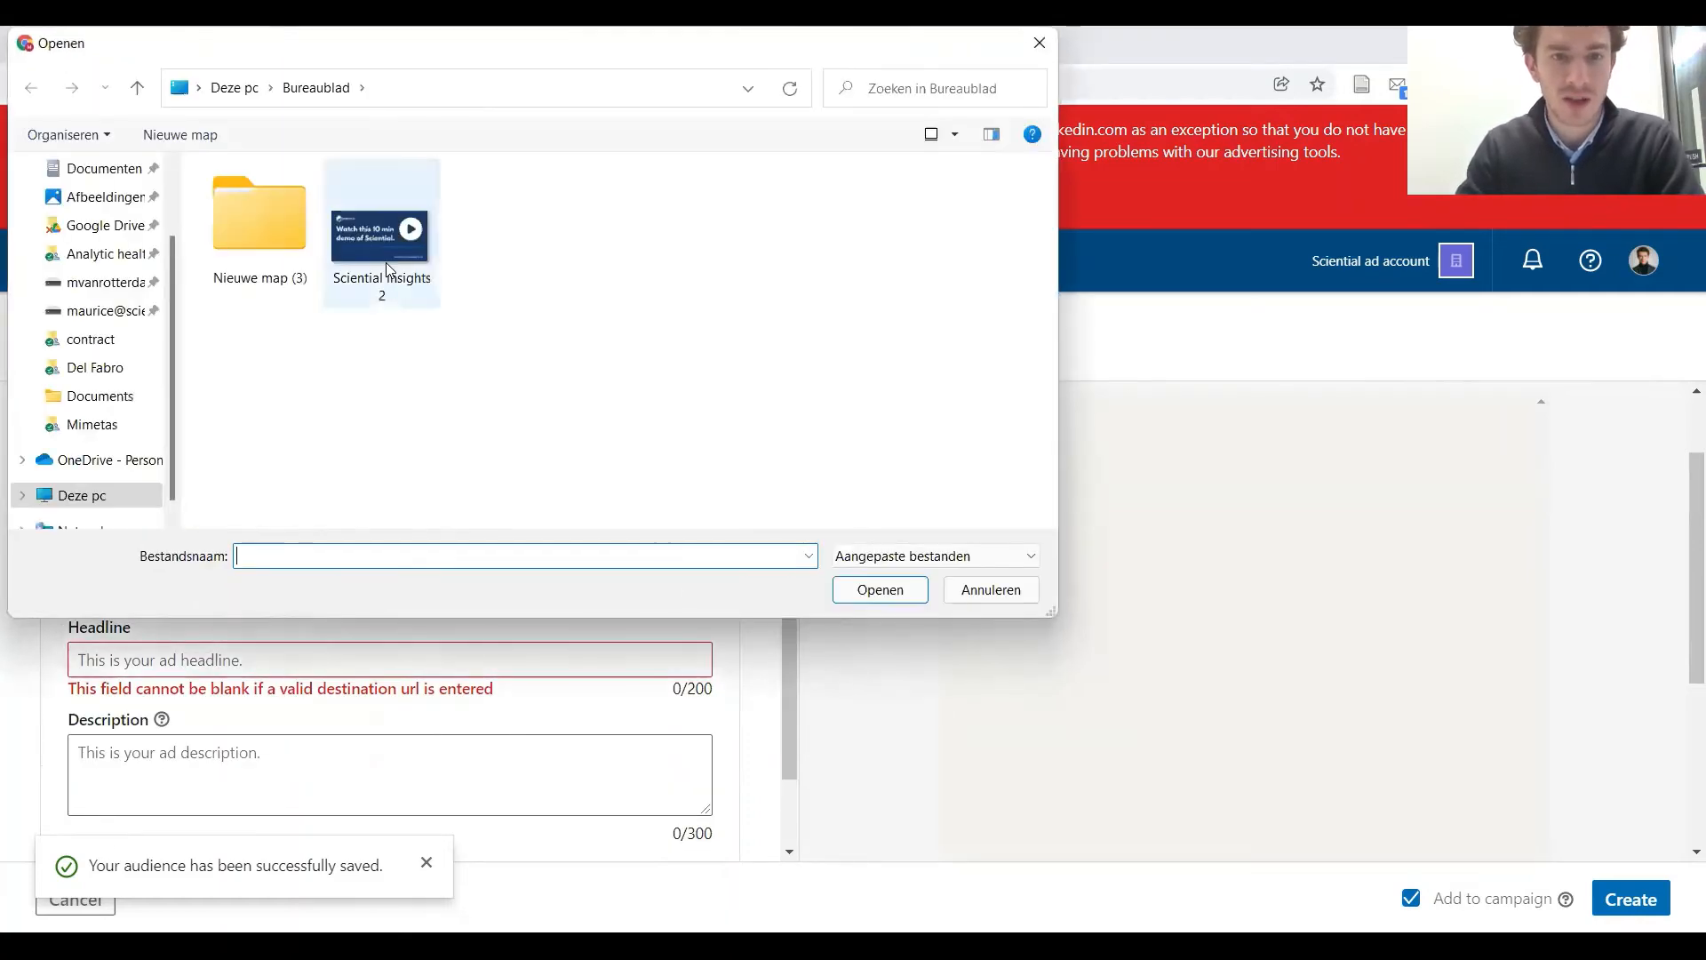
pyautogui.click(383, 257)
pyautogui.click(874, 591)
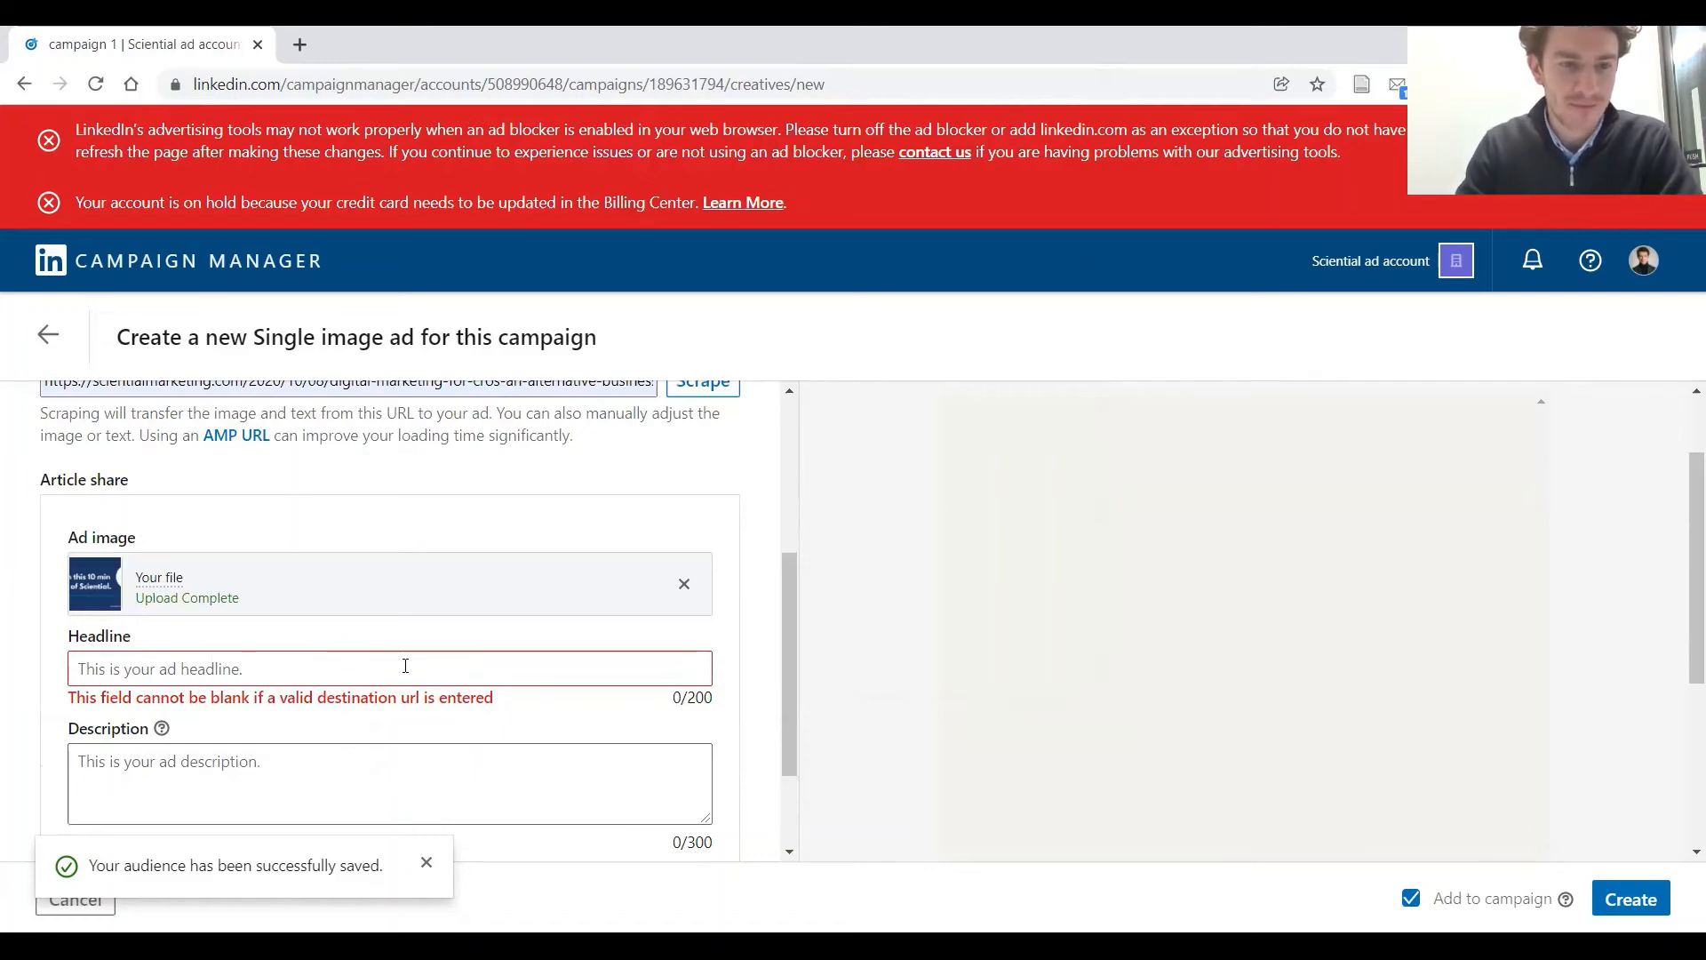
# Enter "Learn How to set up a LinkedIn Campaign" as the ad headline
pyautogui.click(406, 665)
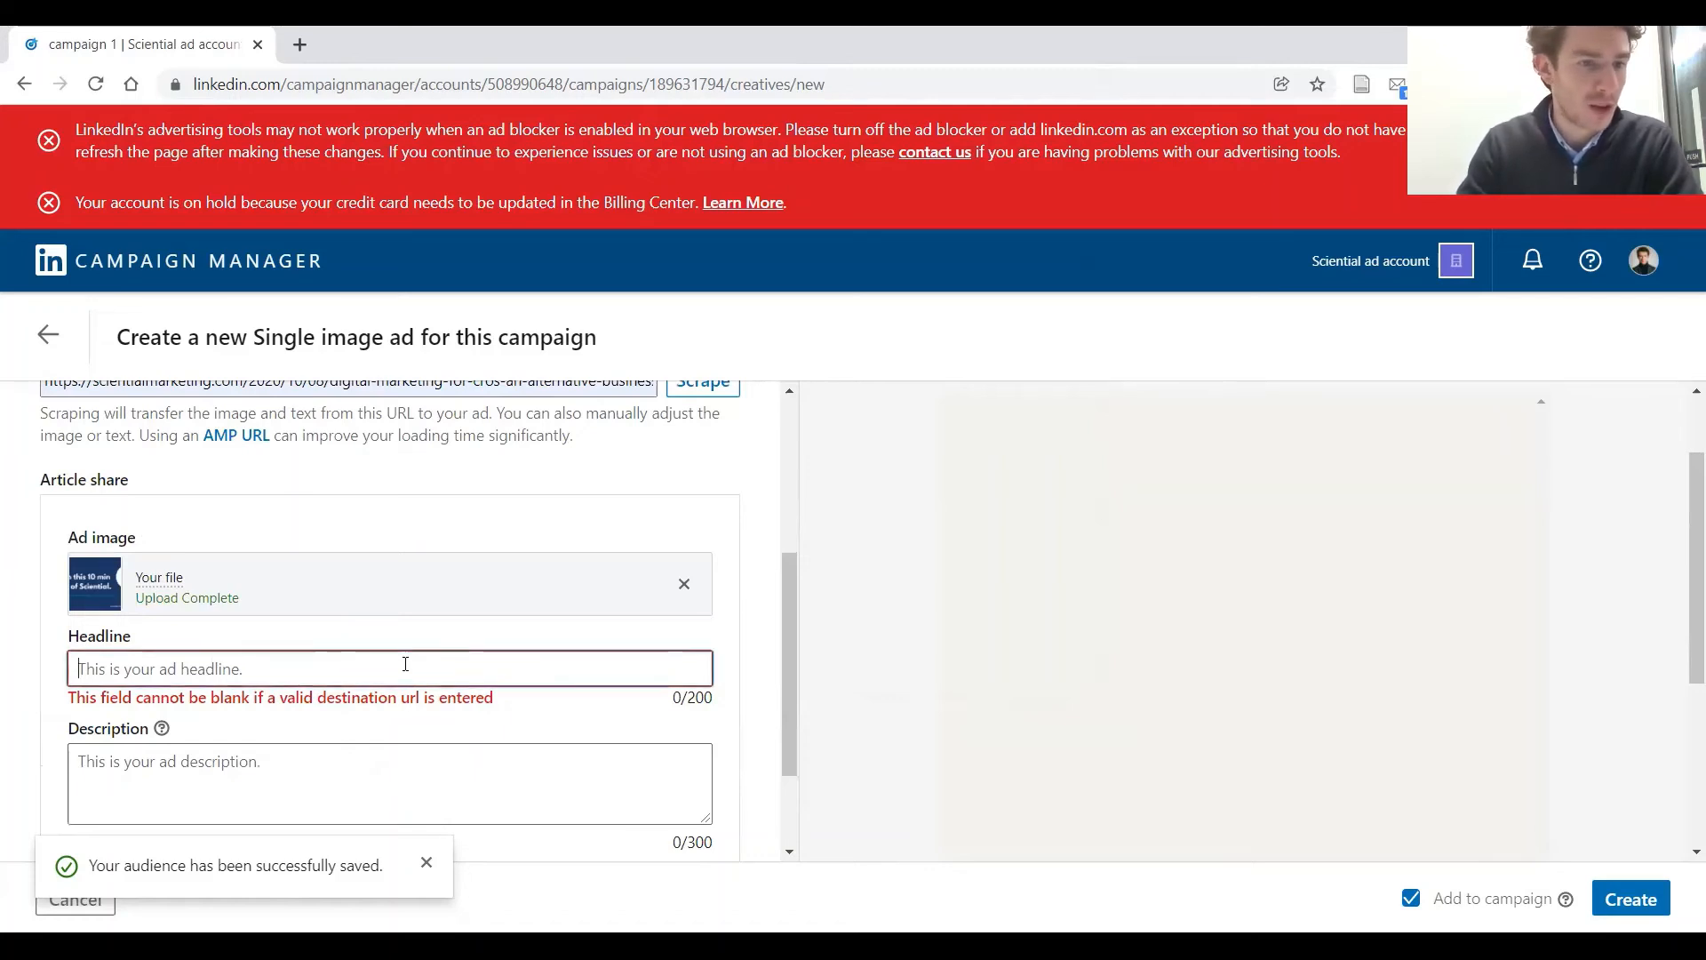
pyautogui.hotkey('alt', 'Tab')
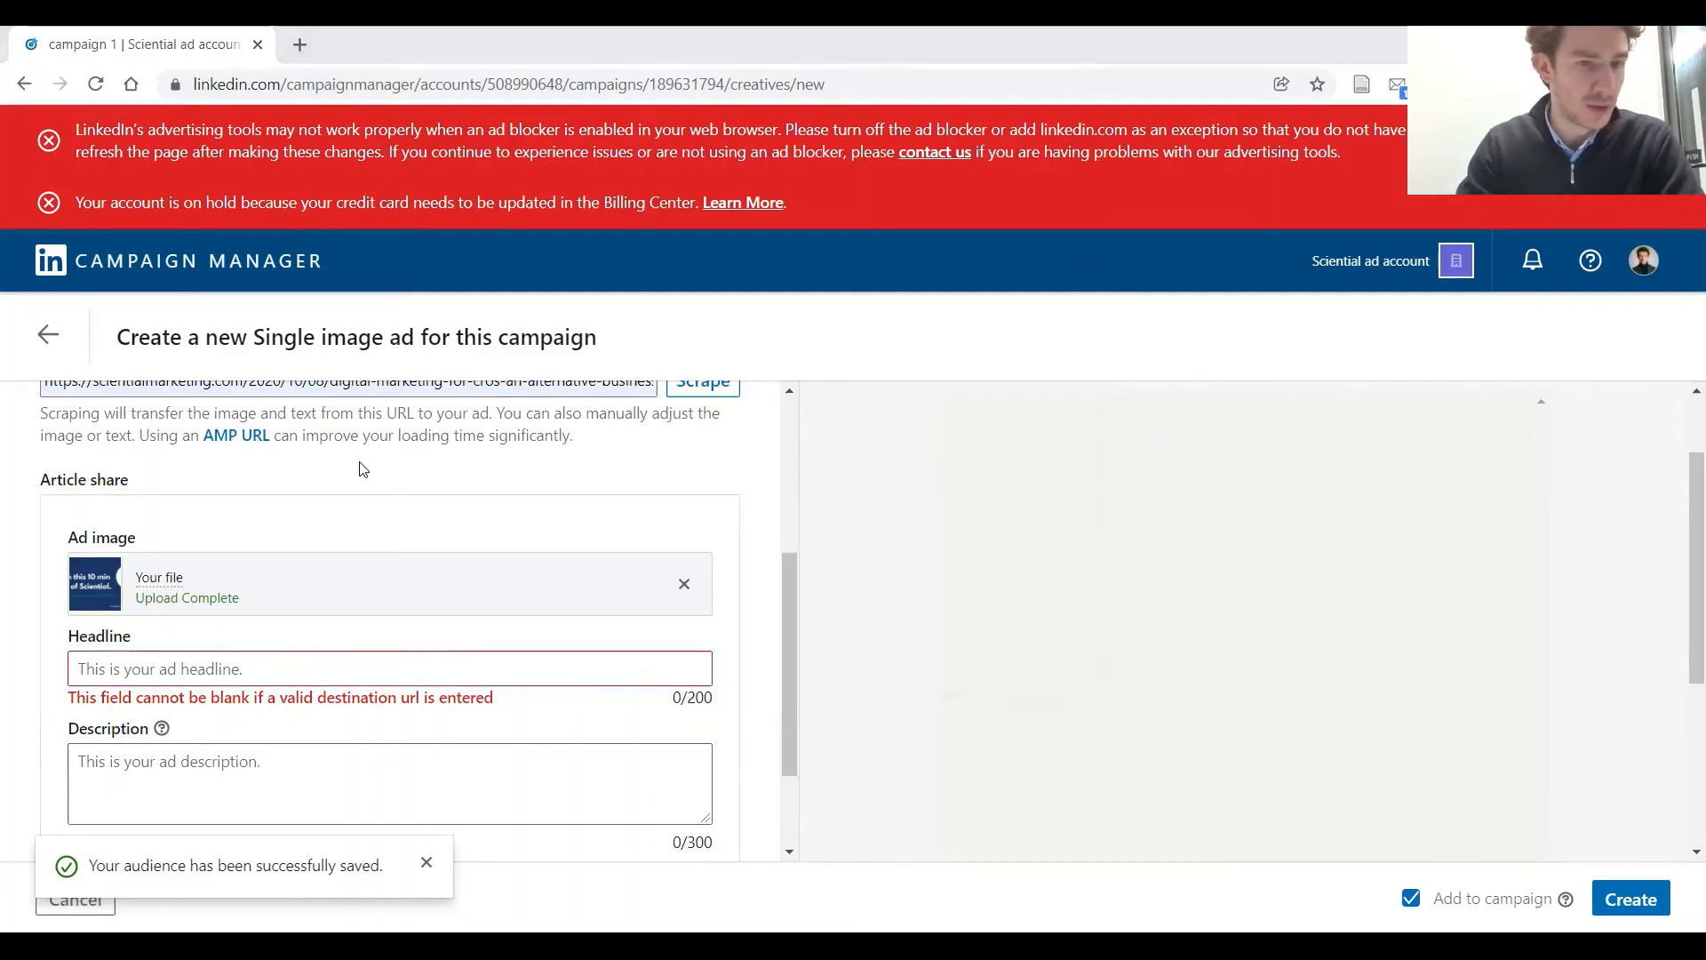
pyautogui.click(278, 655)
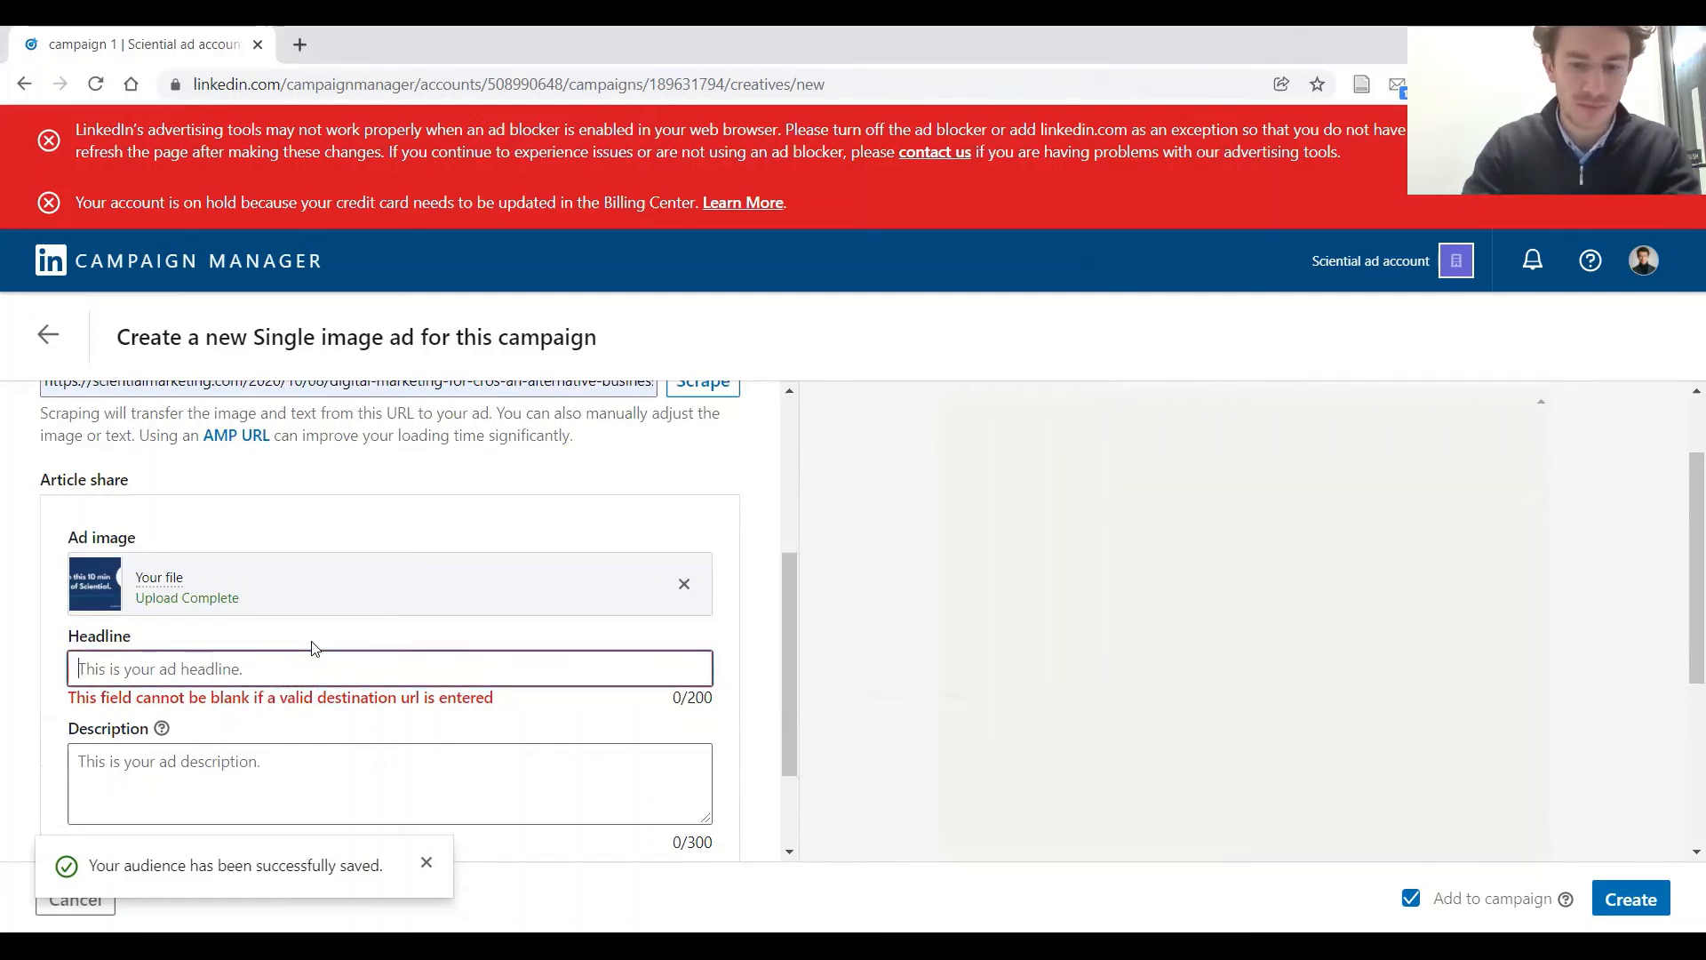
pyautogui.write(':e')
pyautogui.press('BackSpace')
pyautogui.press('BackSpace')
pyautogui.write('LKa')
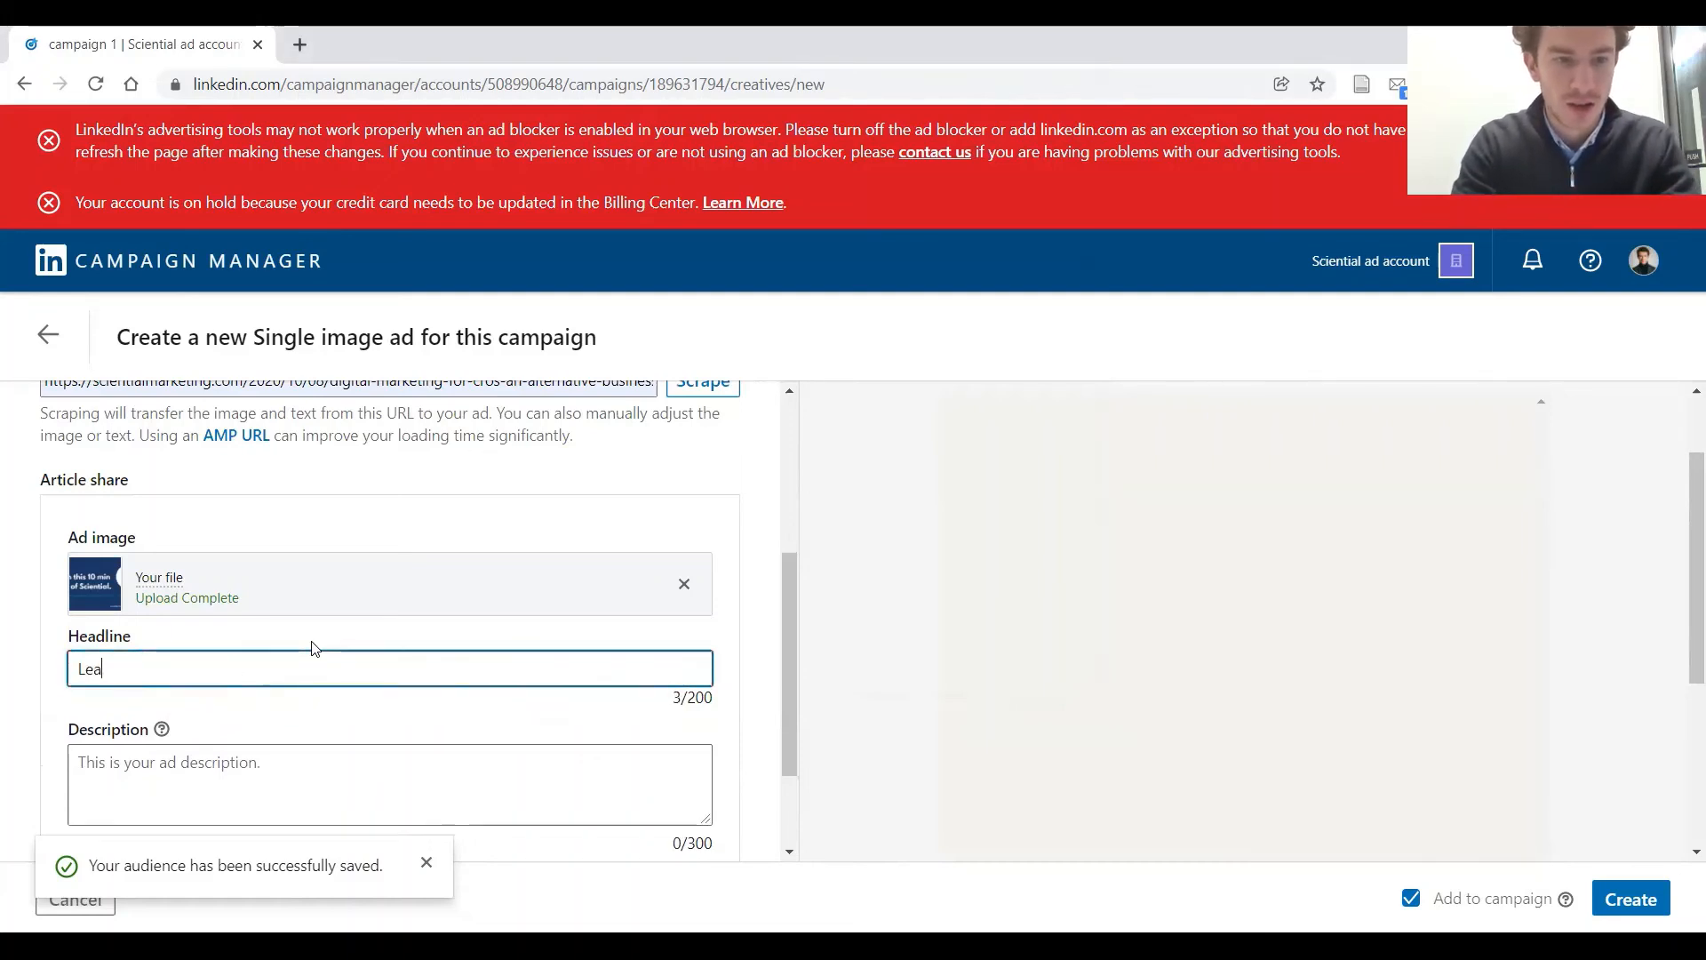
pyautogui.write('rn How to t')
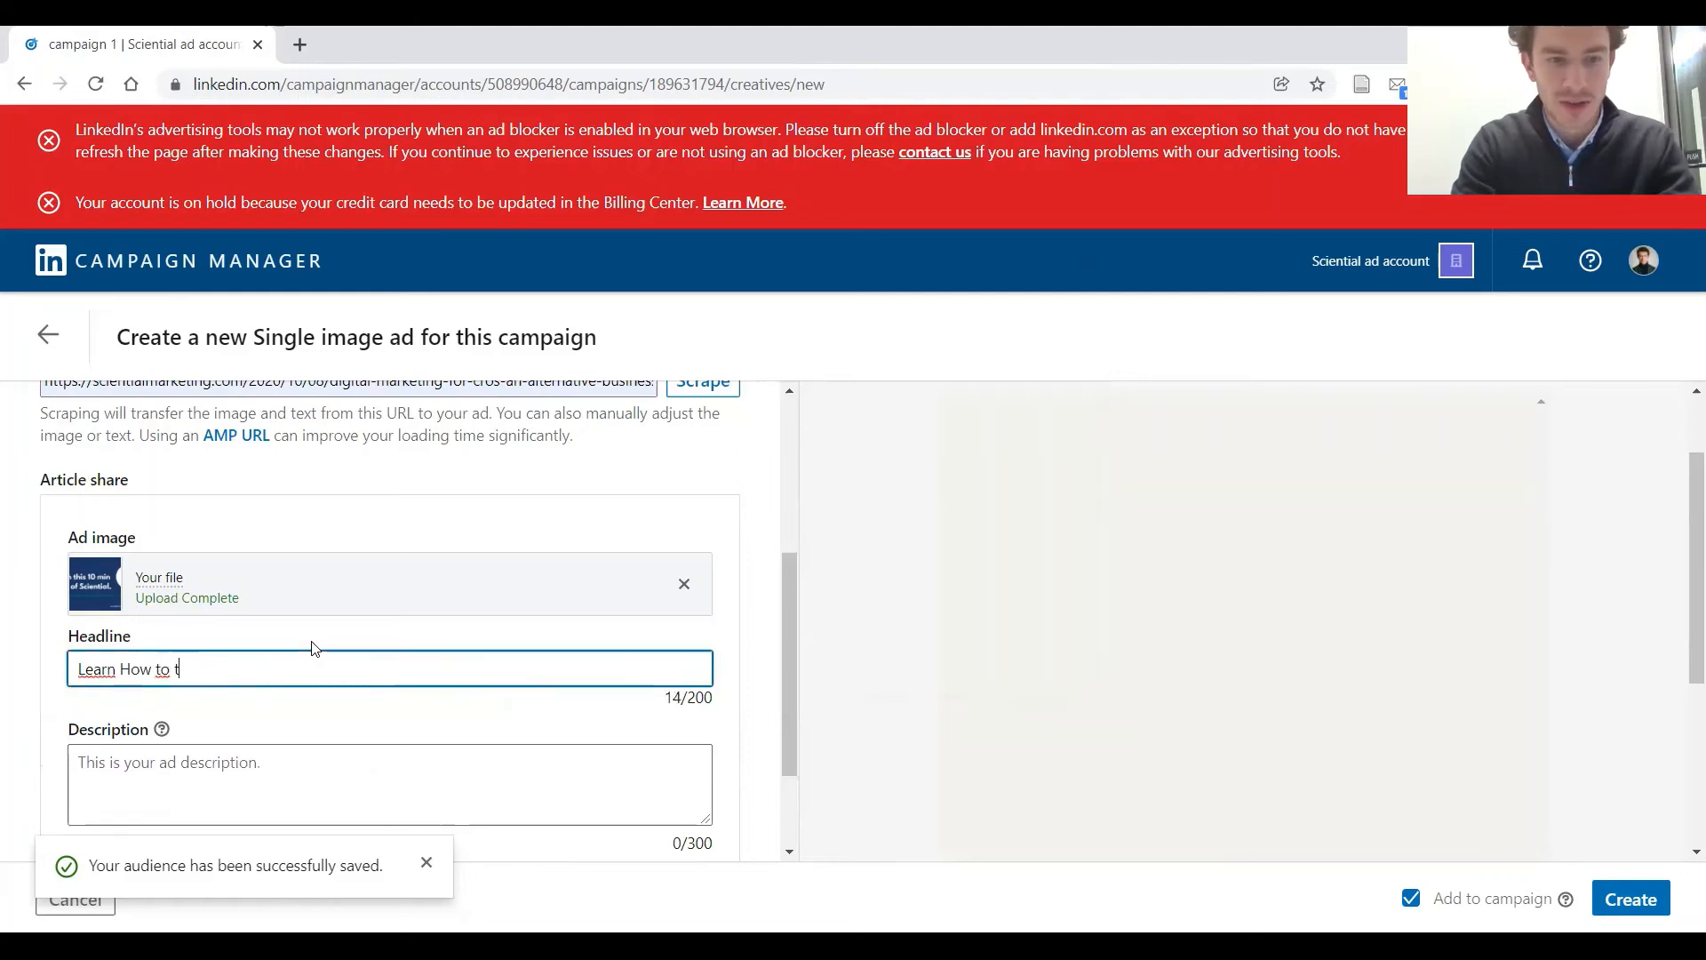
pyautogui.press('BackSpace')
pyautogui.write('set up ')
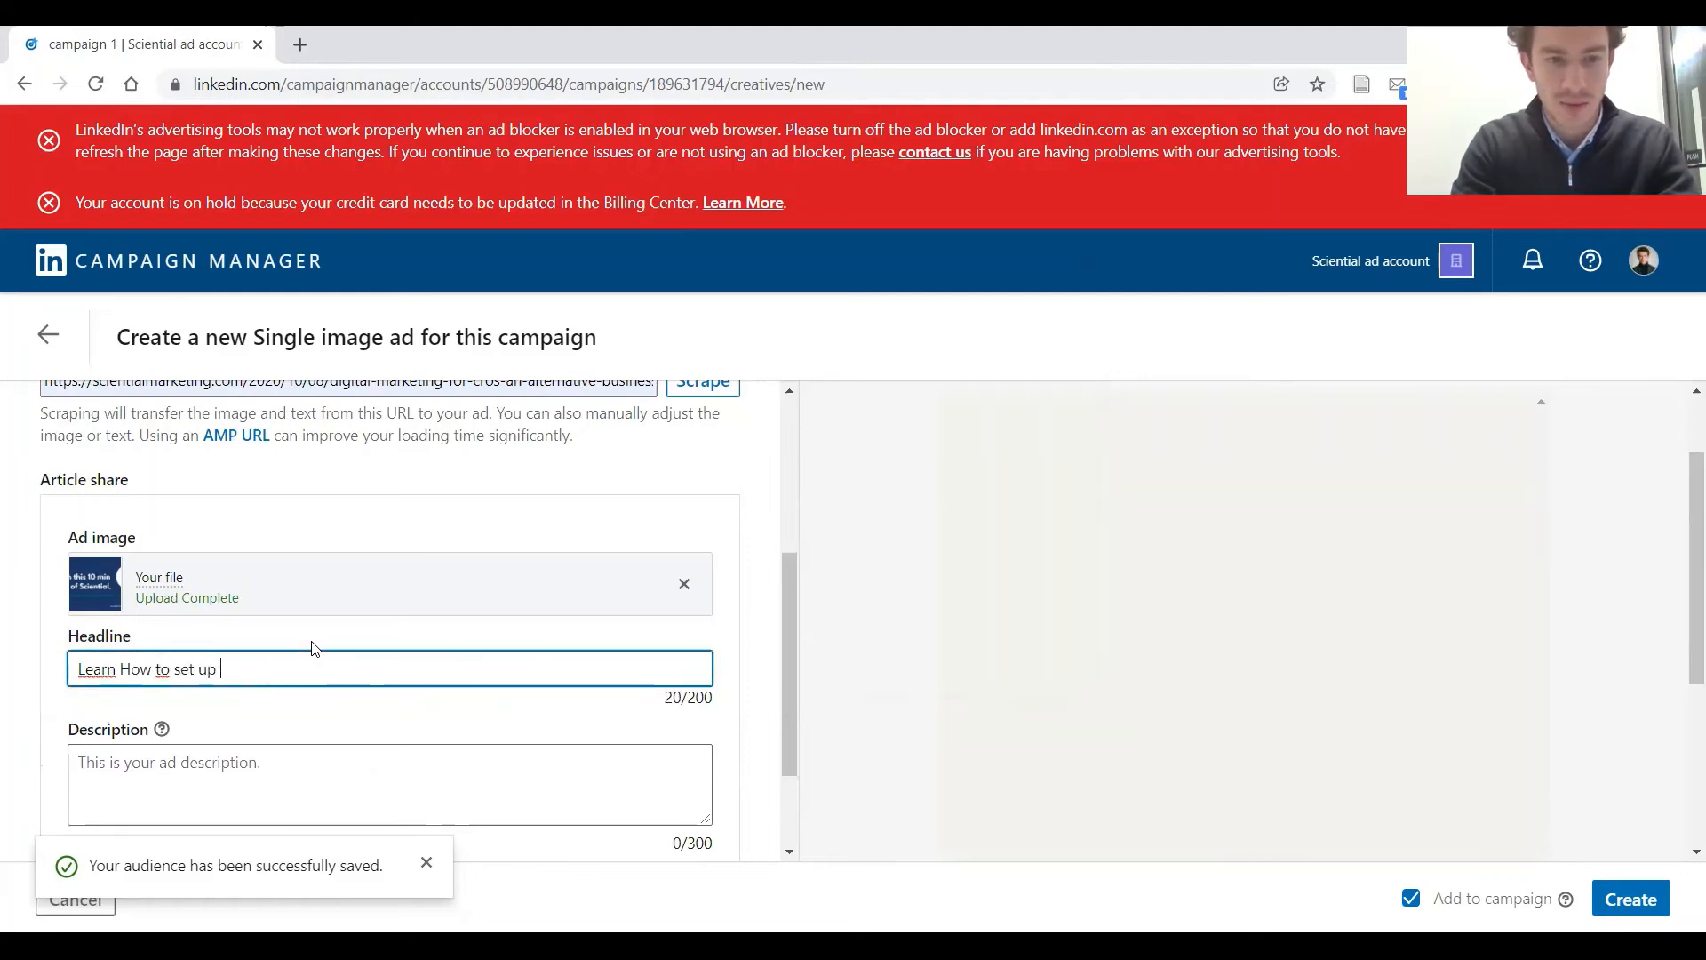
pyautogui.write('a LinkedIn Campaign')
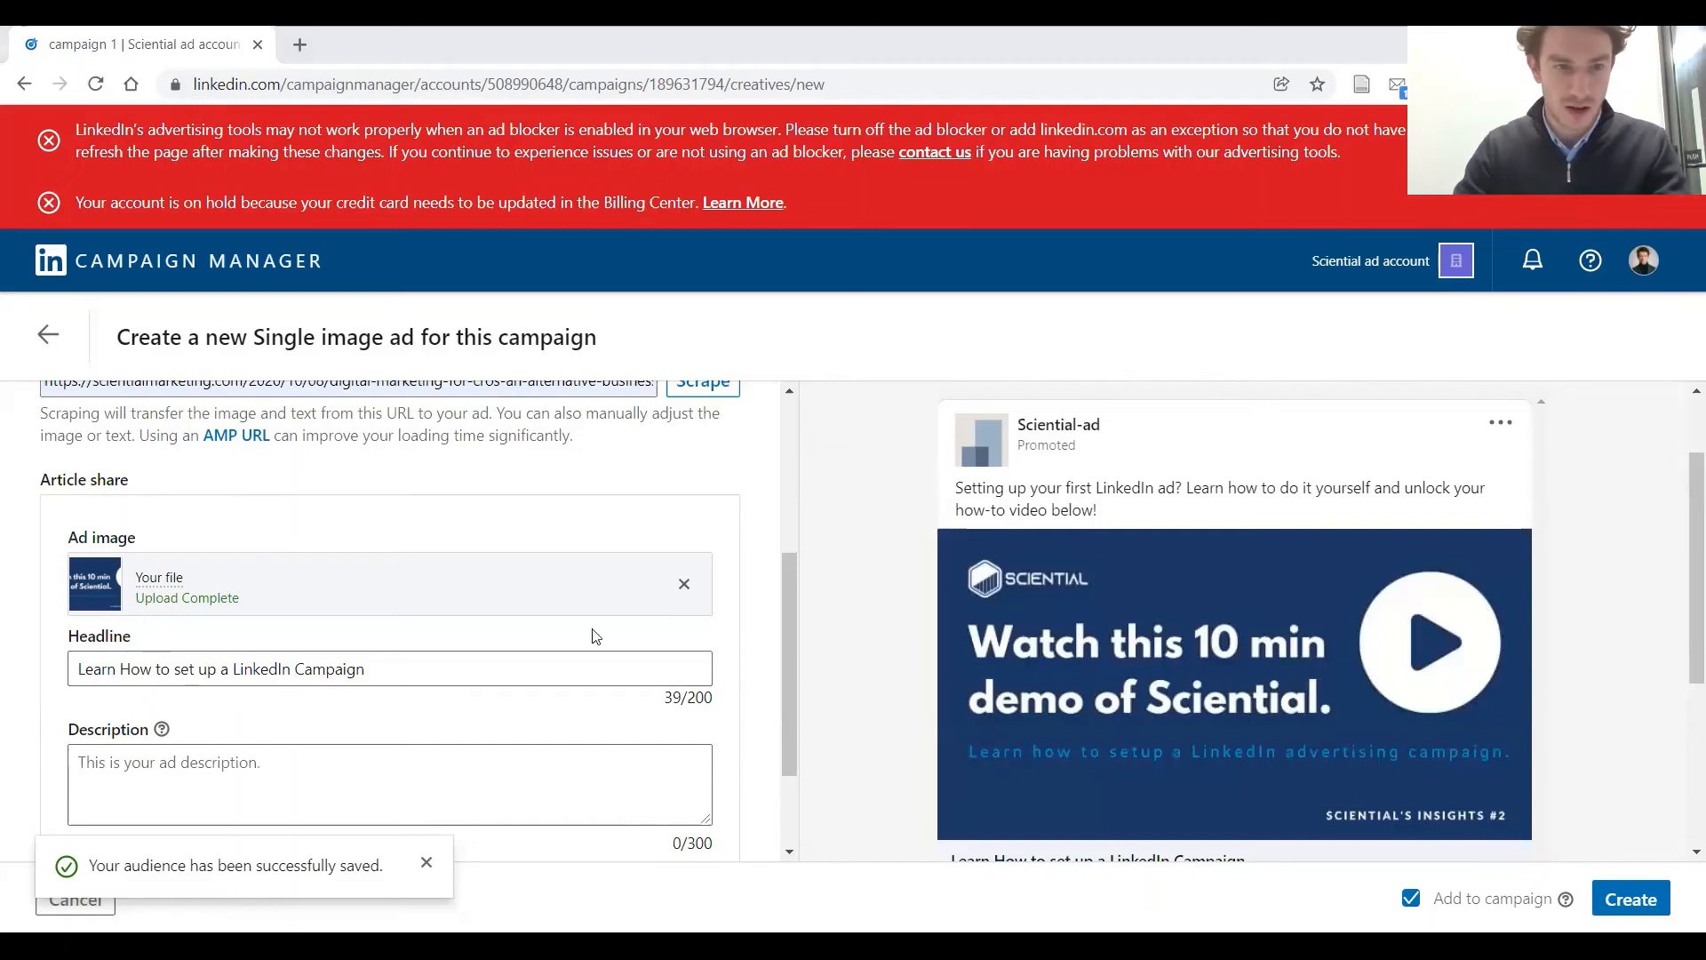
# Paste the same copy as the introductory text into the ad description and set the call-to-action to Learn more
pyautogui.click(324, 761)
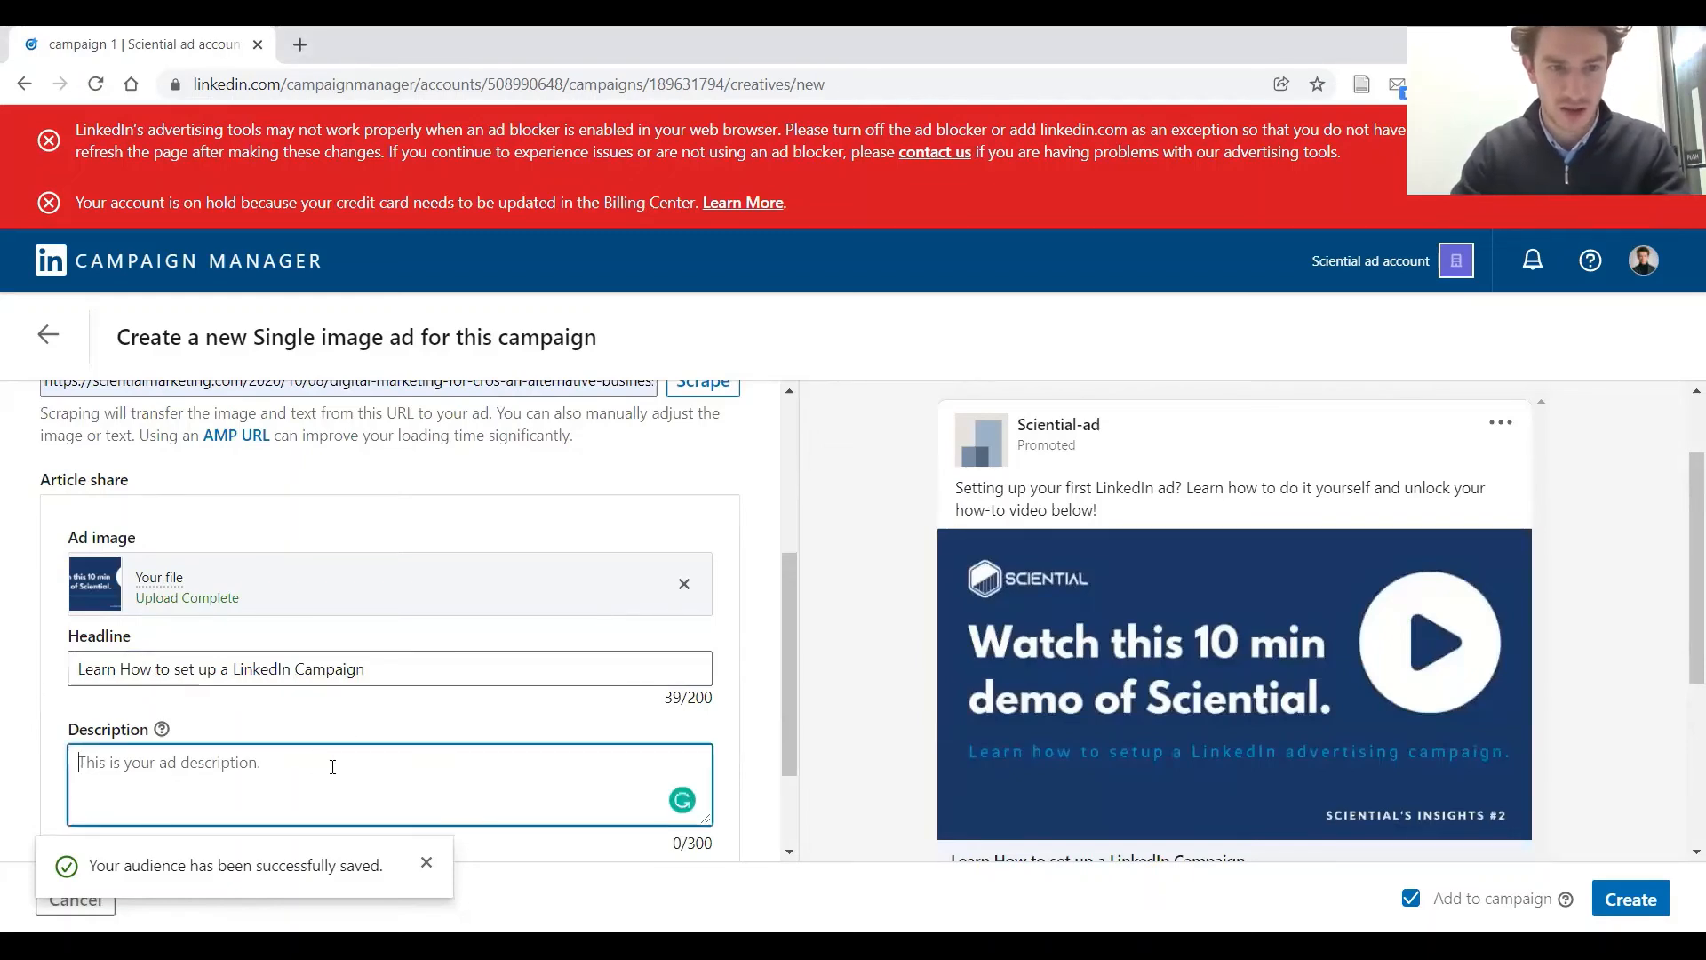
pyautogui.write('Setting up your first LinkedIn ad? Learn how to do it yourself and unlock your how-to video below!')
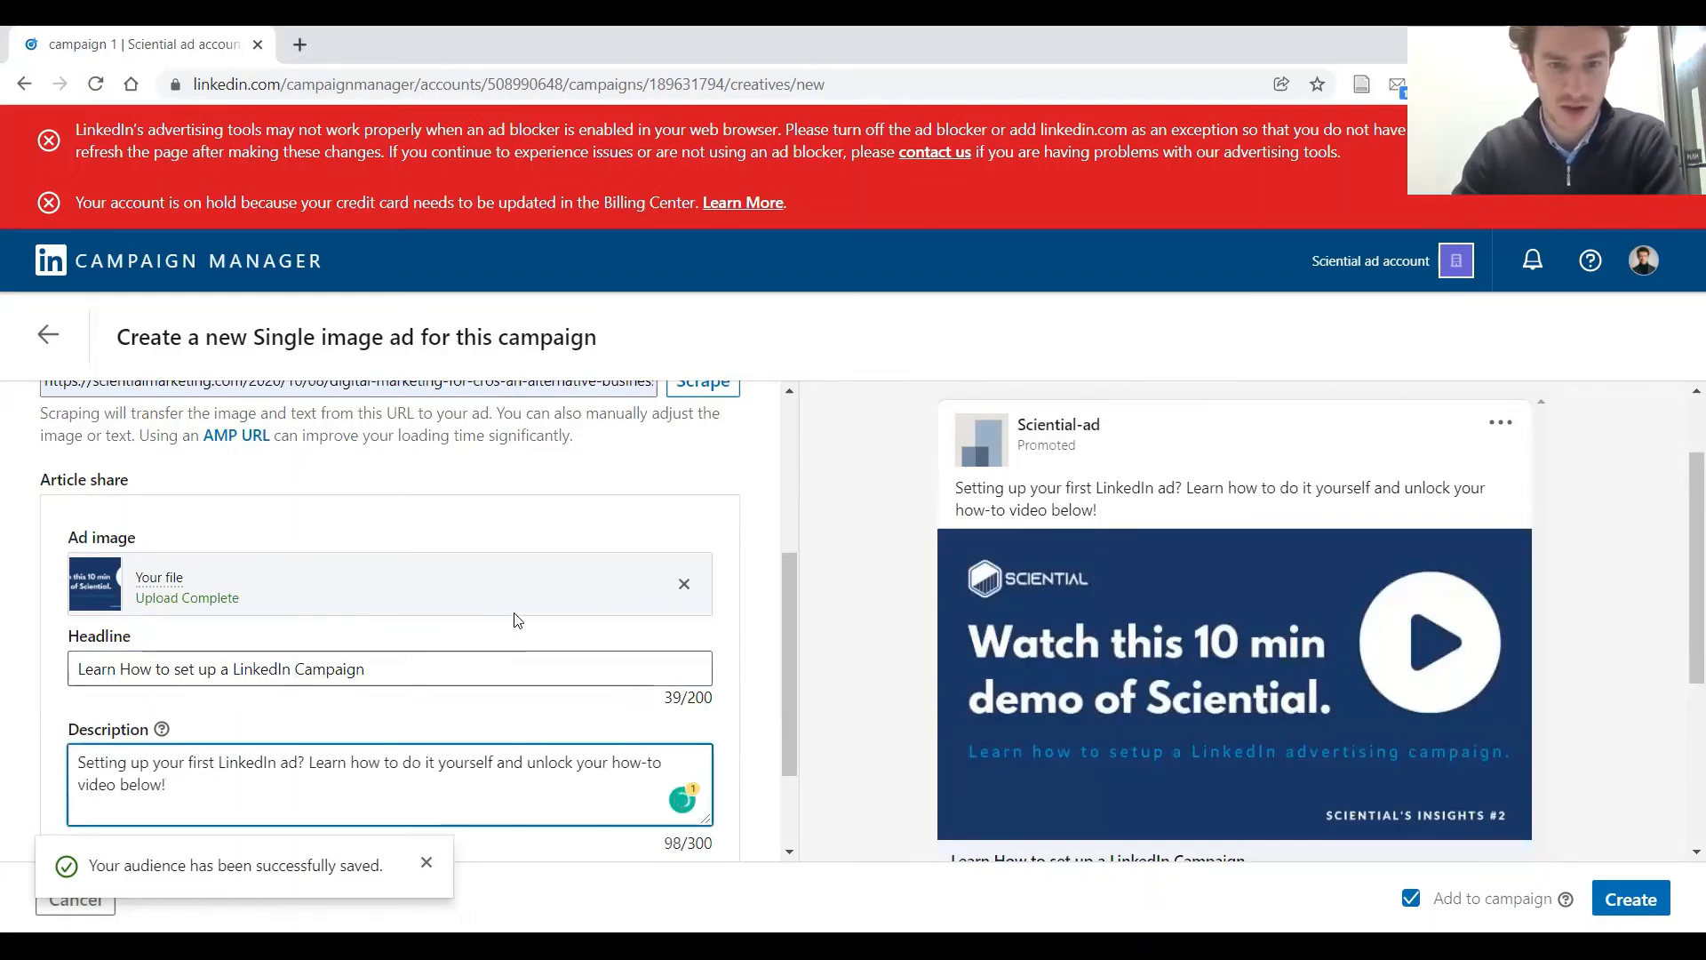
pyautogui.scroll(-2, 518, 620)
pyautogui.scroll(-1, 872, 579)
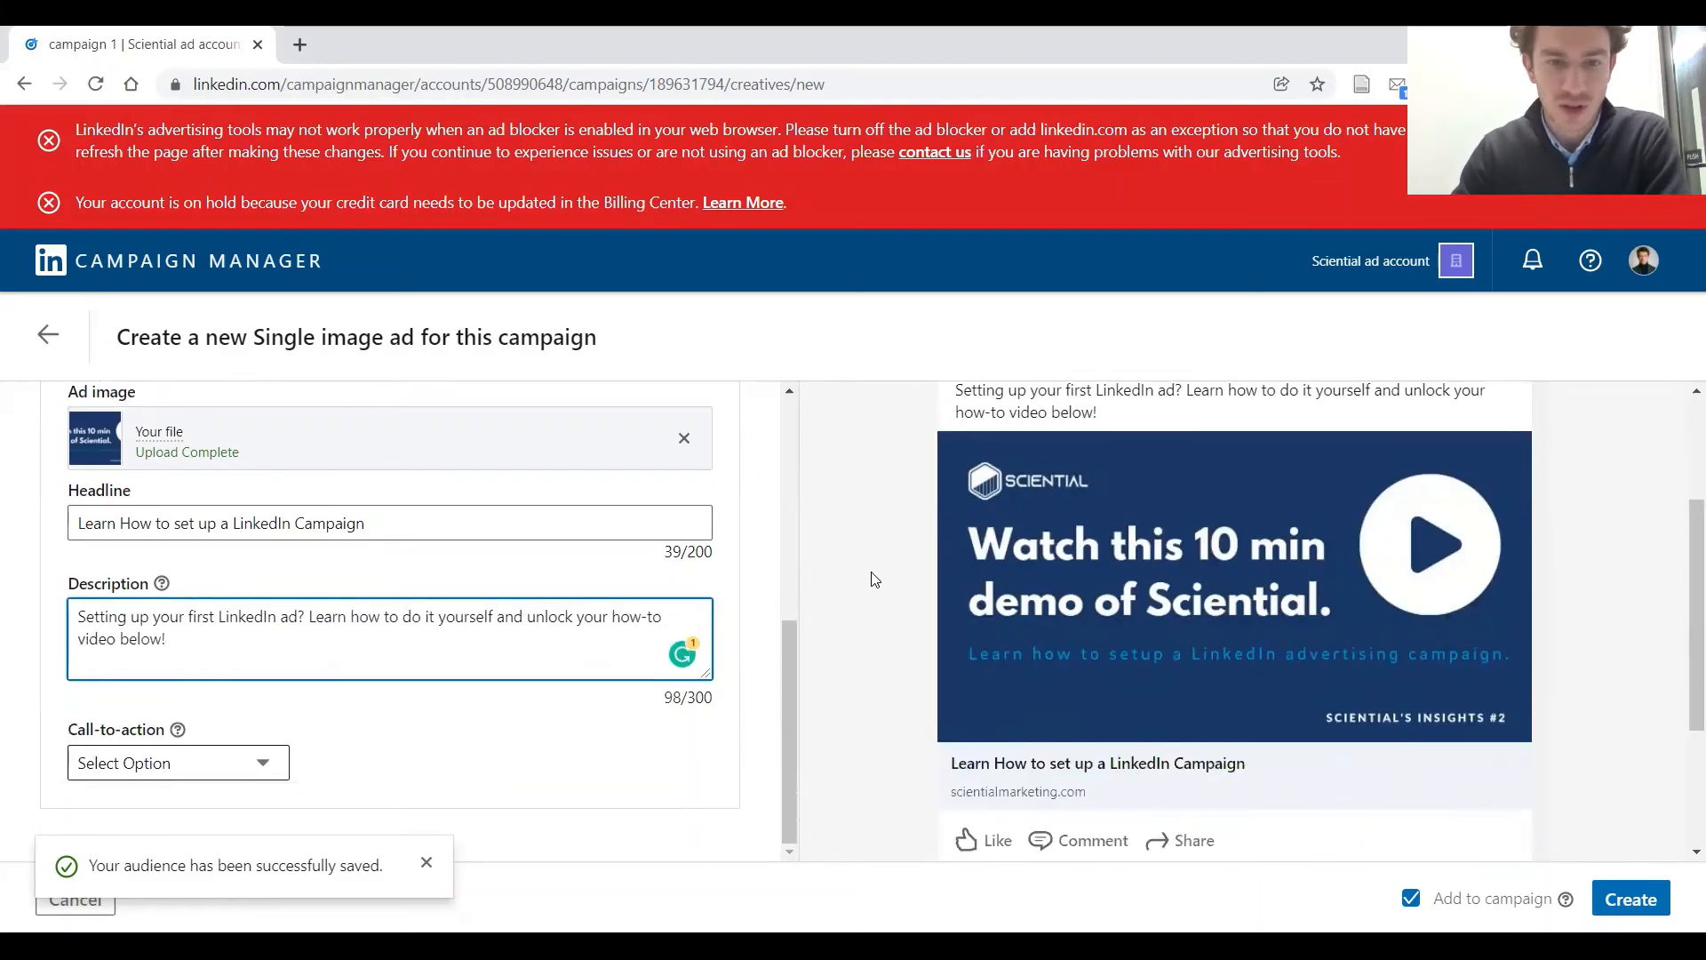
pyautogui.click(263, 761)
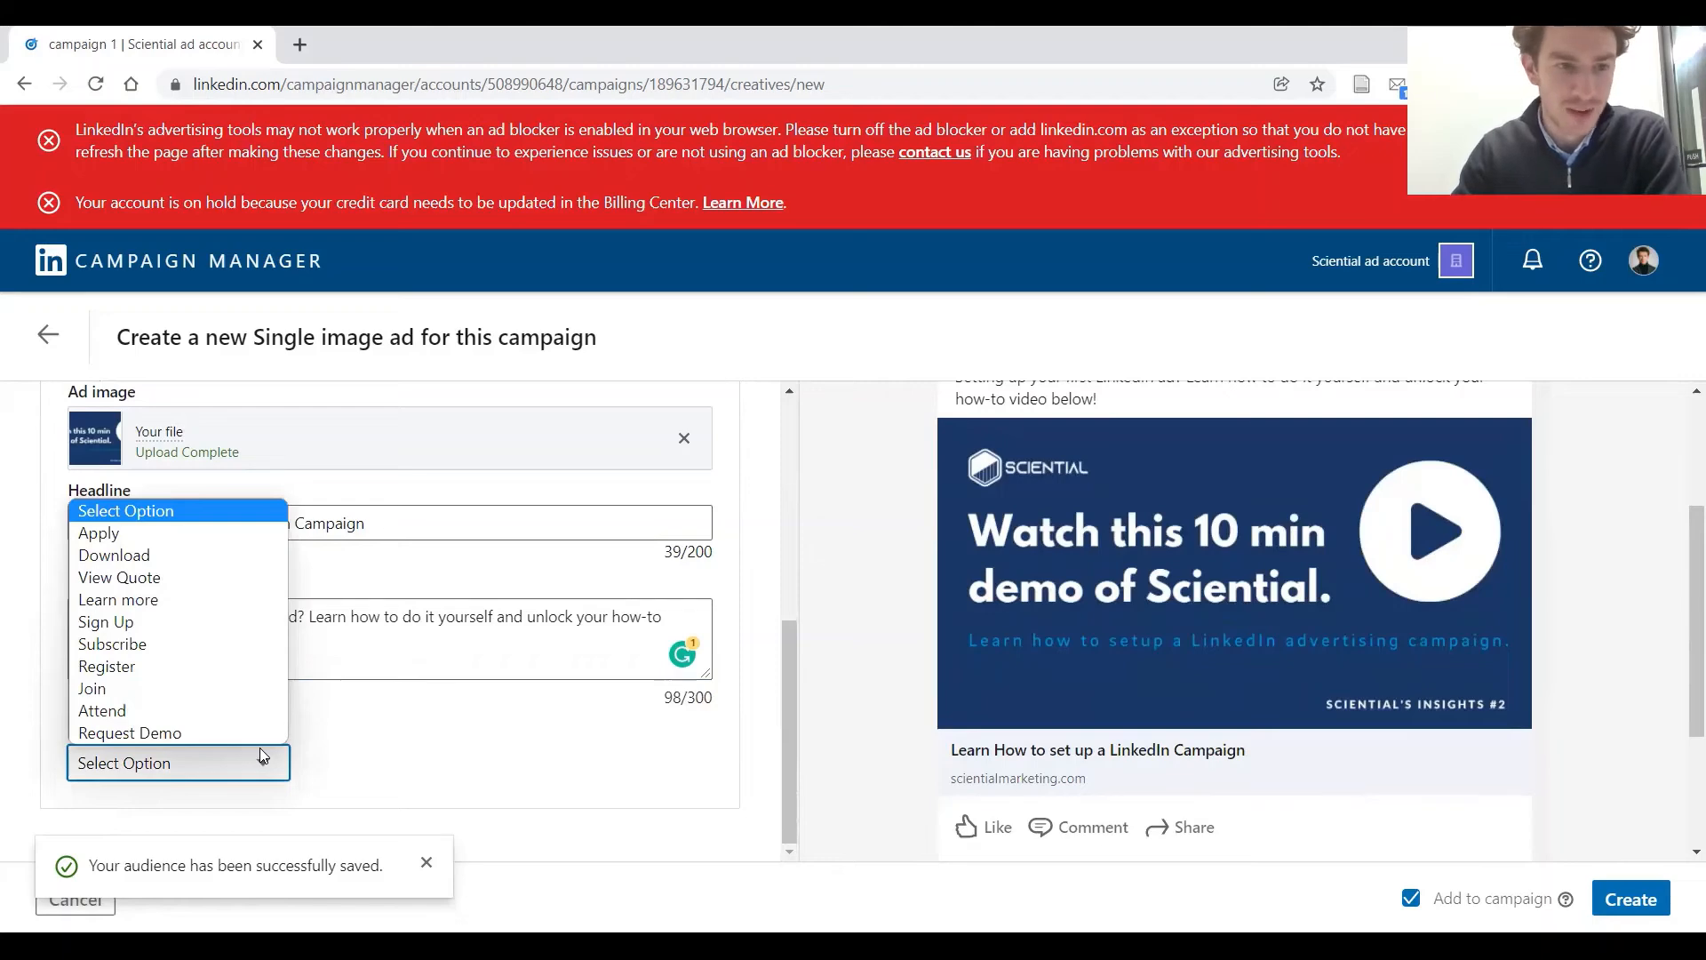
pyautogui.click(151, 601)
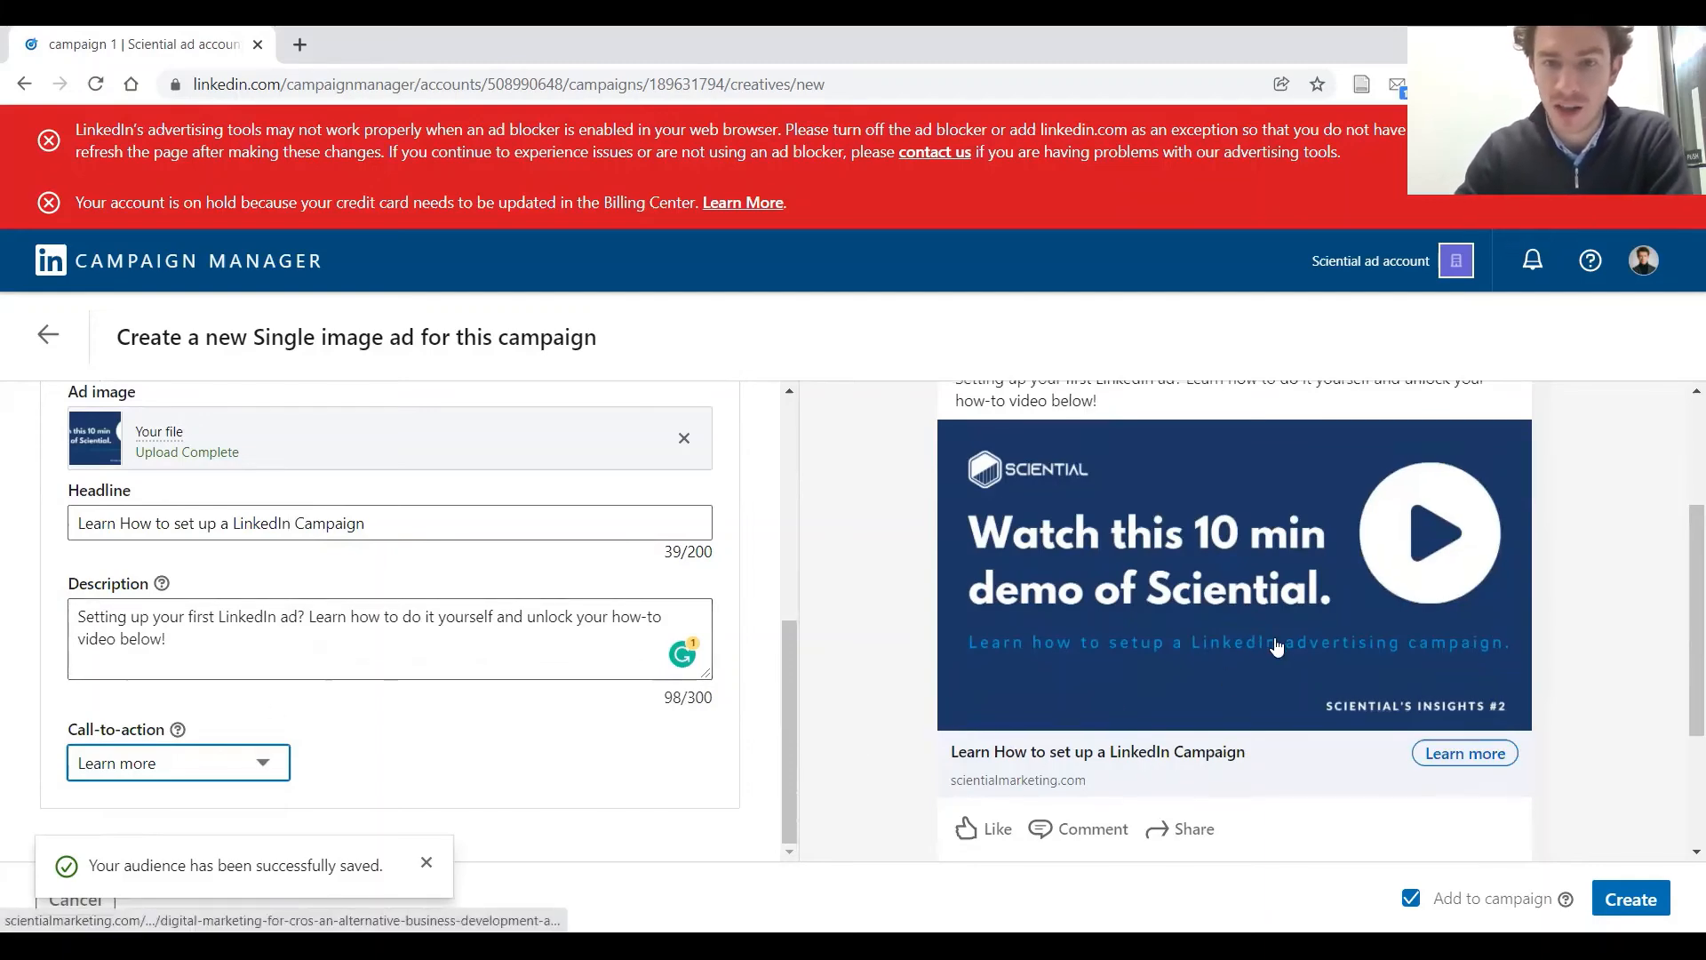
# Check the ad preview in both the Mobile Feed and Desktop Feed versions
pyautogui.scroll(-3, 1280, 630)
pyautogui.scroll(6, 1289, 634)
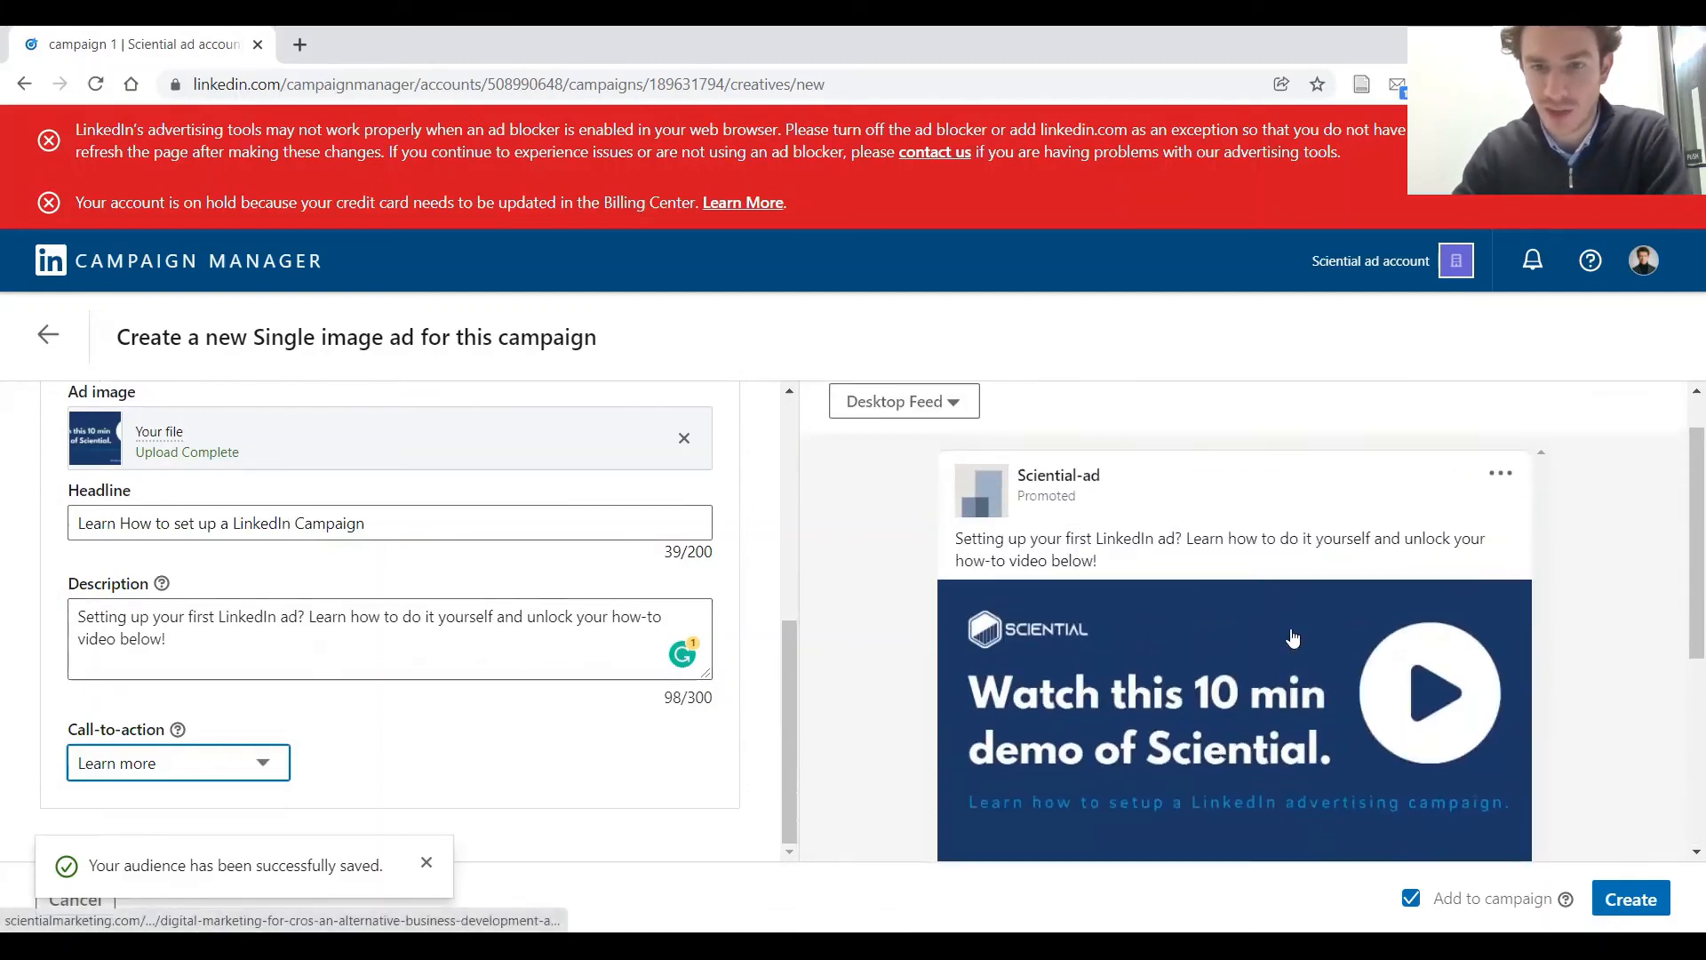
pyautogui.scroll(-1, 1295, 634)
pyautogui.scroll(1, 1156, 578)
pyautogui.click(942, 462)
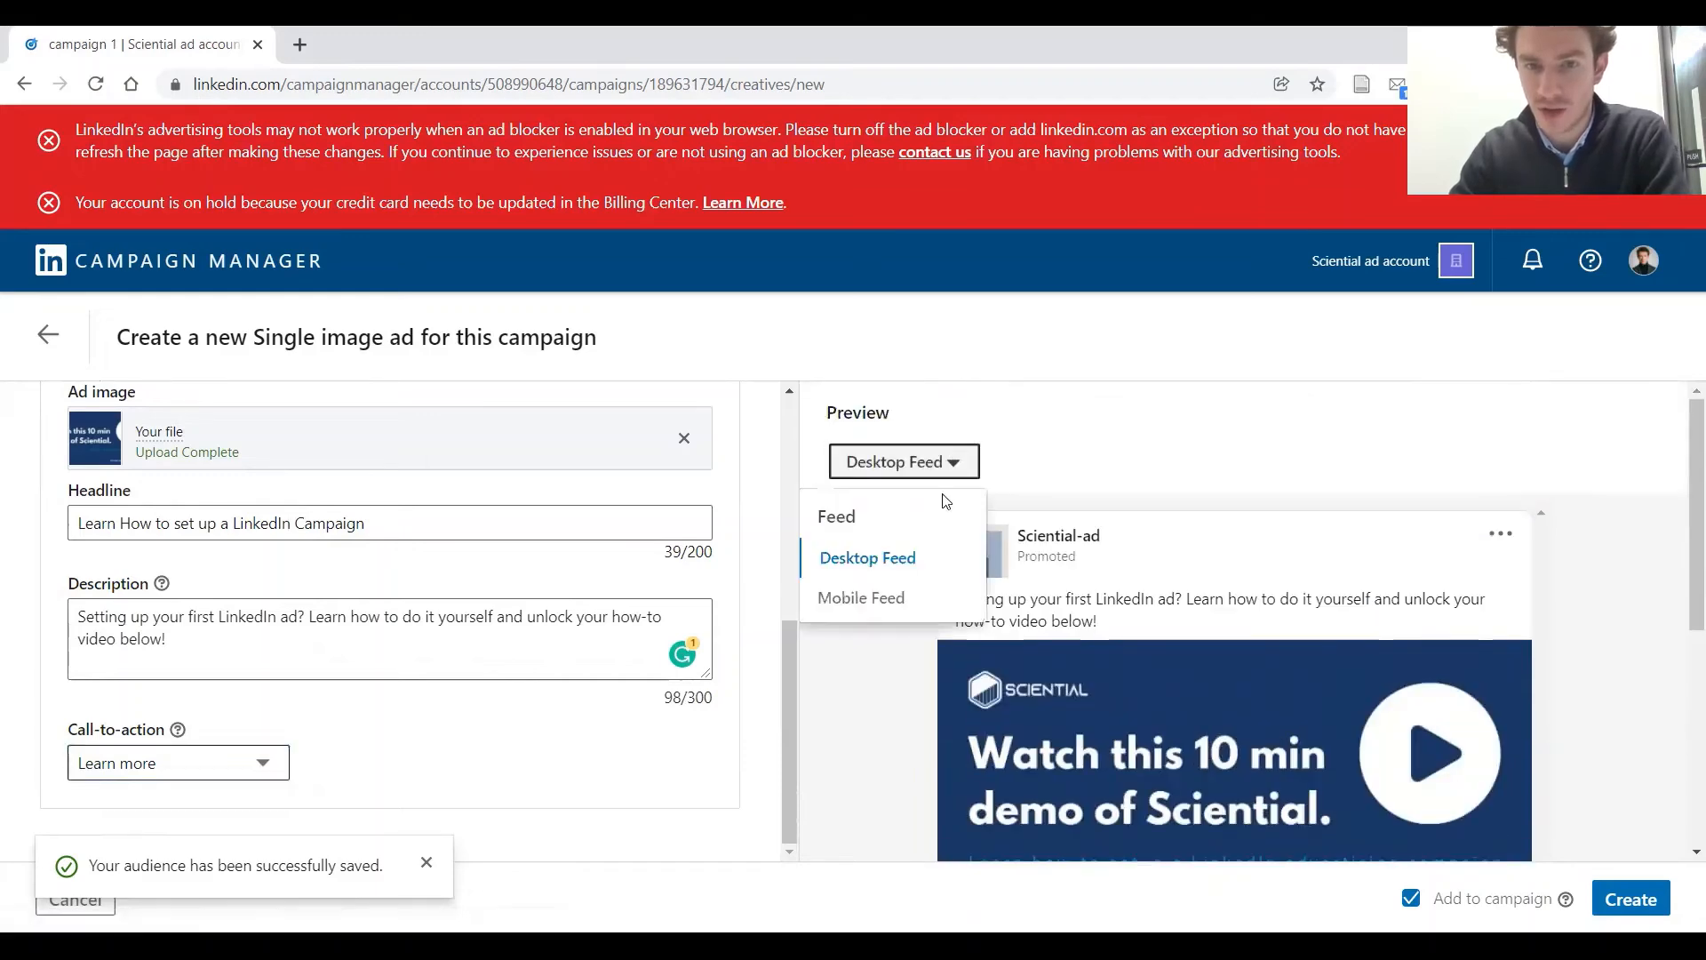
pyautogui.click(918, 600)
pyautogui.scroll(-3, 1230, 498)
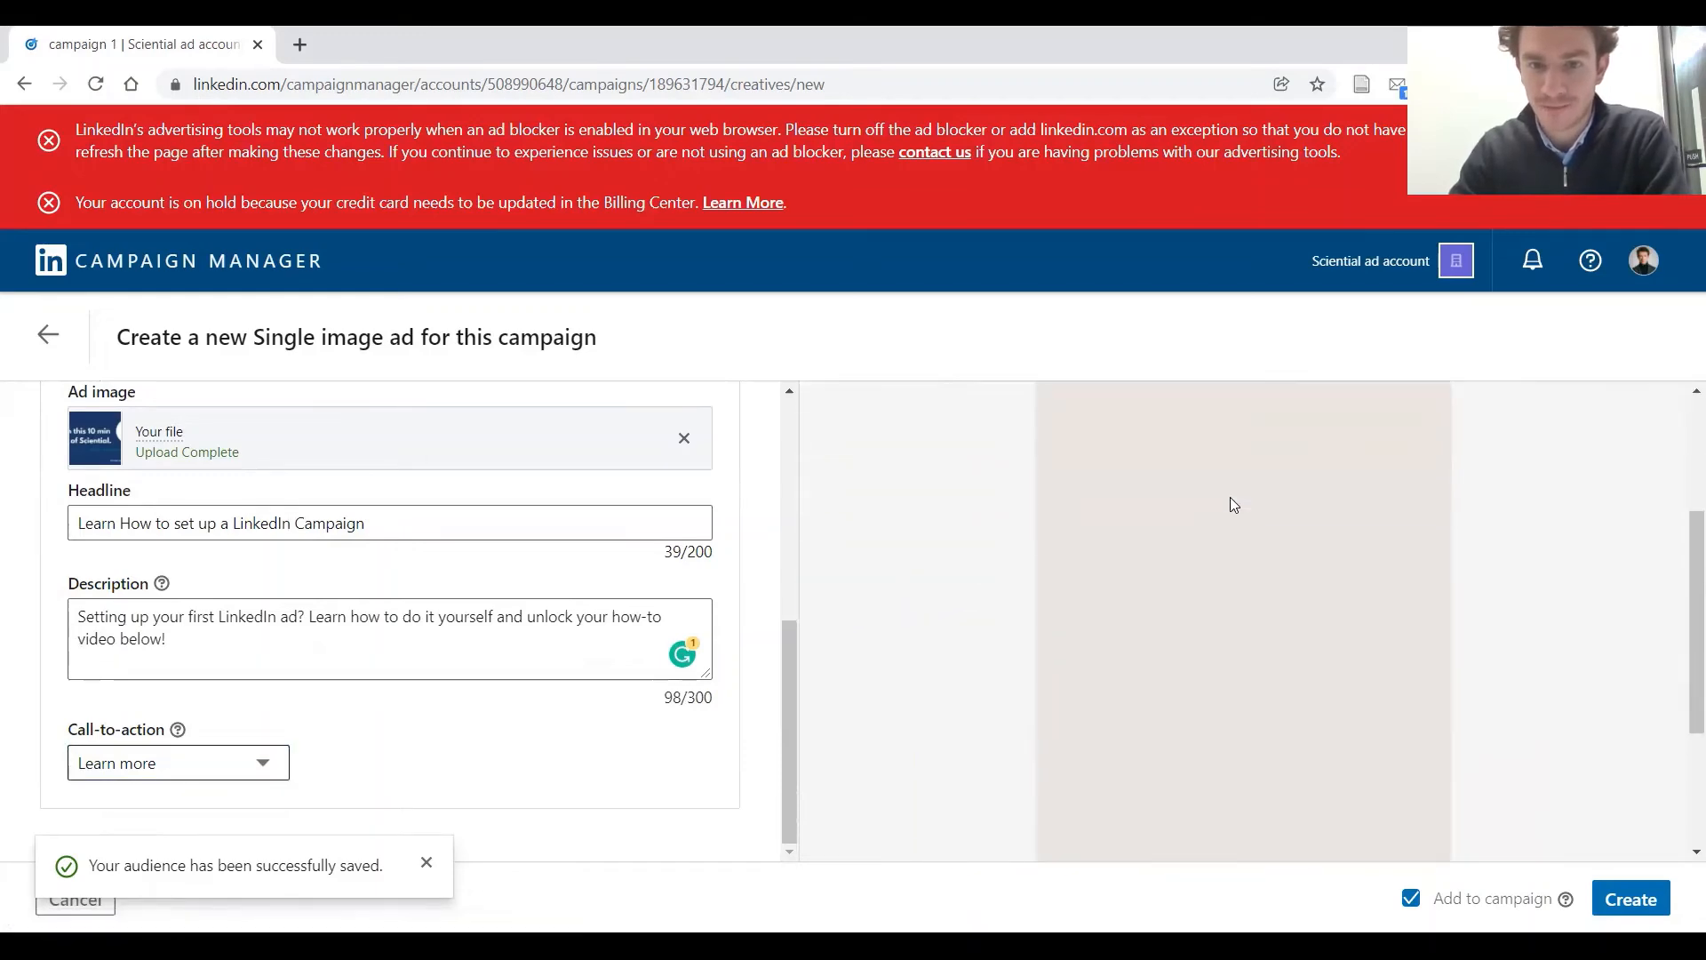
pyautogui.scroll(3, 1231, 524)
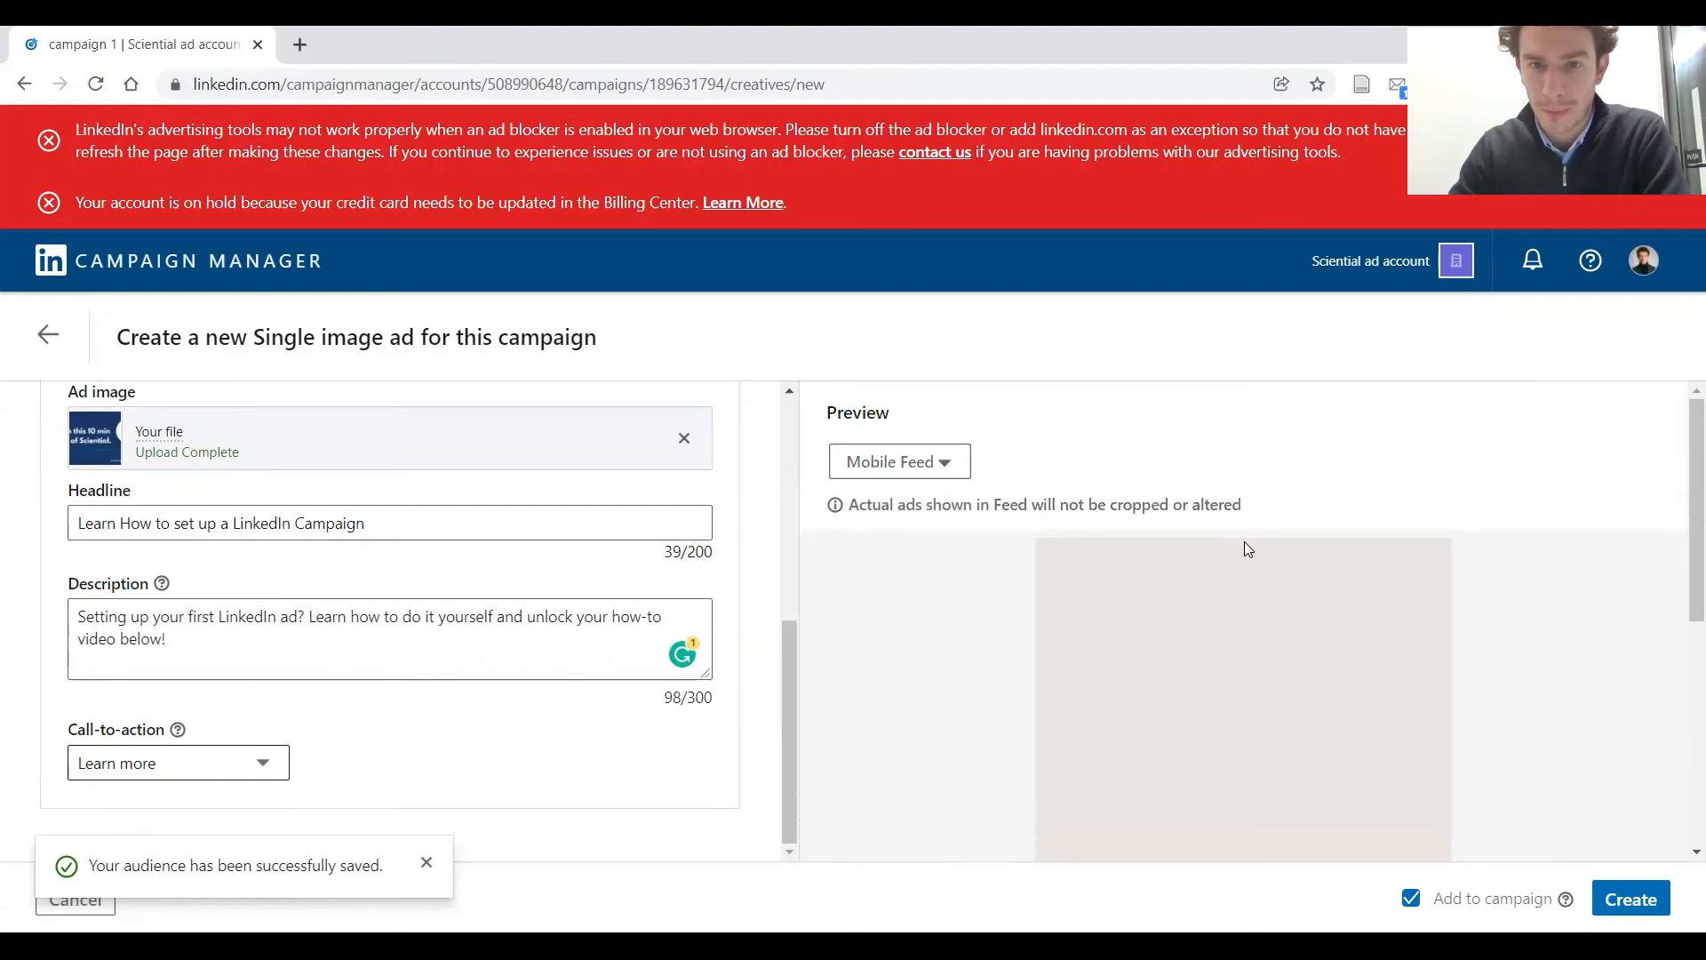
pyautogui.click(941, 457)
pyautogui.click(935, 557)
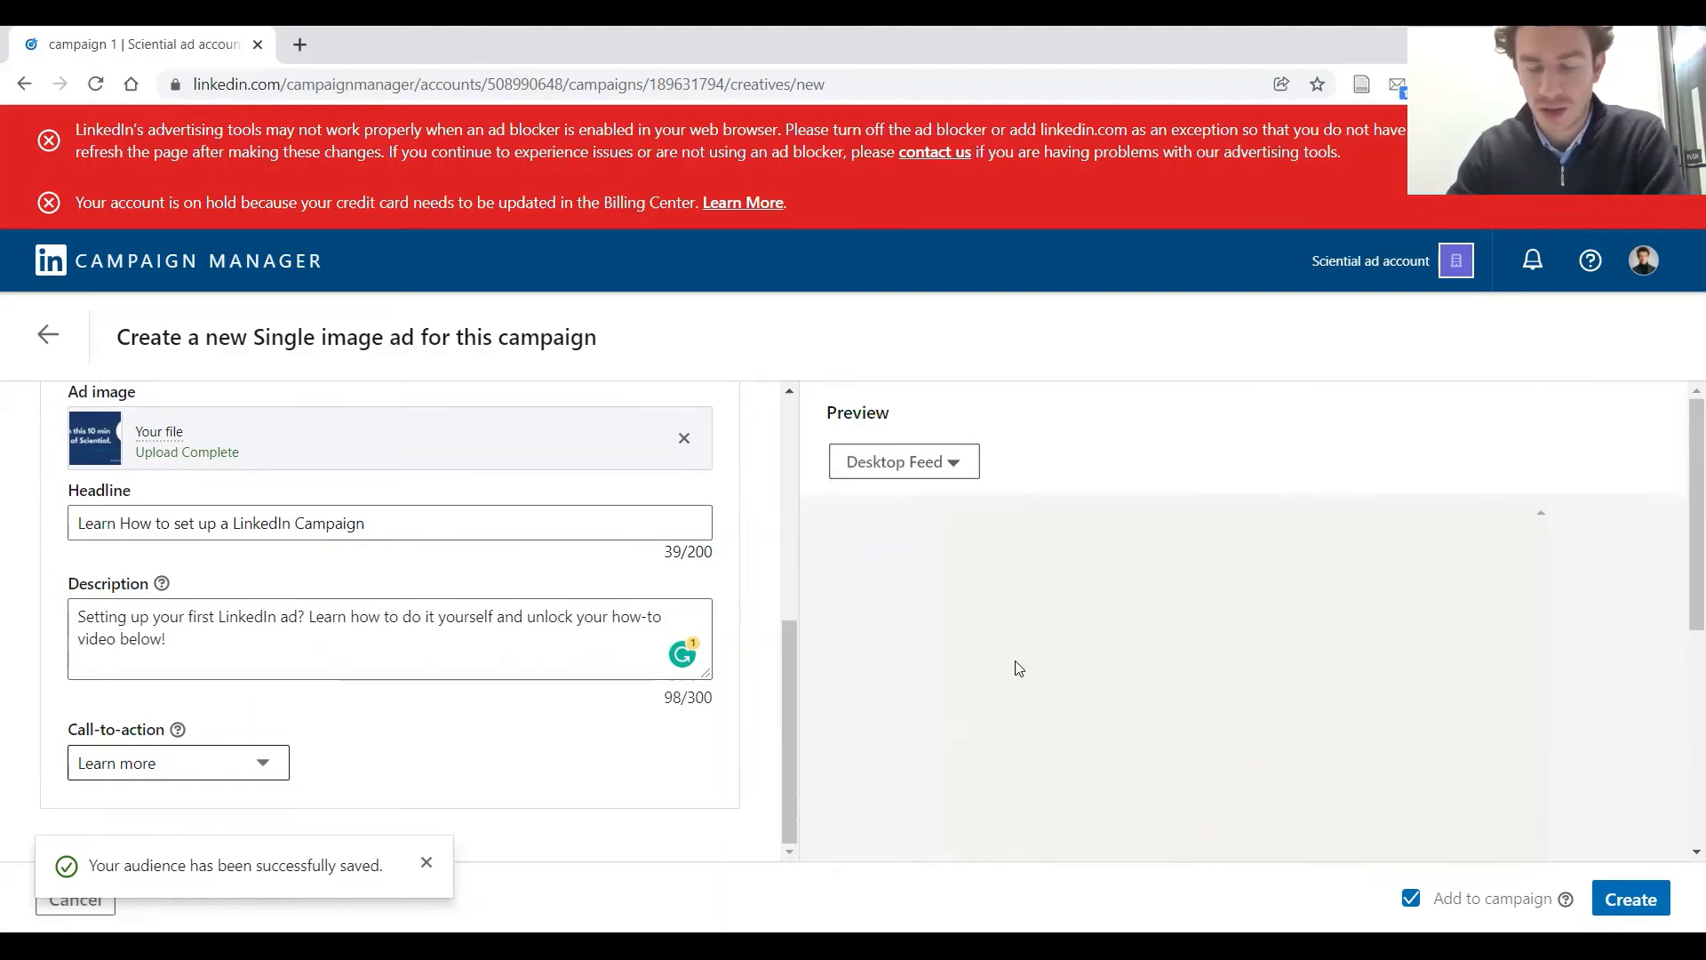
pyautogui.scroll(-5, 1013, 667)
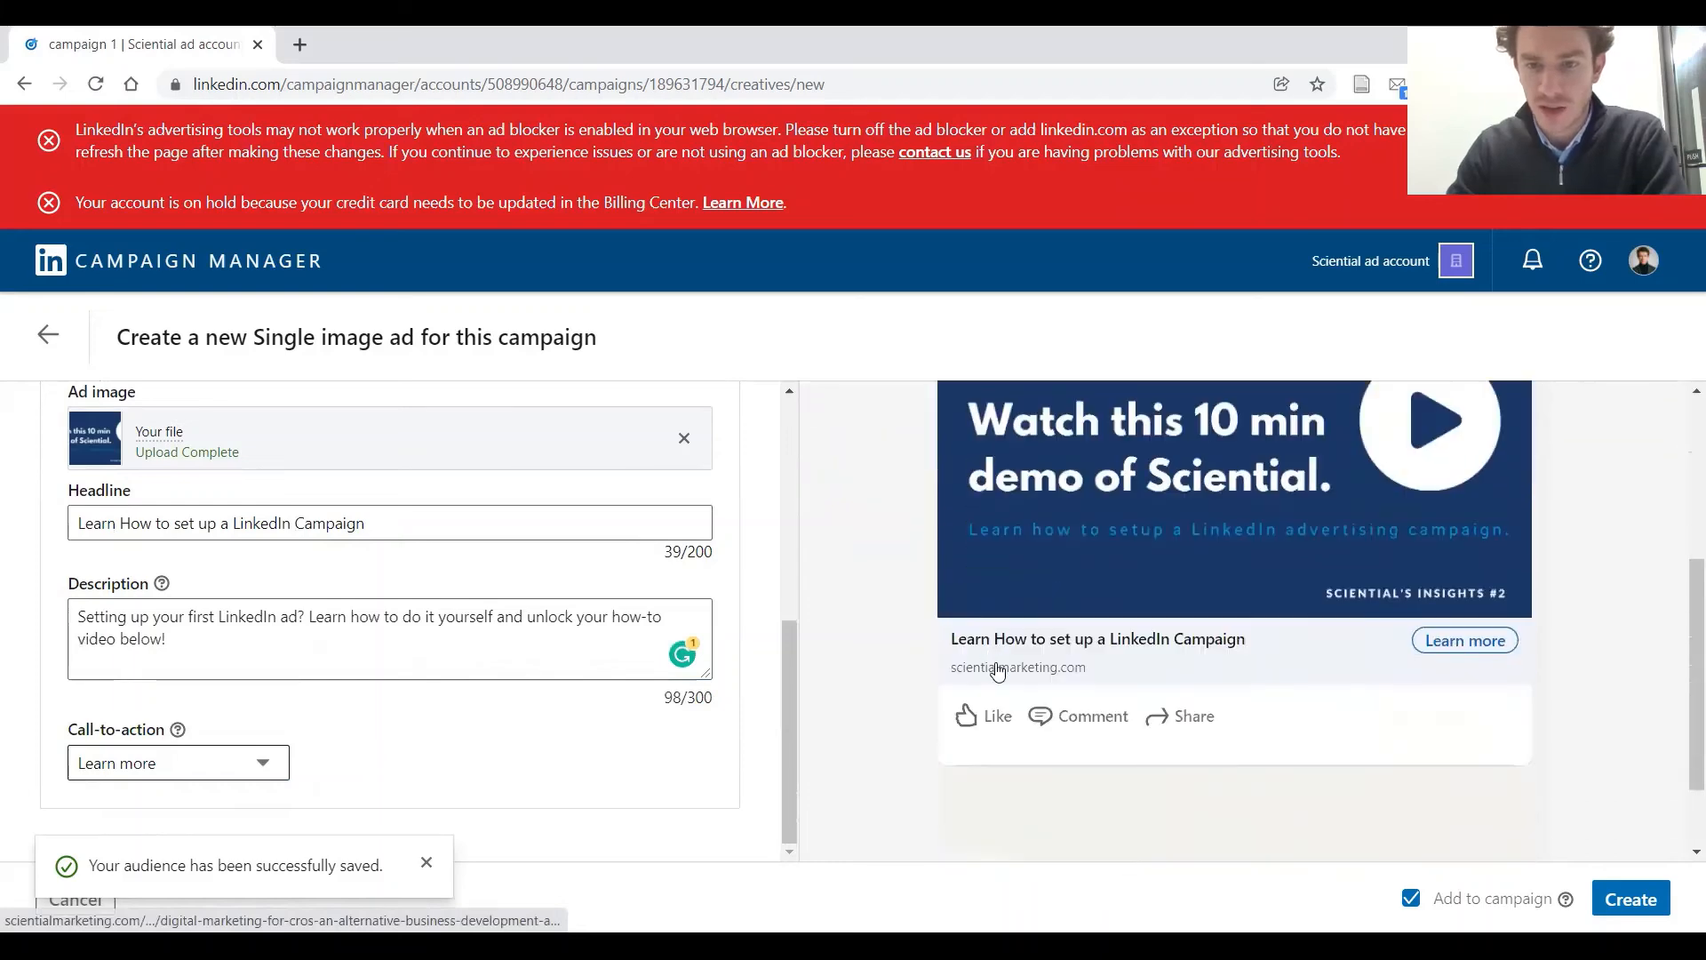
# Create the single image ad with it added to the campaign, and continue to the campaign review
pyautogui.scroll(3, 1315, 614)
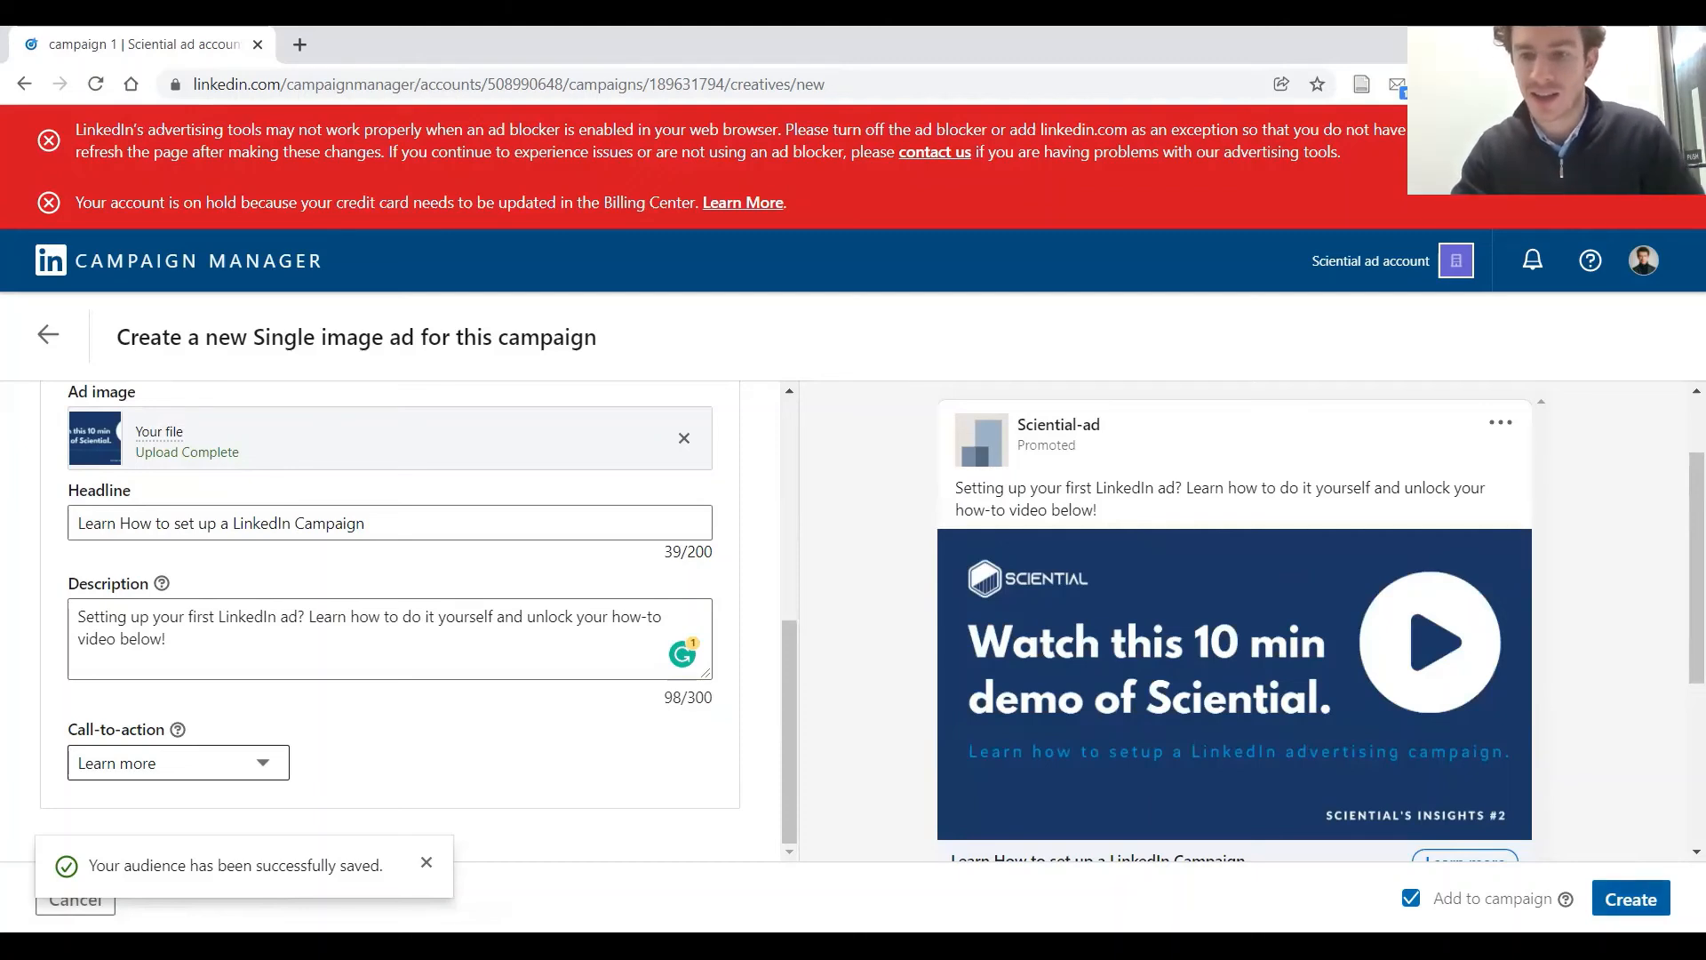
pyautogui.click(1631, 899)
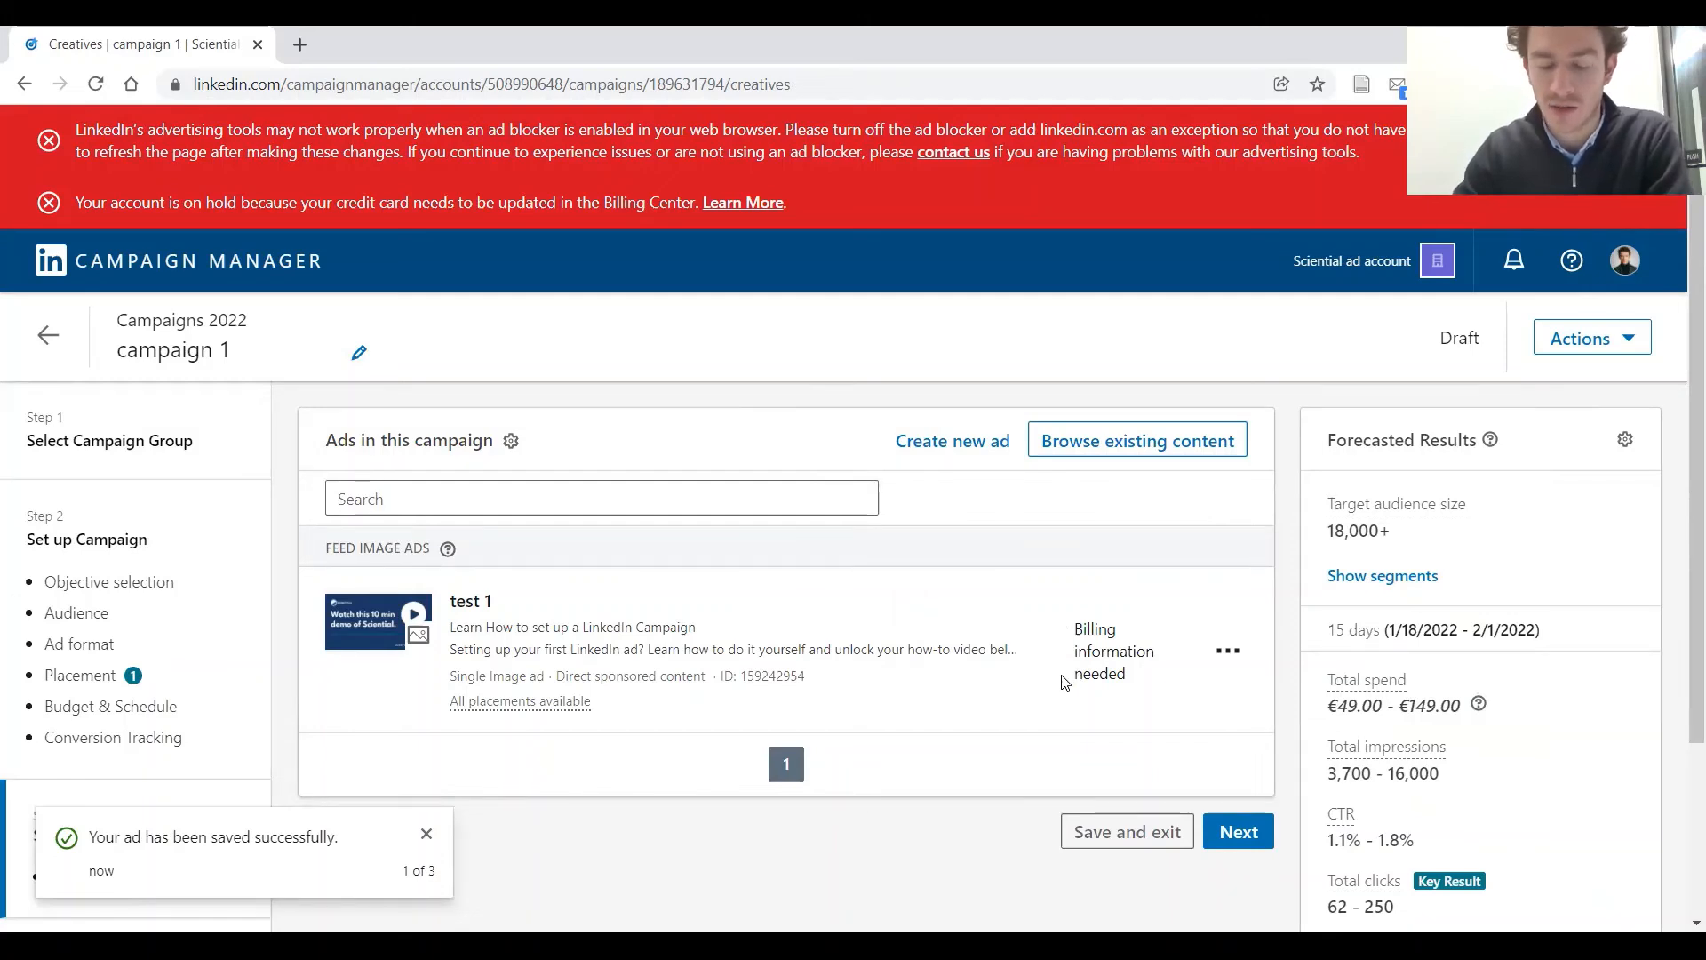
pyautogui.click(1241, 834)
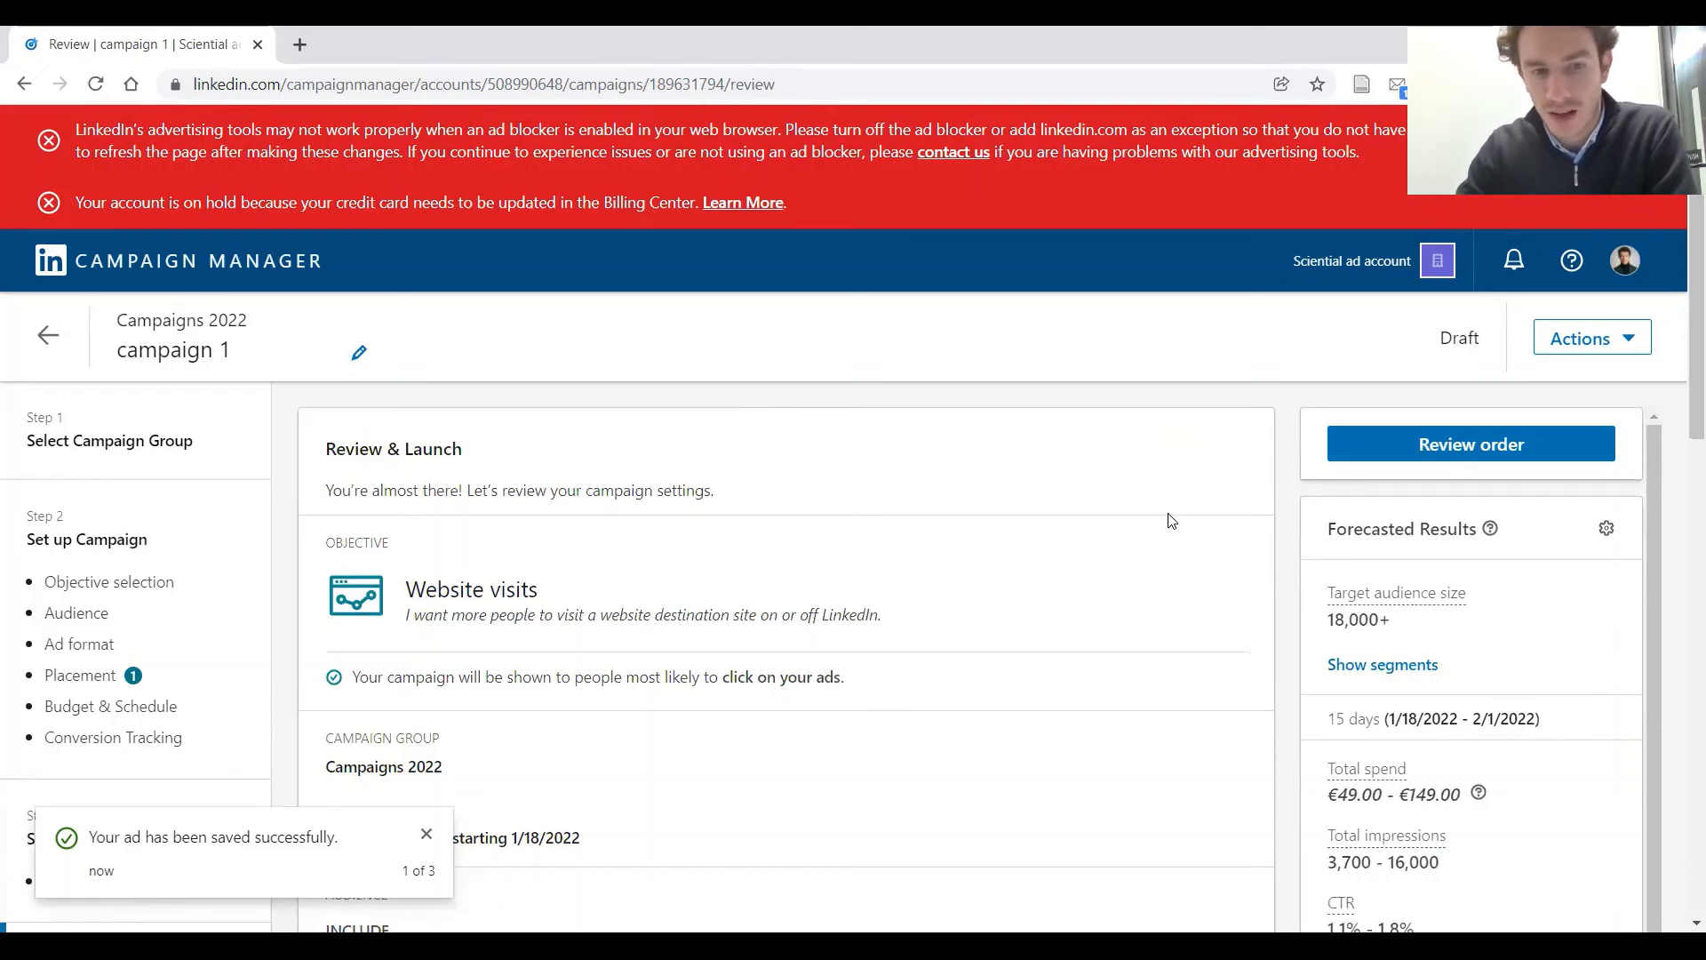
# Dismiss the saved-ad notifications and review the campaign's objective, audience, ad format, placement, budget, schedule, conversions, ads and forecasted results
pyautogui.scroll(-1, 1173, 520)
pyautogui.click(421, 832)
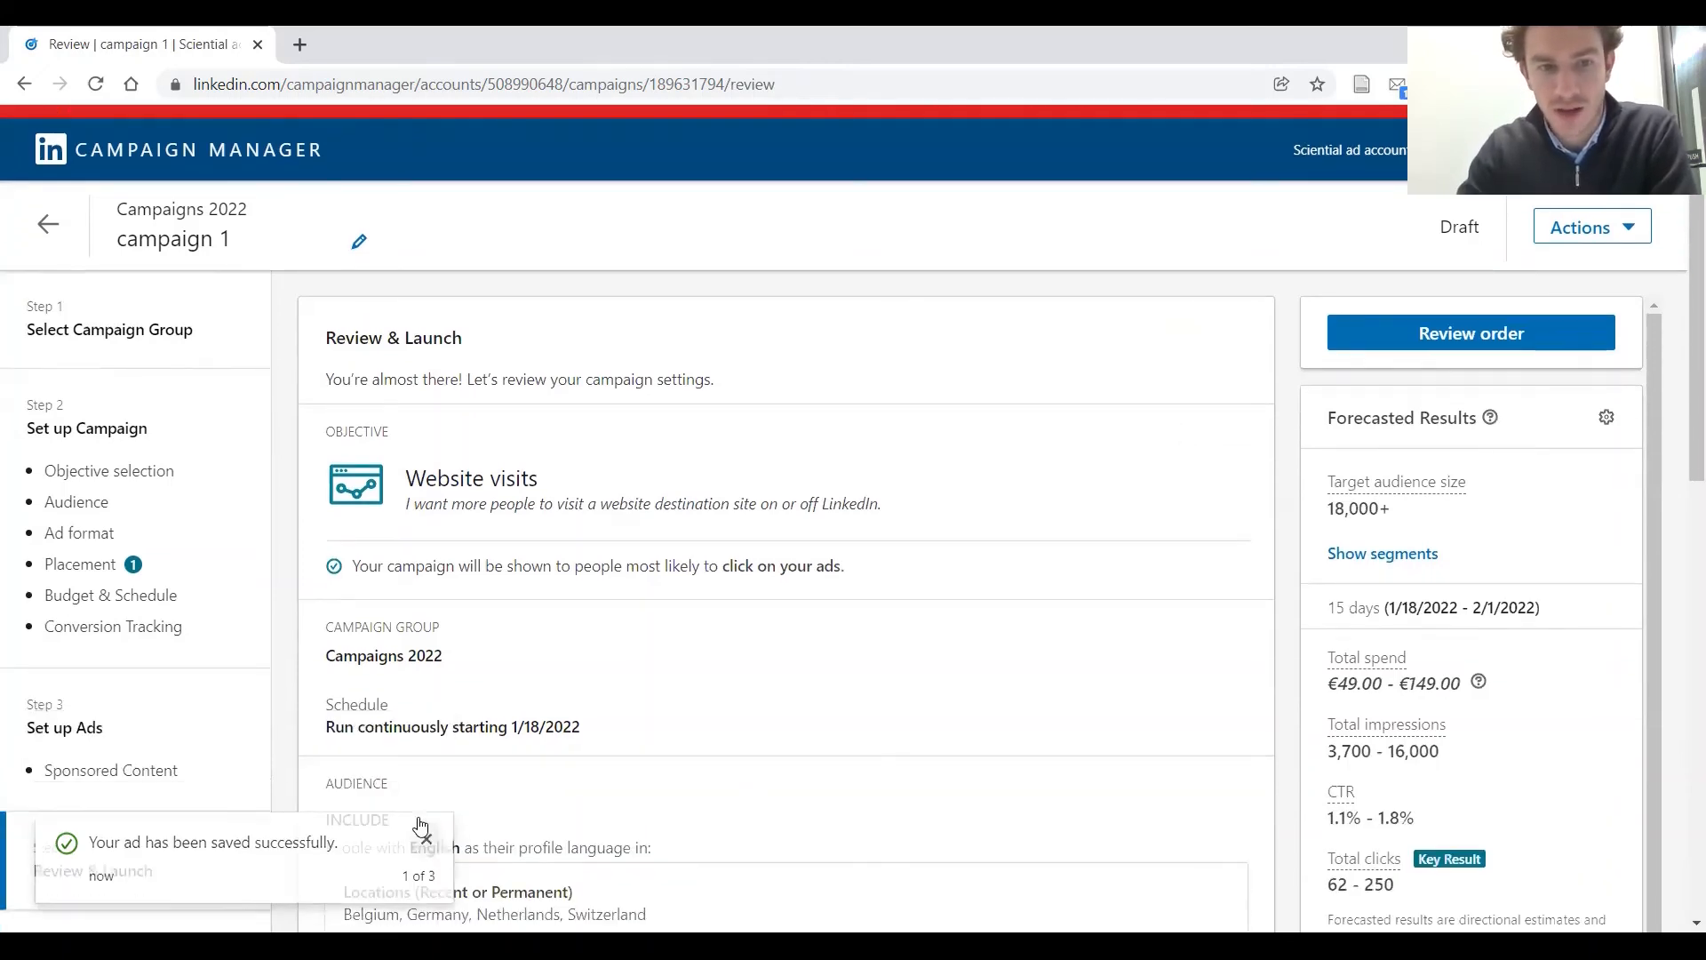
pyautogui.scroll(-1, 636, 411)
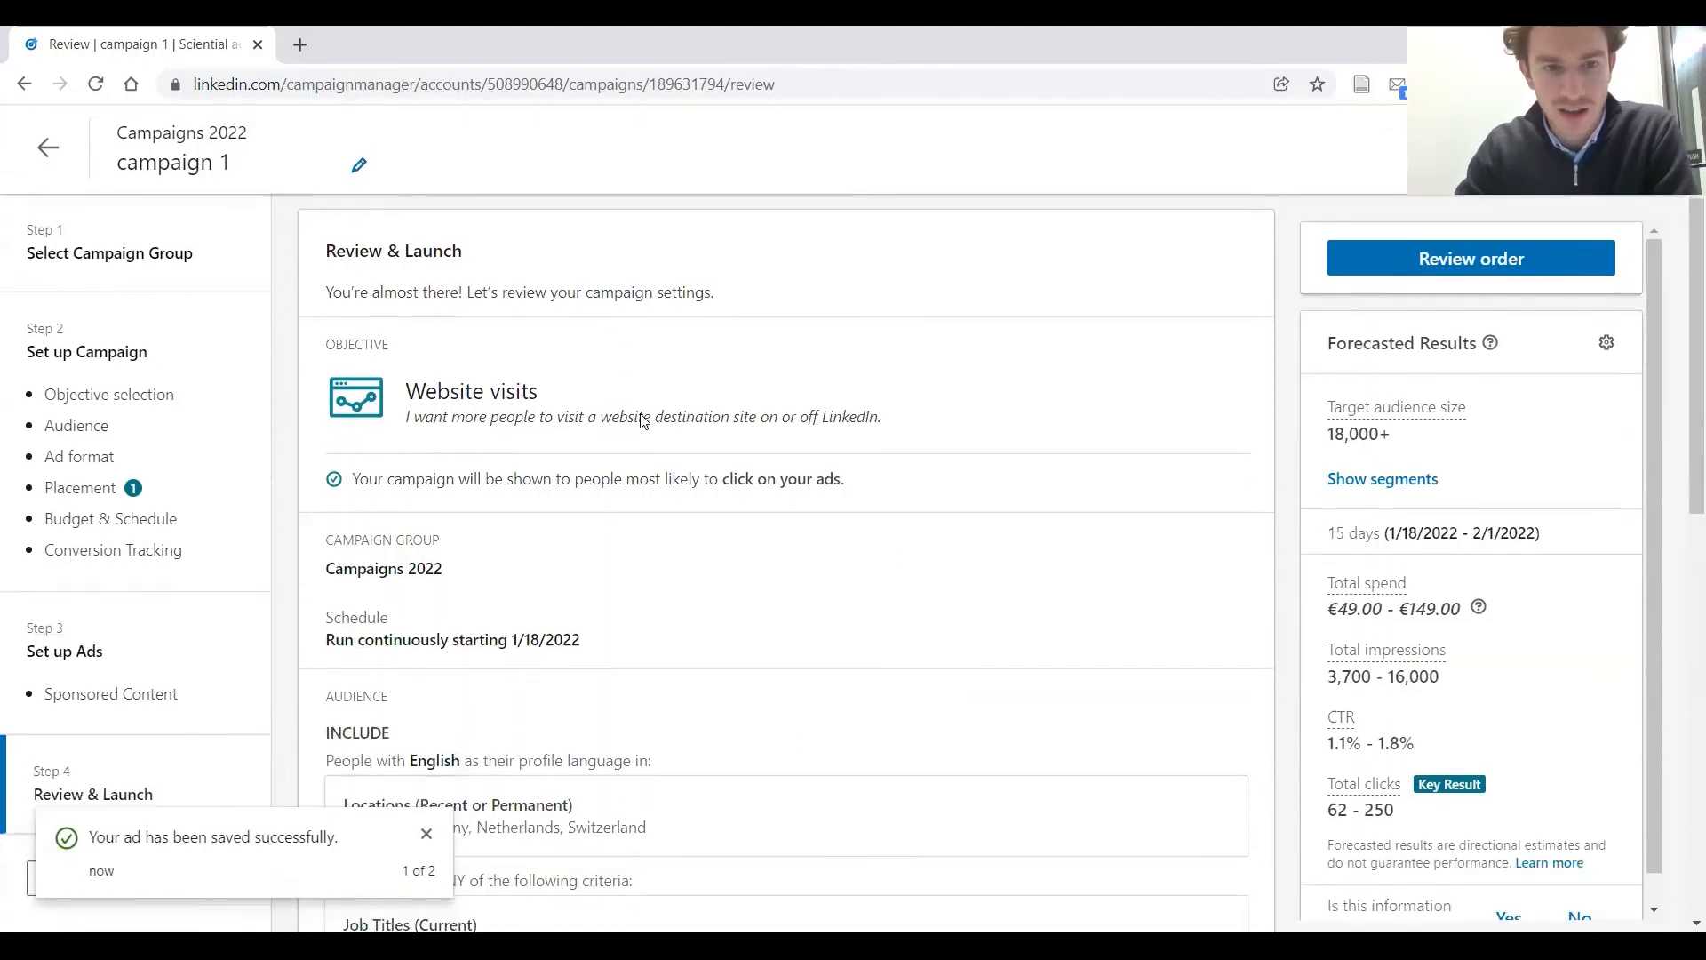
pyautogui.click(428, 833)
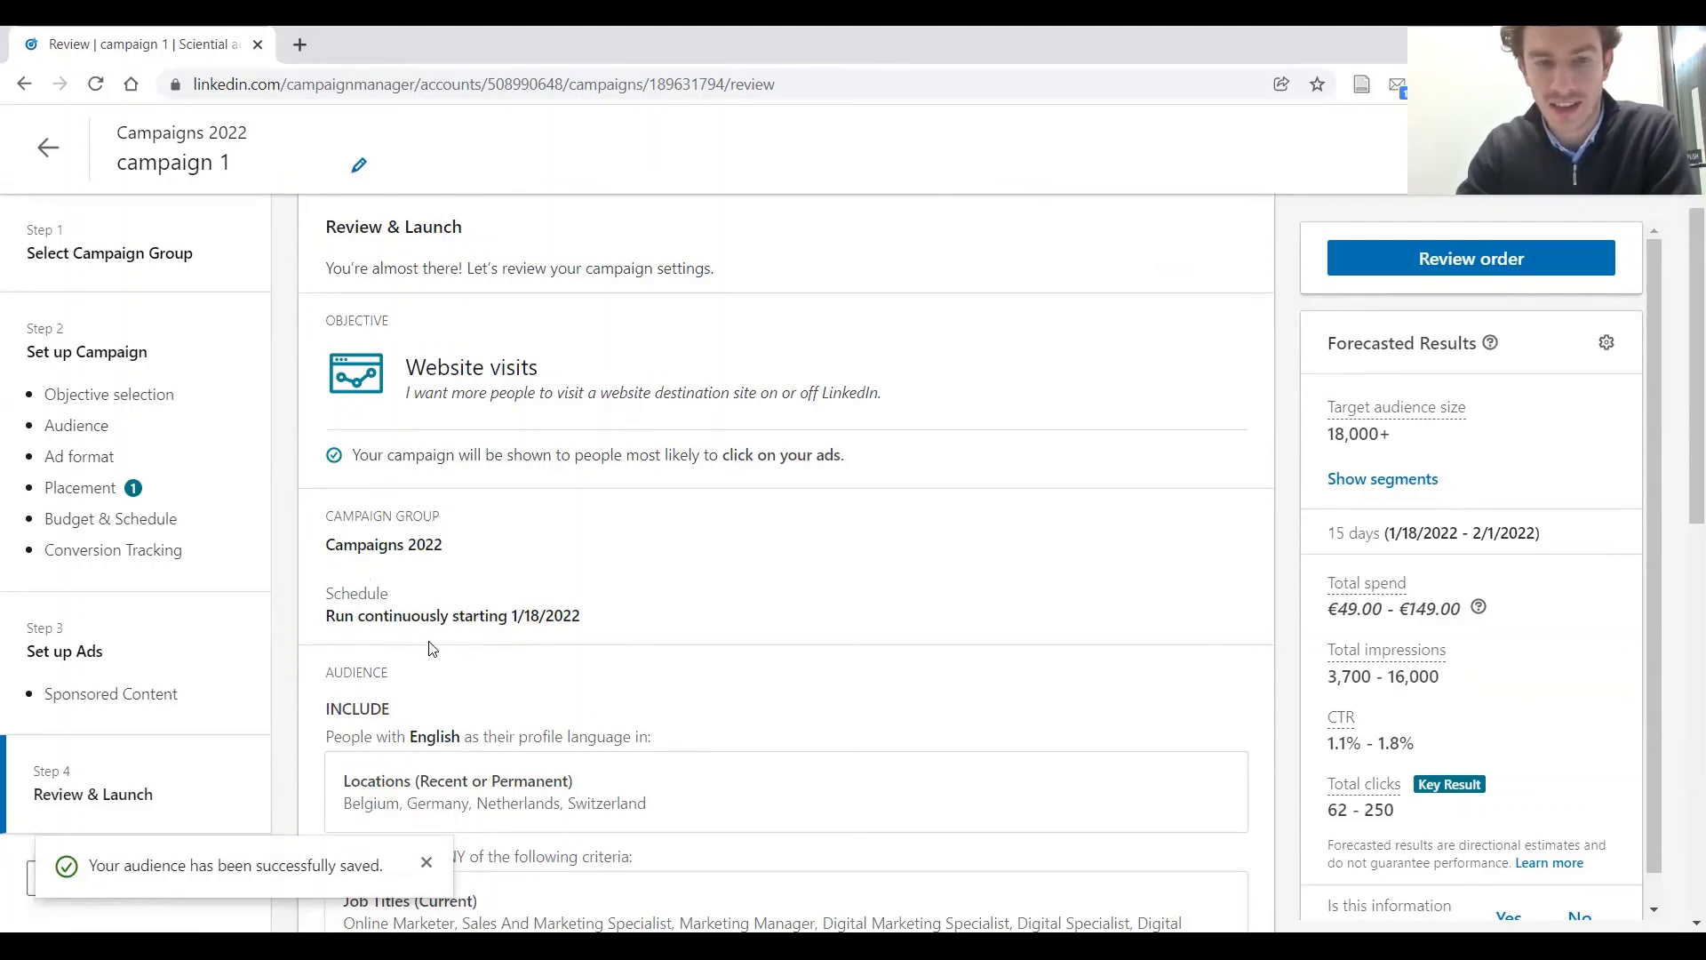
pyautogui.scroll(-1, 620, 540)
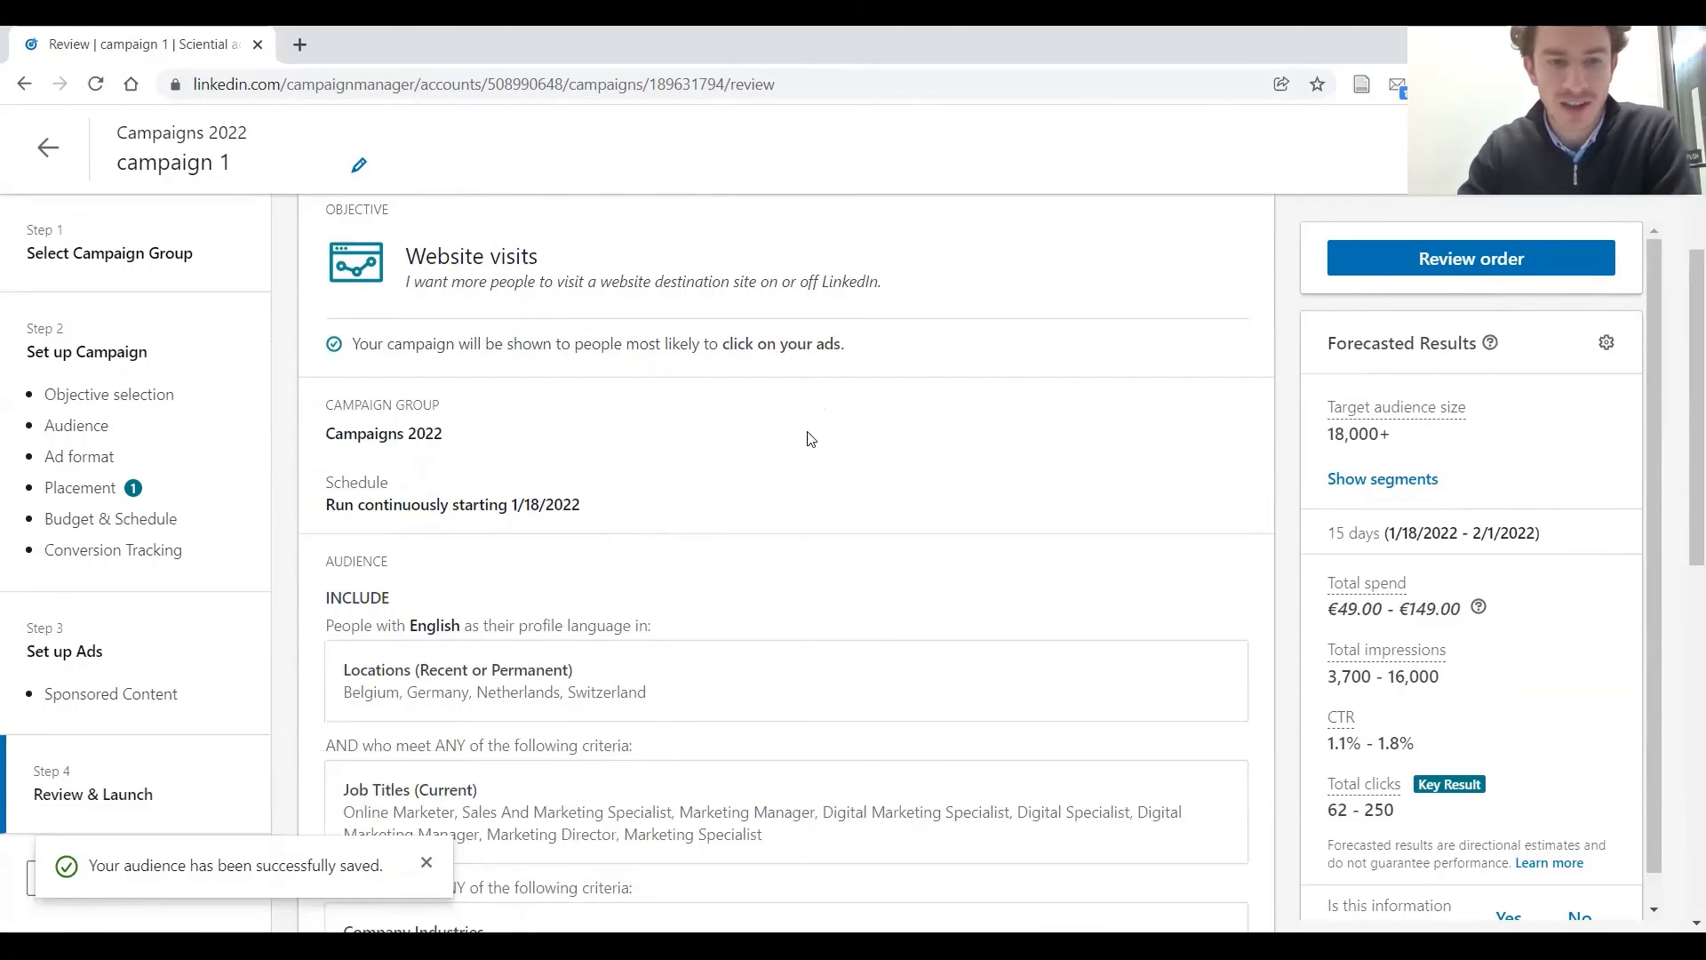
pyautogui.scroll(-1, 755, 409)
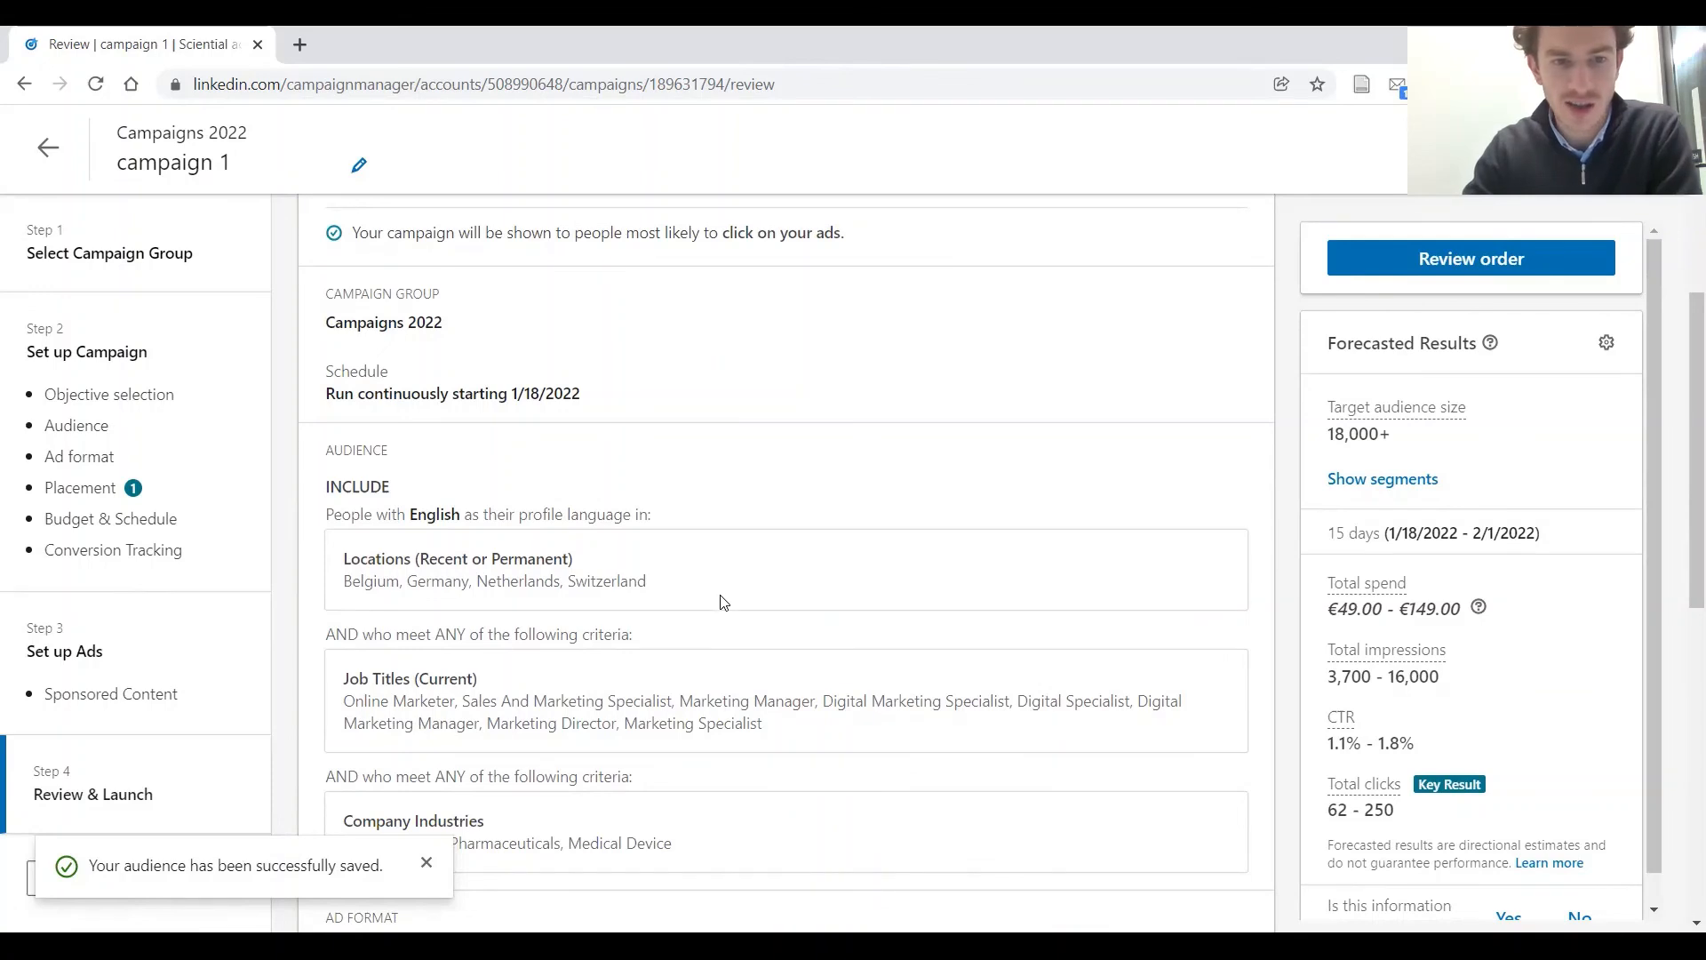
pyautogui.scroll(-1, 655, 560)
pyautogui.scroll(-1, 654, 560)
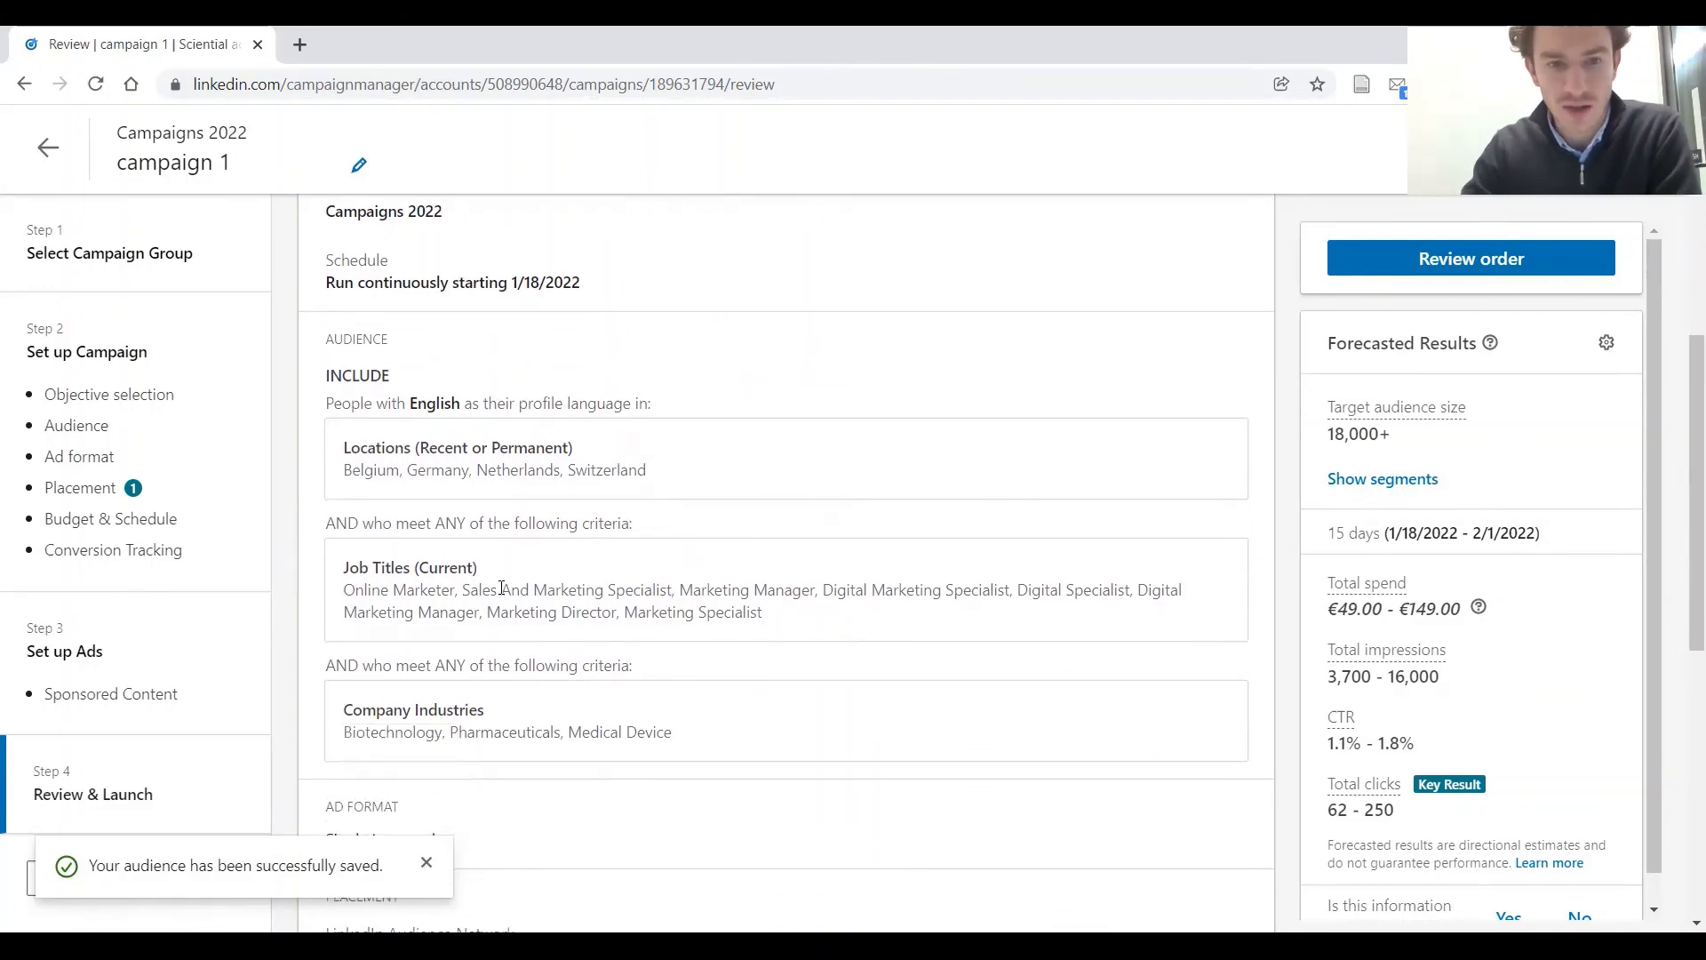
pyautogui.scroll(-1, 636, 543)
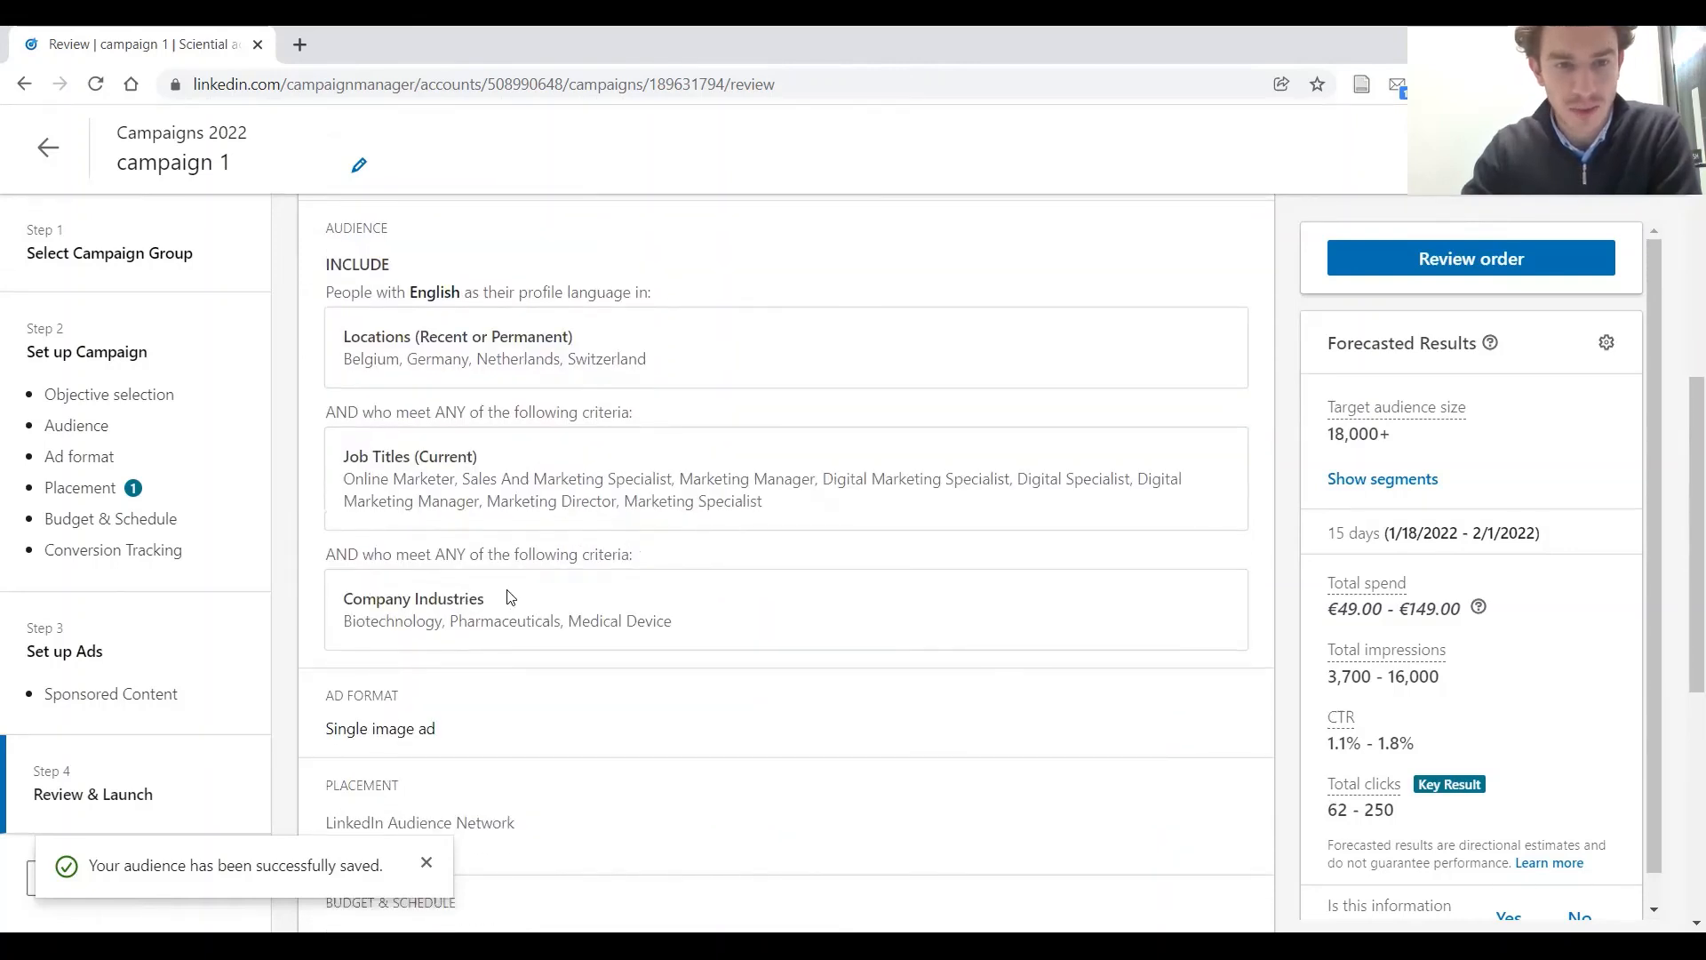
pyautogui.scroll(-1, 522, 600)
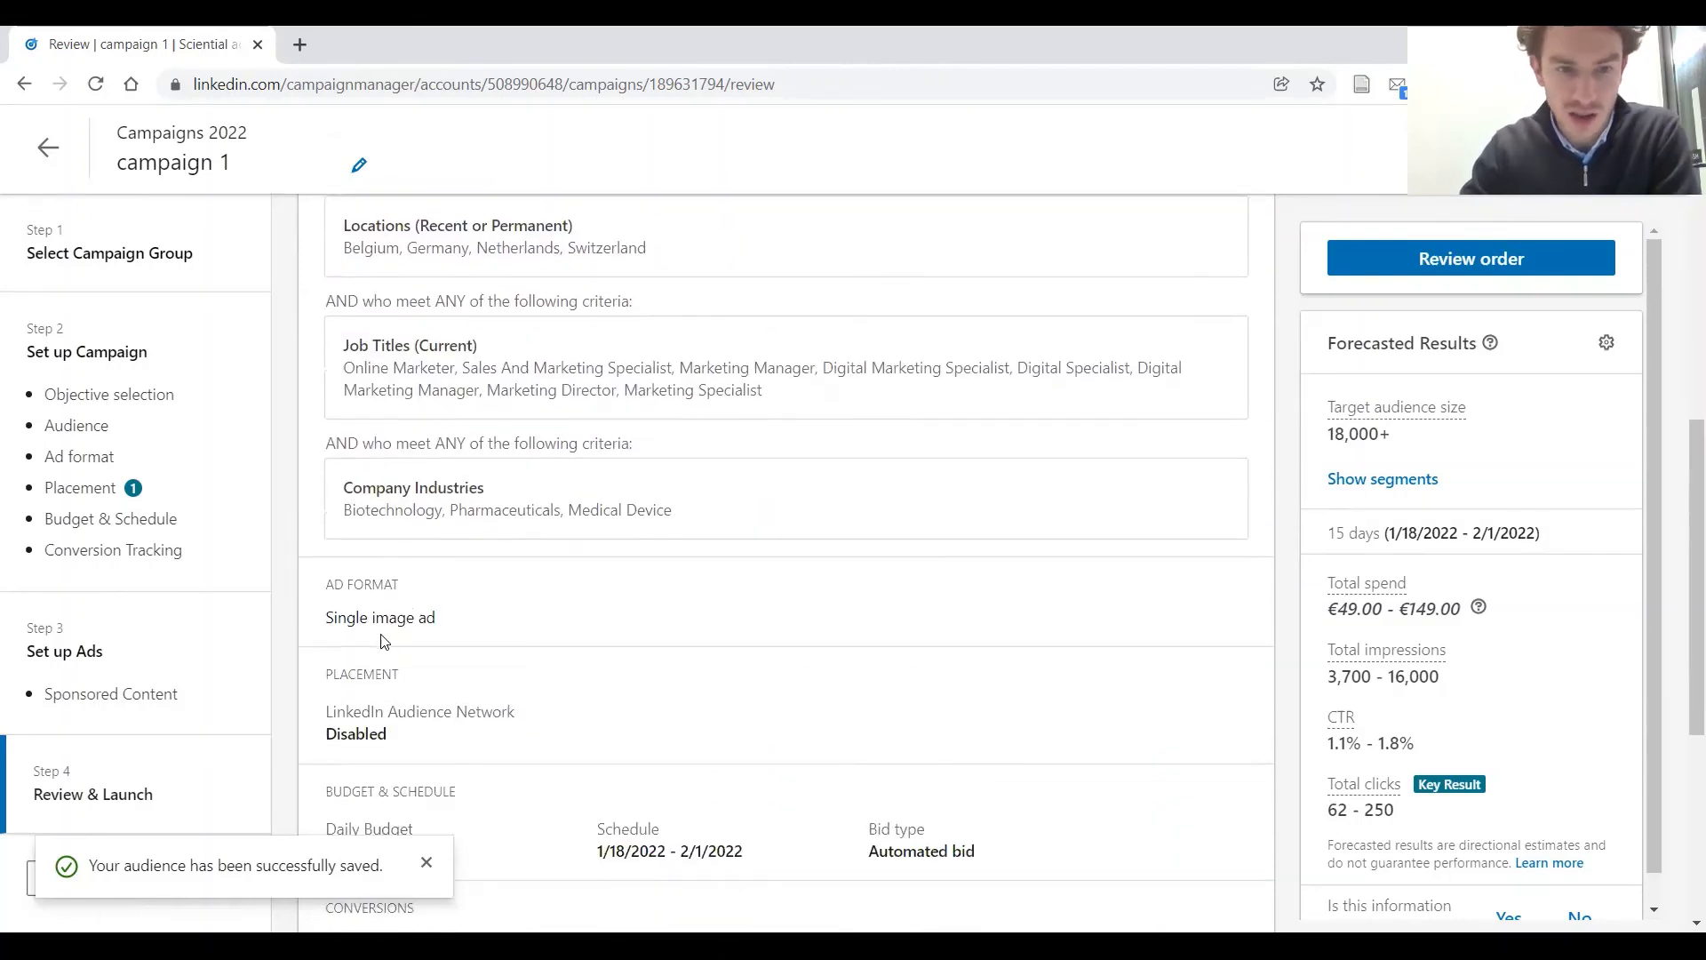
pyautogui.scroll(-1, 435, 640)
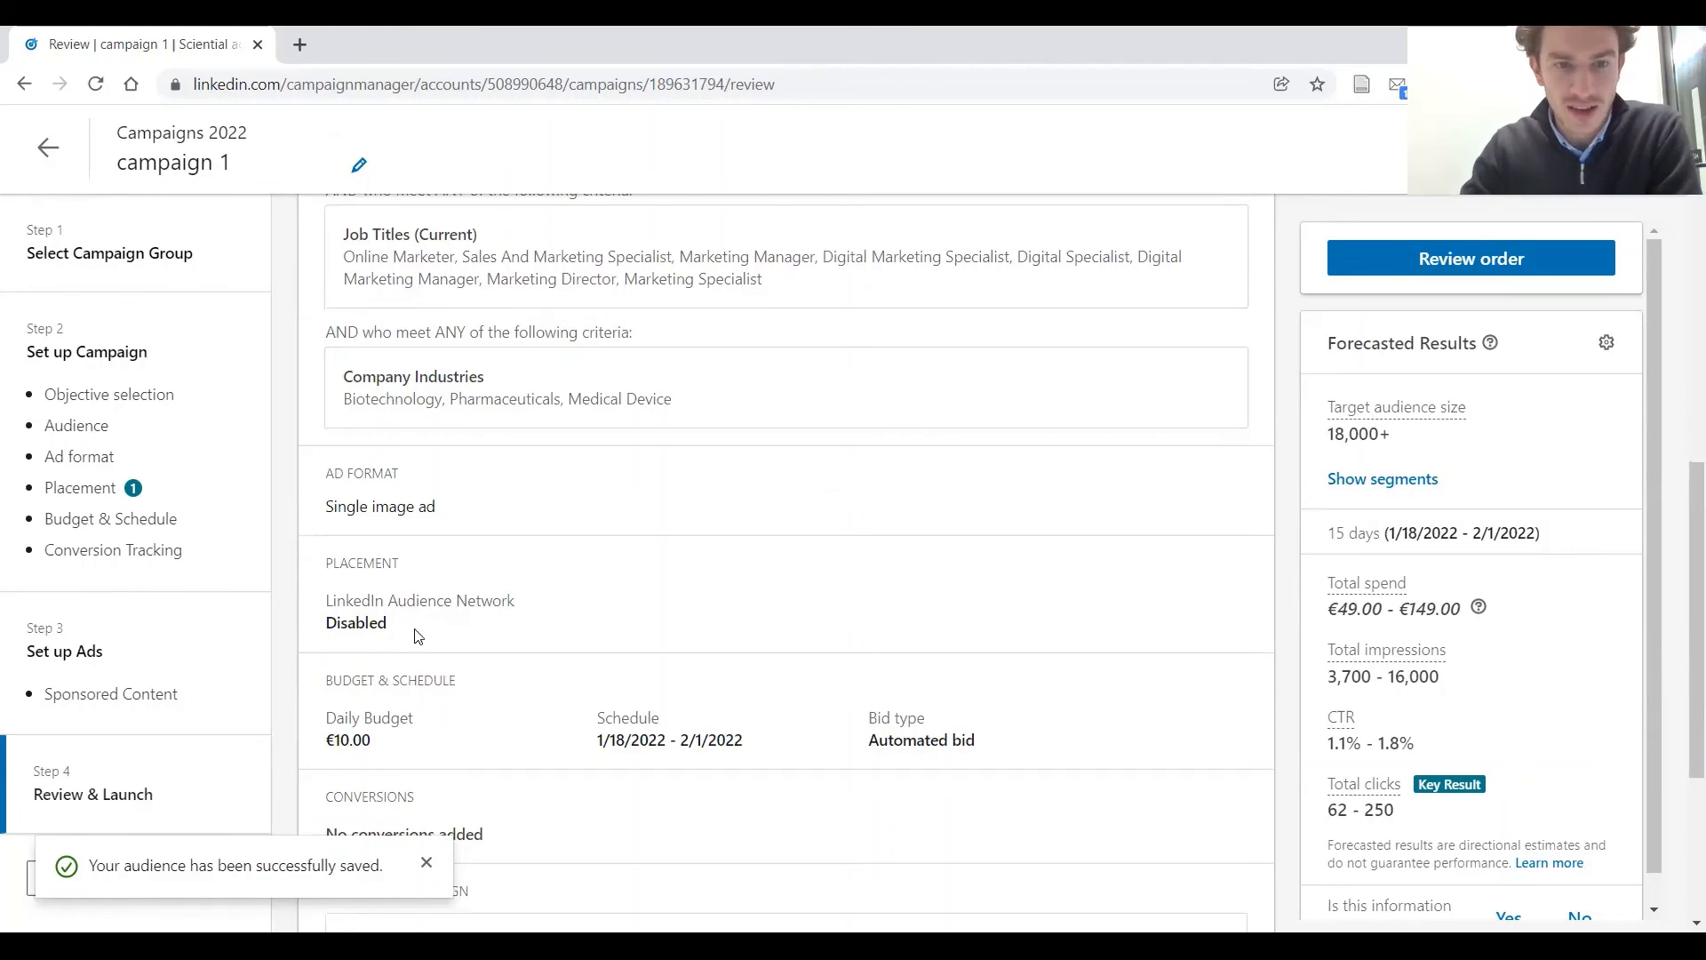
pyautogui.scroll(-1, 404, 577)
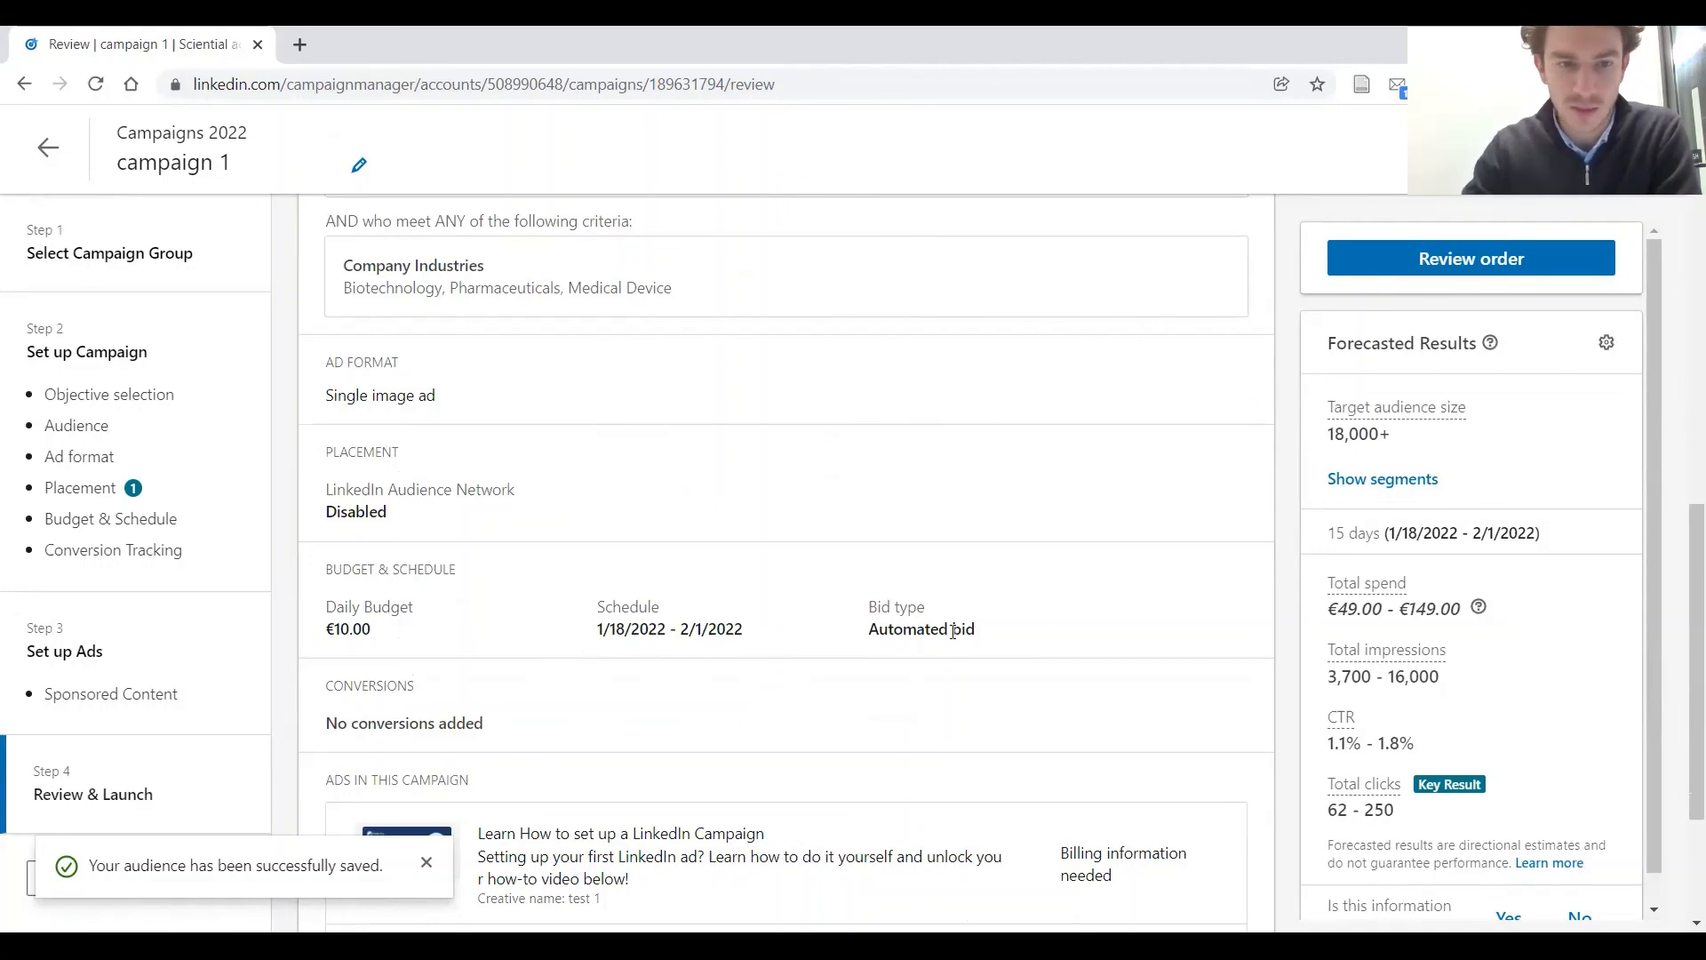
pyautogui.scroll(-1, 956, 620)
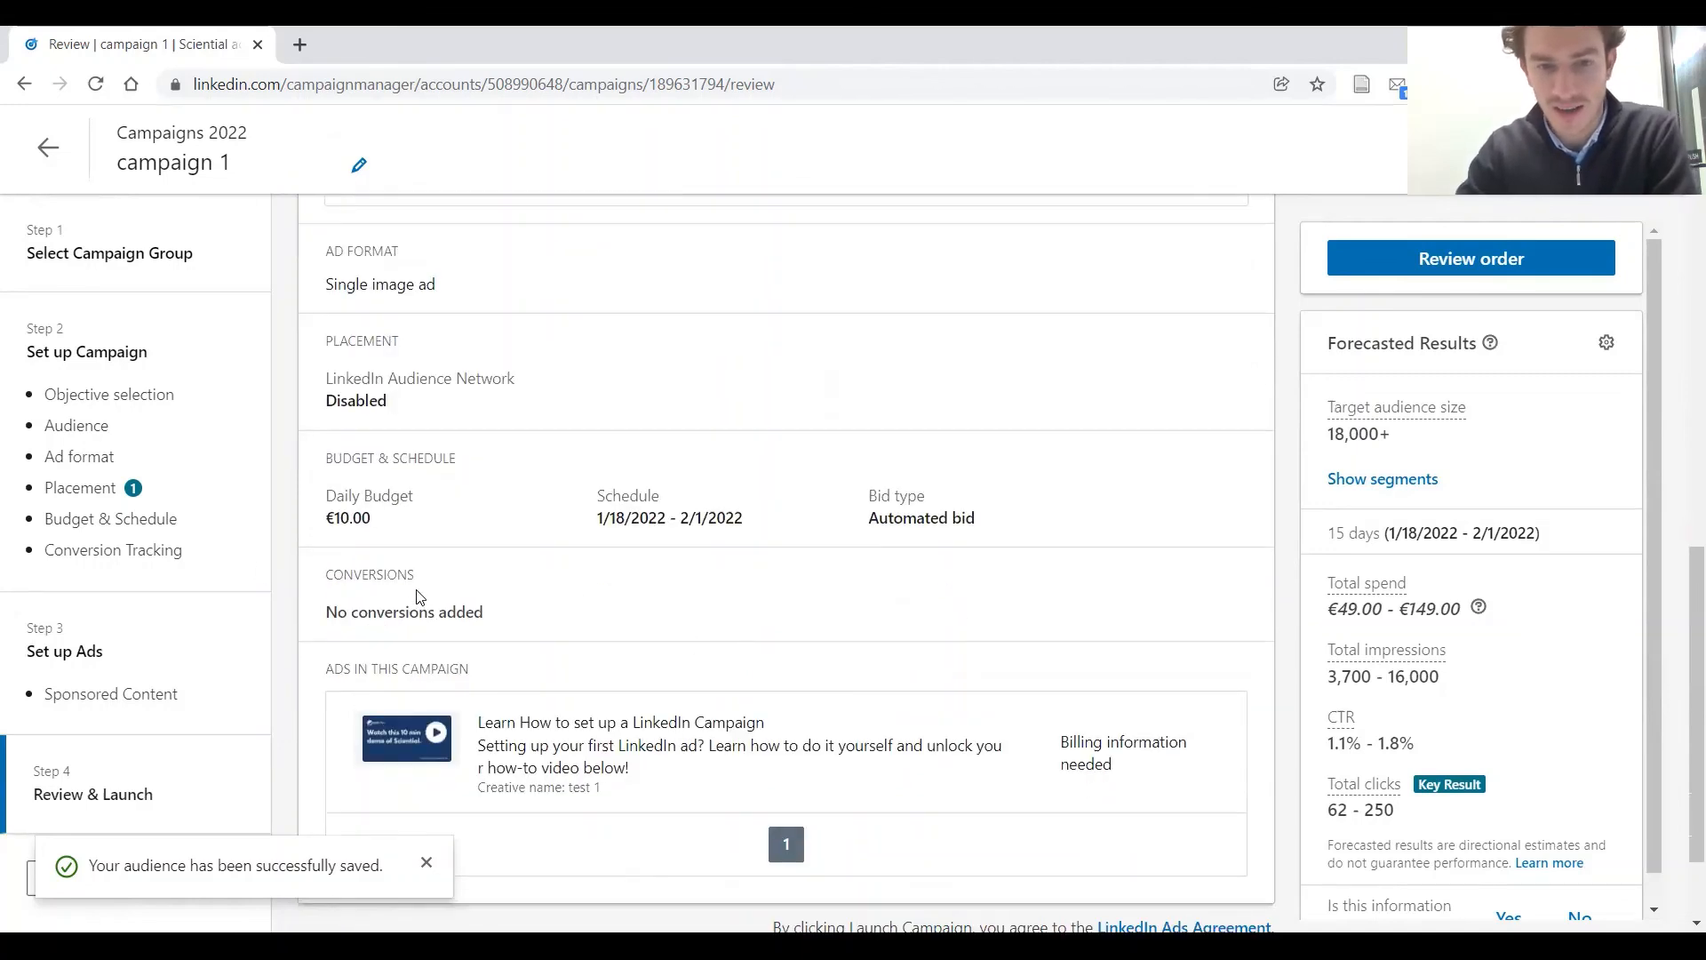
pyautogui.scroll(-1, 422, 587)
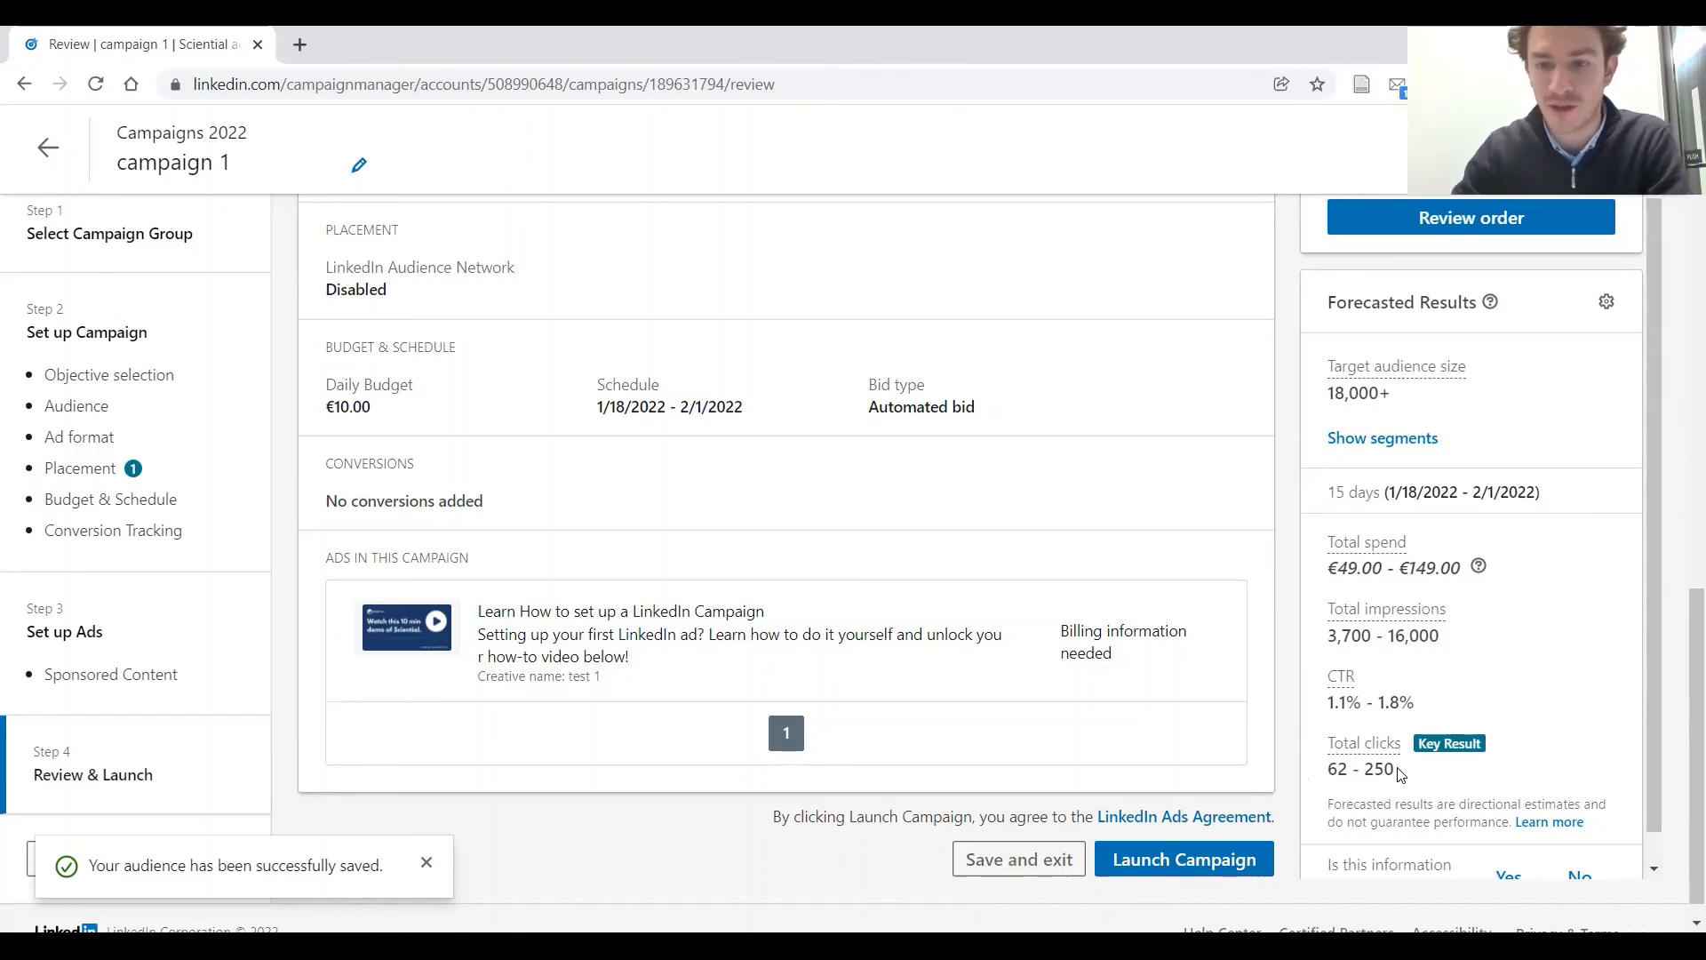
# Launch the campaign and go to the account overview to check the status of campaign 1
pyautogui.scroll(-1, 1399, 778)
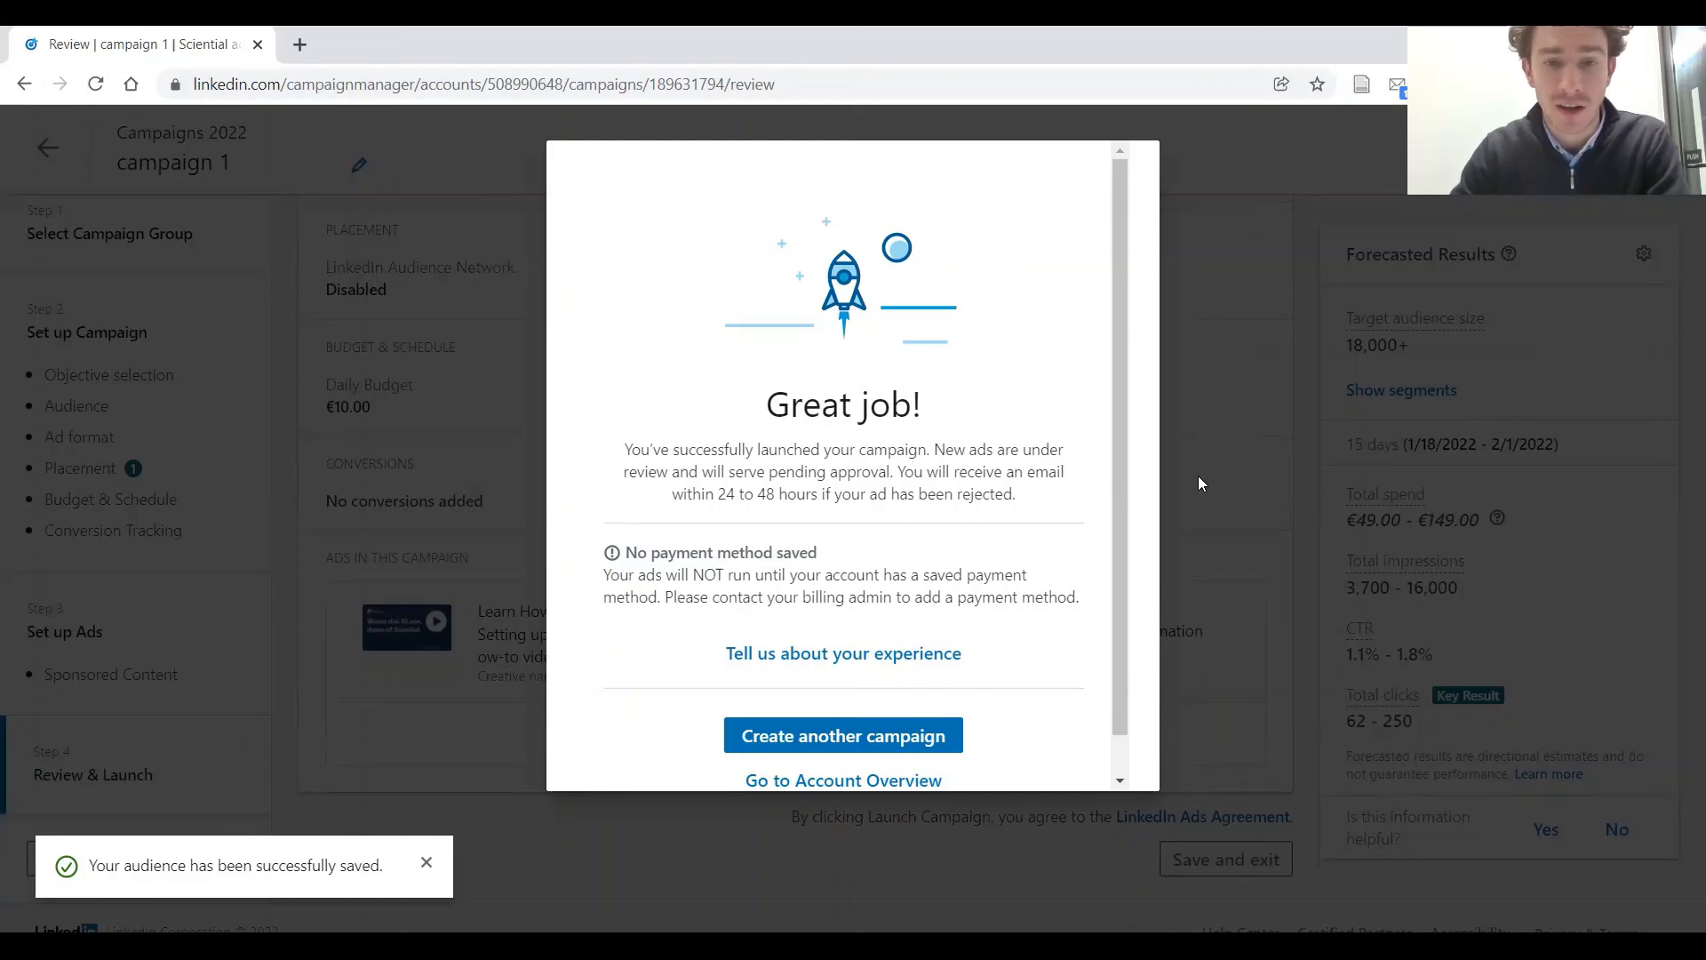
pyautogui.click(887, 782)
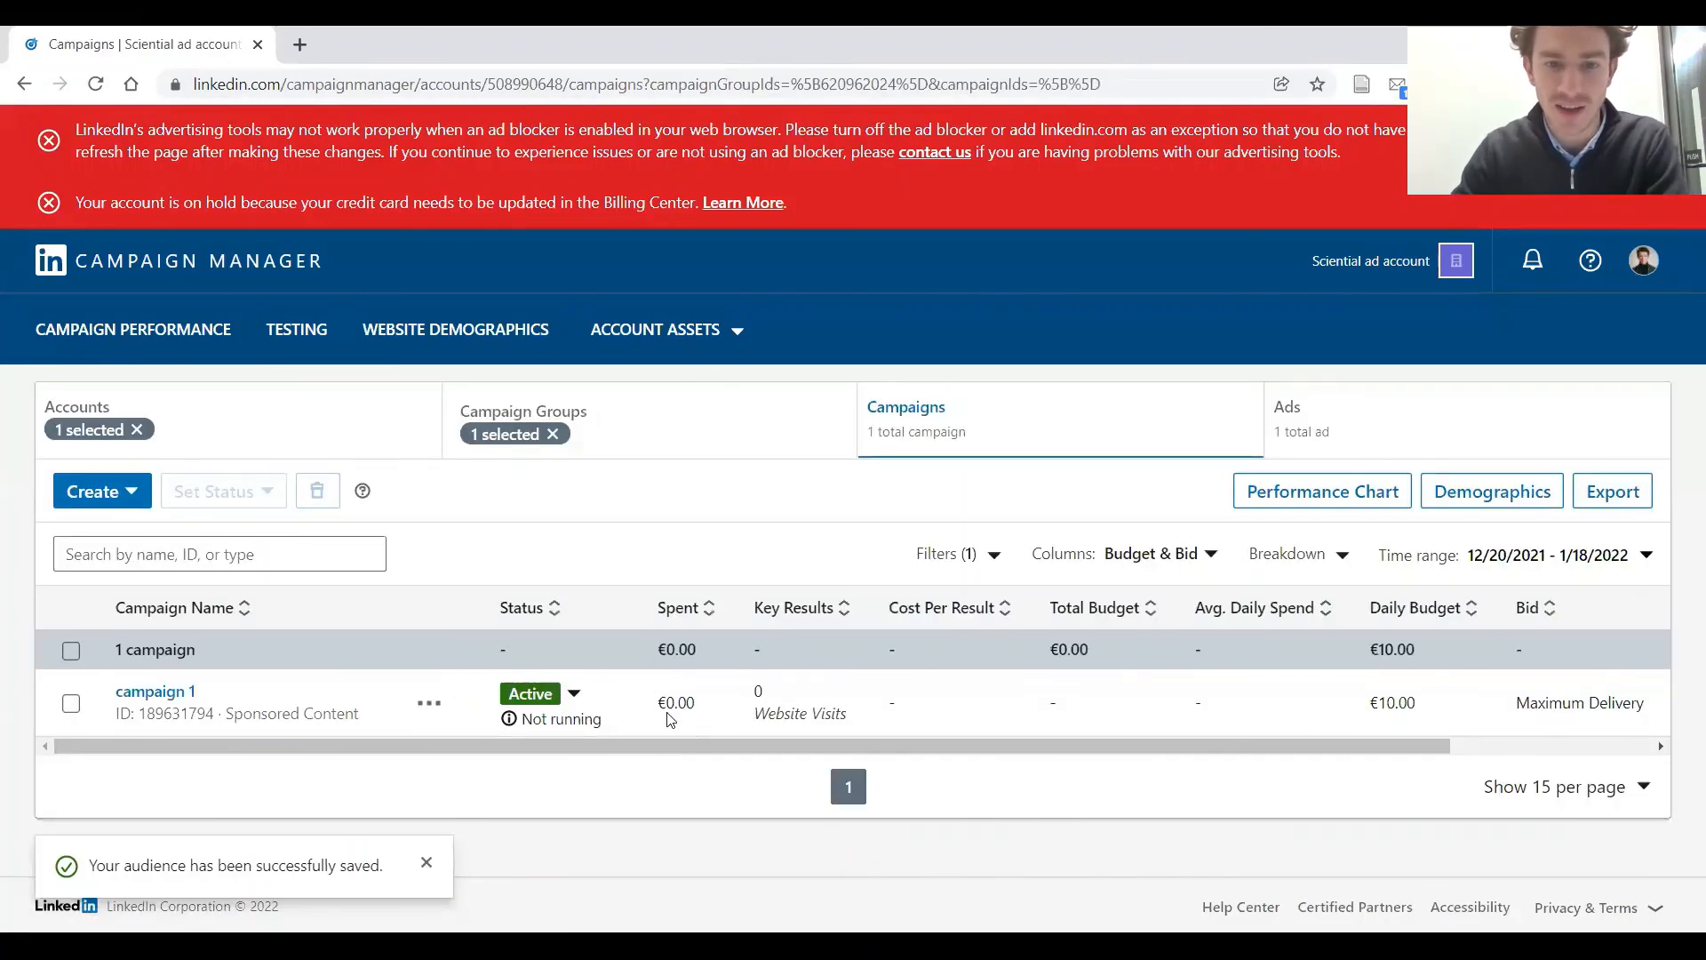
pyautogui.moveTo(573, 715)
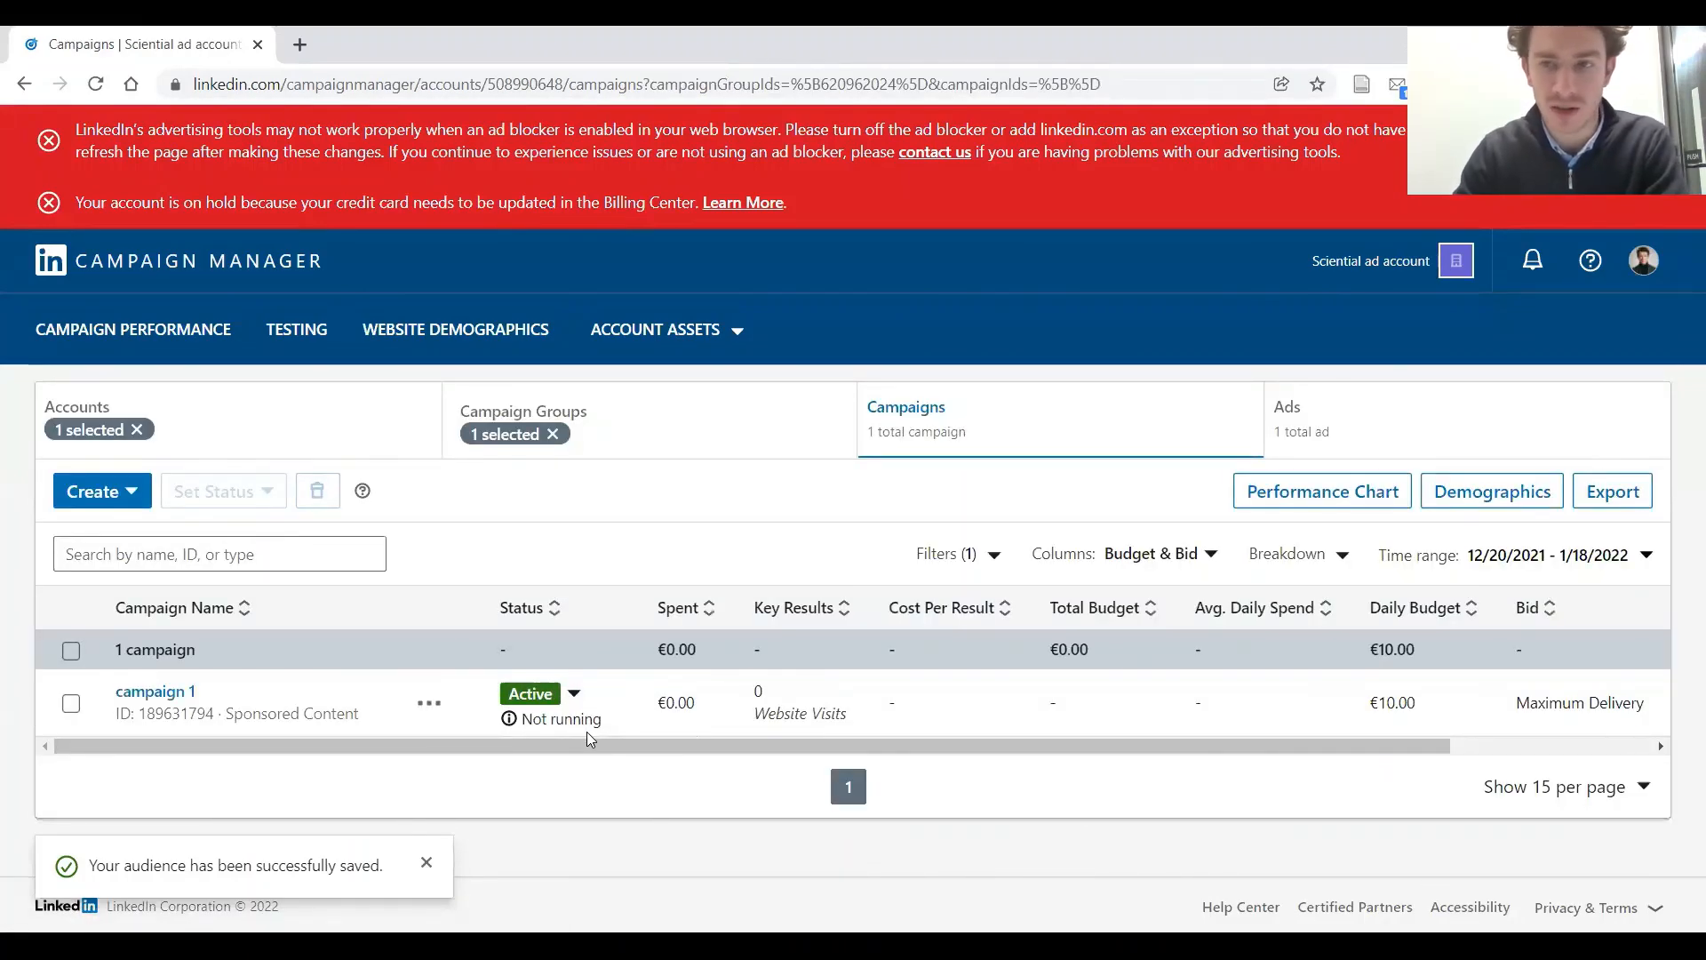